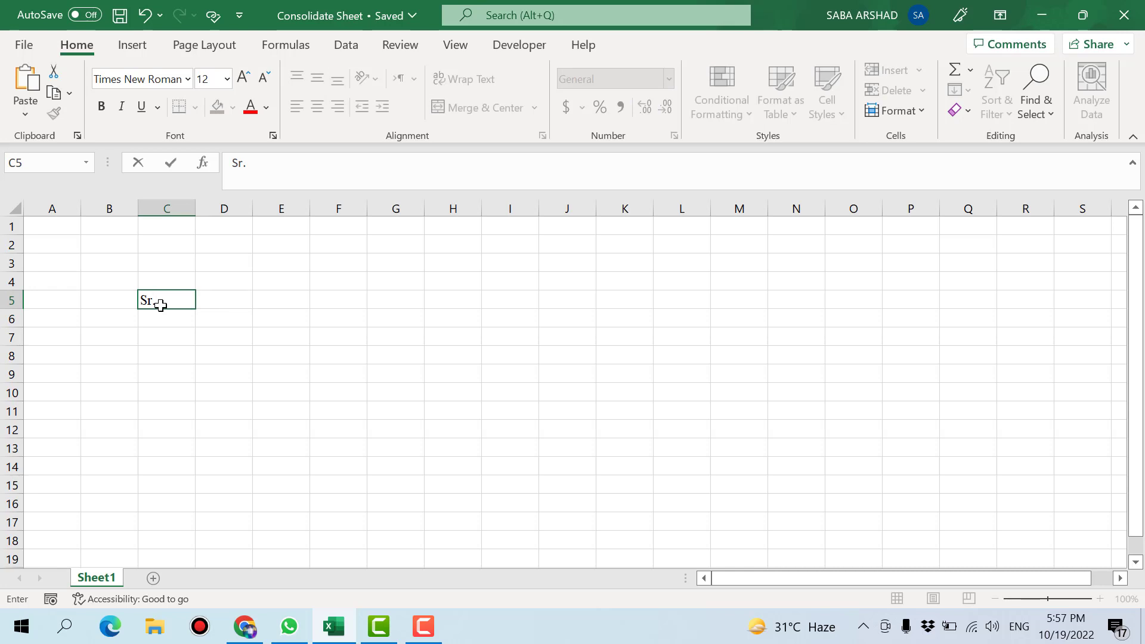
- Complete the header row after Sr. with Roll No, Student name, Class and Section in D5:G5, and save the workbook
key(Tab)
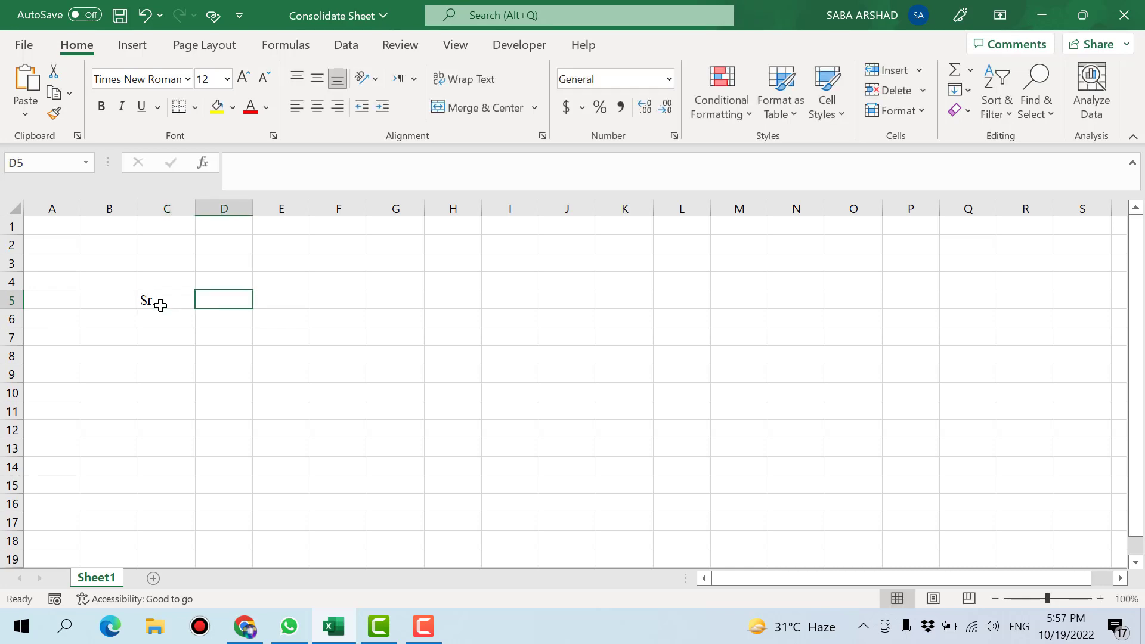
text(Roll No)
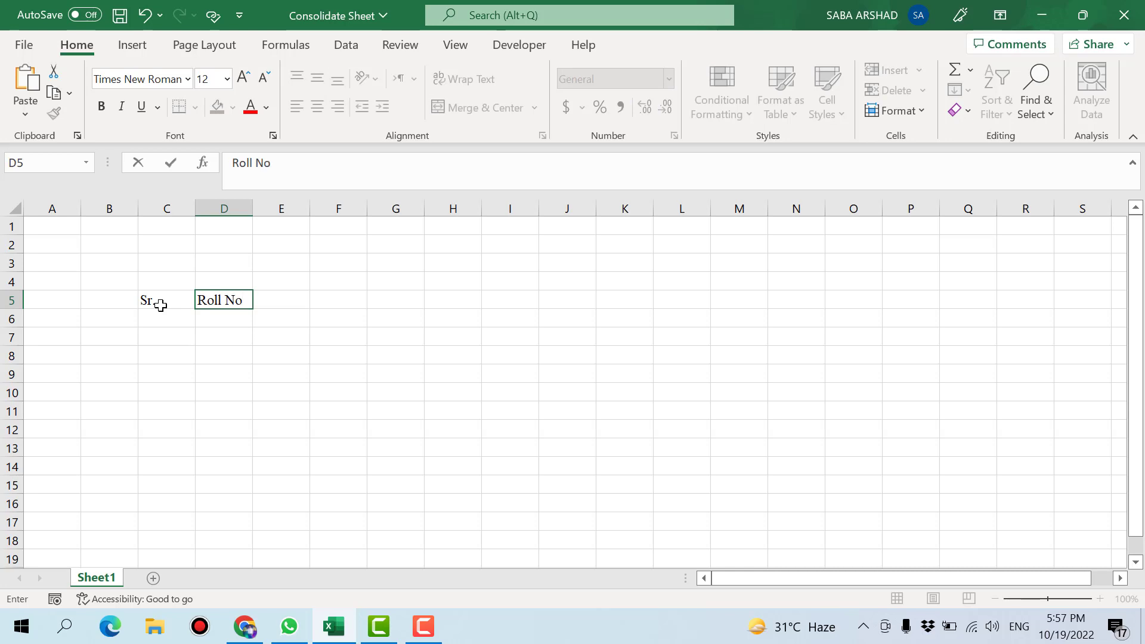
key(Tab)
text(St)
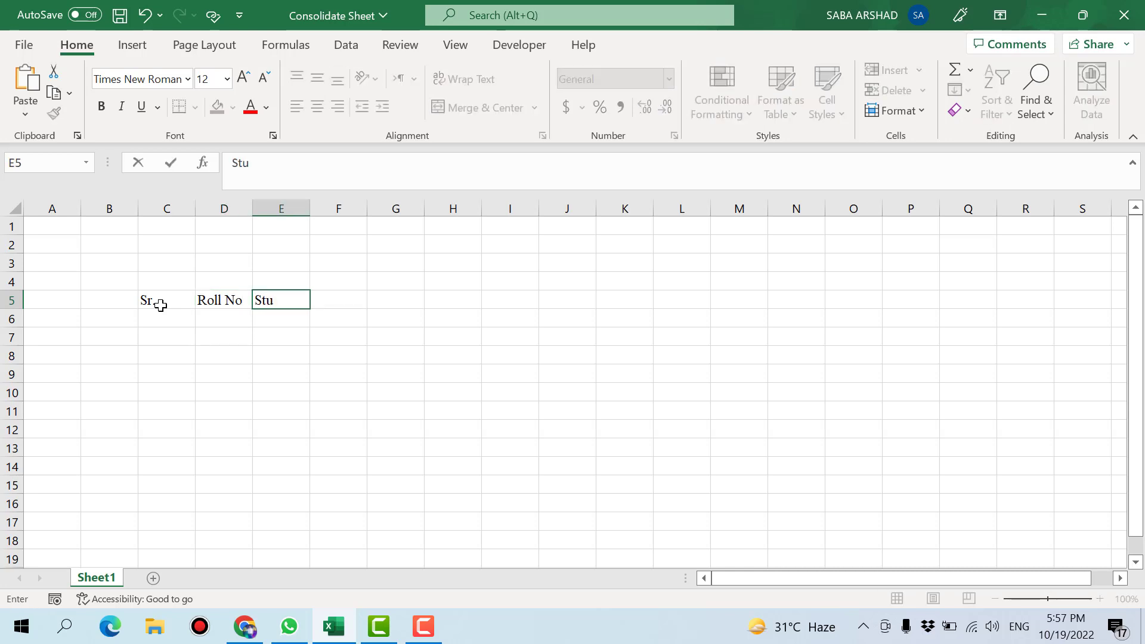
text(udent nam)
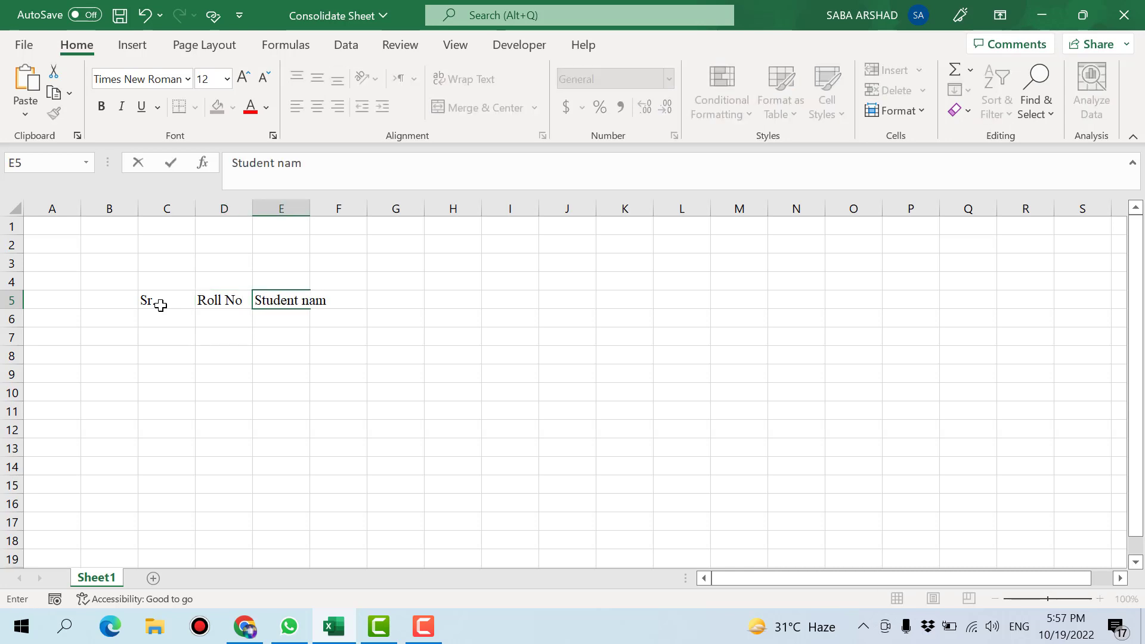
key(Tab)
text(Class)
key(Tab)
text(Sece)
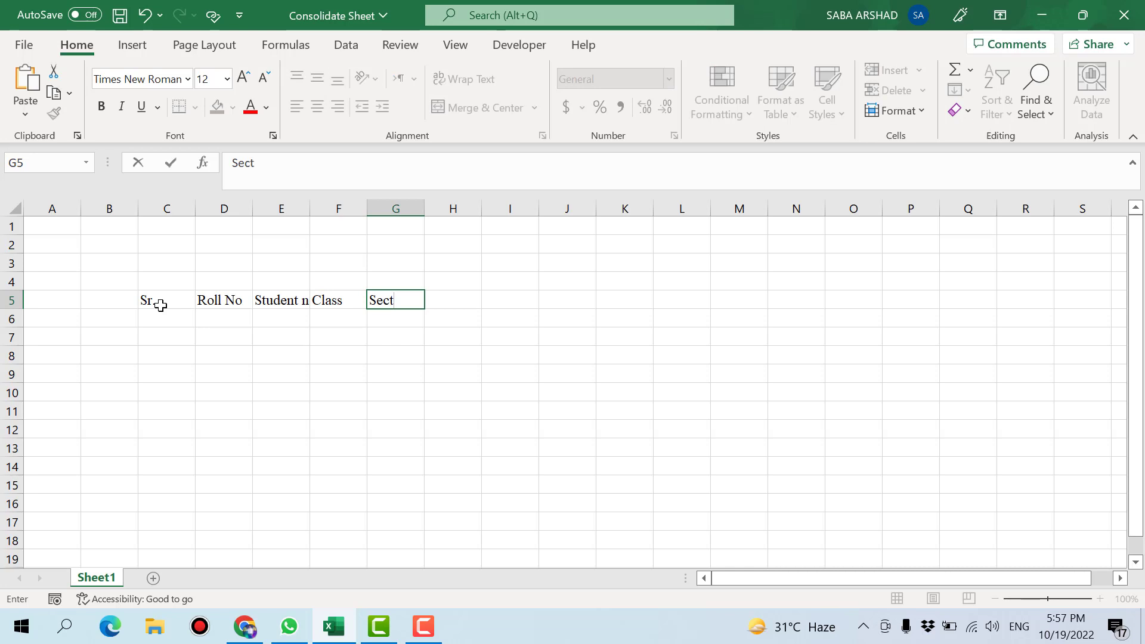
key(Return)
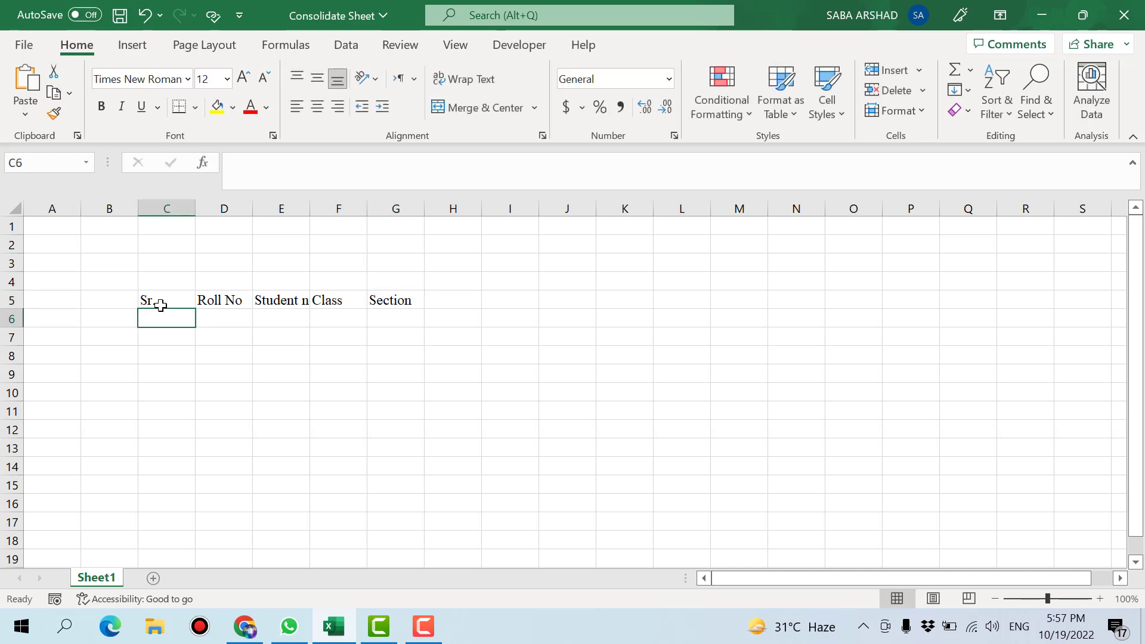
key(ctrl+s)
click(276, 358)
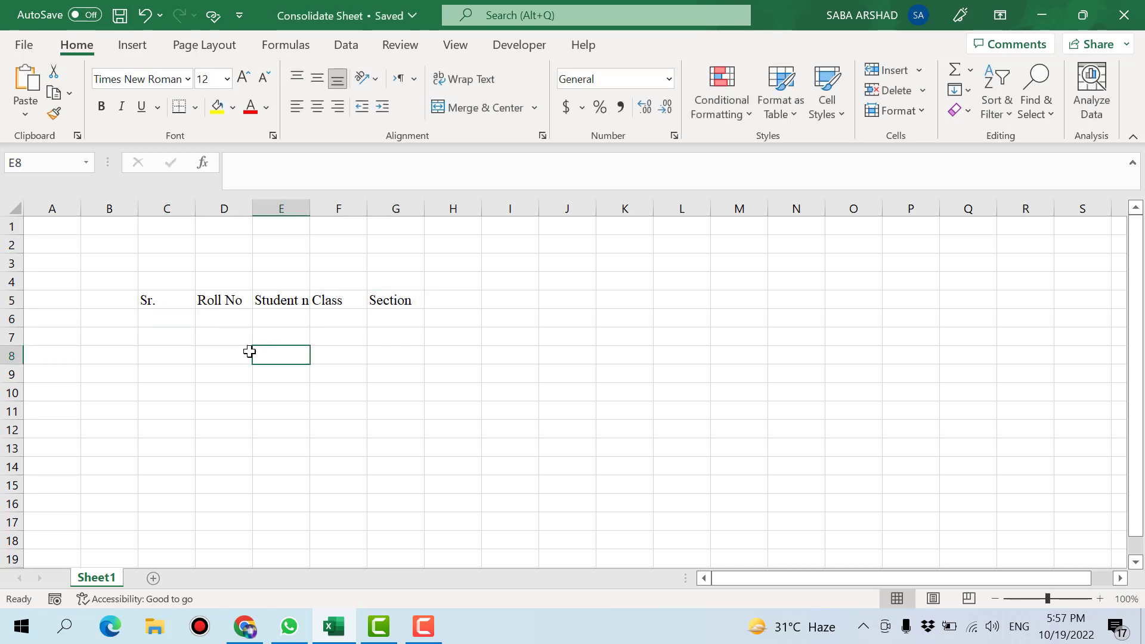
- Number the rows below the Sr. header from 1 to 20 by entering 1 and 2 and extending the series
click(170, 322)
text(1)
key(Return)
text(2)
key(Return)
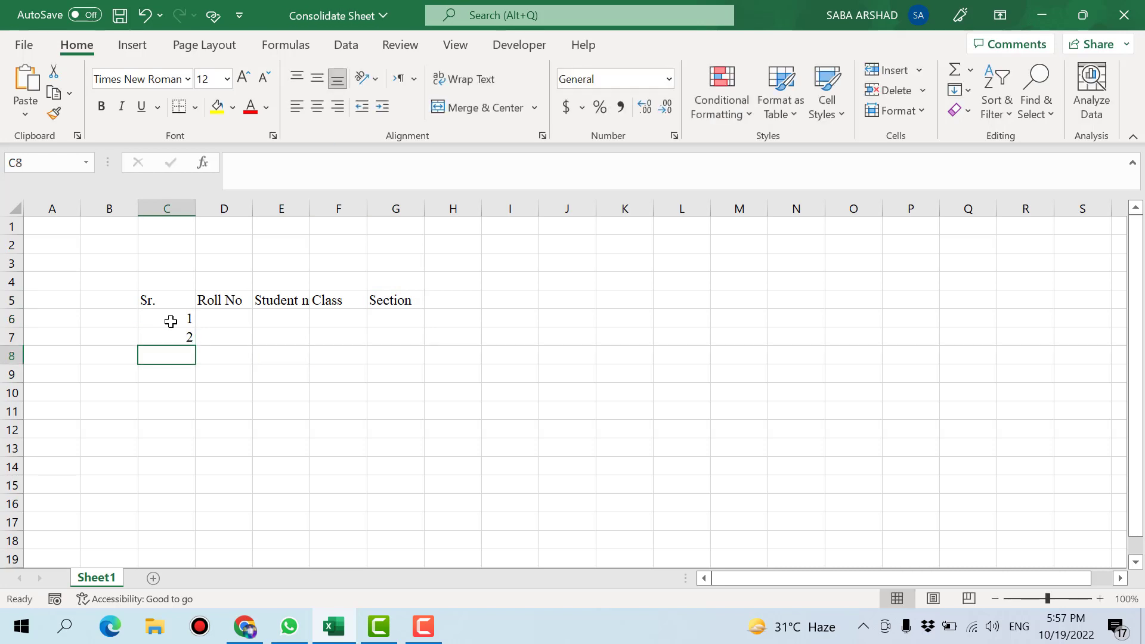
key(ctrl+s)
drag(170, 321, 192, 526)
scroll(296, 450, up, 3)
click(287, 406)
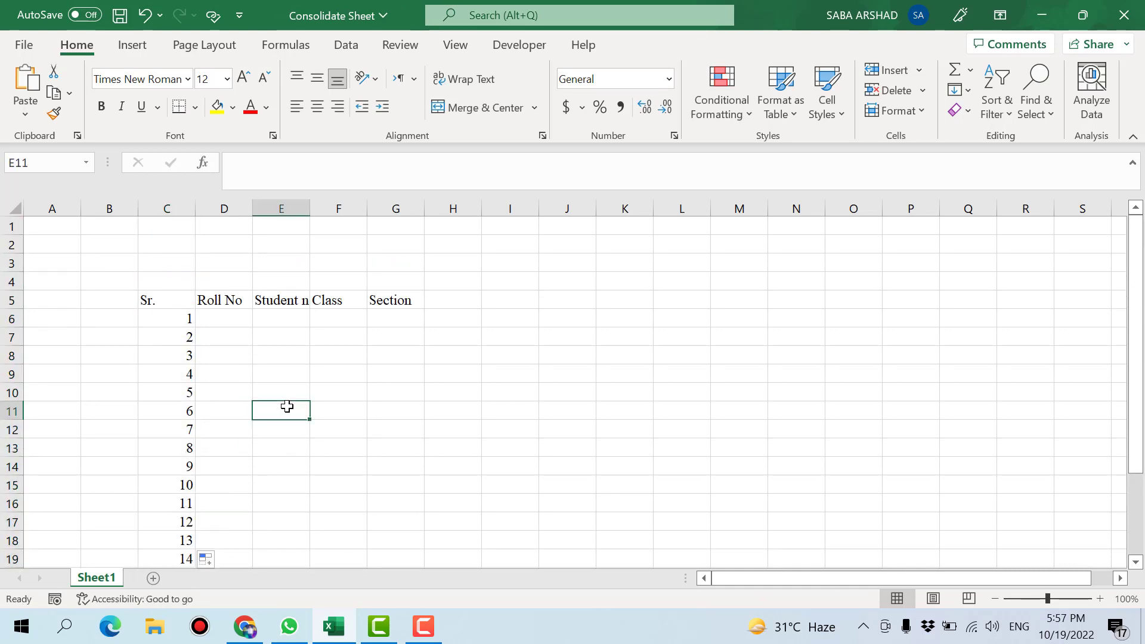
- Centre the contents of the entire sheet horizontally
click(516, 373)
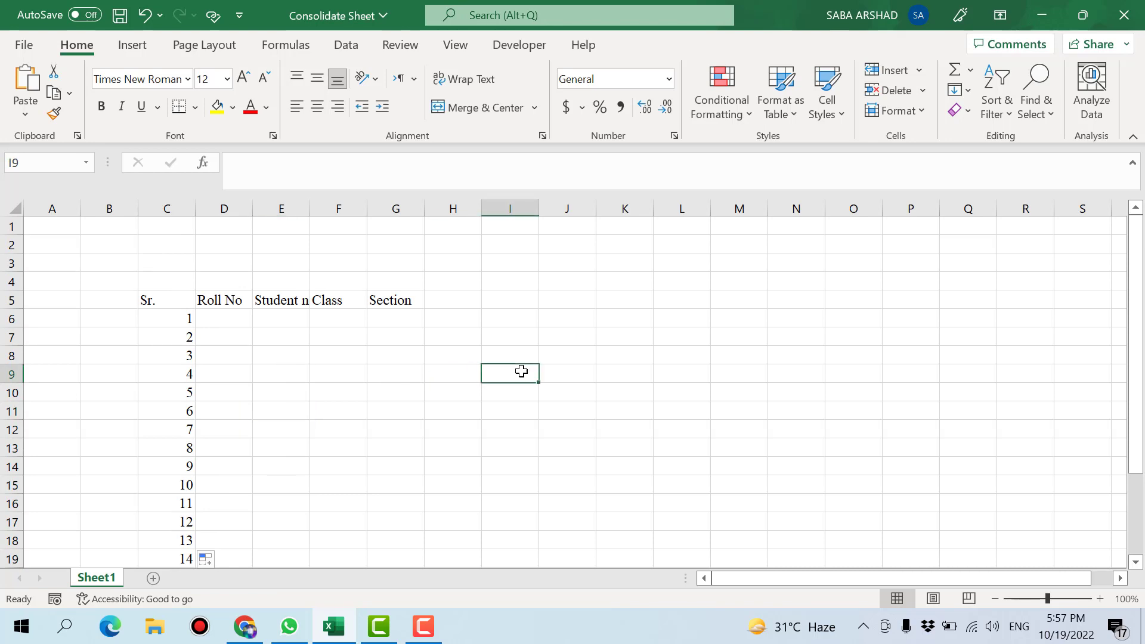
key(ctrl+a)
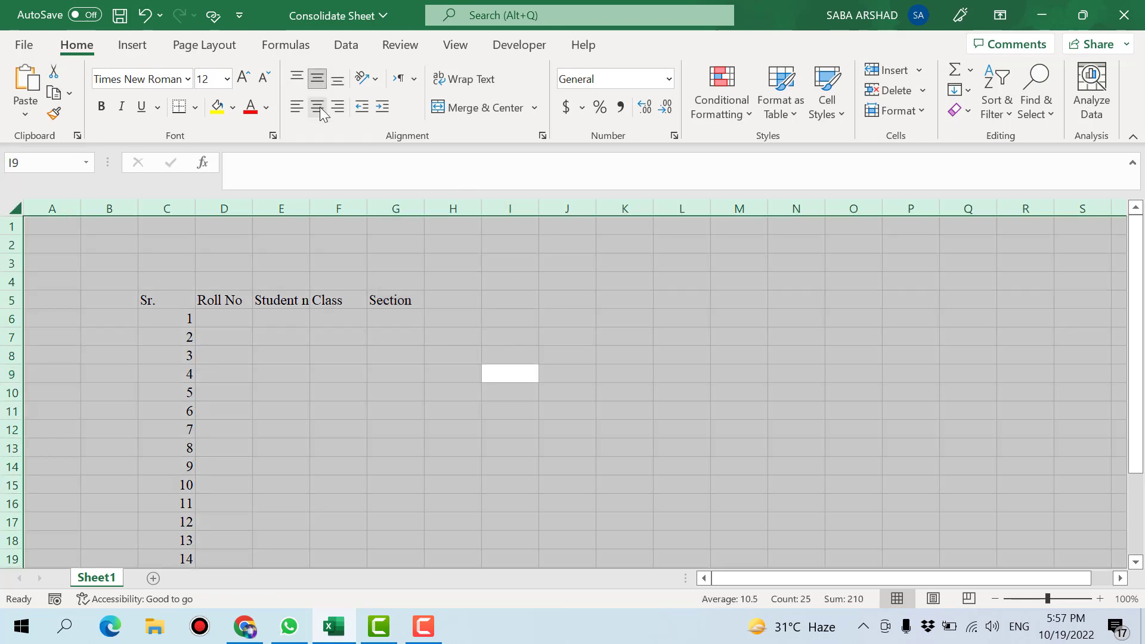
click(319, 106)
click(349, 340)
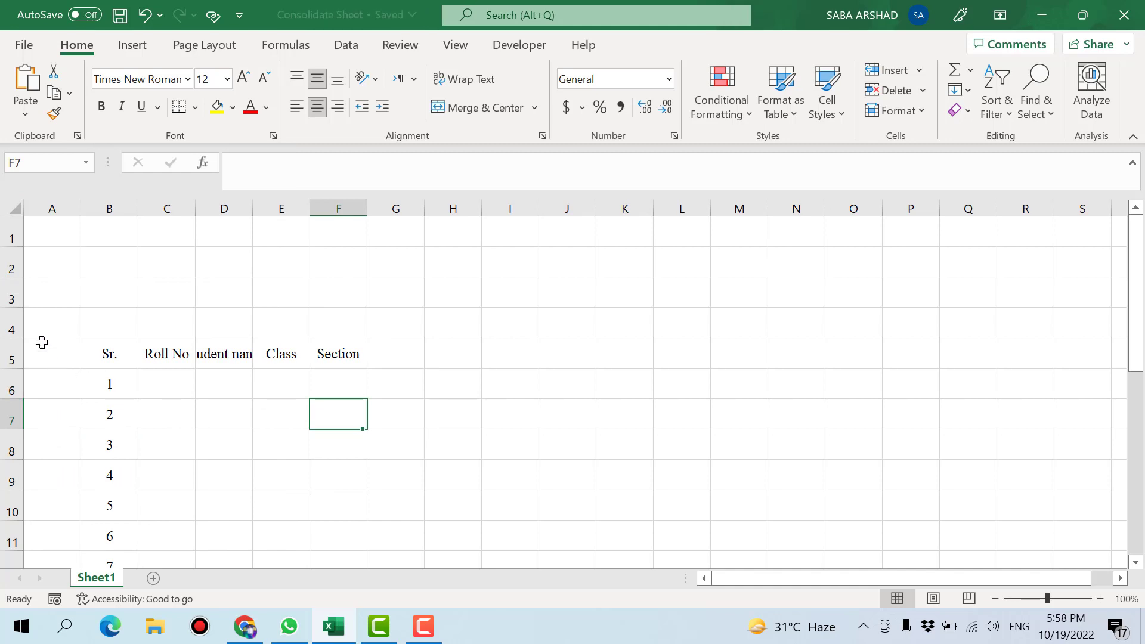
- Widen column D so the full Student name header fits
click(42, 342)
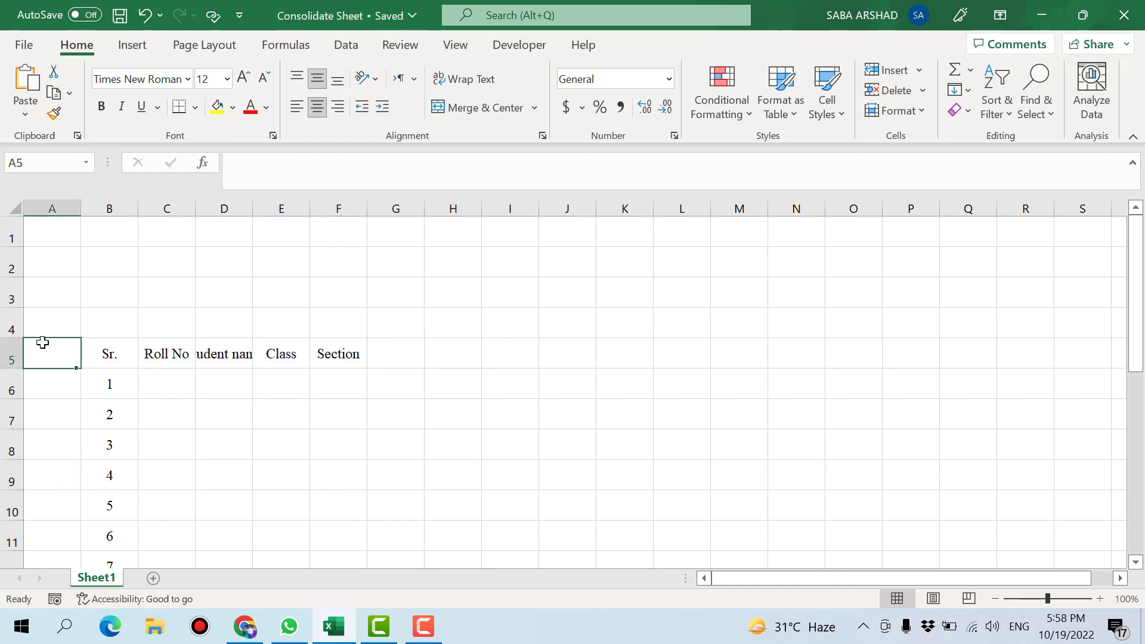
scroll(200, 337, down, 1)
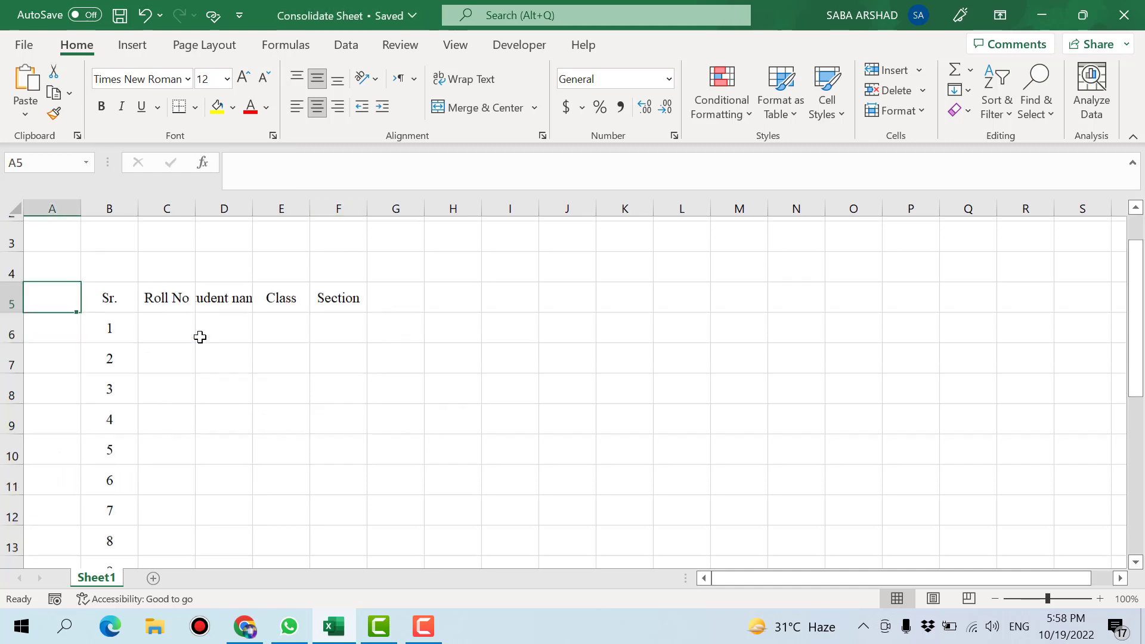
scroll(200, 337, down, 1)
click(225, 316)
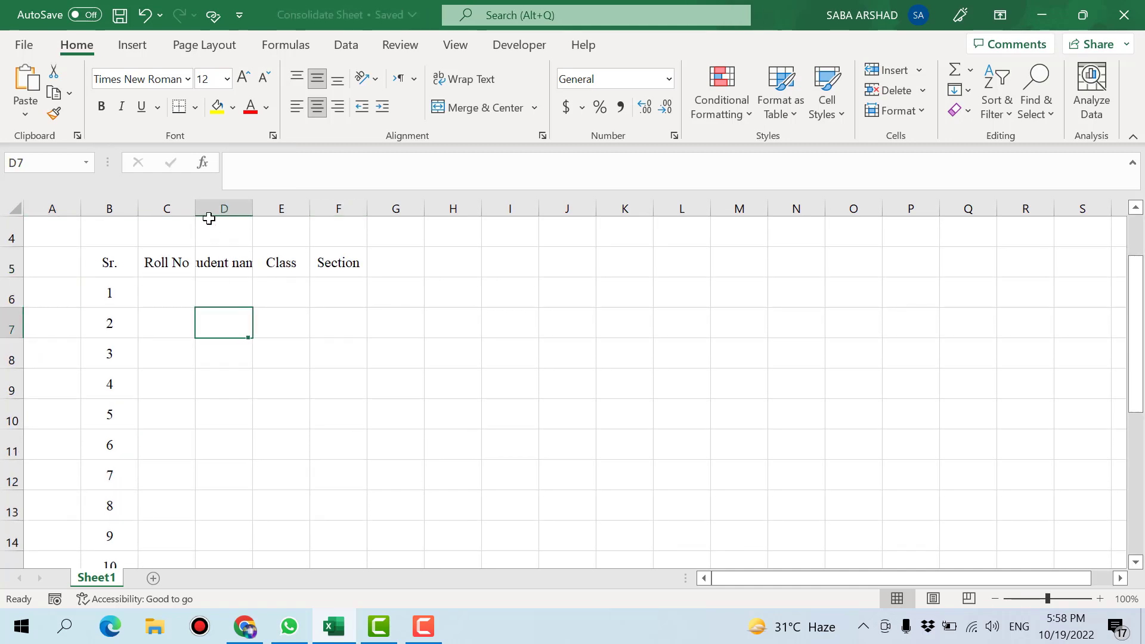
drag(252, 208, 310, 209)
- Fill the Roll No column with consecutive numbers from 101 to 120 beside the serial numbers, and save the workbook
click(159, 293)
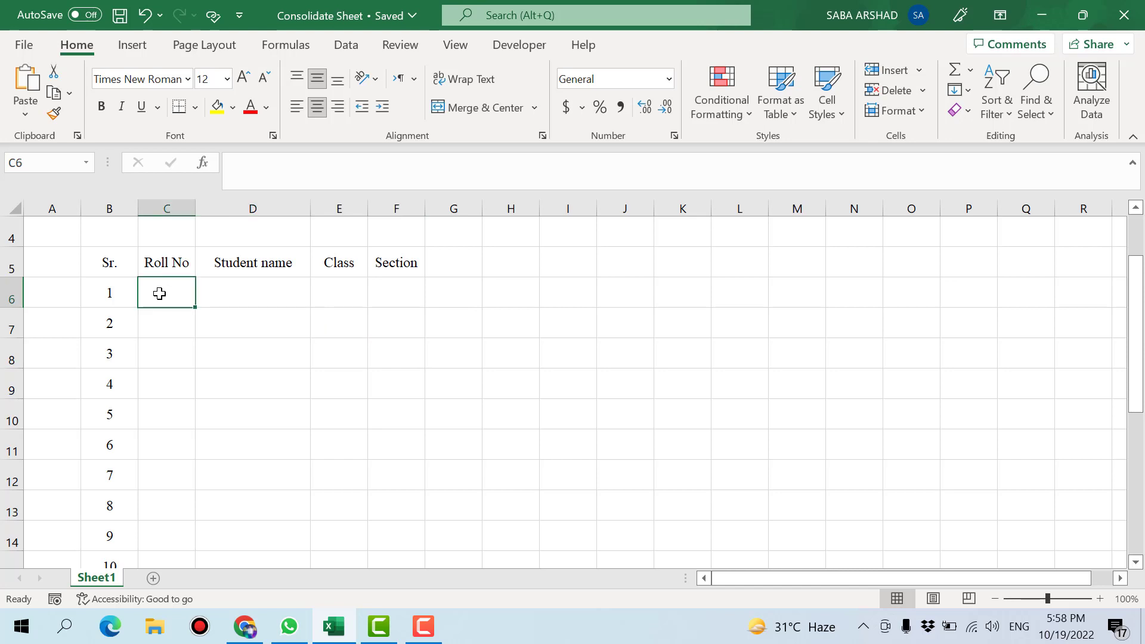
text(101)
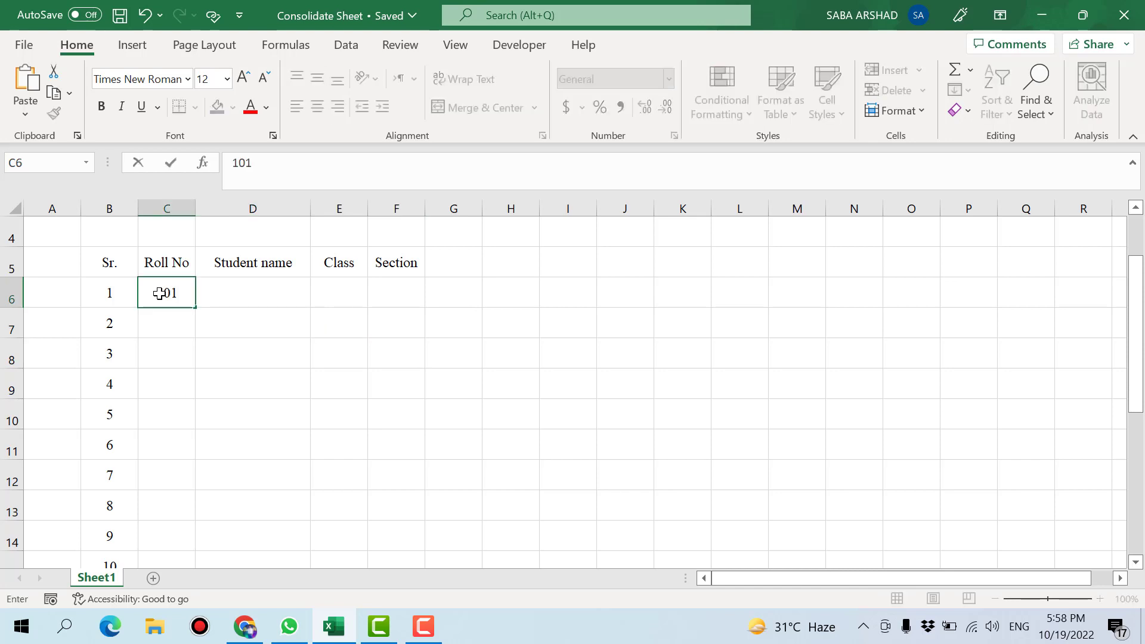
key(Return)
text(102)
key(Return)
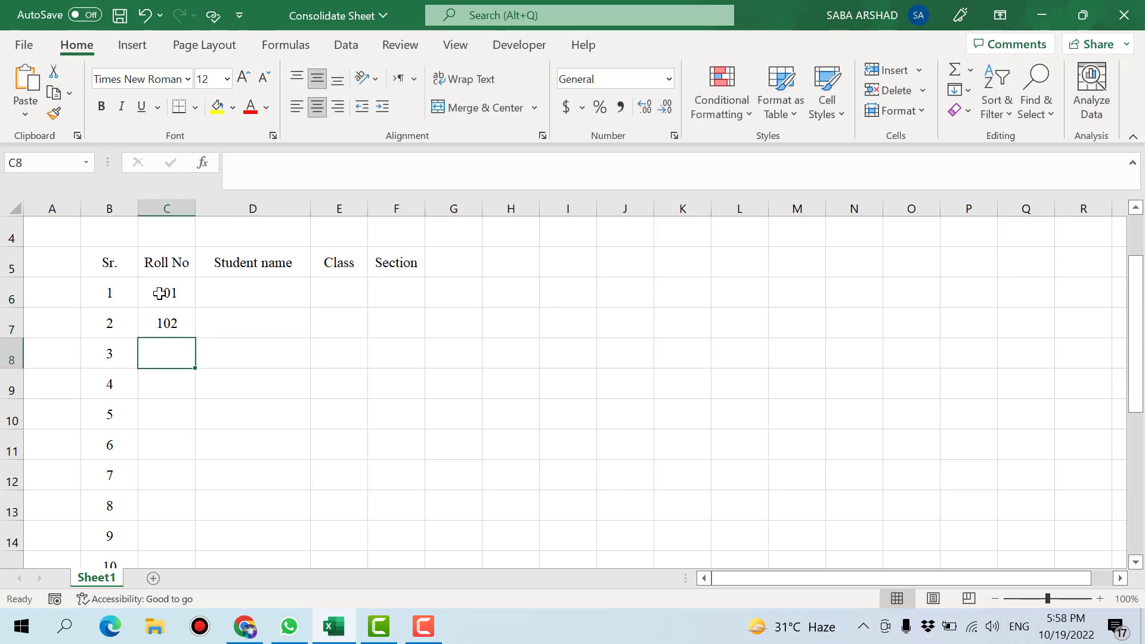
drag(159, 294, 170, 322)
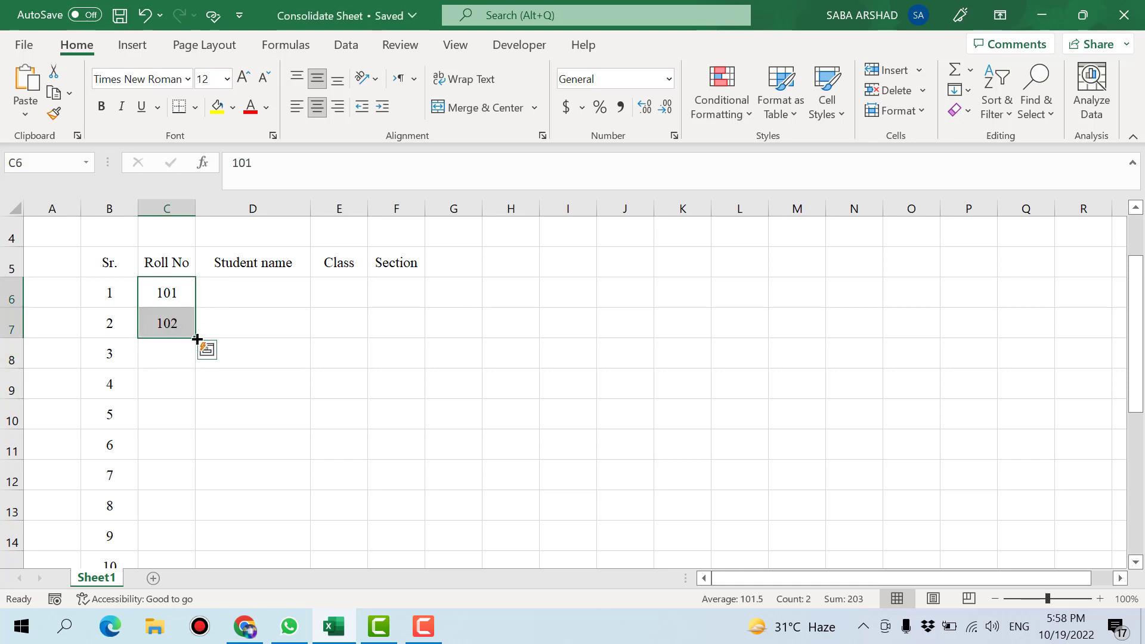
double_click(198, 339)
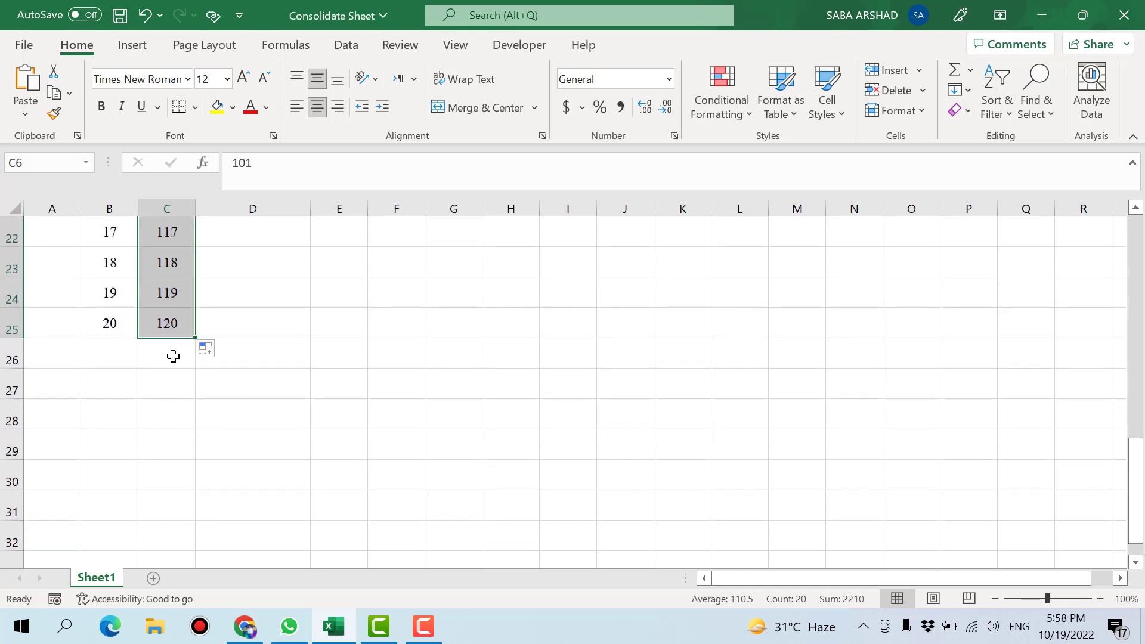
scroll(238, 335, up, 7)
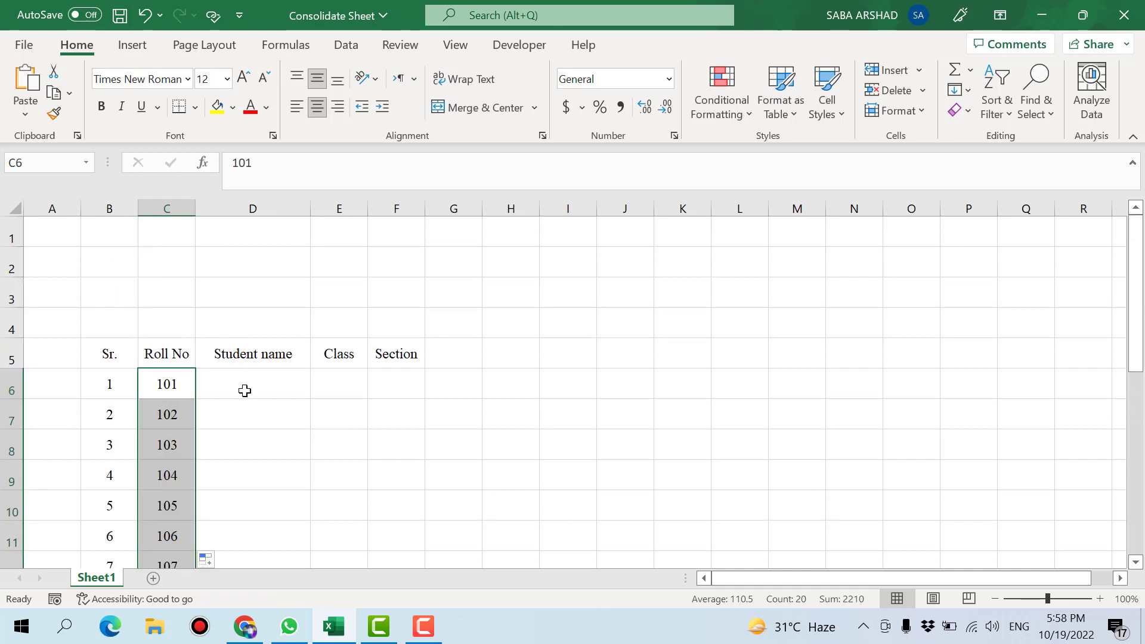
click(245, 391)
key(ctrl+s)
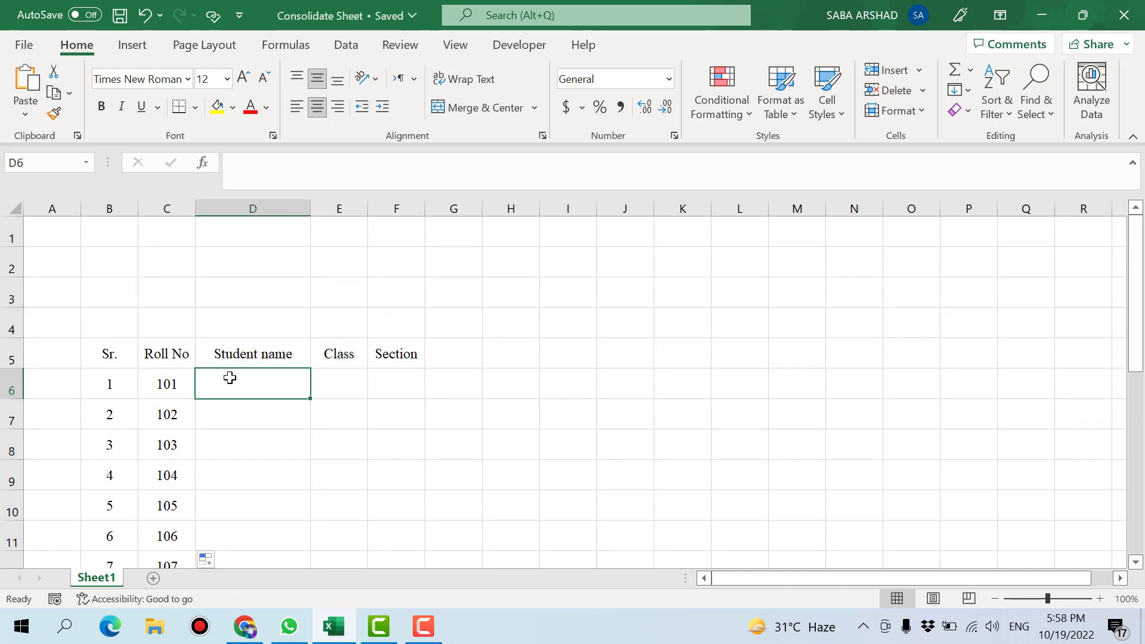
- Fill the Student name column with the same sample first name numbered 1 to 20, and save the workbook
text(Ali)
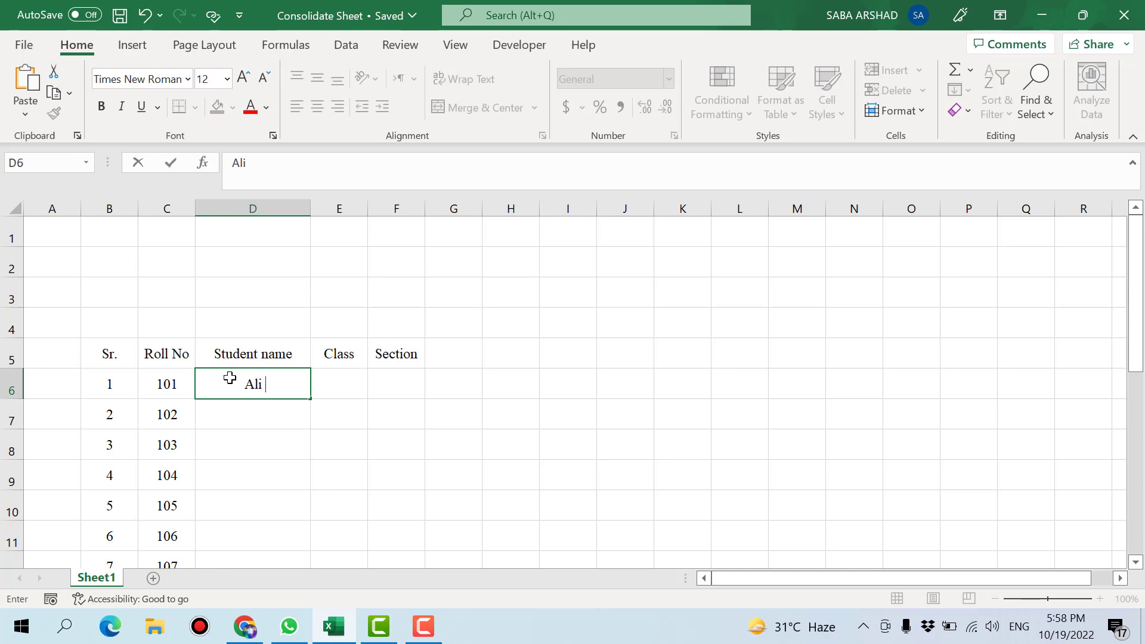
text( 1)
key(Return)
text(Ali )
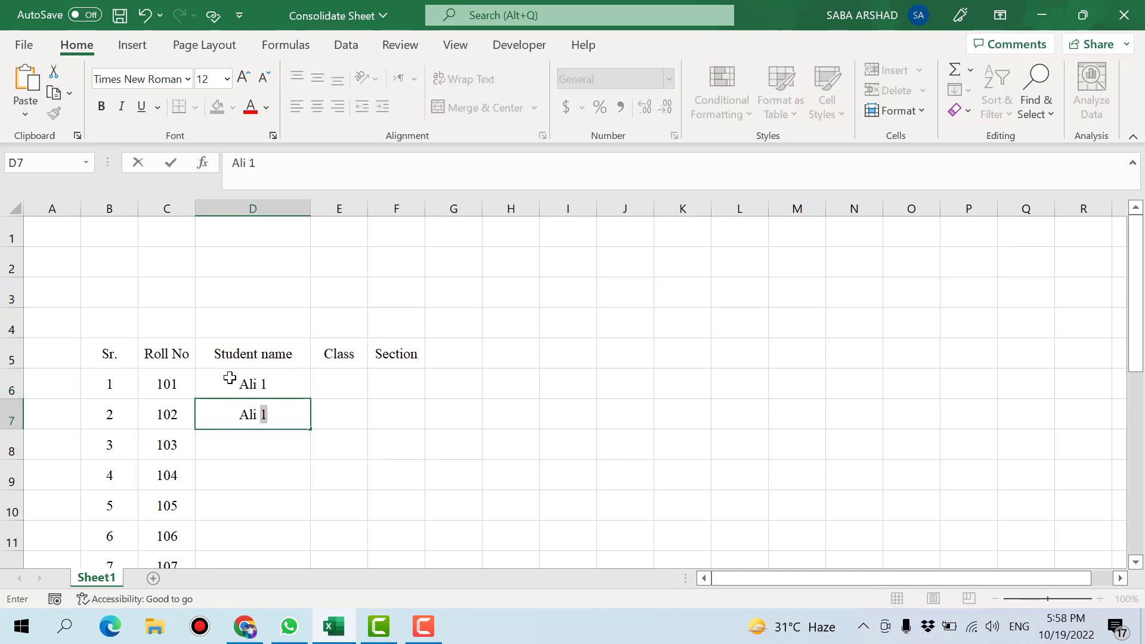
text(2)
key(Return)
key(ctrl+s)
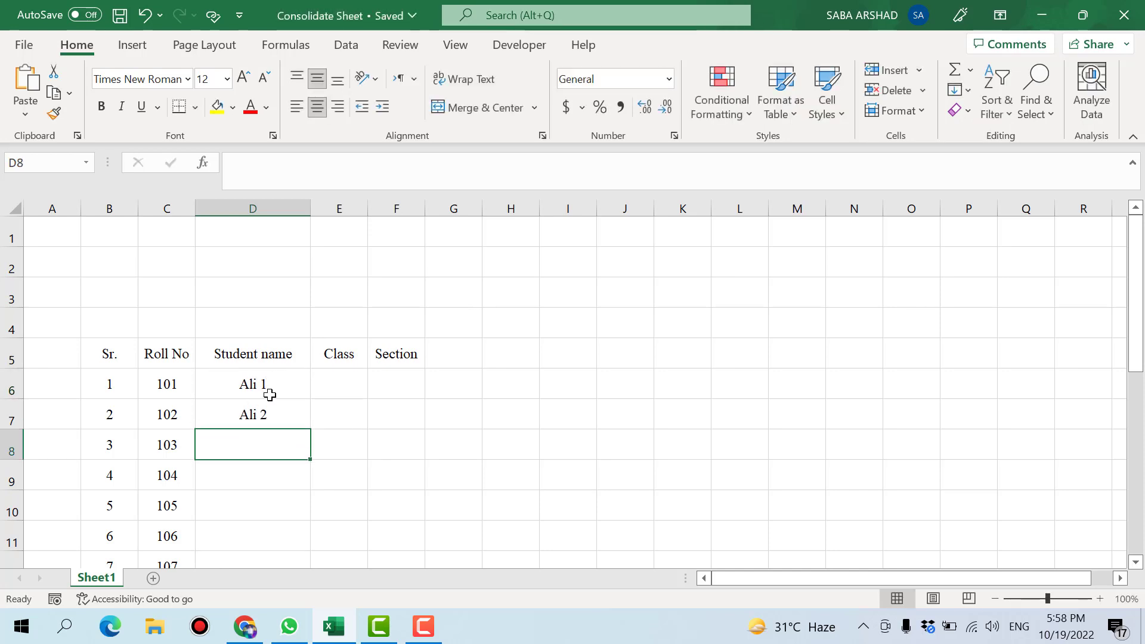
drag(269, 395, 279, 419)
double_click(314, 430)
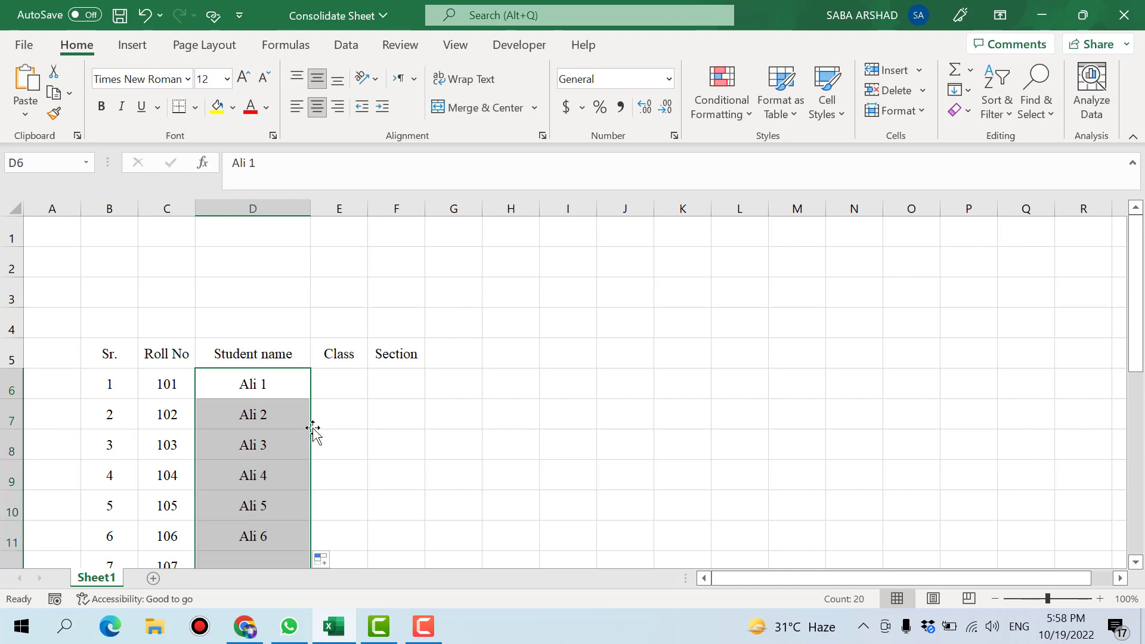
scroll(312, 429, down, 6)
click(349, 420)
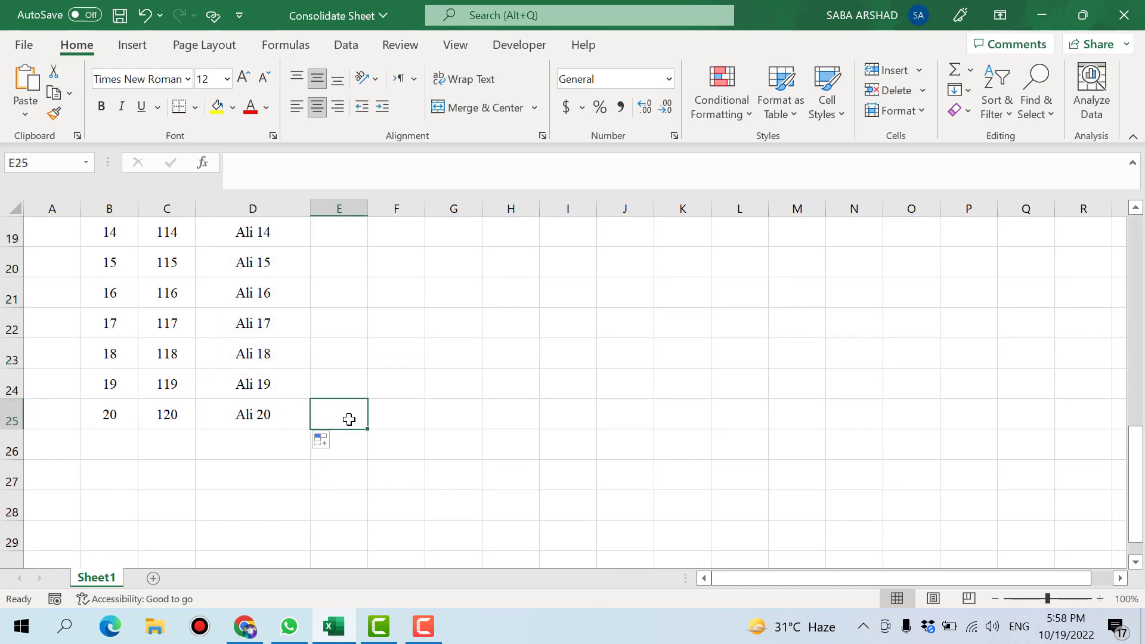
key(ctrl+s)
- Left-align the student names in column D below the header
scroll(349, 419, up, 6)
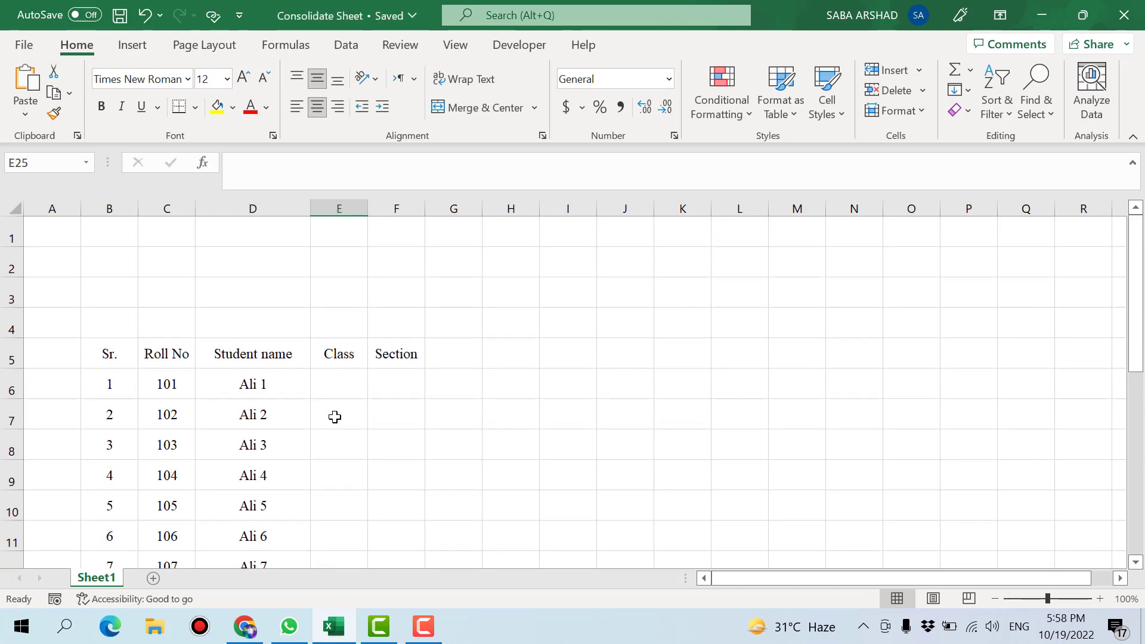
scroll(335, 417, down, 2)
scroll(335, 417, up, 1)
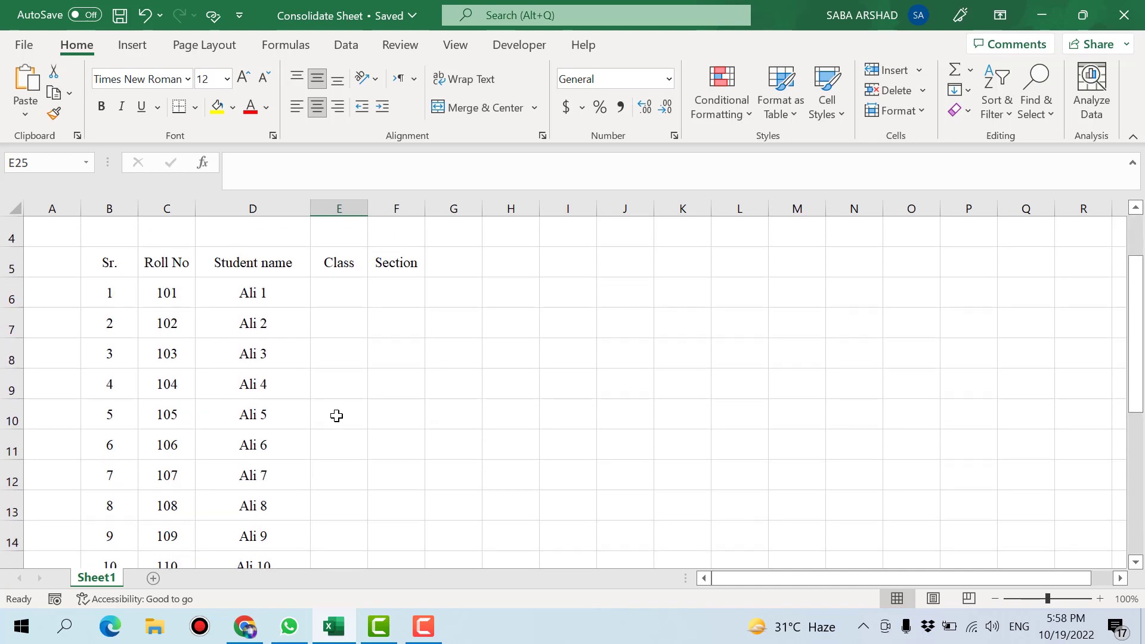
click(270, 301)
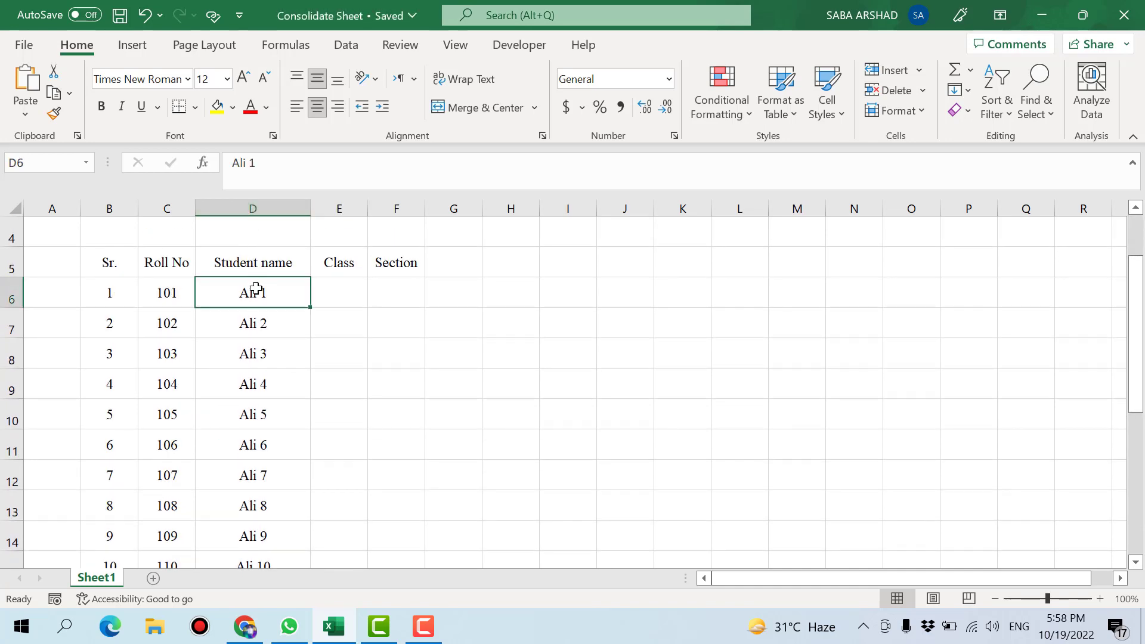
drag(256, 289, 258, 561)
click(296, 108)
scroll(334, 418, up, 4)
click(339, 445)
- Capitalise the second word of the header in D5 so it reads Student Name
double_click(260, 353)
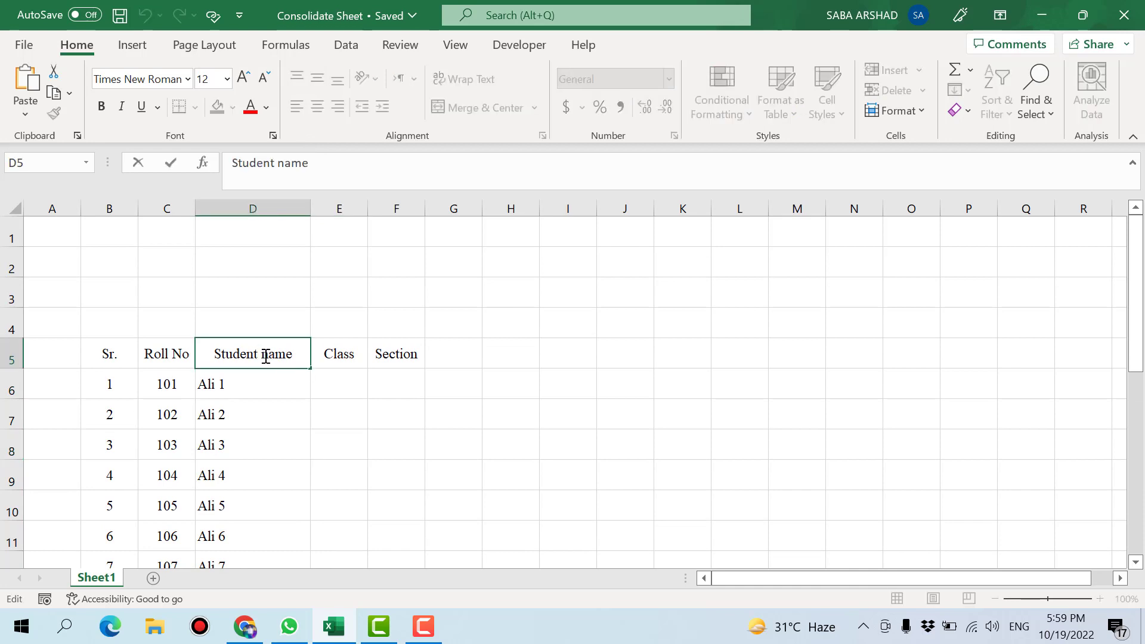
drag(267, 355, 264, 356)
text(N)
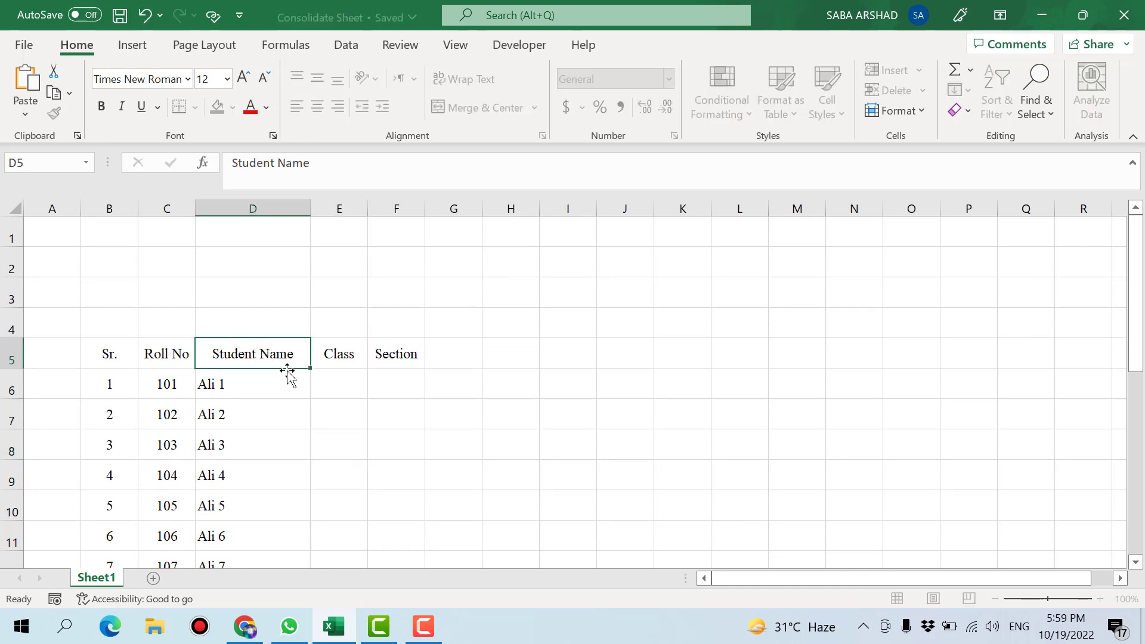
- Fill the Class column with 9th for all twenty students in E6:E25, and save the workbook
click(340, 386)
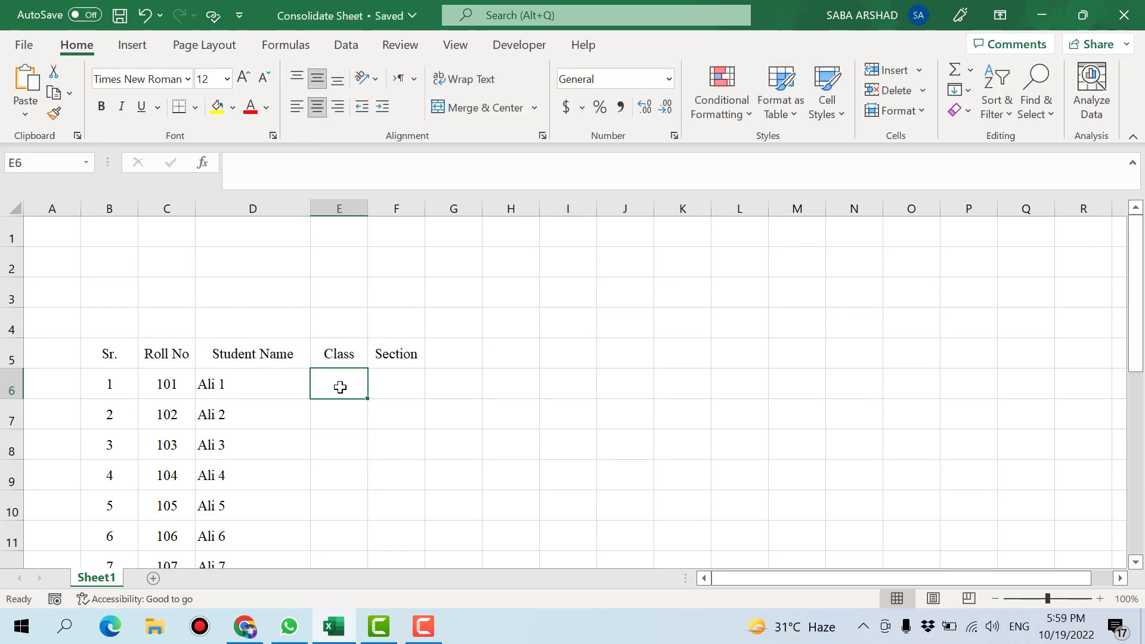
text(9th)
key(Return)
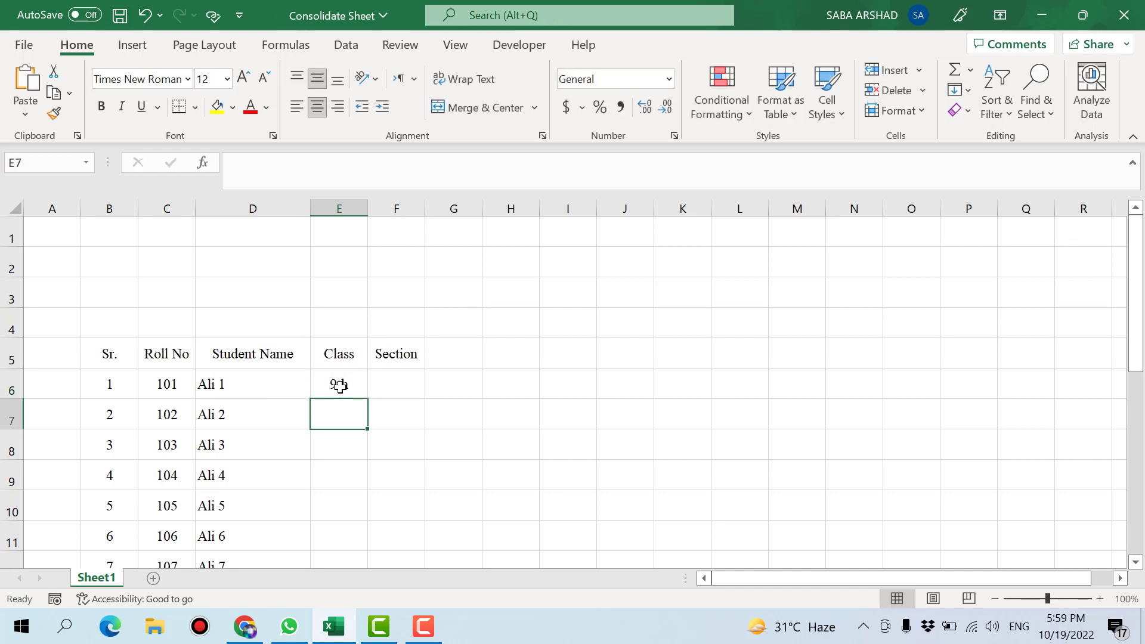
key(ctrl+d)
key(ctrl+s)
drag(322, 379, 339, 417)
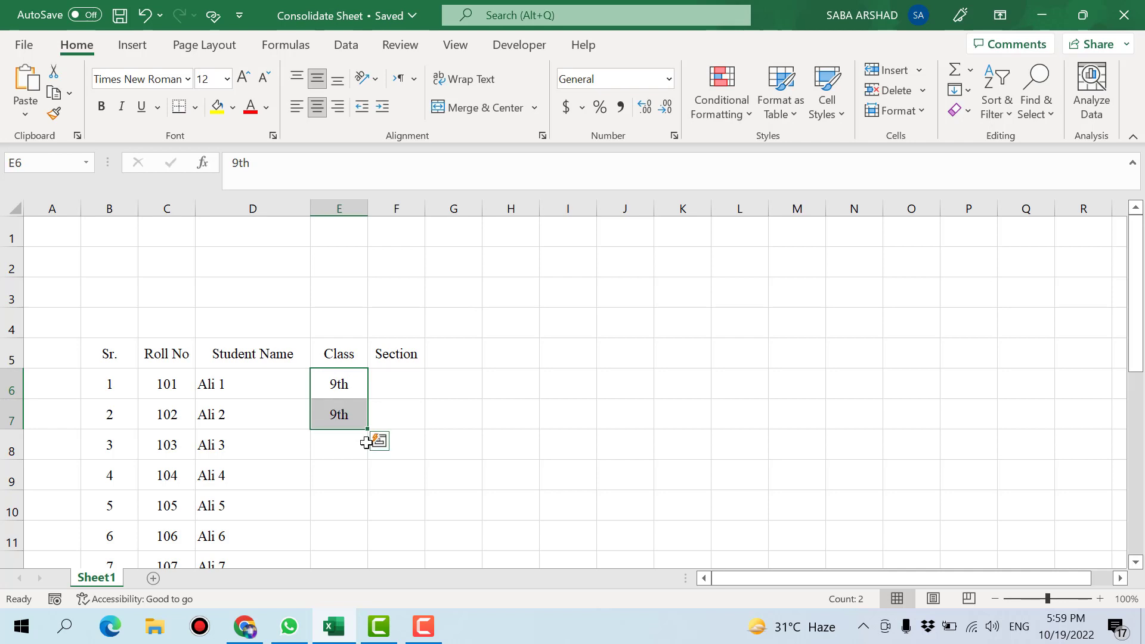
double_click(368, 430)
click(445, 414)
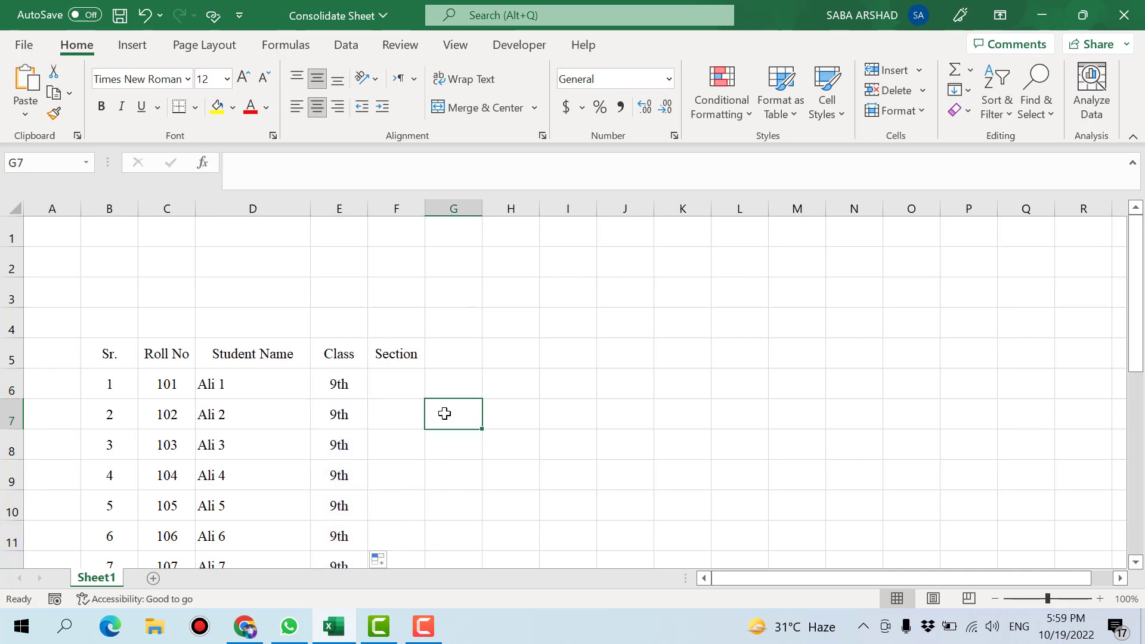
scroll(447, 417, down, 6)
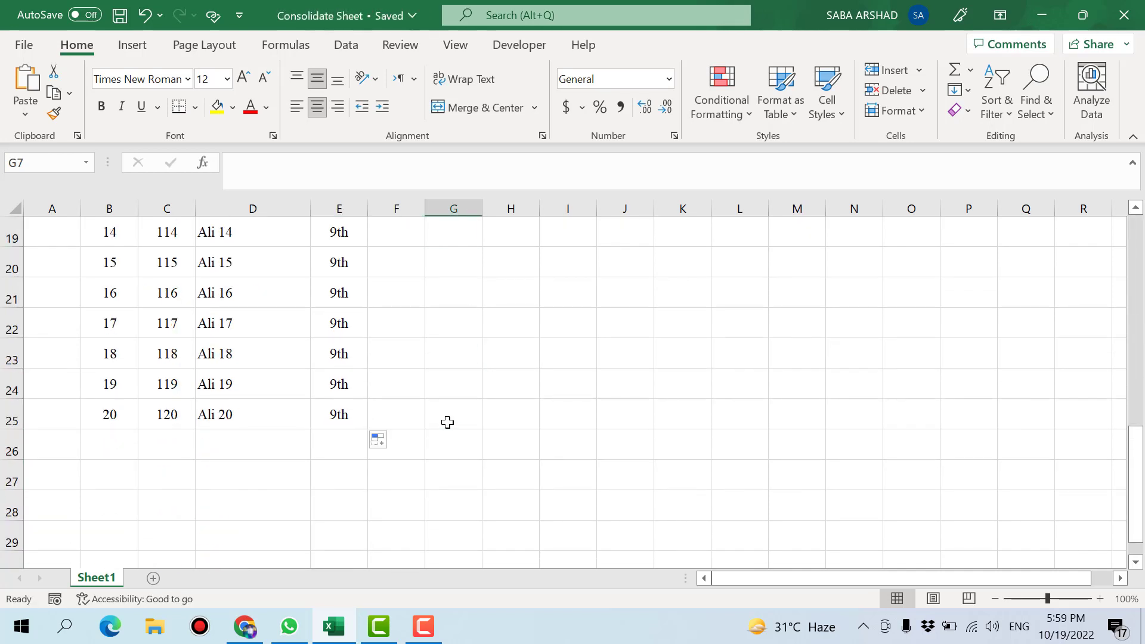
- Fill the Section column with A for all twenty students in F6:F25, and save the workbook
scroll(448, 422, up, 5)
click(407, 294)
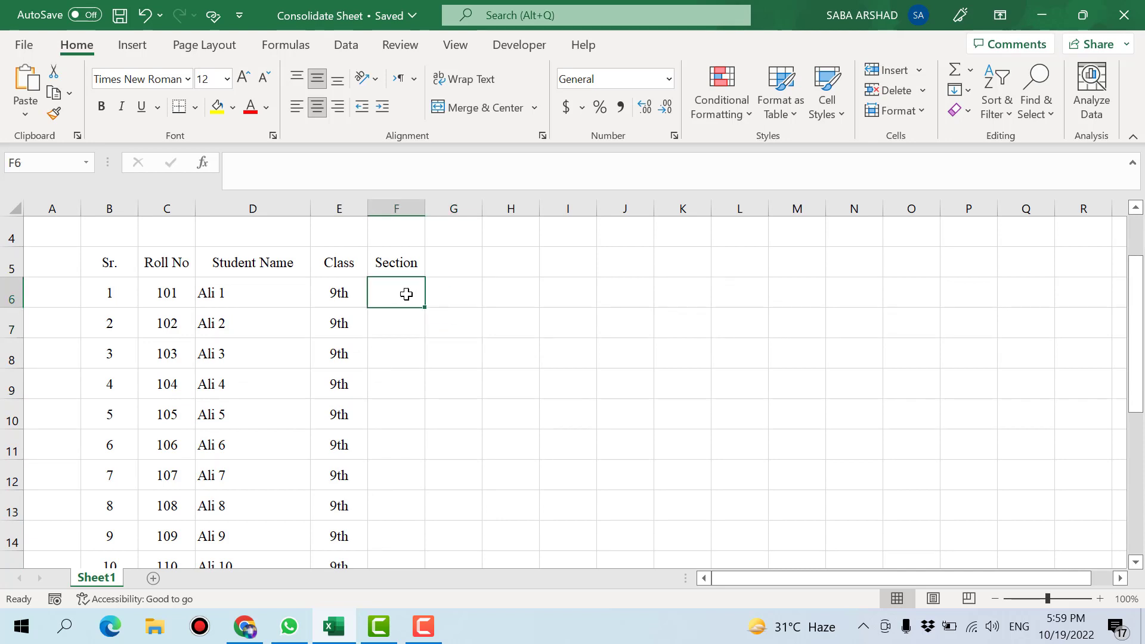
text(A)
key(Return)
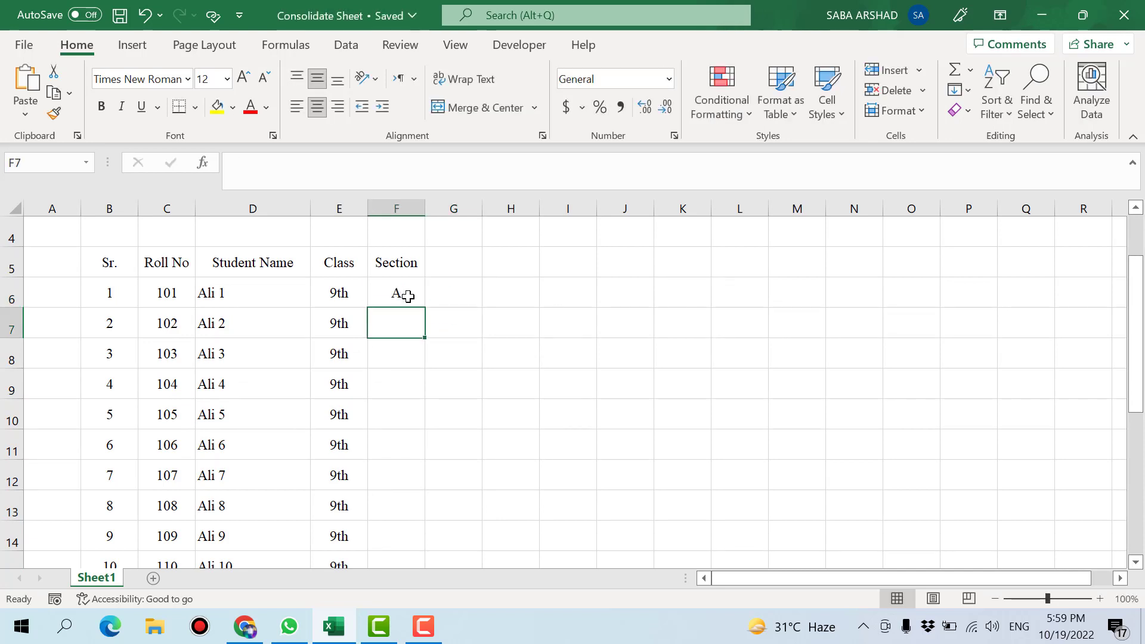
text(A)
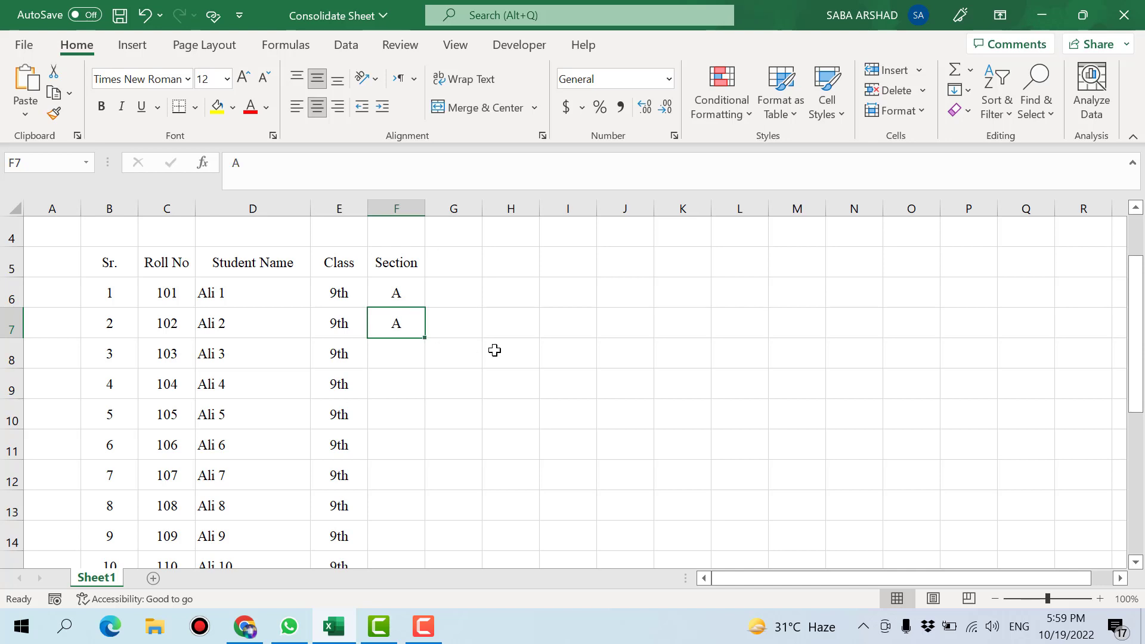
click(493, 350)
drag(388, 294, 391, 315)
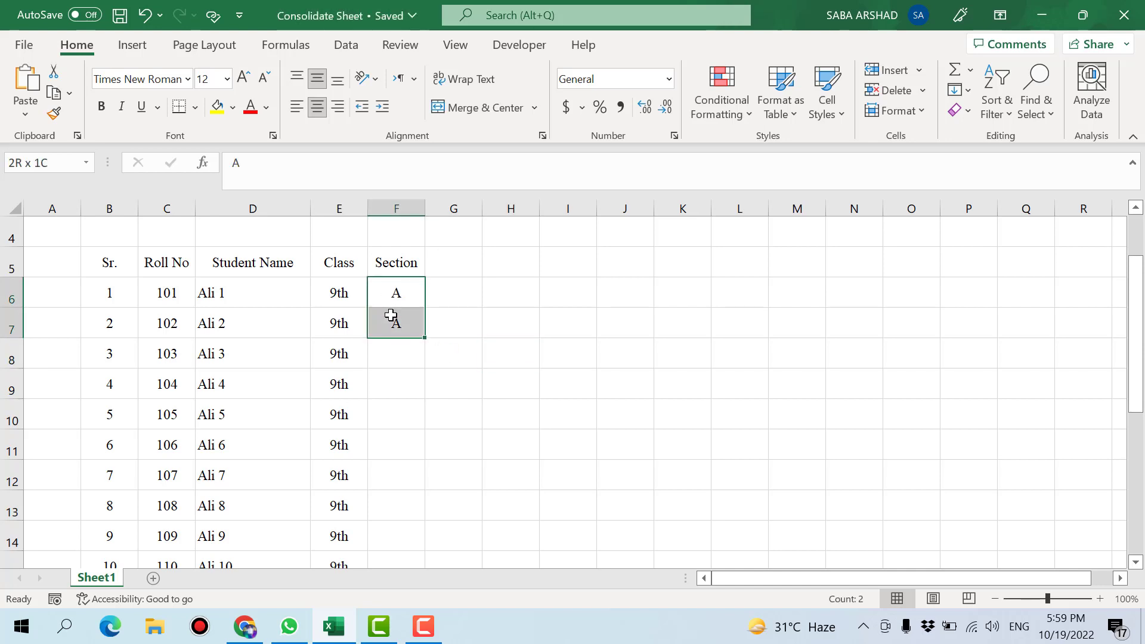
double_click(425, 338)
click(477, 337)
key(ctrl+s)
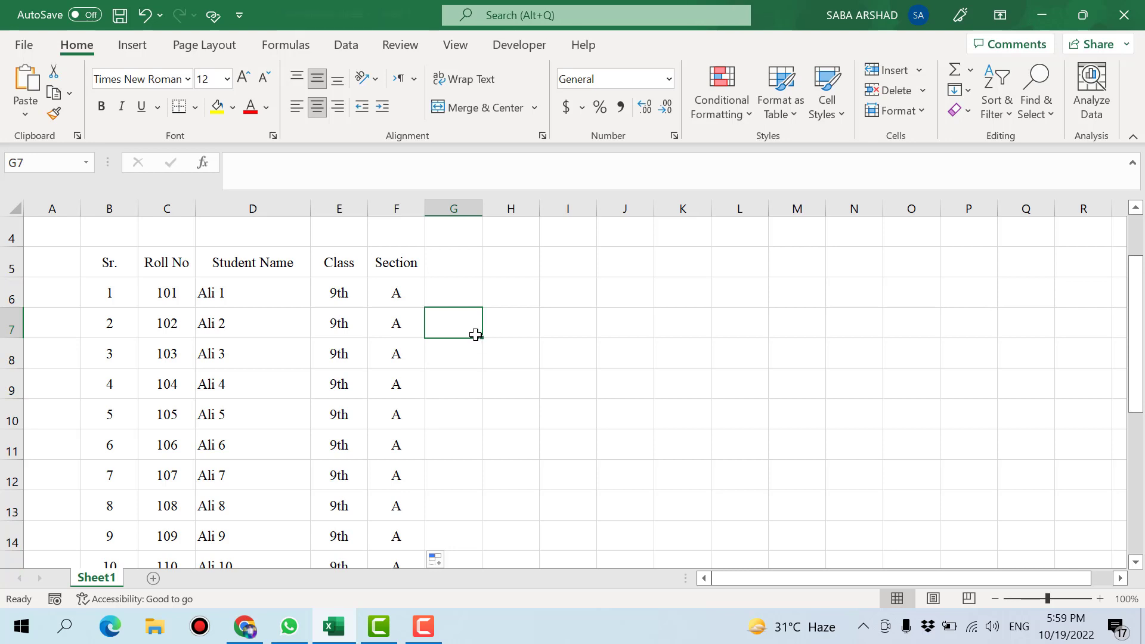
scroll(477, 340, down, 5)
scroll(476, 340, up, 6)
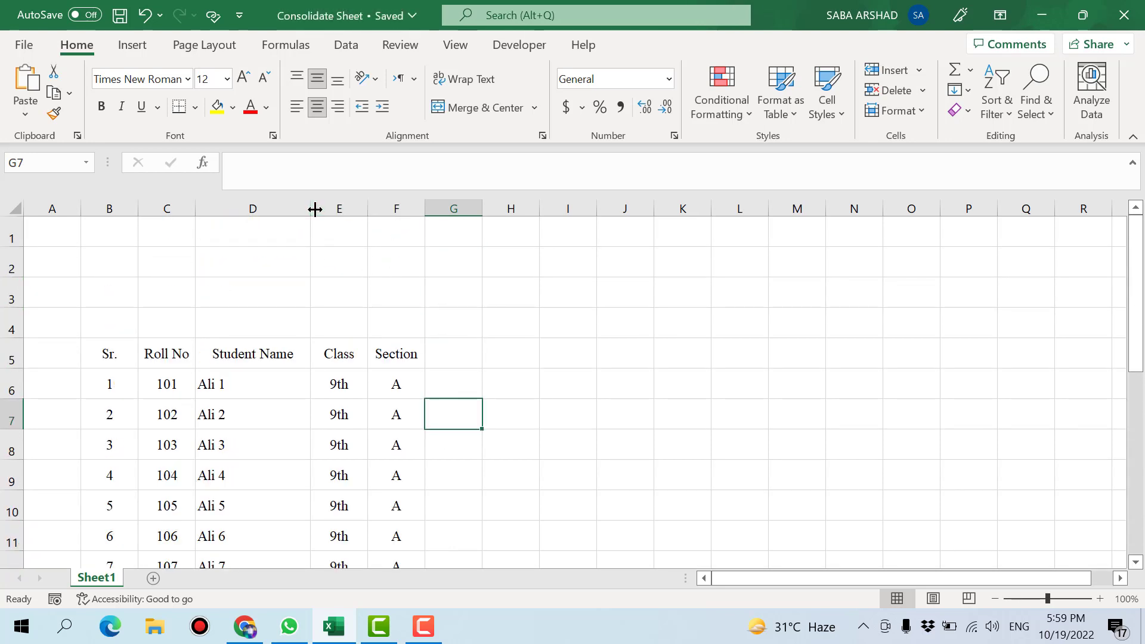
- Narrow the Student Name column with its header wrapped onto two lines, and shade the header row B5:Q5 light yellow
drag(315, 208, 307, 209)
drag(307, 209, 266, 208)
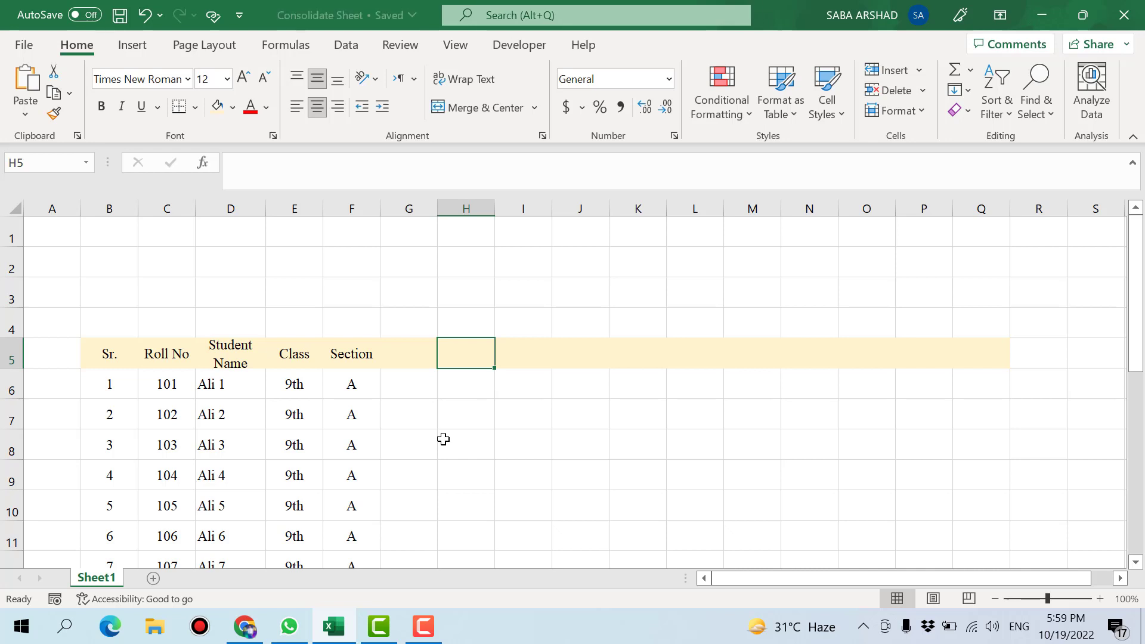
- Enter the headers T.Marks, O.Marks and %age in cells G5, H5 and I5
click(417, 361)
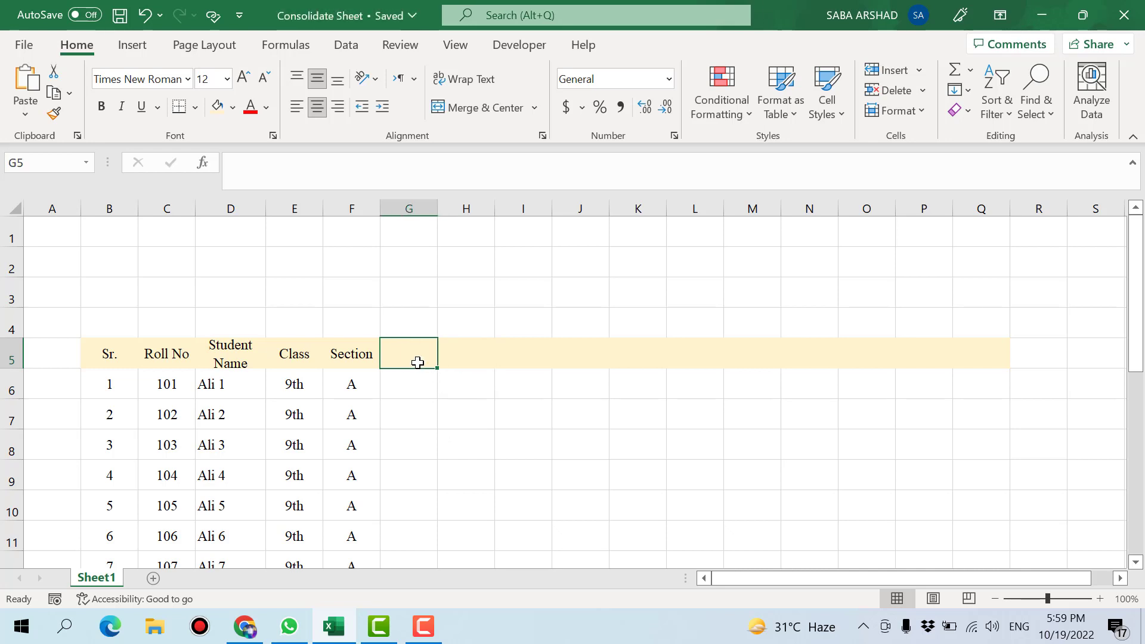
text(T.)
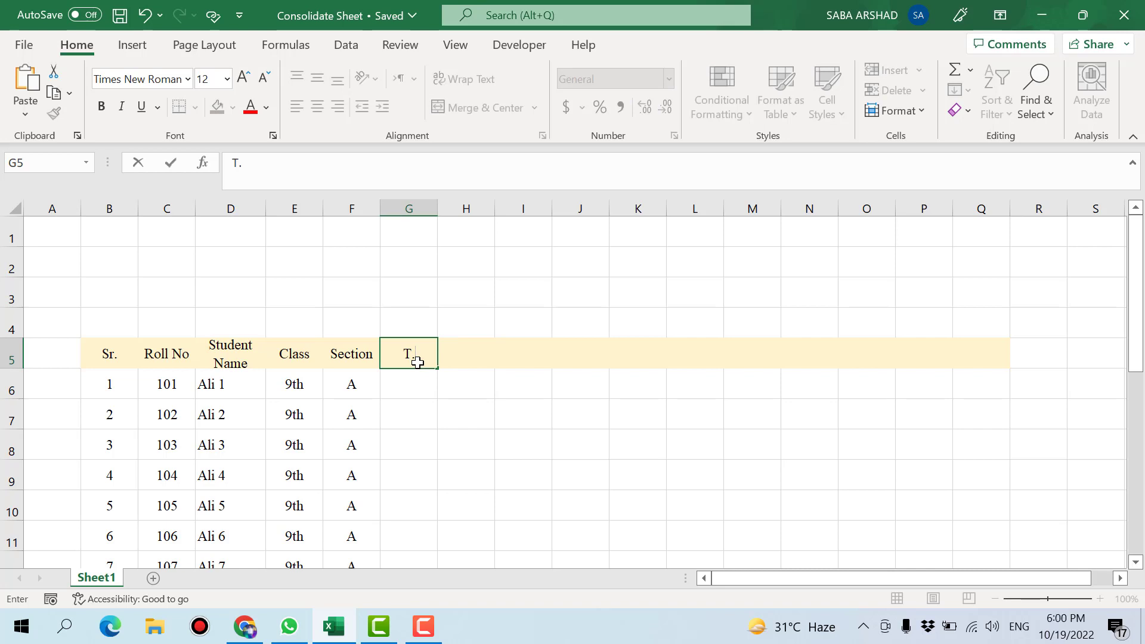
text(Marks)
key(Tab)
text(O.Ma)
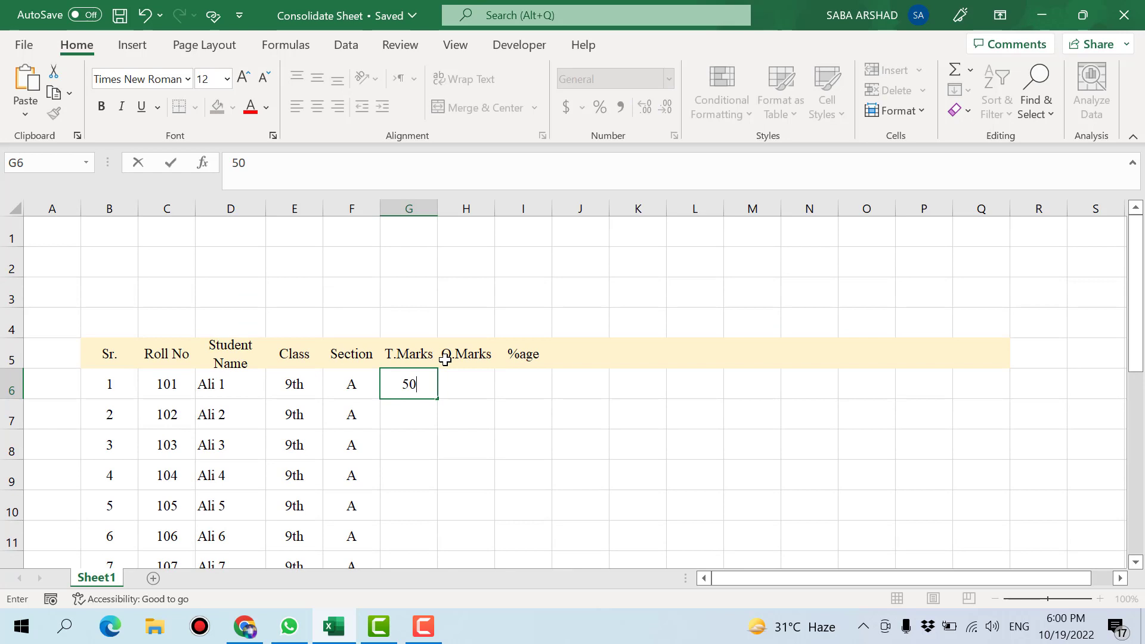
- Fill the T.Marks column with 50 for all twenty students in G6:G25, and save the workbook
key(Return)
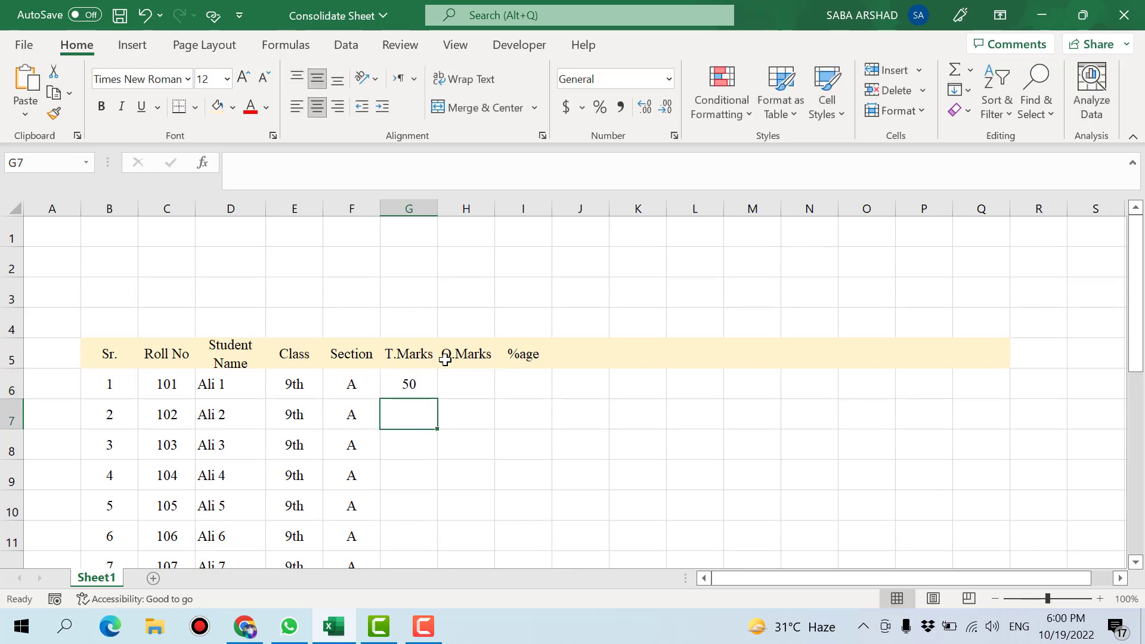
text(50)
key(ctrl+s)
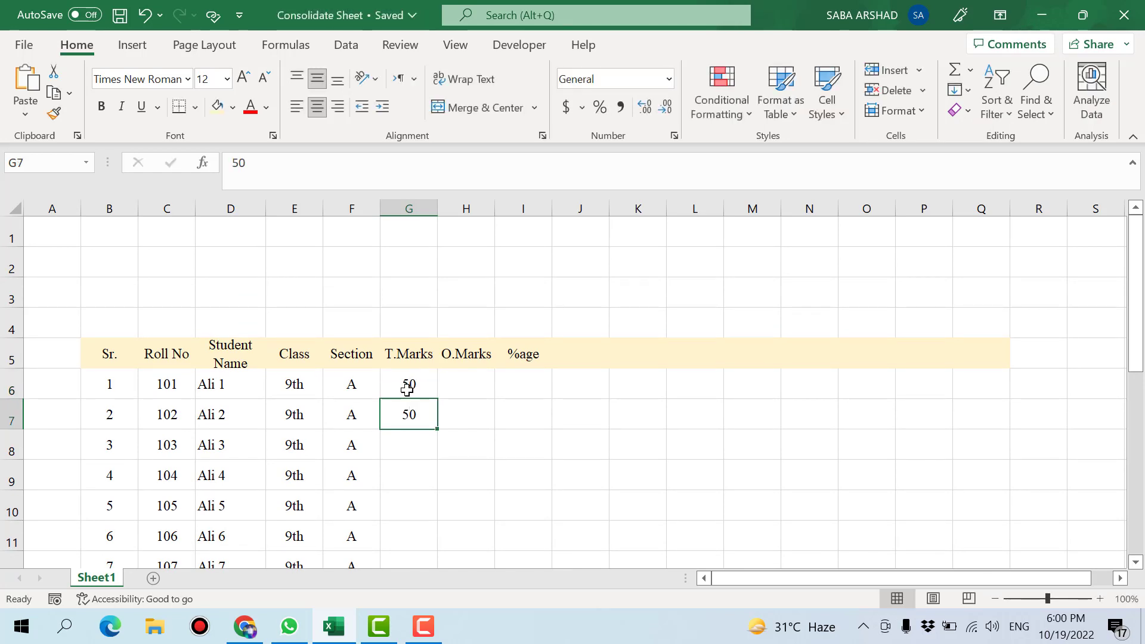
drag(407, 388, 409, 411)
double_click(441, 431)
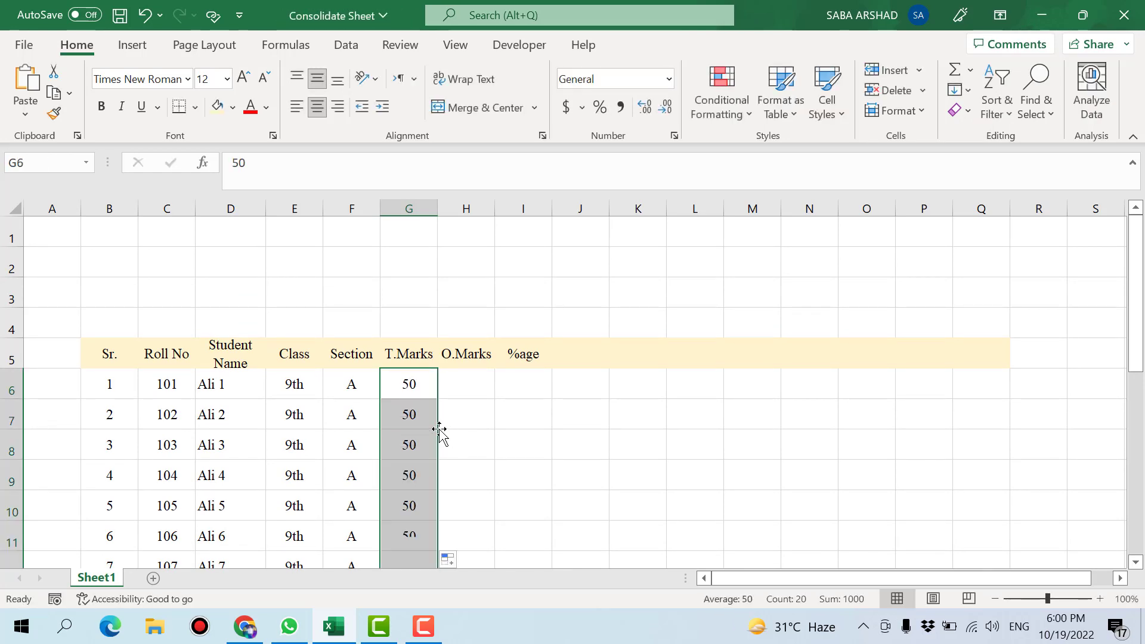
click(465, 404)
scroll(464, 406, down, 5)
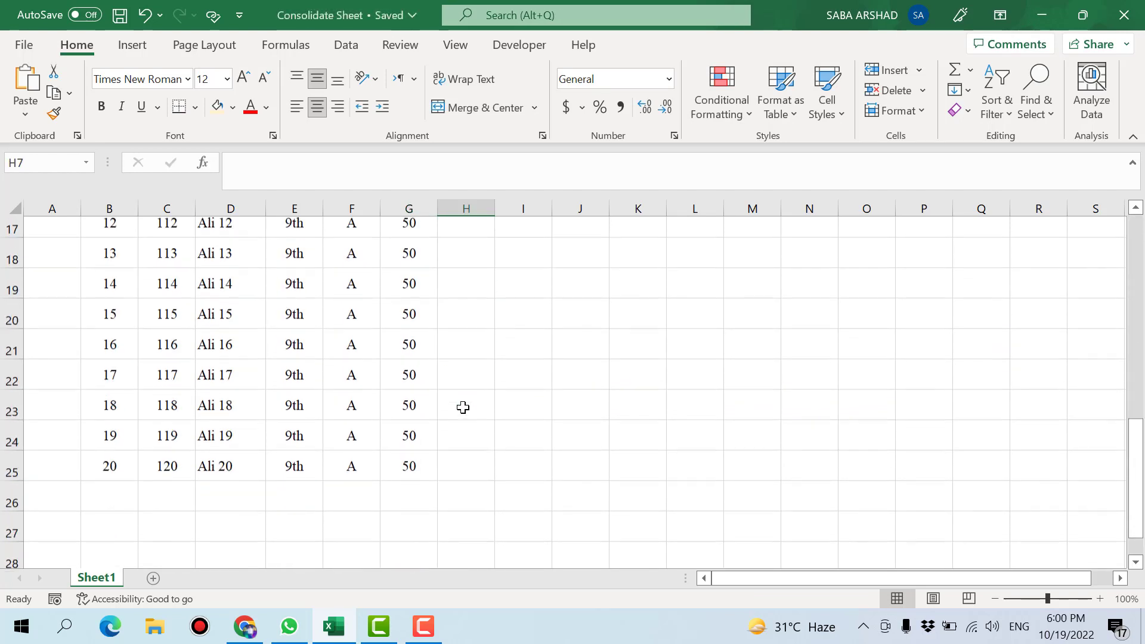
- Enter the obtained marks 23, 22, 10, 0, 50 and 45 in H6:H11, and save the workbook
scroll(463, 408, up, 5)
click(458, 299)
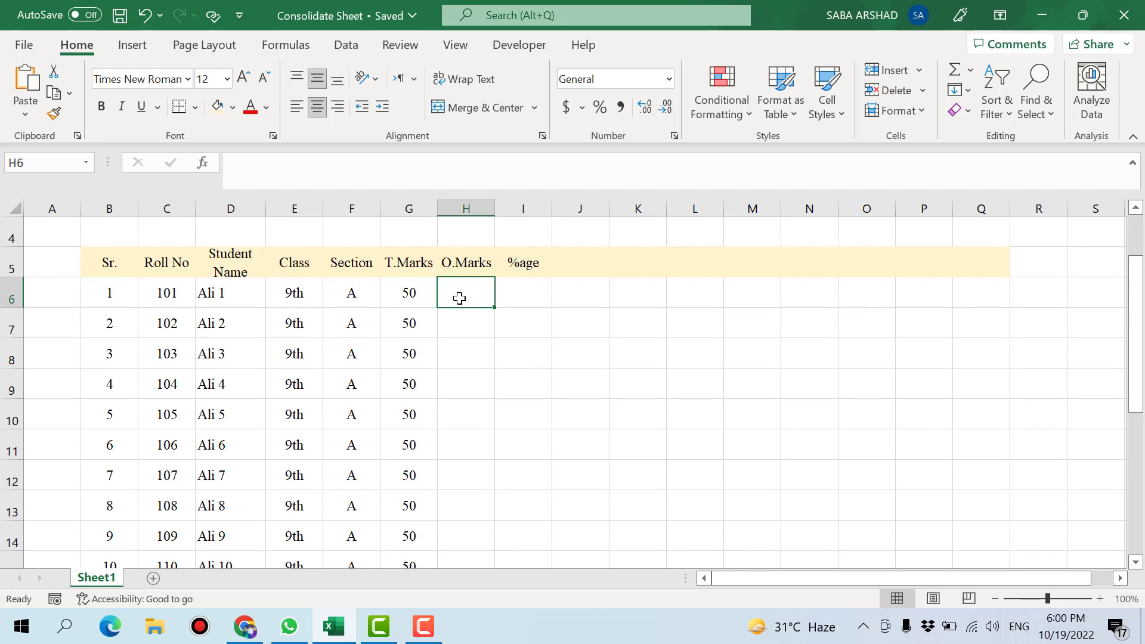
text(23)
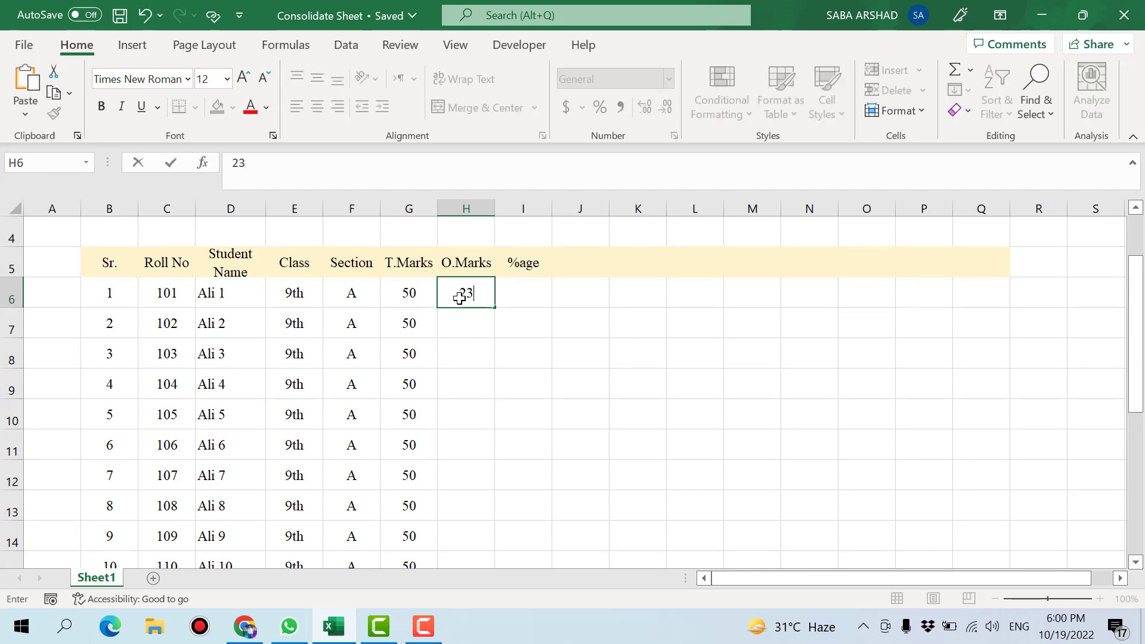
key(Return)
text(22)
key(Return)
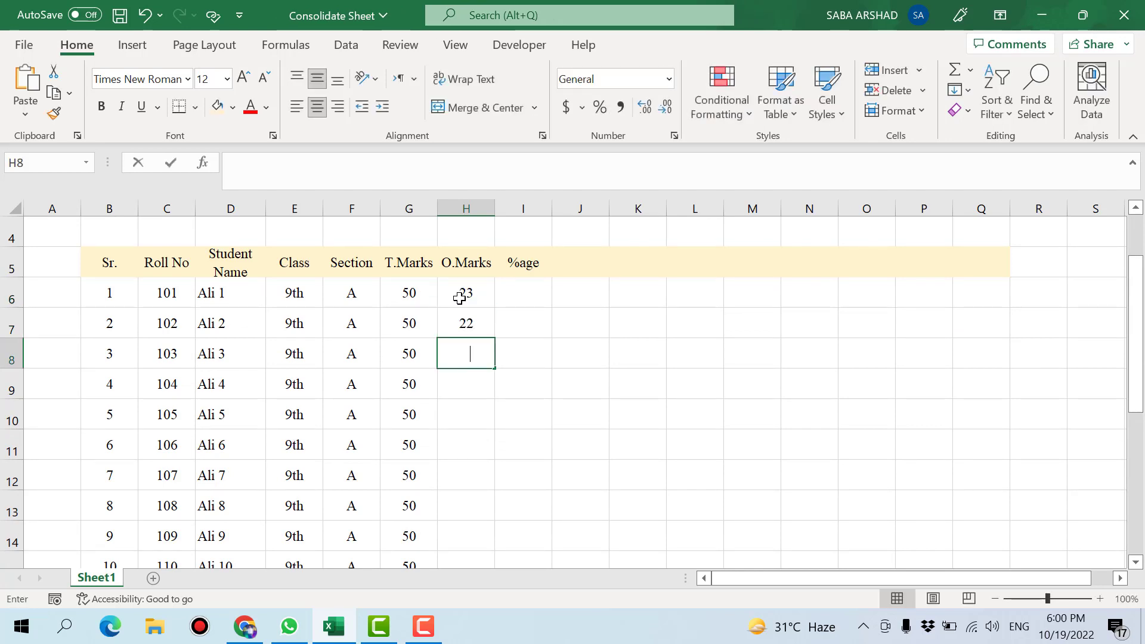
text(10)
key(Return)
text(0)
key(Return)
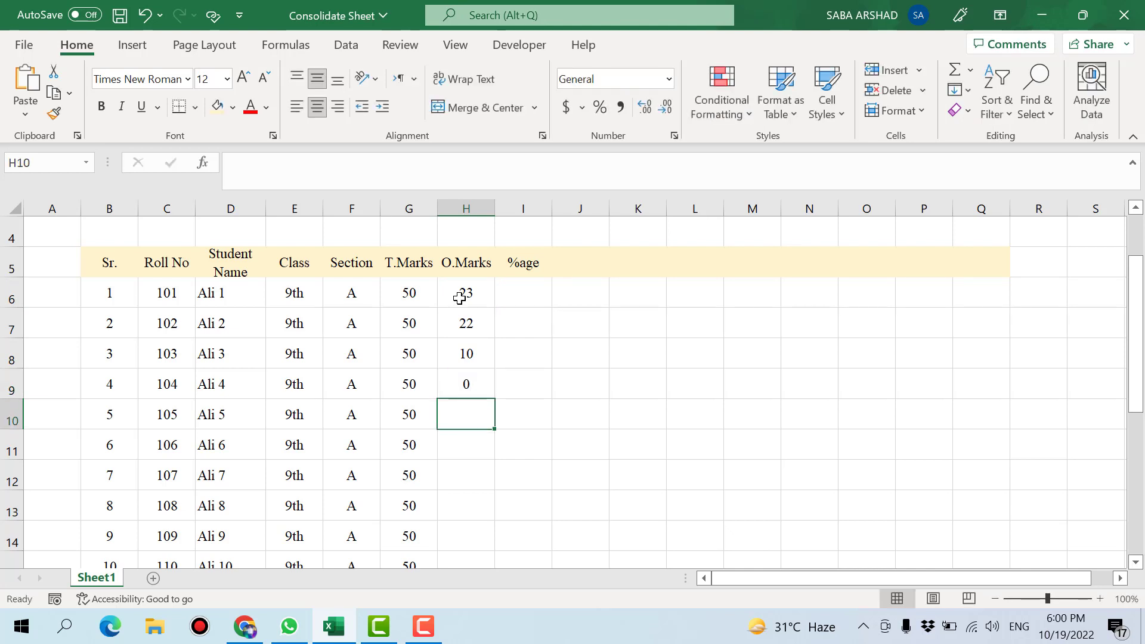
text(50)
key(Return)
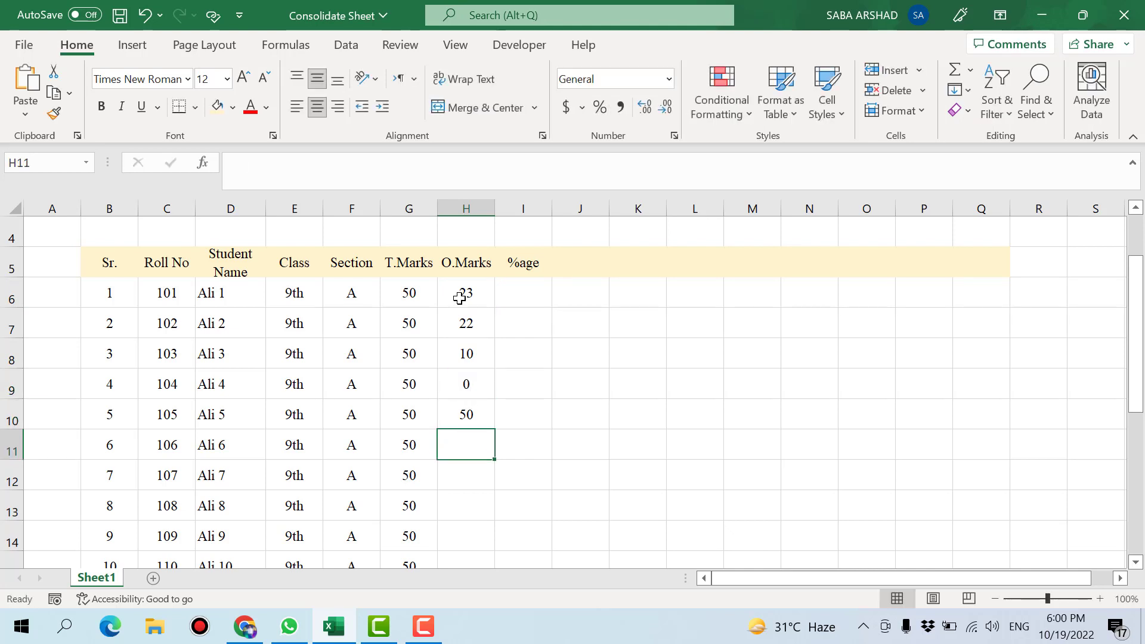
text(45)
key(Return)
key(ctrl+s)
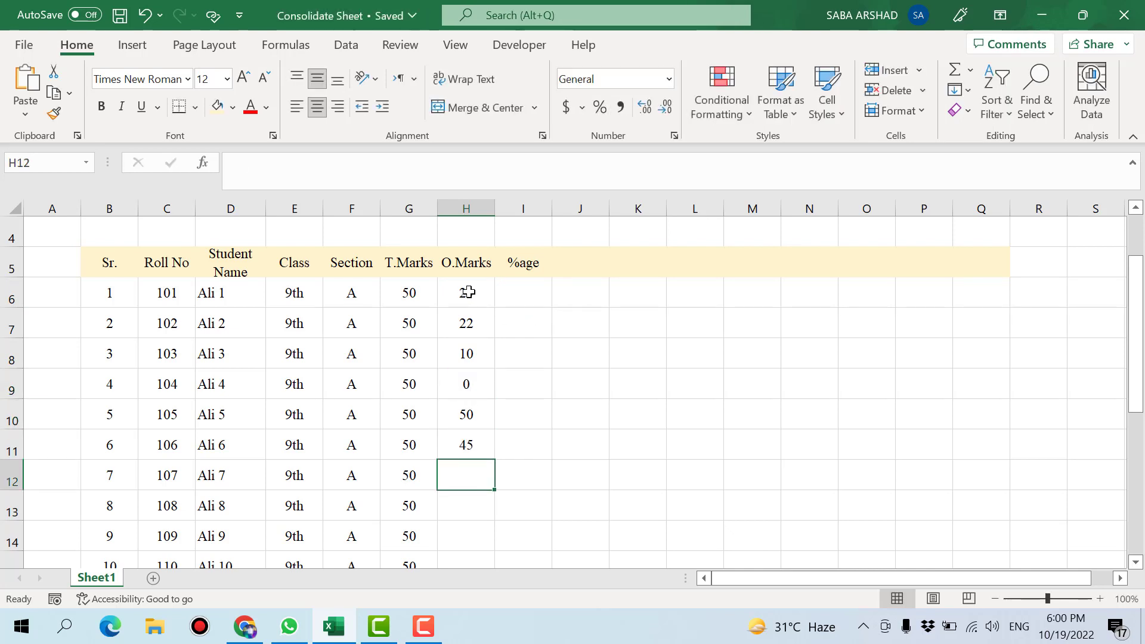
- Extend the obtained marks in H6:H11 as a series down to the last student in row 25
drag(466, 292, 480, 452)
double_click(494, 460)
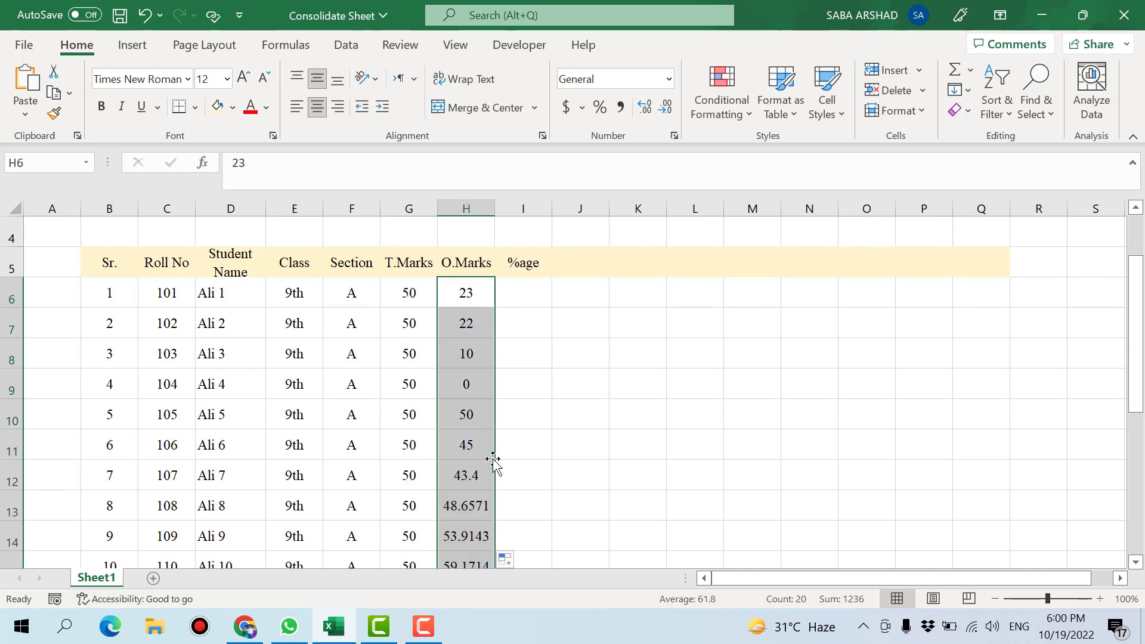
scroll(493, 463, down, 1)
scroll(494, 459, up, 1)
scroll(494, 460, down, 5)
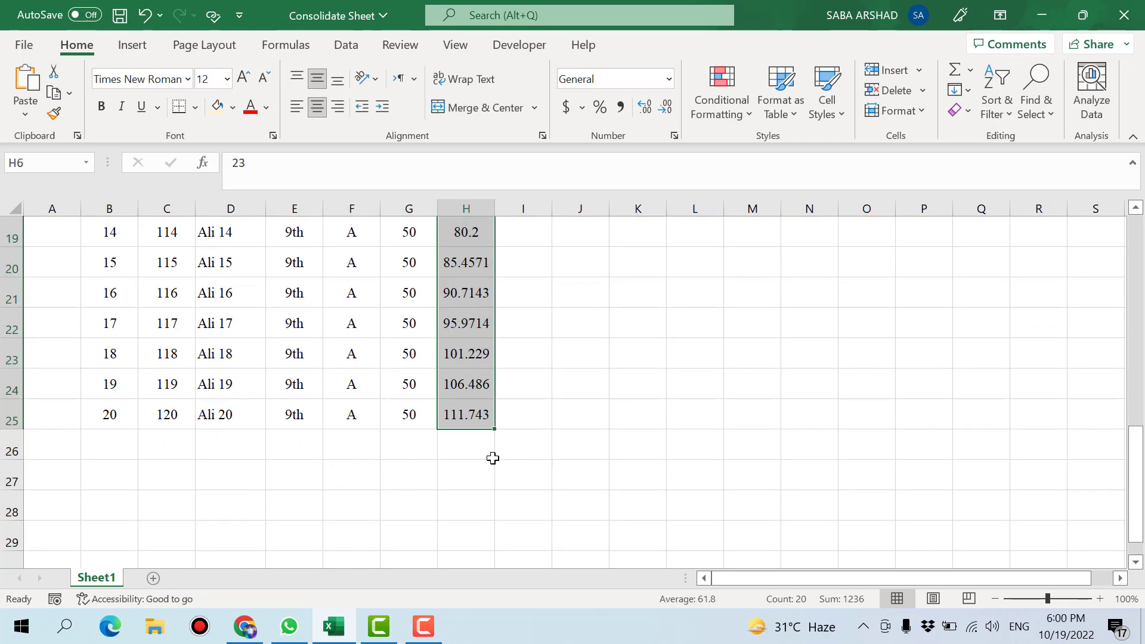
scroll(491, 458, up, 2)
scroll(481, 358, down, 1)
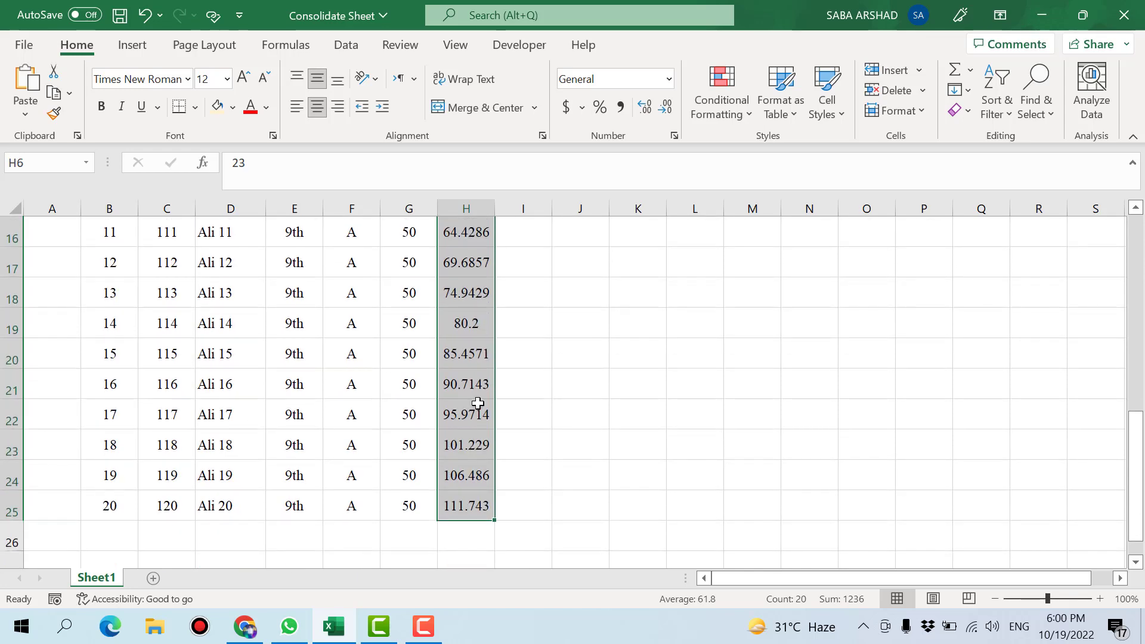
scroll(468, 347, up, 1)
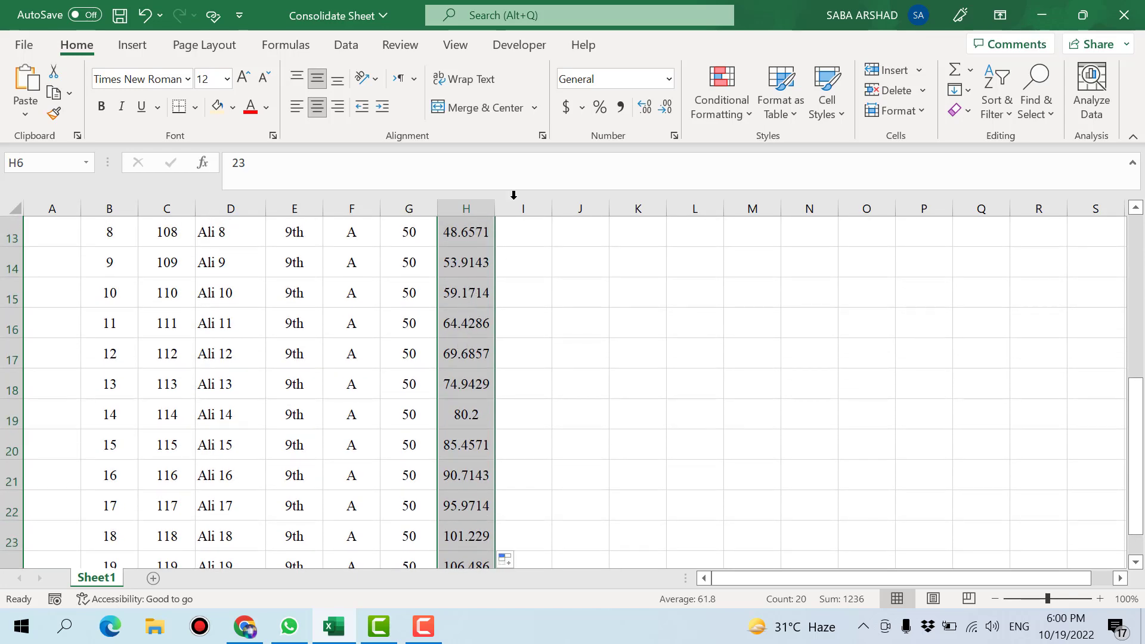
- Format the obtained marks in H6:H25 to show no decimal places, and save the workbook
click(648, 115)
click(649, 116)
click(661, 114)
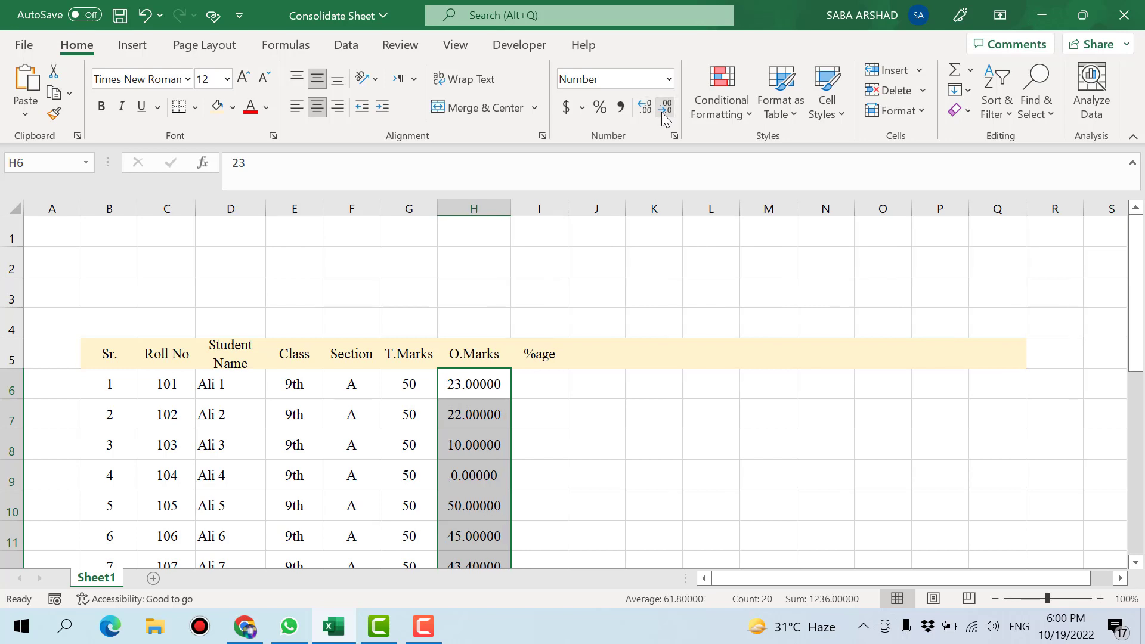
click(662, 113)
click(661, 114)
click(662, 114)
click(662, 114)
click(662, 113)
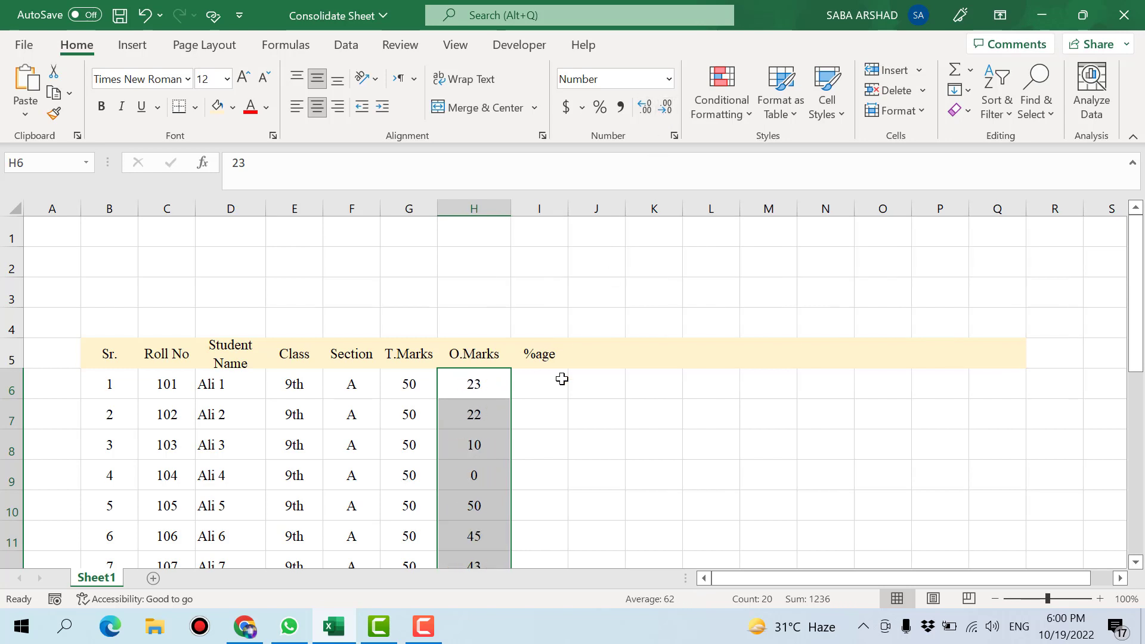
scroll(557, 381, down, 5)
click(482, 386)
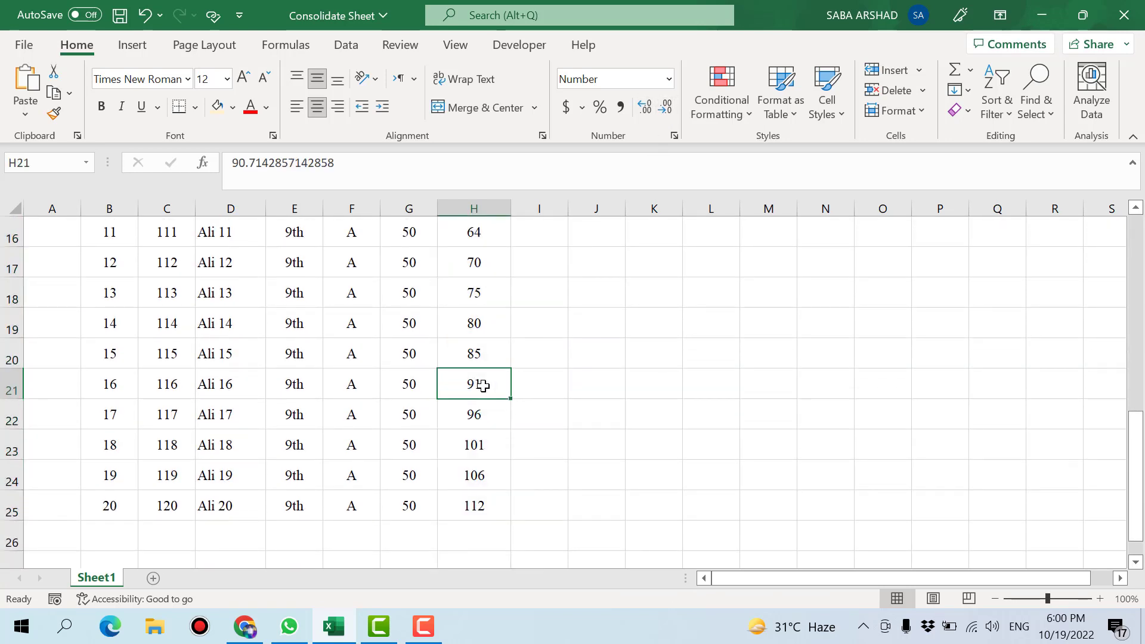
key(ctrl+s)
scroll(485, 387, up, 2)
scroll(484, 387, up, 3)
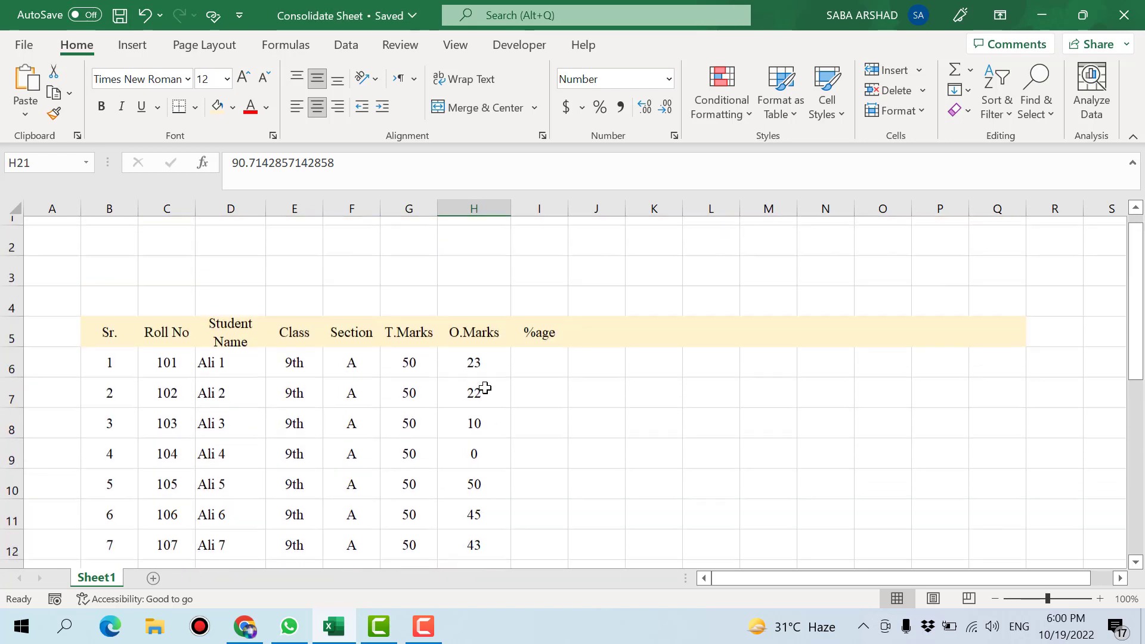
- Merge and center G4:I4 above the marks columns, enter the heading Math in it, and save the workbook
click(541, 384)
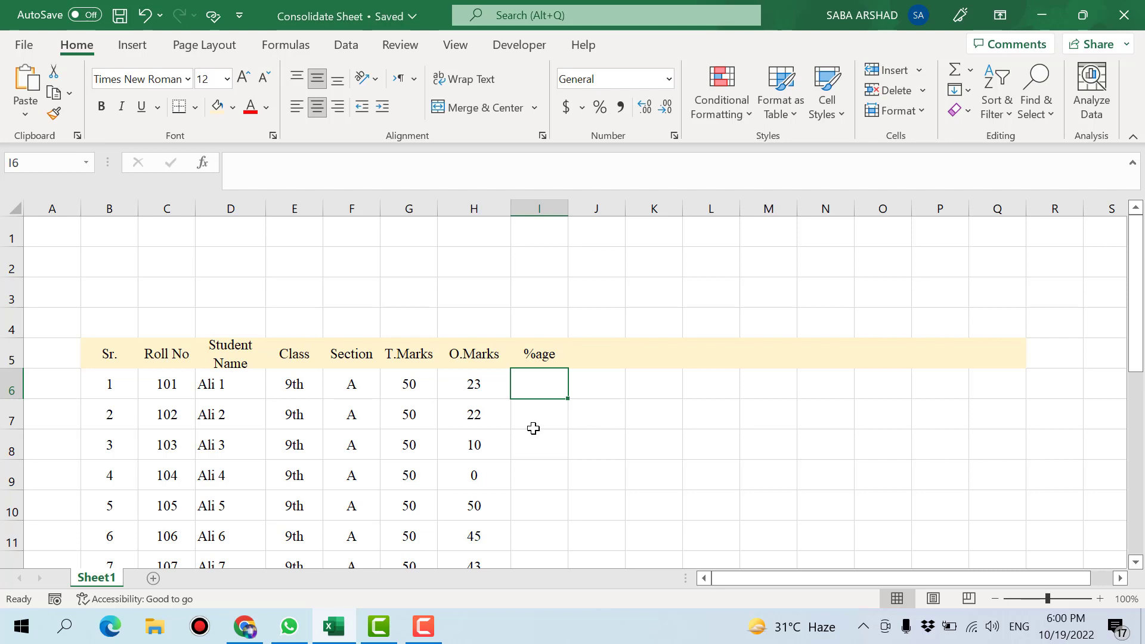
scroll(530, 438, down, 1)
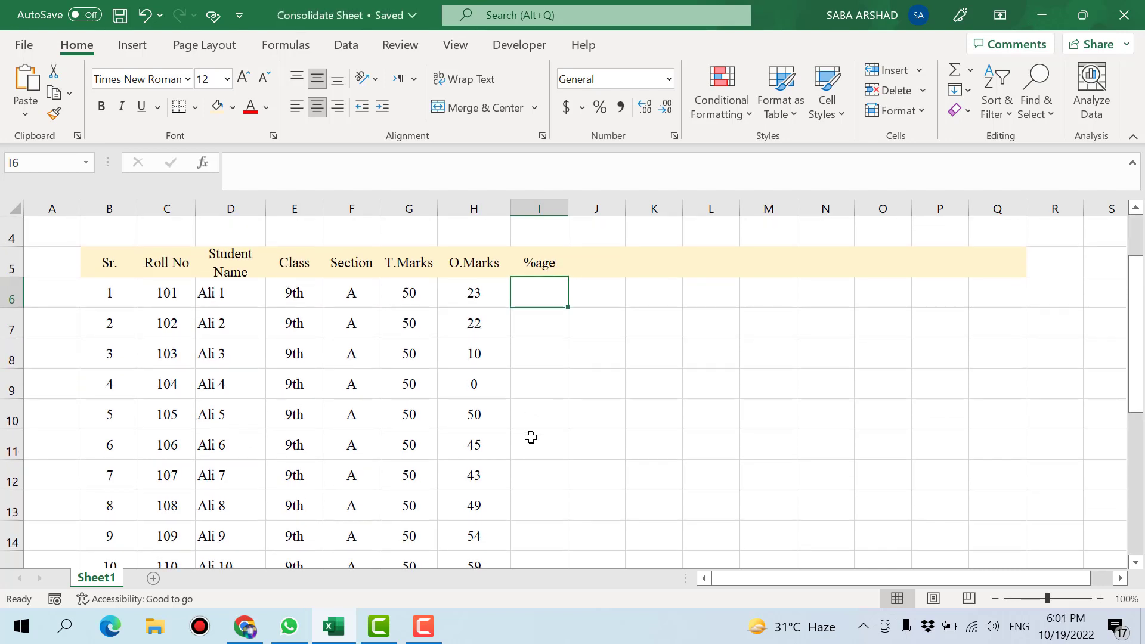
scroll(530, 437, up, 1)
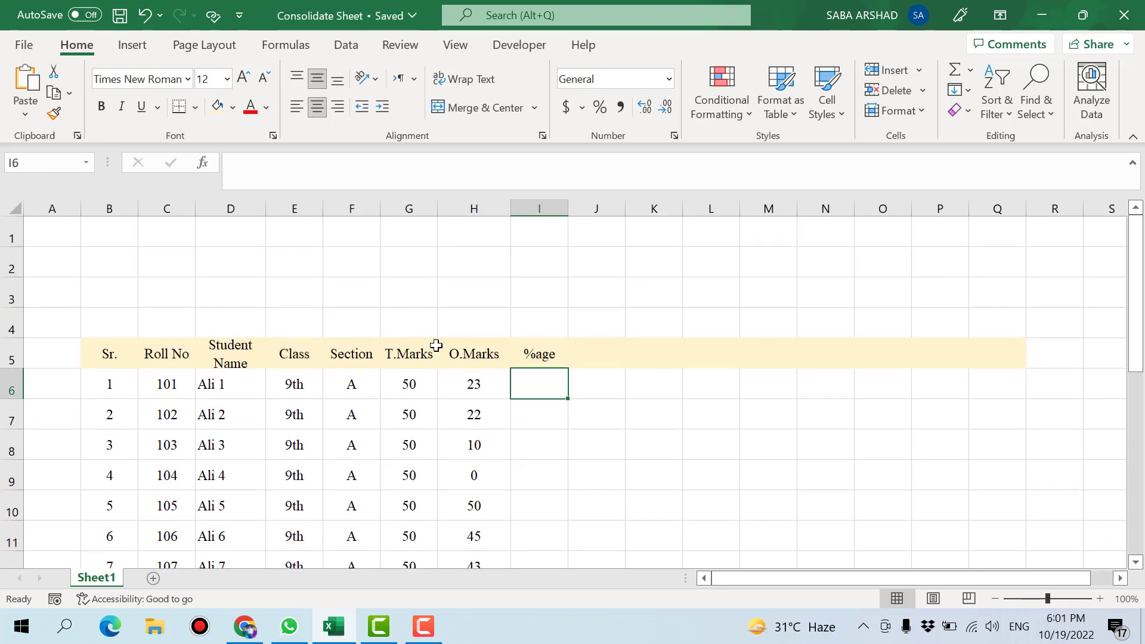
drag(418, 326, 526, 311)
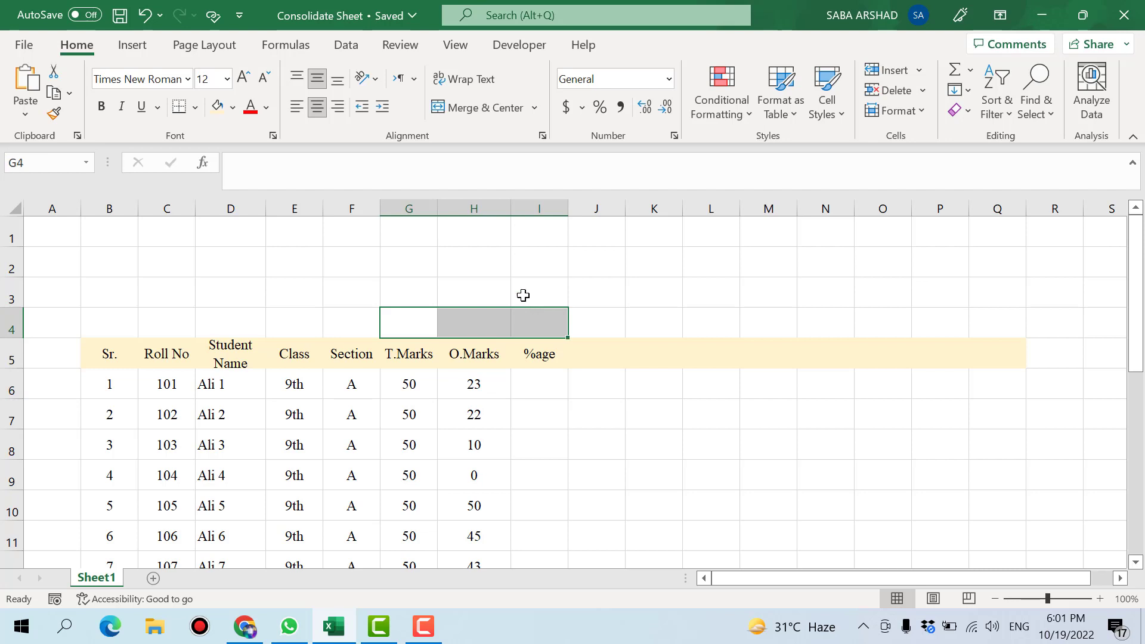
click(471, 108)
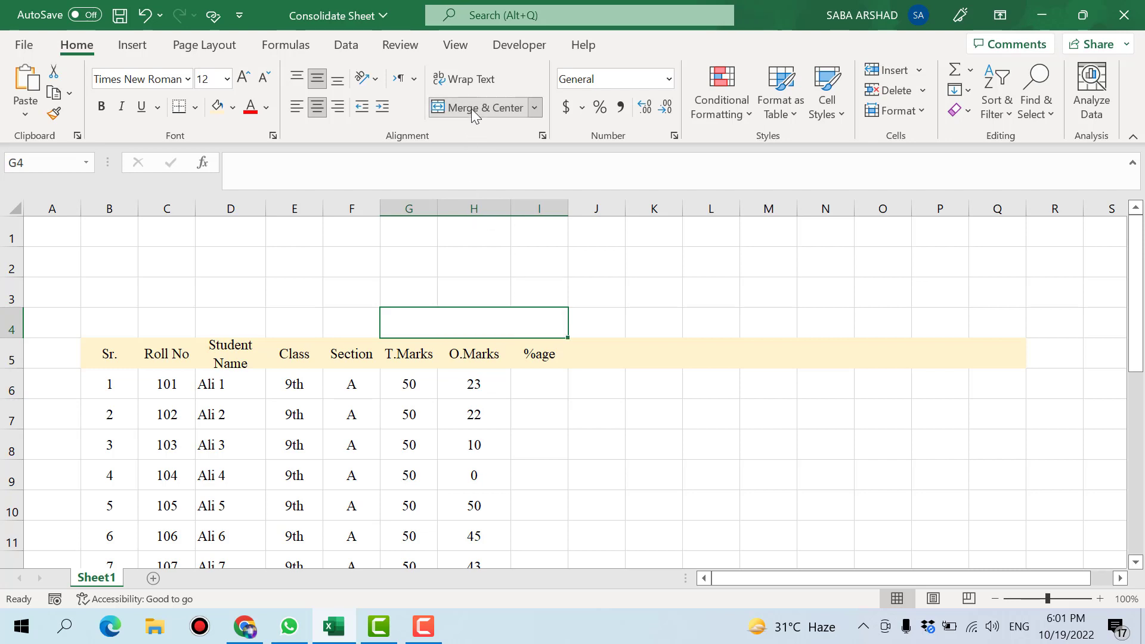
text(Math)
key(ctrl+s)
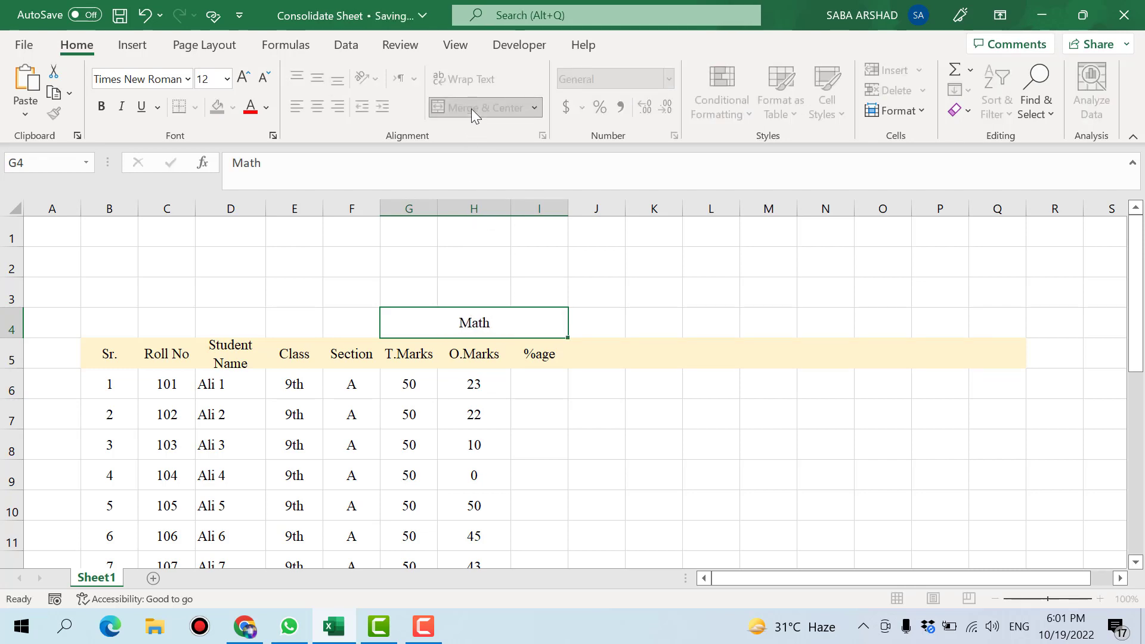
- Narrow columns G to I and auto-fit their widths to the T.Marks, O.Marks and %age headings
drag(409, 209, 539, 208)
drag(510, 208, 486, 209)
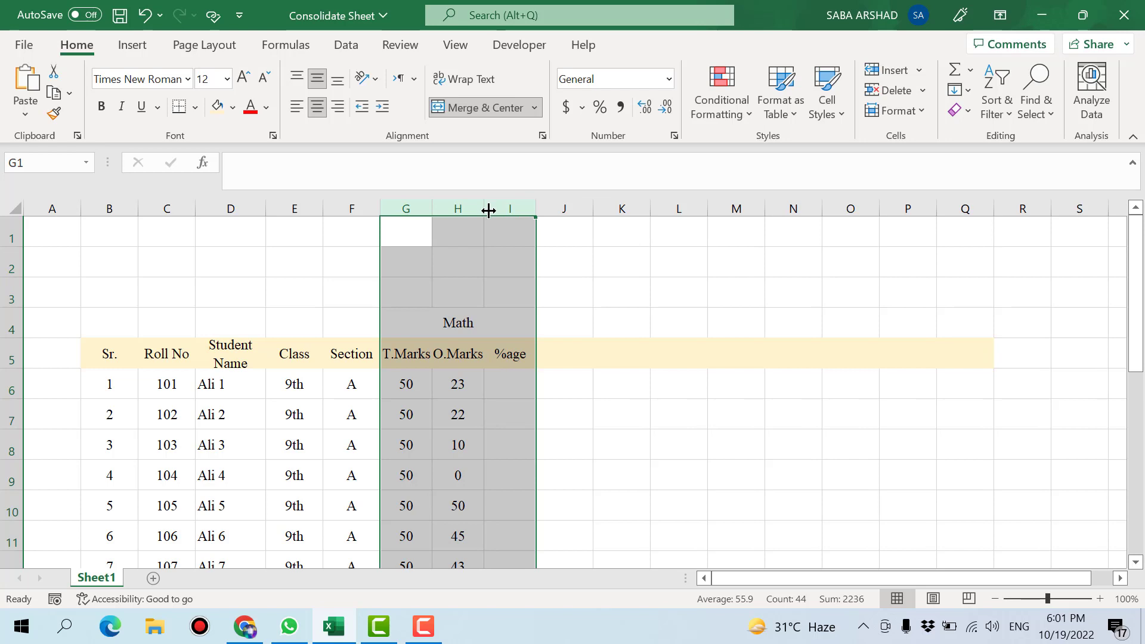
double_click(484, 209)
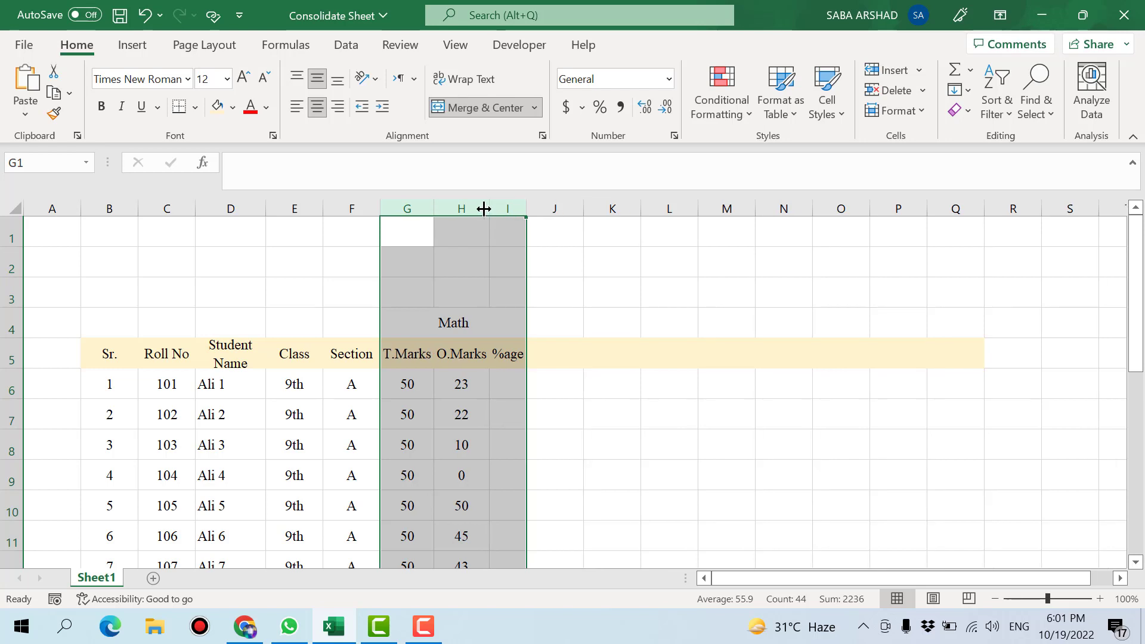
drag(483, 208, 494, 210)
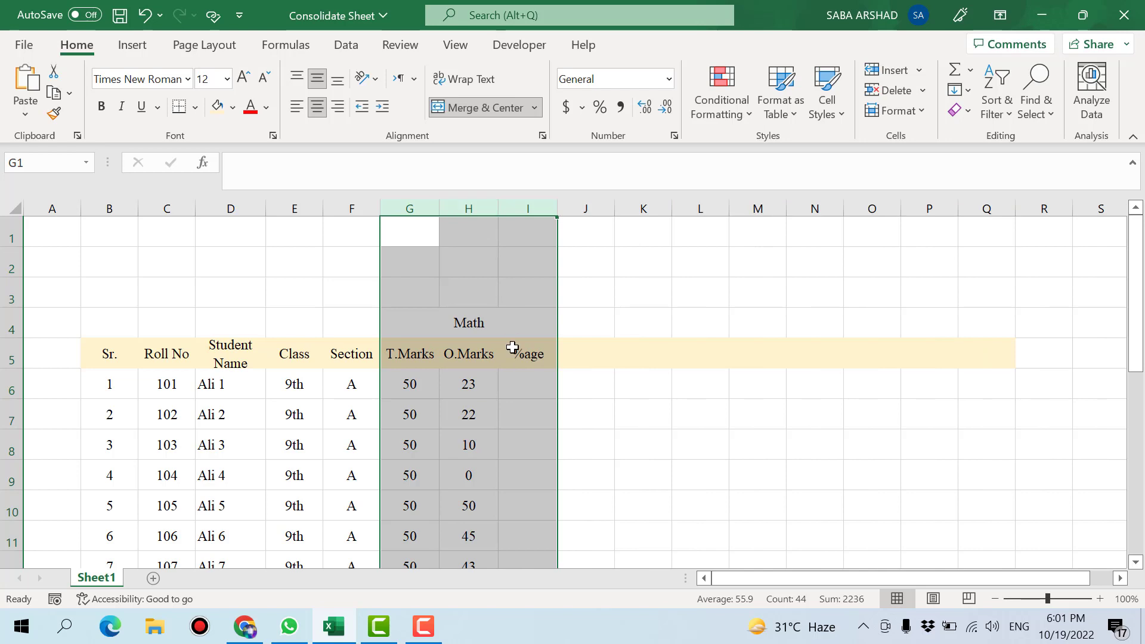
double_click(496, 210)
click(520, 424)
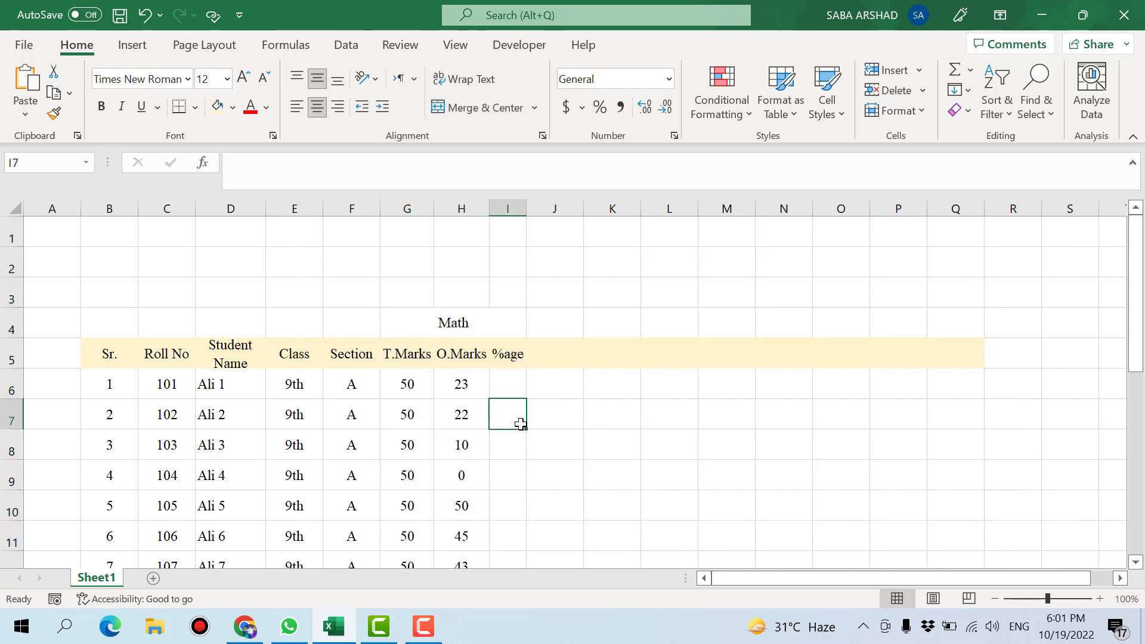
- Fill the merged Math heading cell with a light blue theme color, and save the workbook
click(471, 322)
click(473, 389)
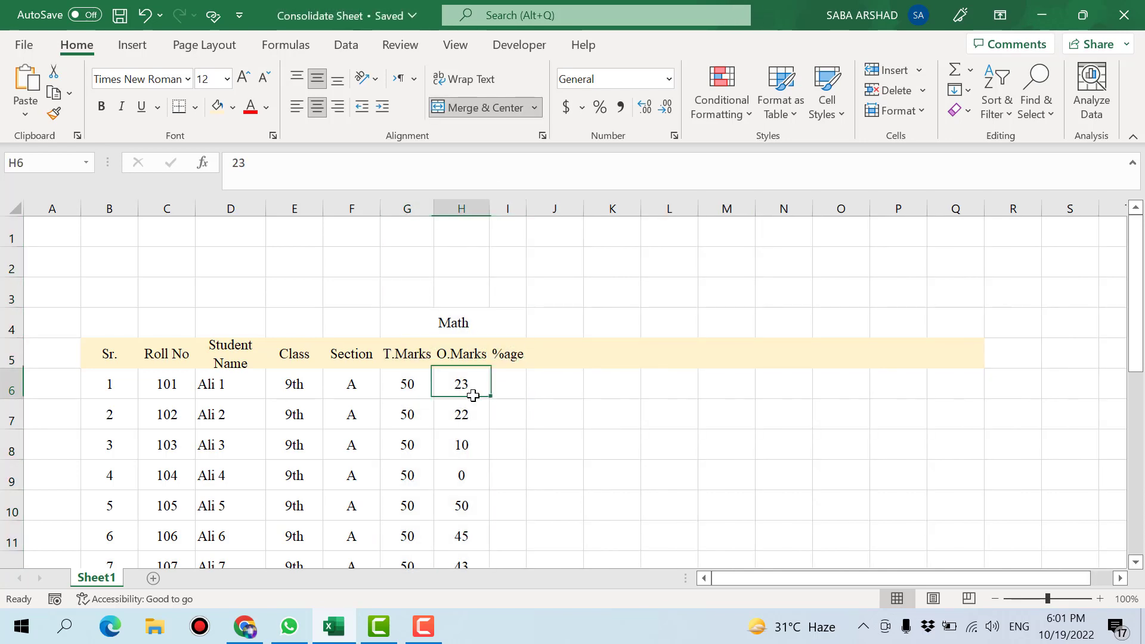
click(445, 322)
click(230, 109)
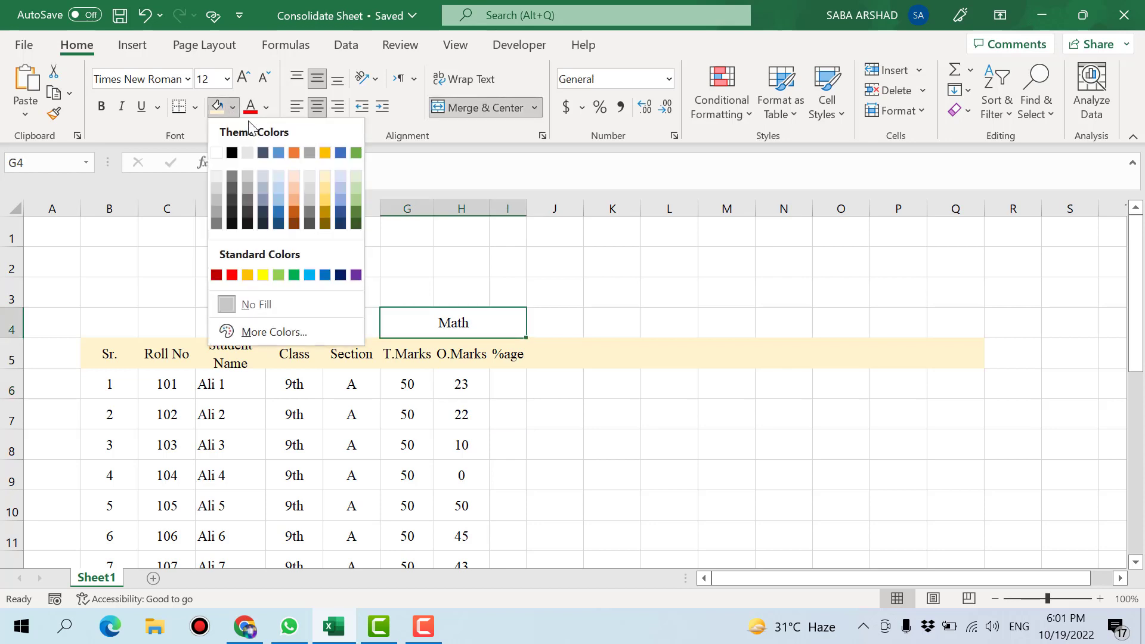
click(341, 175)
click(504, 473)
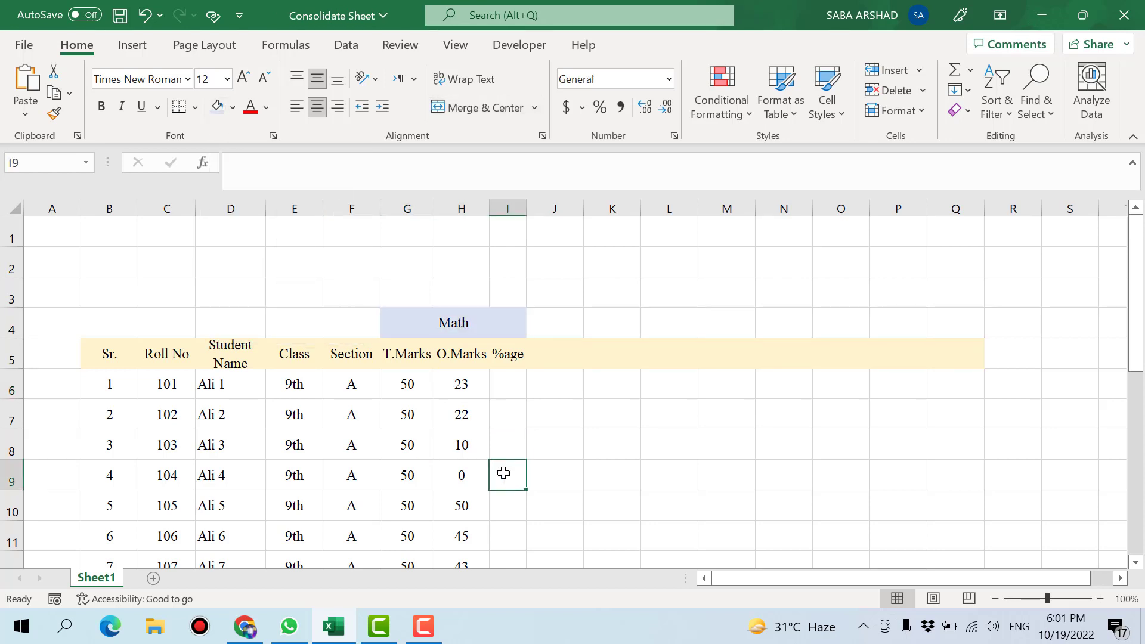
key(ctrl+s)
- Copy the Math heading block in G4:I5 across to column R with the fill handle, adding three more subject blocks
drag(463, 324, 471, 359)
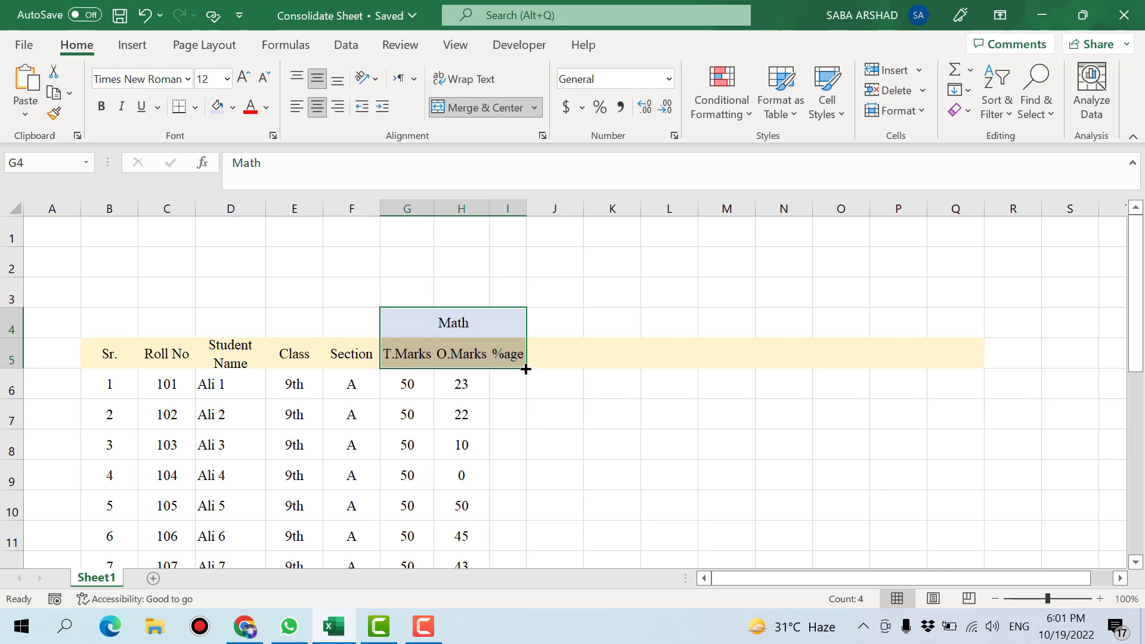
drag(526, 370, 1039, 367)
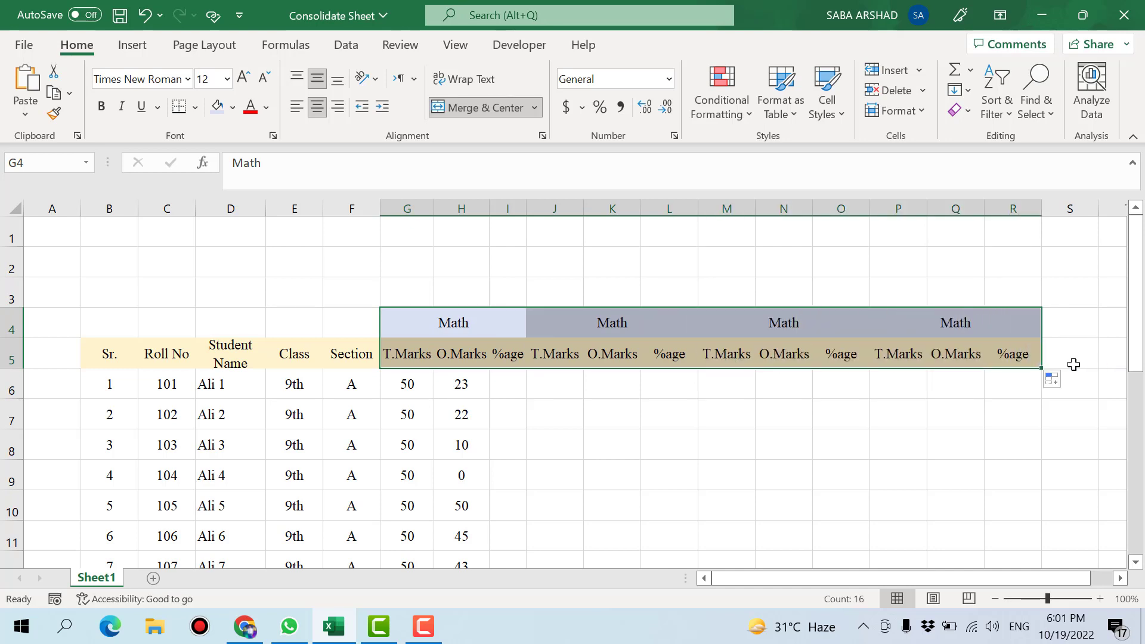
click(610, 418)
- Rename the three copied subject headings in row 4 as Physics, Chemistry and Biology, and save the workbook
click(597, 348)
click(608, 316)
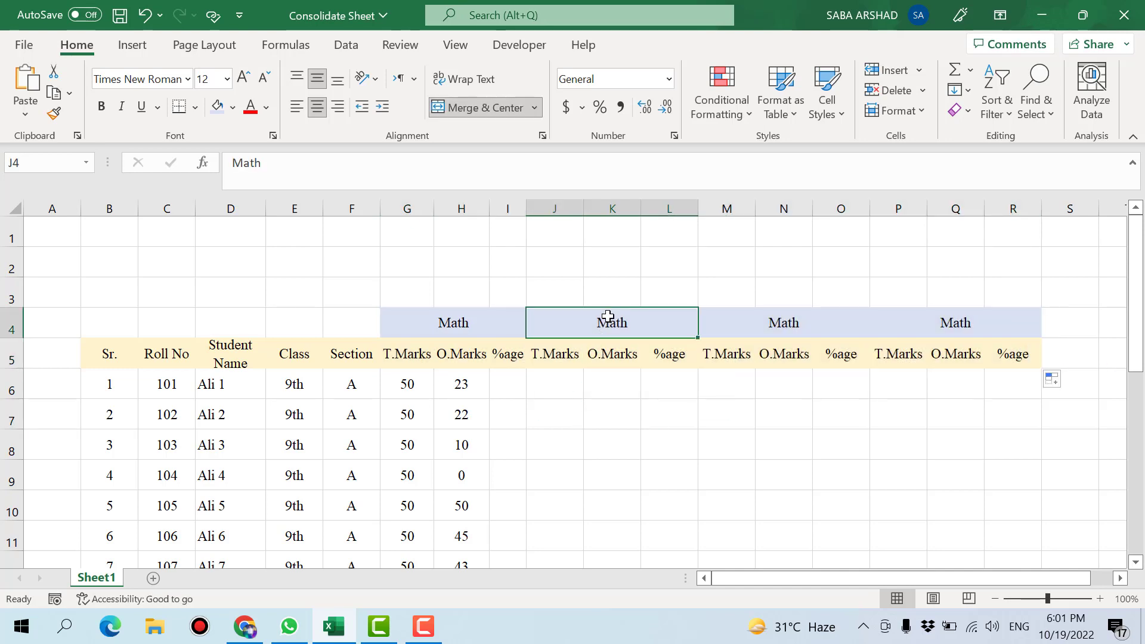
text(Phy)
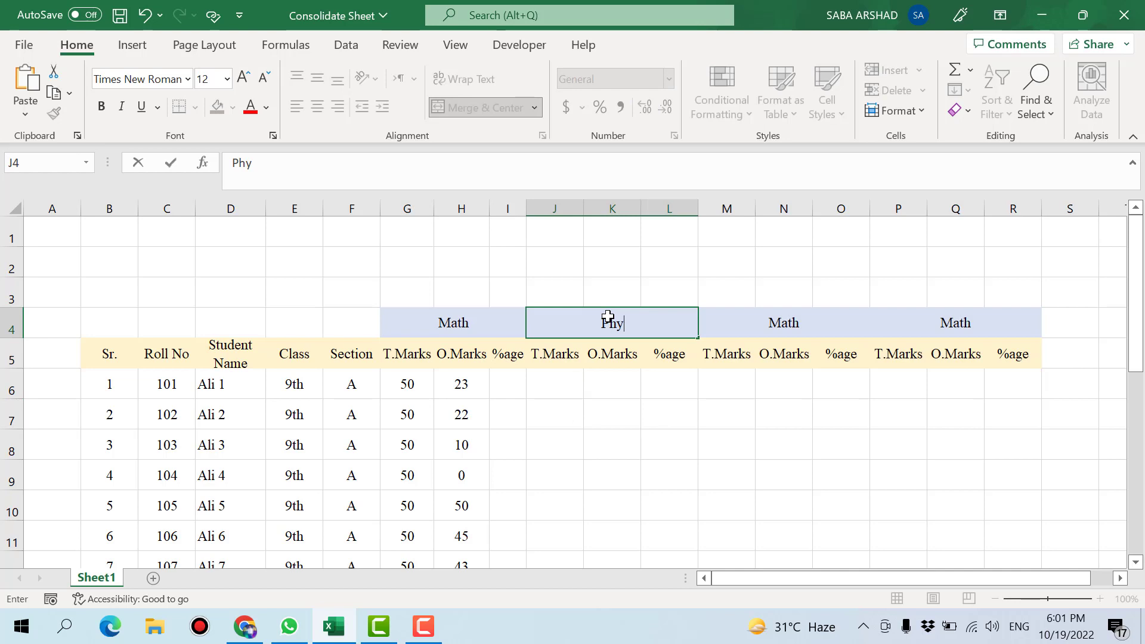
text(sics)
key(Tab)
text(Ch)
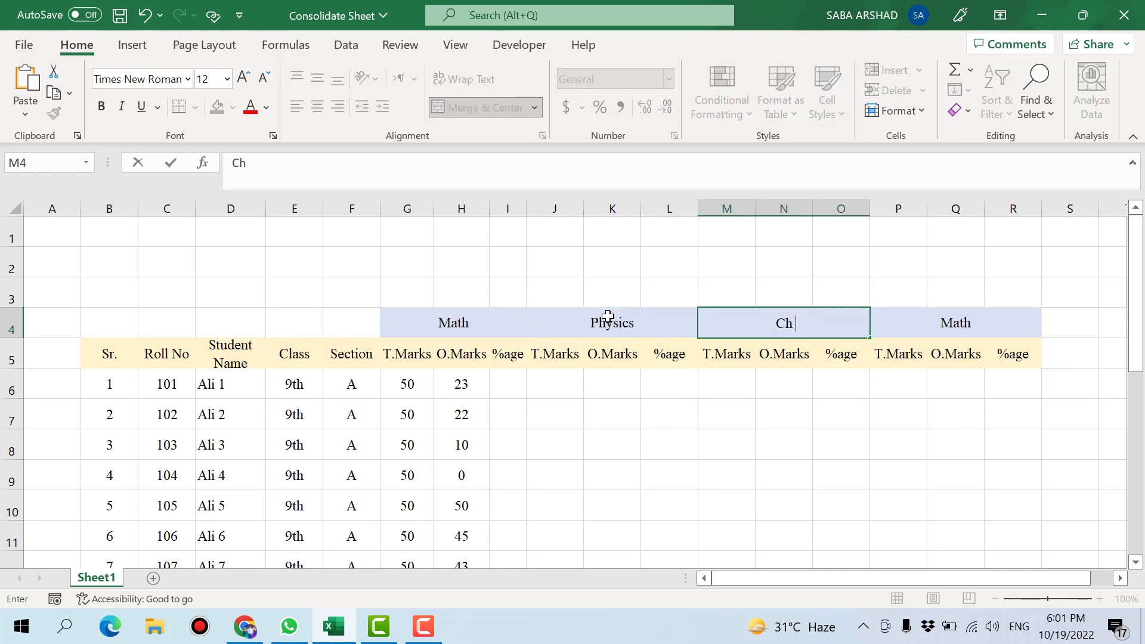
text(emistry)
key(Tab)
text(B)
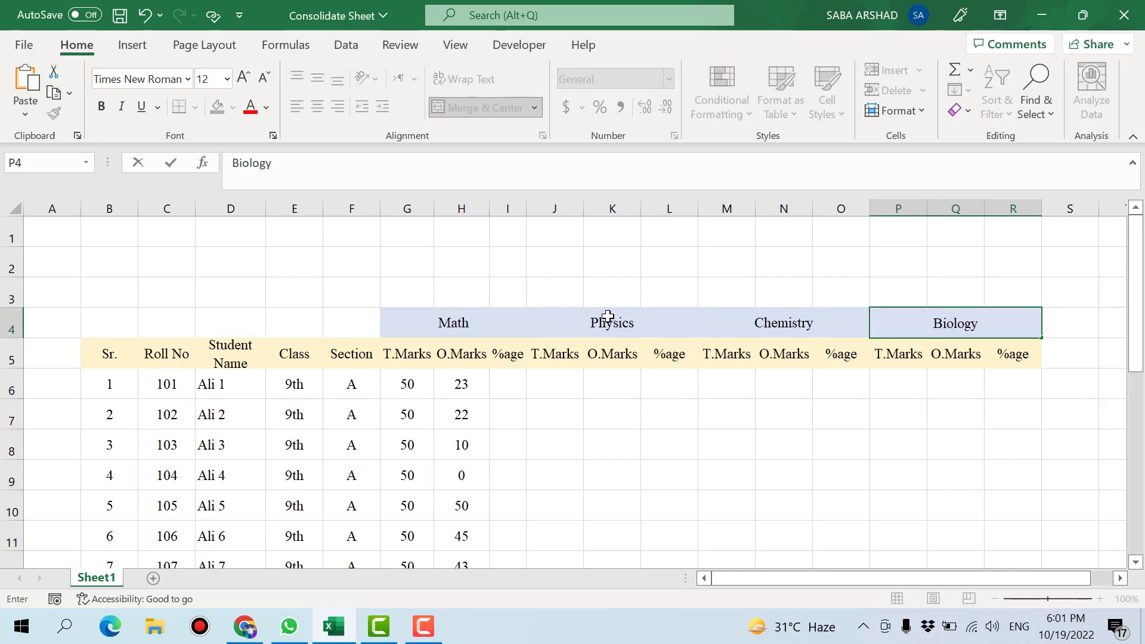
key(Return)
key(ctrl+s)
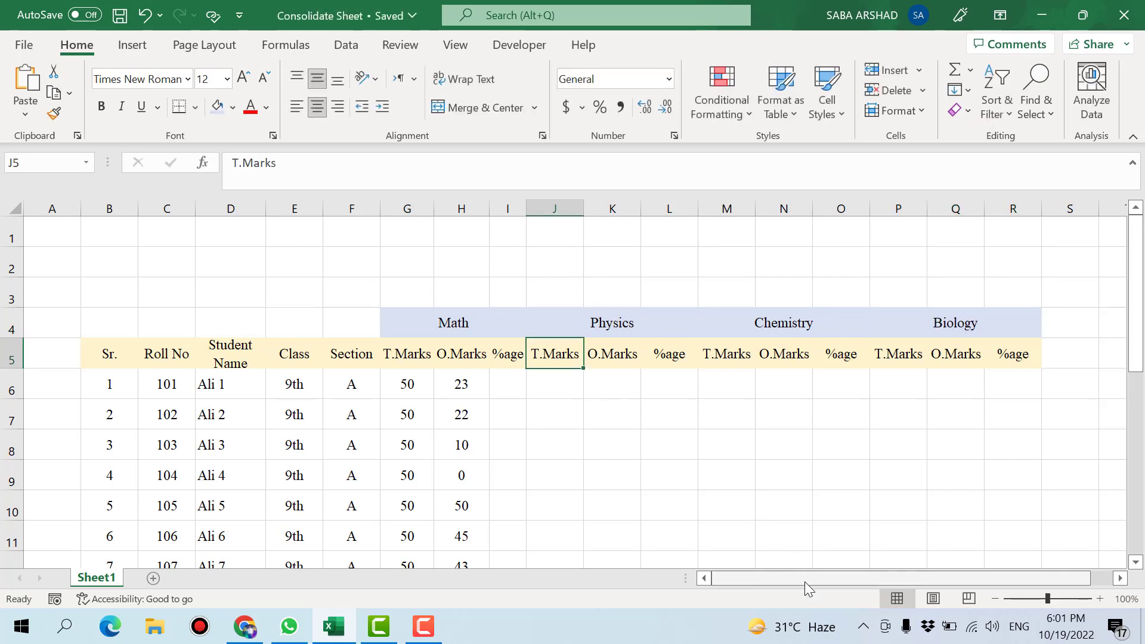
- Extend the Biology heading block into S4:U5, rename the new subject heading as Urdu, and save the workbook
drag(808, 587, 934, 583)
click(915, 324)
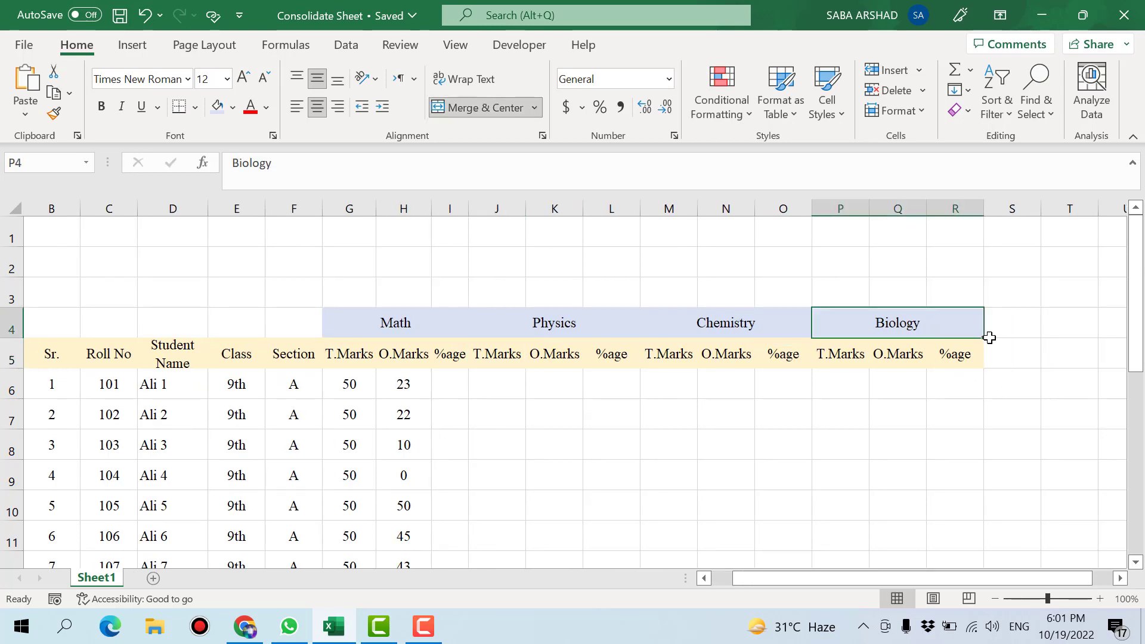
drag(963, 329, 1032, 370)
drag(1037, 578, 1059, 579)
click(1053, 442)
click(1024, 328)
text(Urdu)
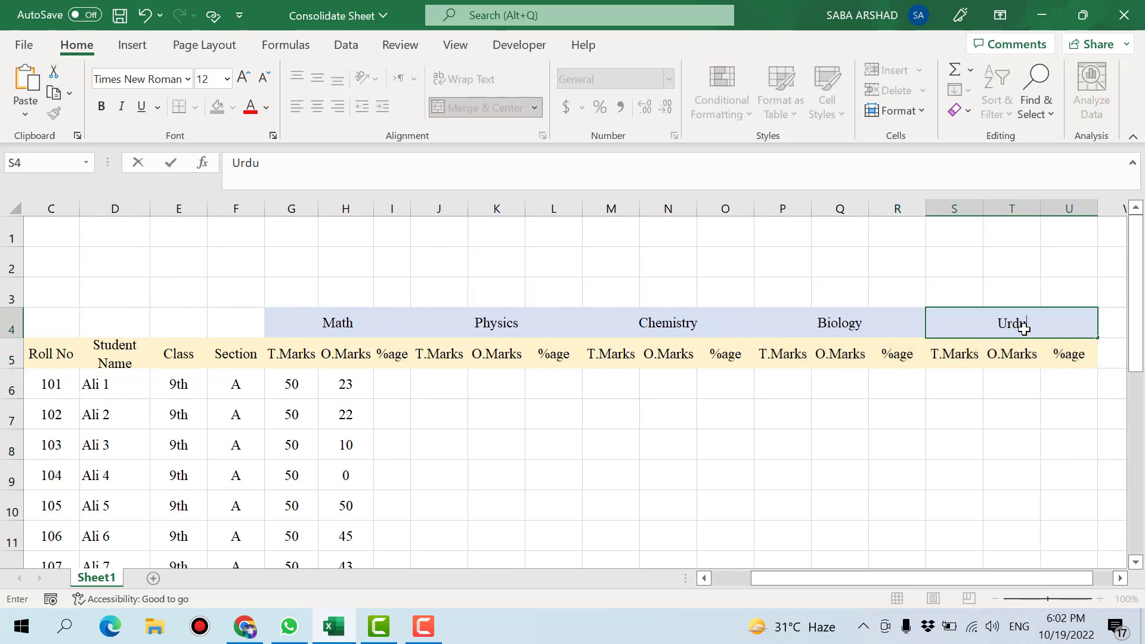
key(Return)
key(ctrl+s)
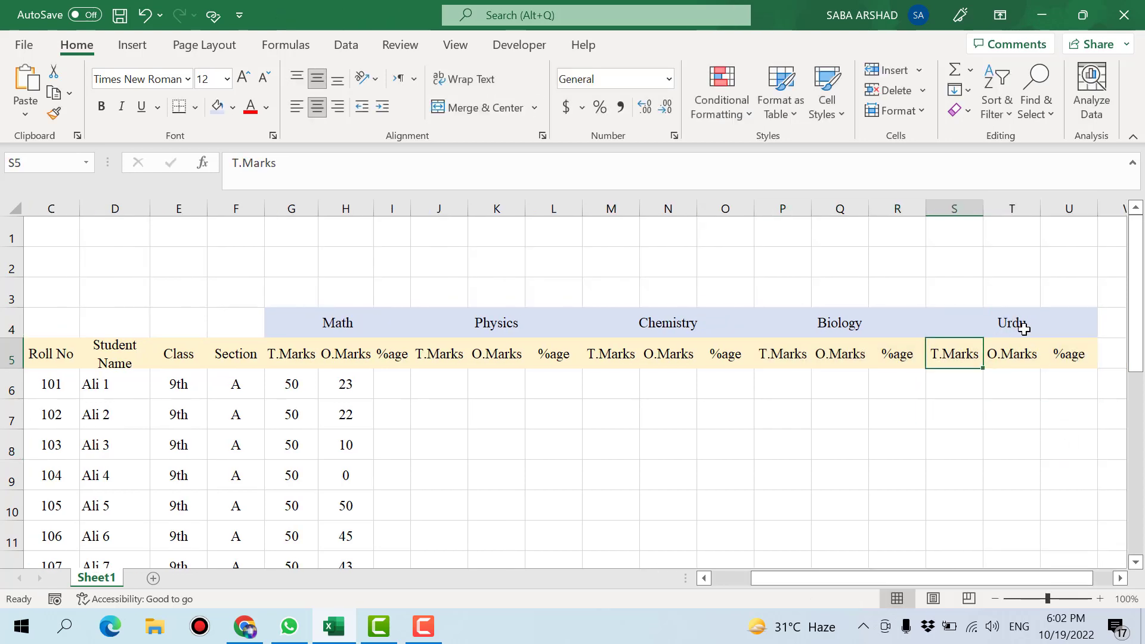
- Copy the first two students' Math marks from G6:H7 into the Physics columns at J6:K7, and save the workbook
click(544, 387)
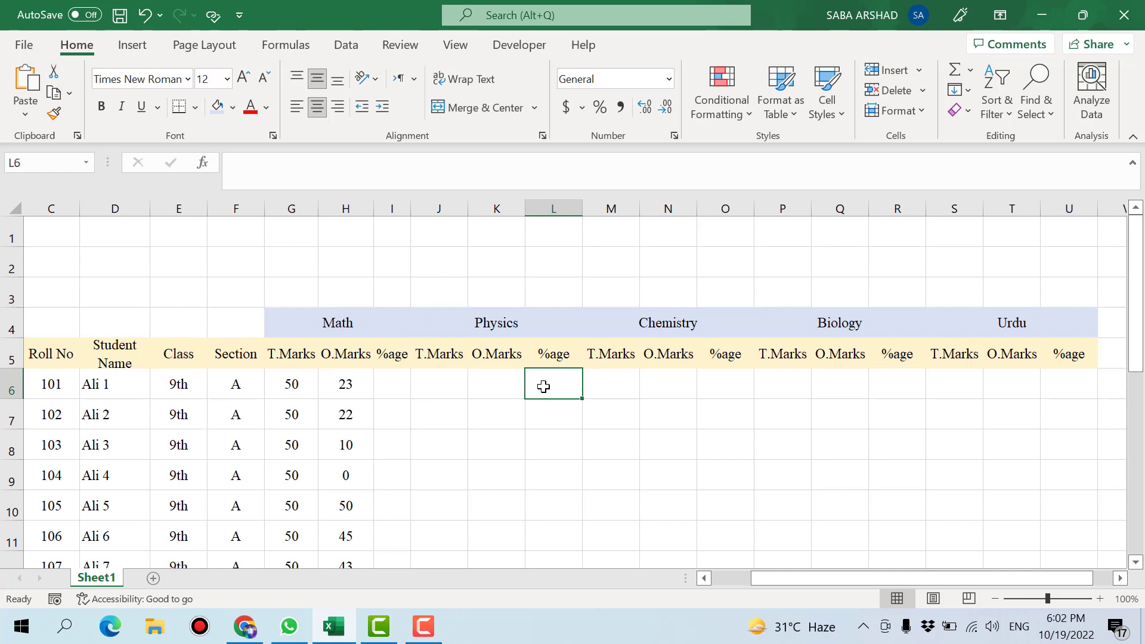
scroll(450, 401, down, 1)
scroll(434, 401, up, 1)
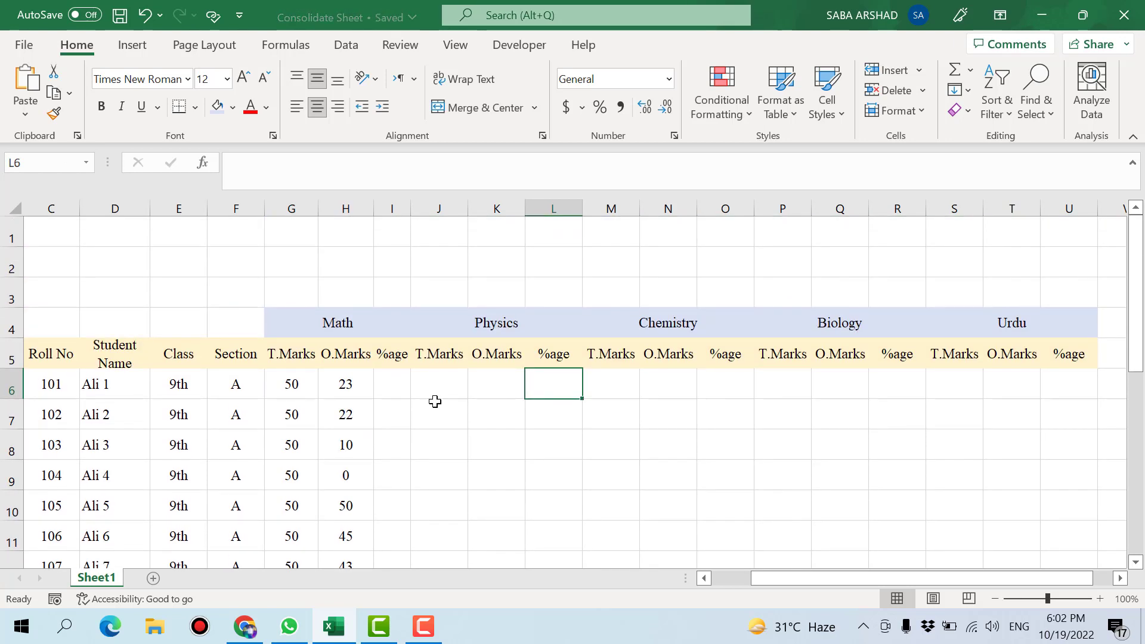
drag(301, 382, 369, 421)
key(ctrl+c)
key(ctrl+q)
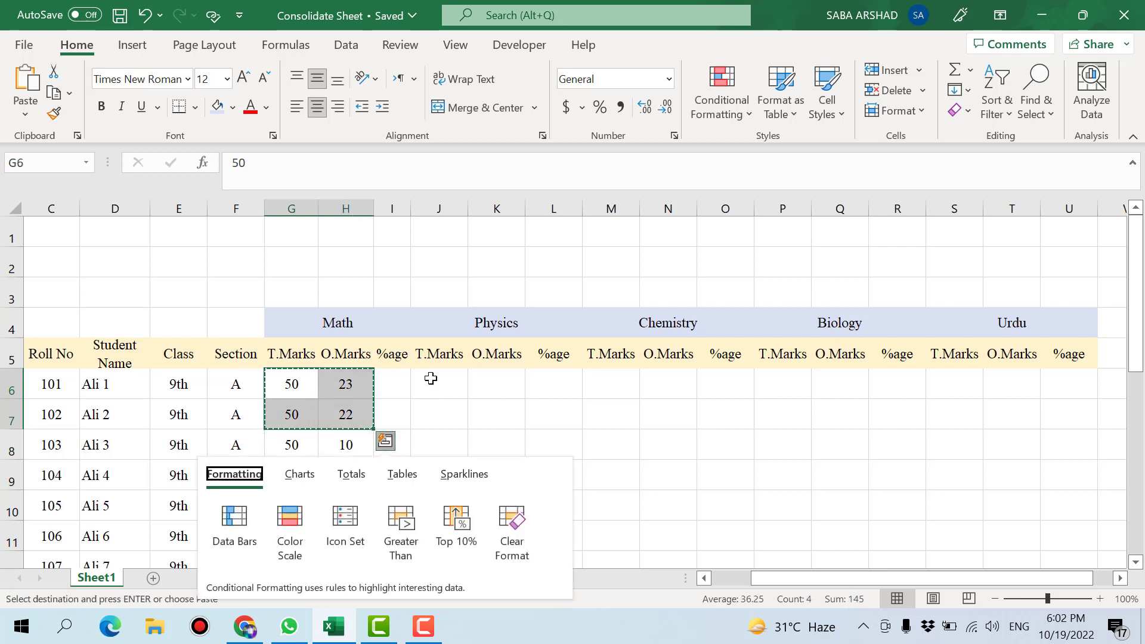
click(422, 379)
key(ctrl+v)
key(ctrl)
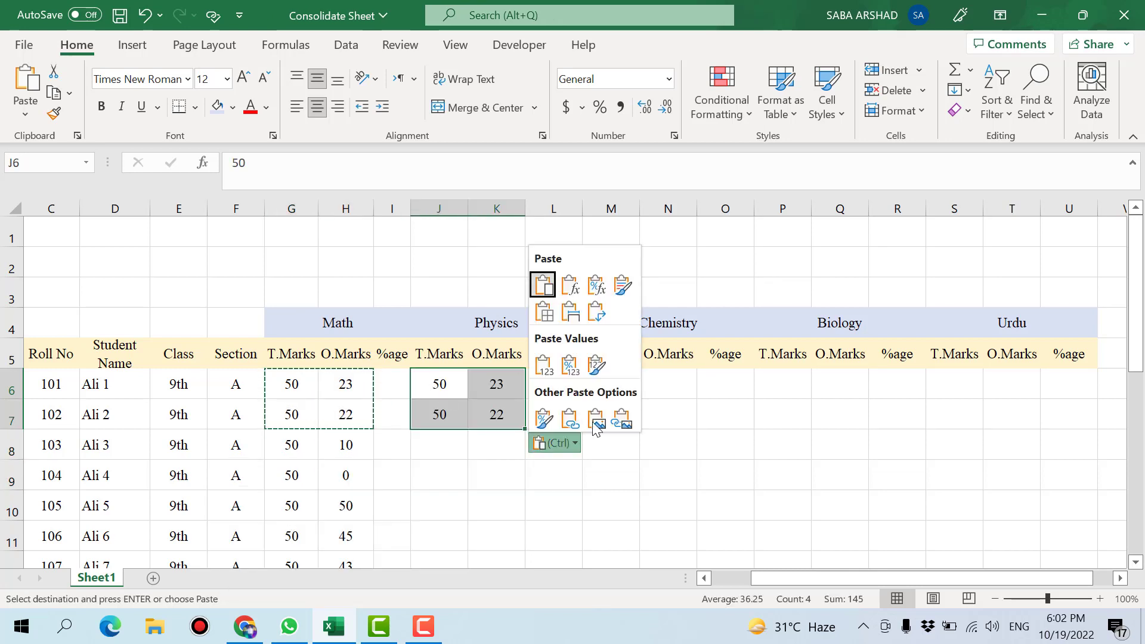
click(505, 482)
click(457, 378)
click(477, 415)
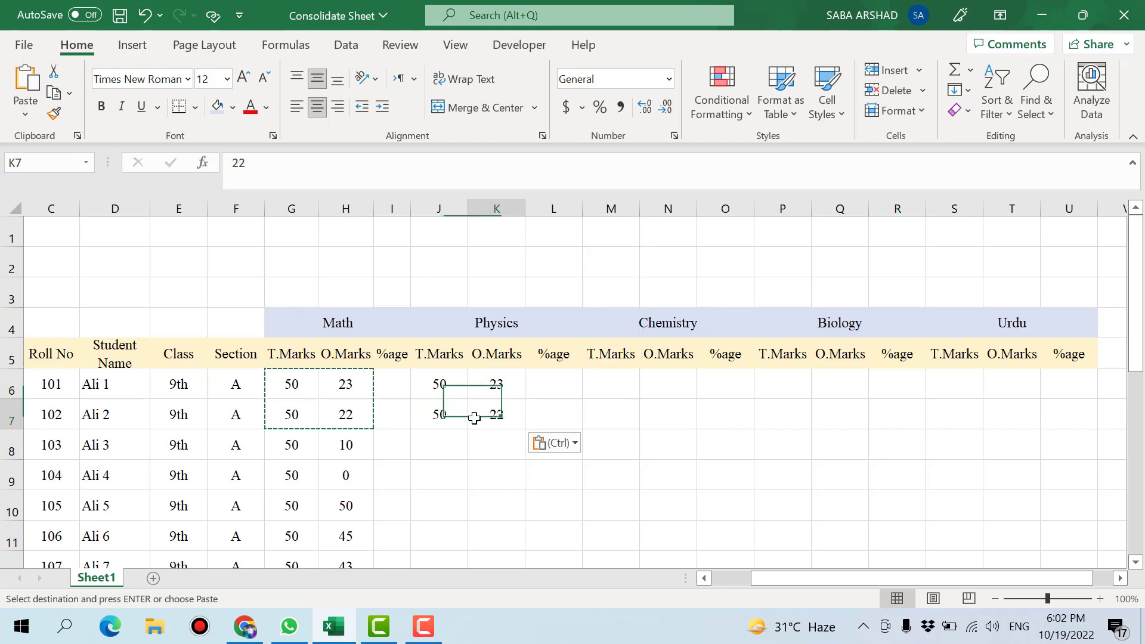
key(ctrl+s)
- Enter 70 as the Physics total marks in J6 and J7, and save the workbook
click(448, 381)
text(7)
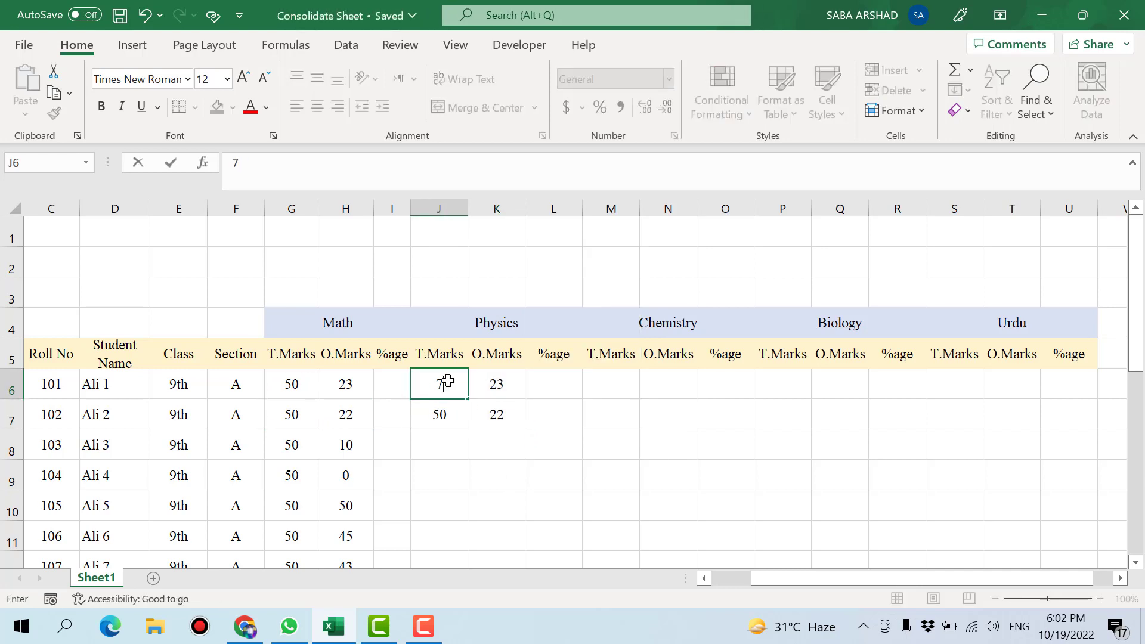
key(Return)
text(70)
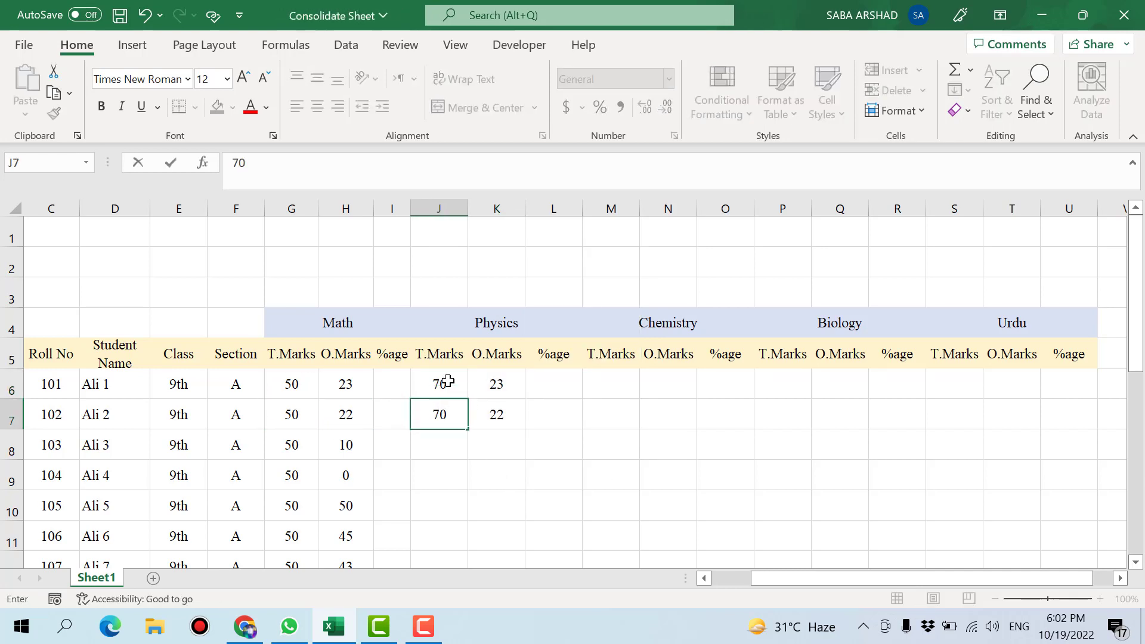
key(Return)
key(ctrl+s)
- Set the Physics total marks in J6:J7 to 60, save the workbook, and fill the value down for all students
click(452, 383)
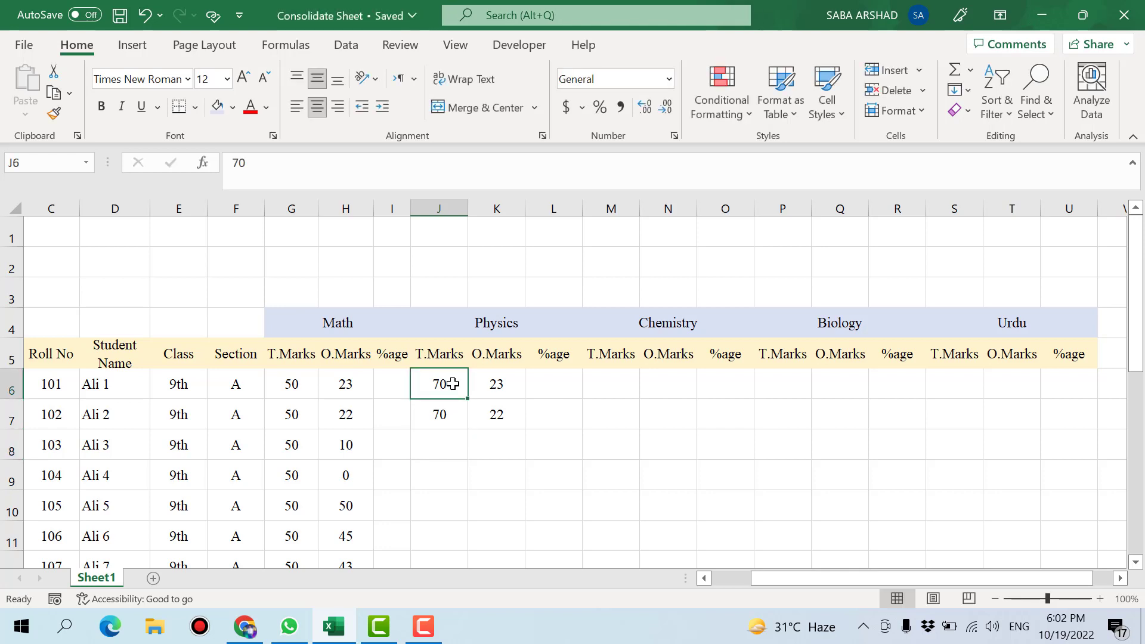
text(60)
key(Return)
text(60)
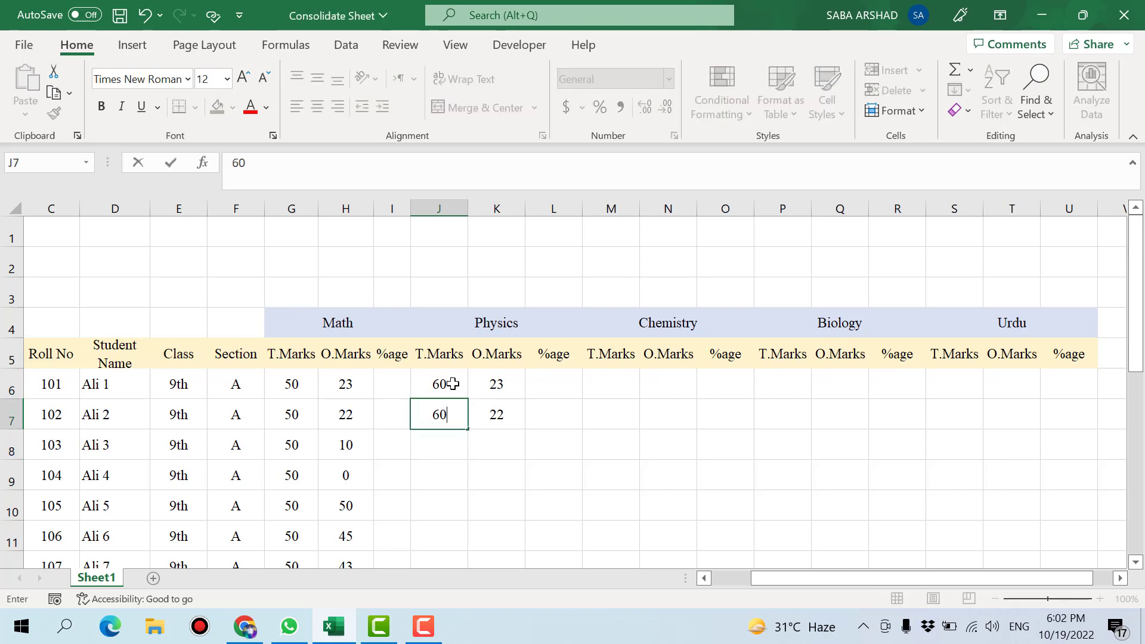
key(Return)
key(ctrl+s)
drag(445, 386, 445, 414)
double_click(467, 430)
- Enter the Physics obtained marks 2, 4 and 60 in K8:K10 for students Ali 3 to Ali 5
scroll(496, 388, down, 1)
click(504, 356)
text(2)
click(508, 414)
click(503, 390)
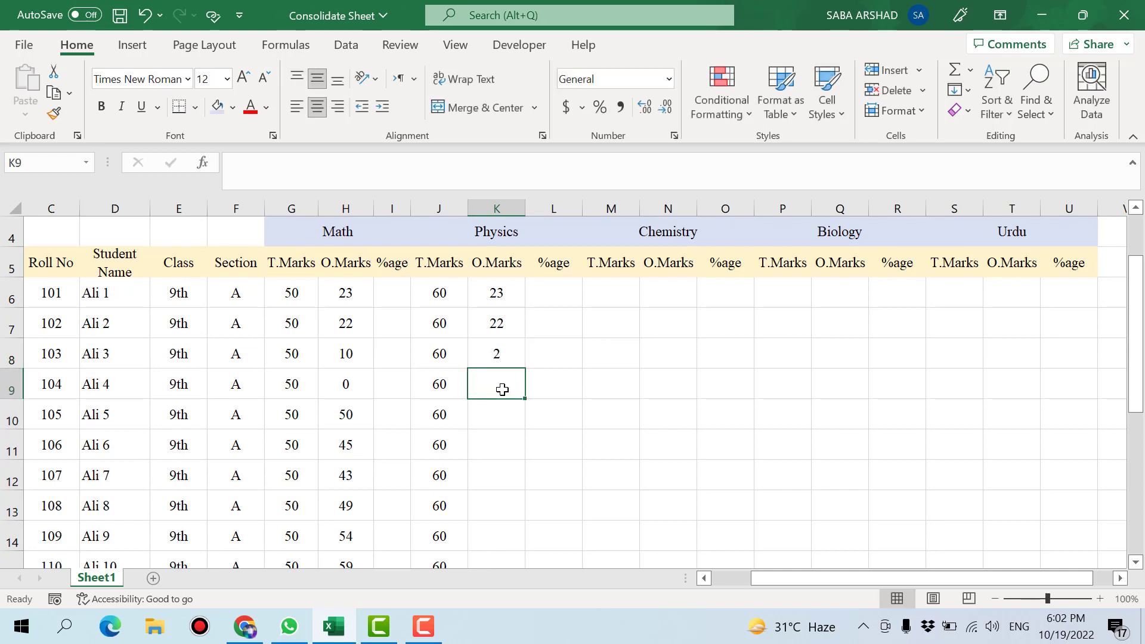
text(4)
click(503, 418)
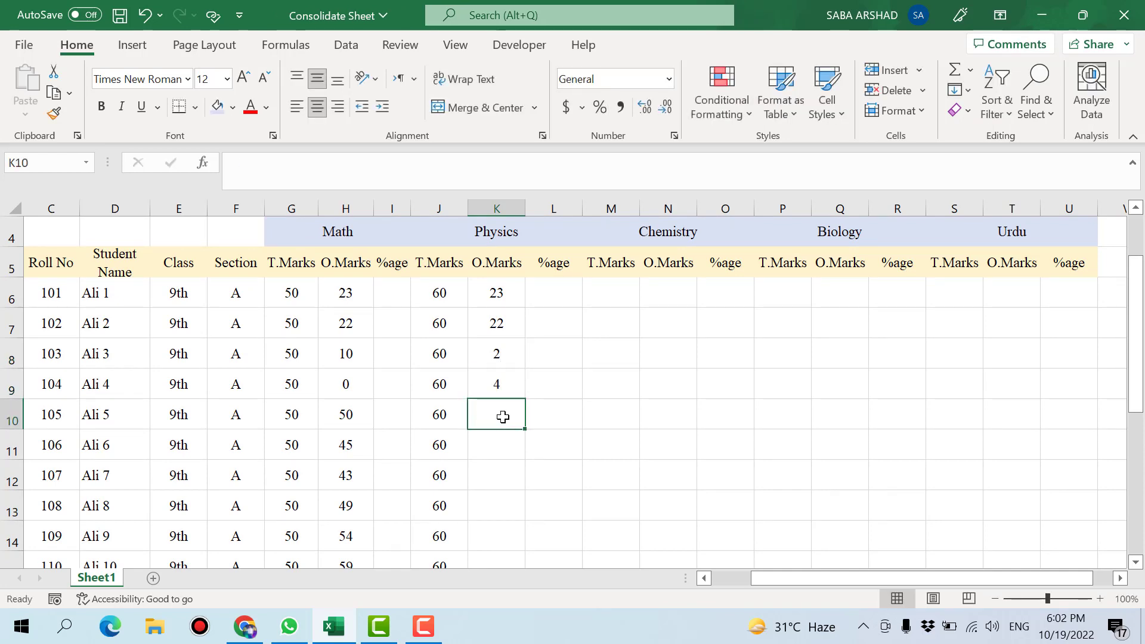
text(60)
- Enter the Physics obtained marks 55, 14, 12 and 10 in K11:K14, and save the workbook
click(507, 443)
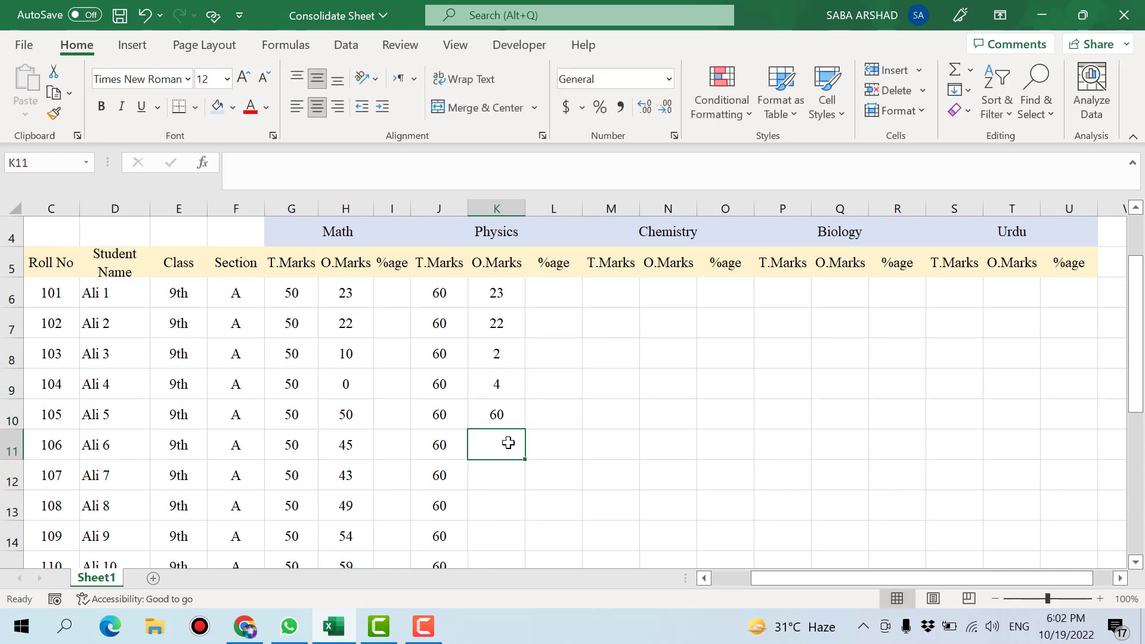
click(512, 473)
text(14)
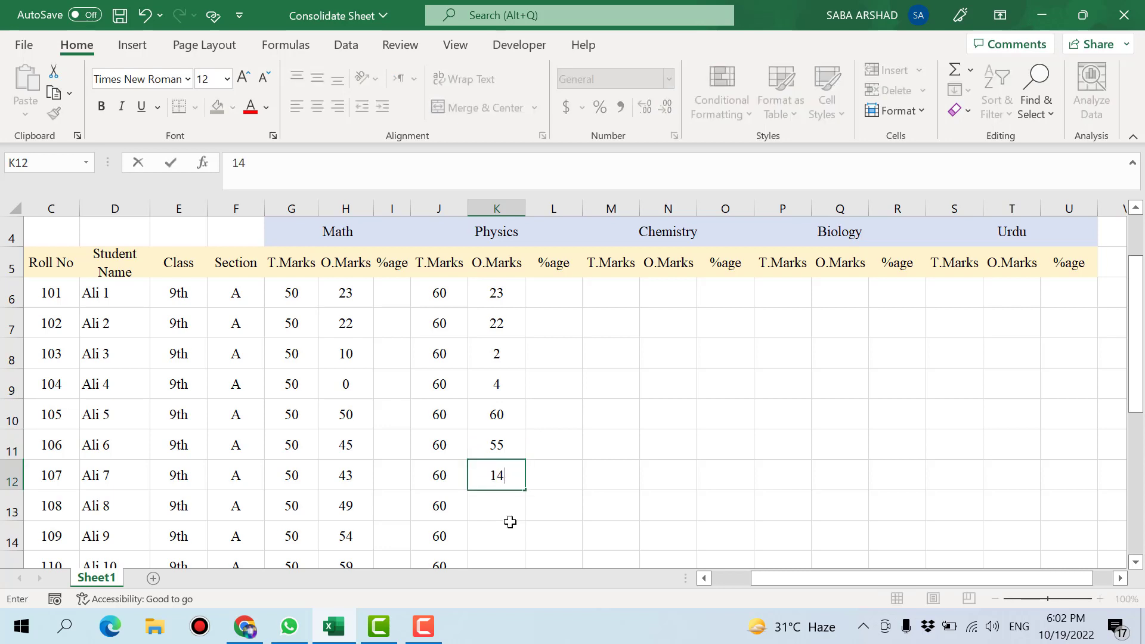
click(510, 515)
text(12)
click(508, 531)
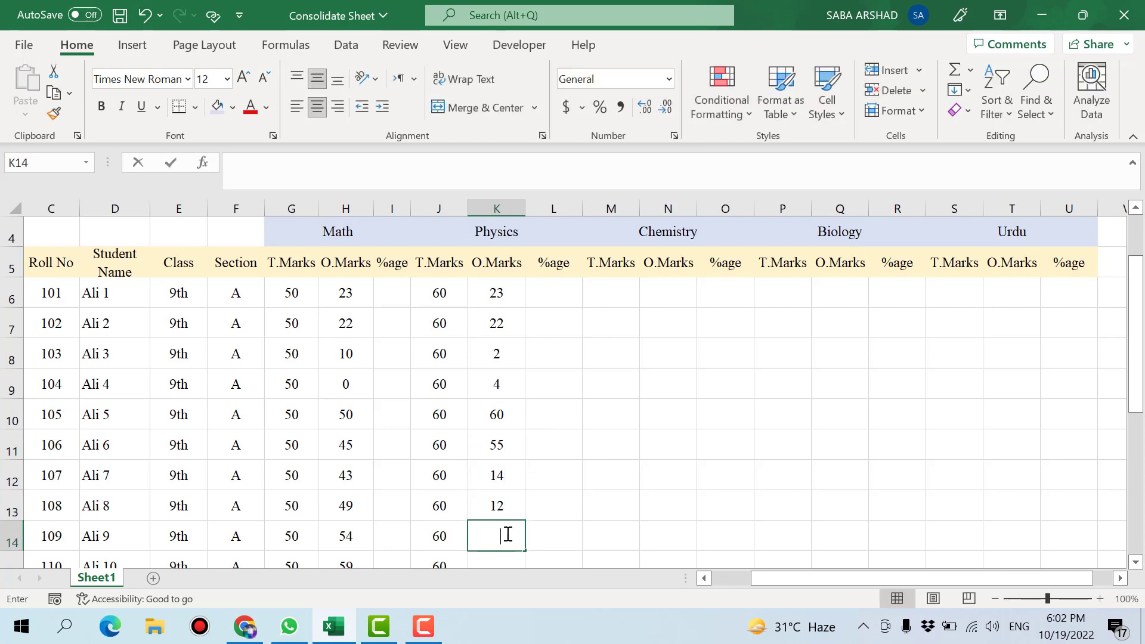
text(10)
click(587, 506)
key(ctrl+s)
- Copy the Physics obtained marks from K6:K14 into K15:K23 for the following nine students
drag(503, 295, 515, 528)
key(ctrl+c)
scroll(507, 476, down, 1)
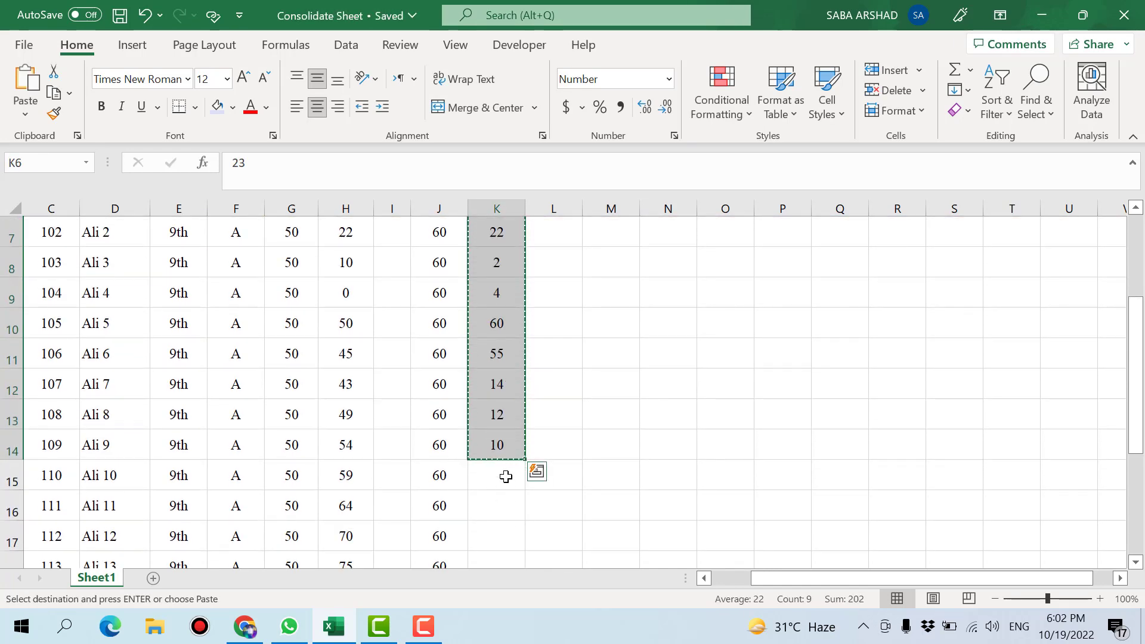
click(507, 475)
key(ctrl+v)
scroll(506, 478, down, 2)
scroll(506, 478, down, 1)
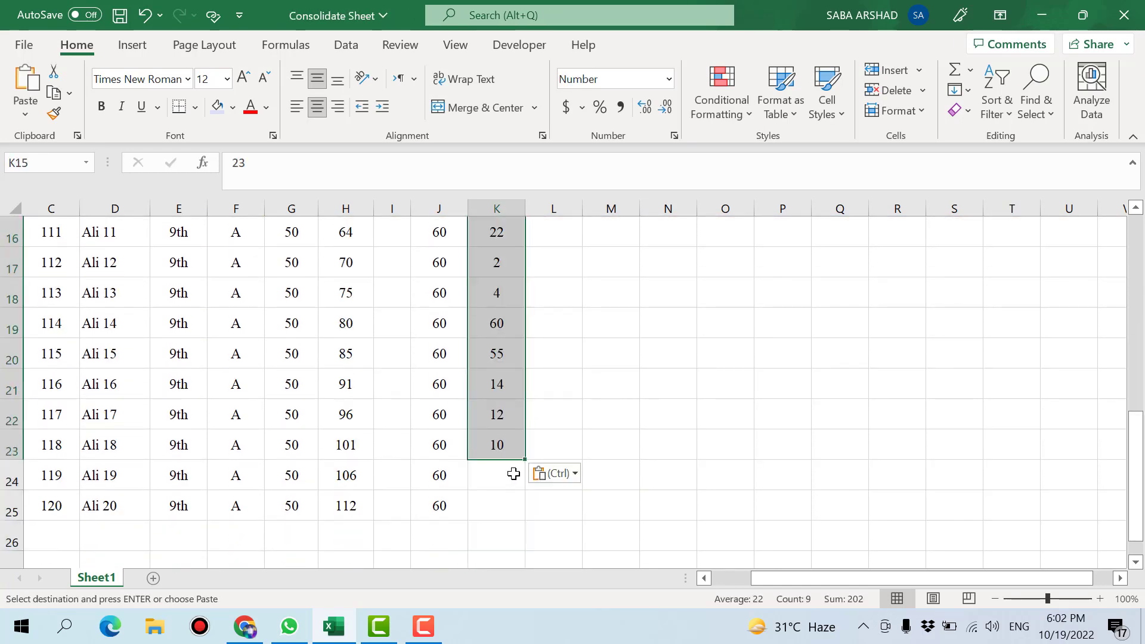
- Copy the Physics obtained marks from K22:K23 into K24:K25 for the last two students, and save the workbook
click(513, 474)
drag(504, 425, 505, 449)
key(ctrl+c)
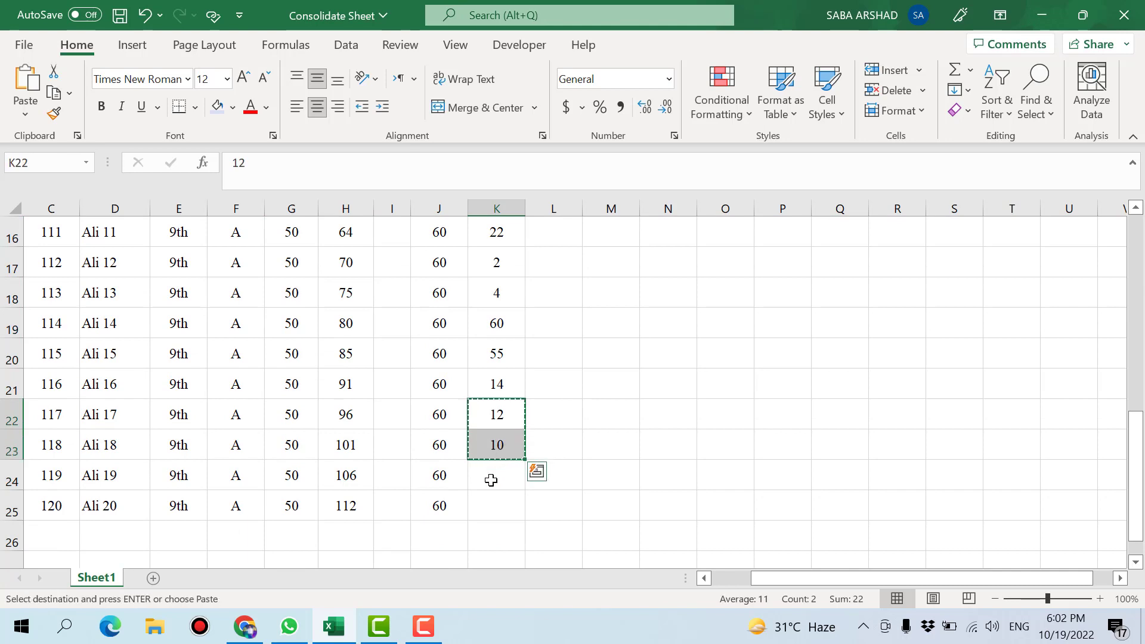
click(491, 480)
key(ctrl+v)
click(563, 422)
key(Escape)
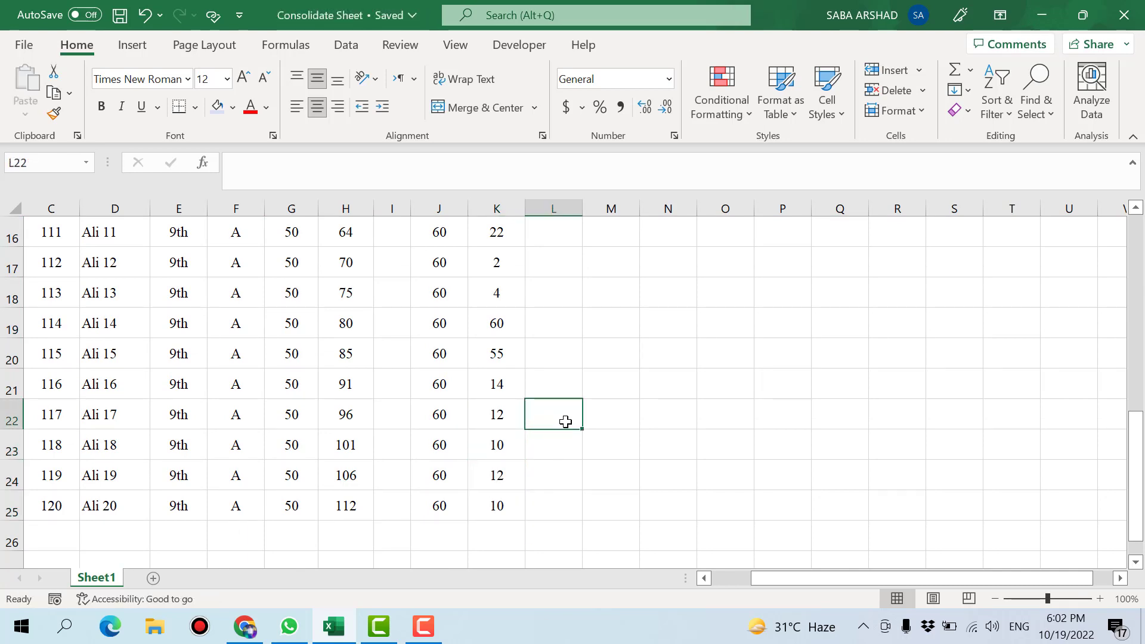
- Copy all students' Physics total and obtained marks from J6:K25 into the Chemistry columns at M6 and the Biology columns at P6
scroll(564, 422, up, 5)
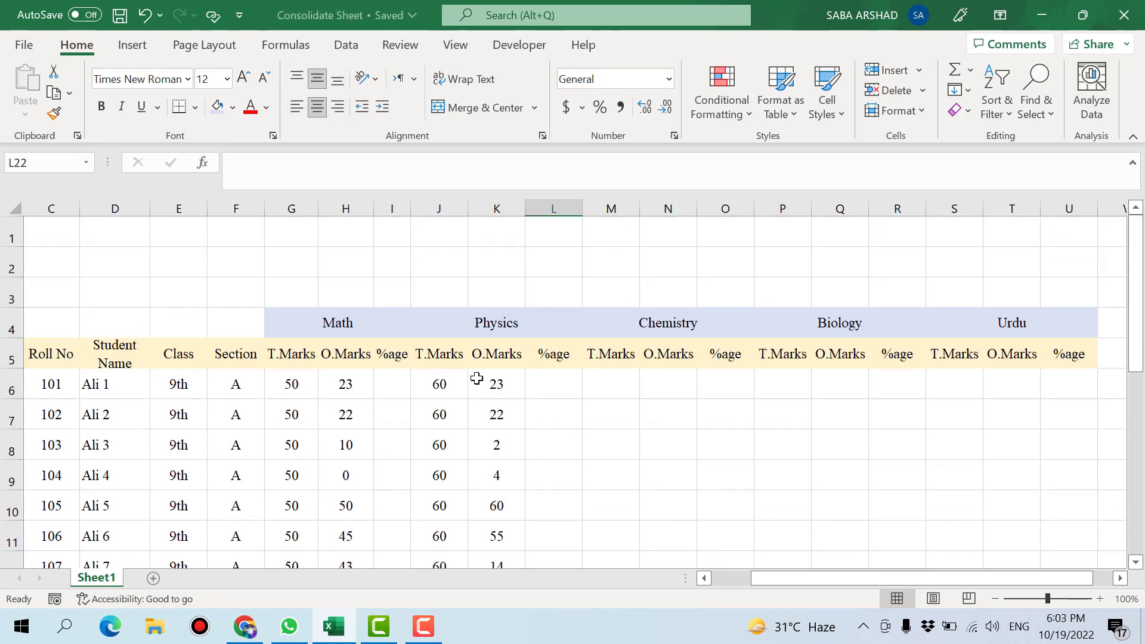
drag(465, 381, 491, 464)
key(ctrl+c)
scroll(490, 464, up, 6)
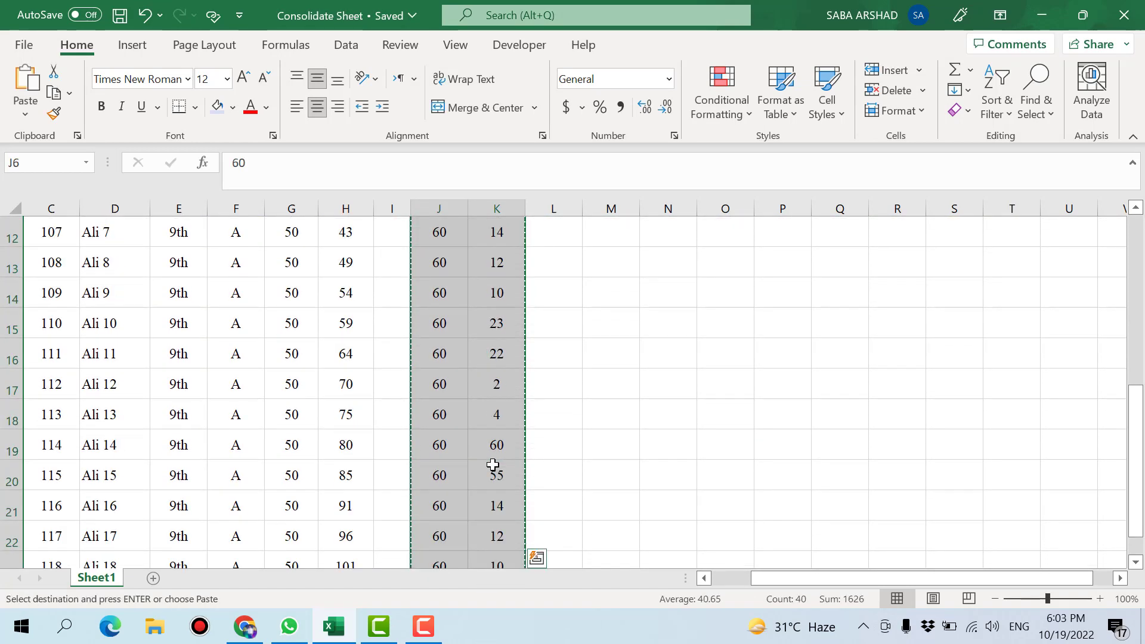
click(611, 377)
key(ctrl+v)
click(783, 384)
key(ctrl+v)
- Copy the Biology marks from P6:Q25 into the Urdu columns starting at S6, and save the workbook
drag(731, 384, 813, 386)
click(783, 472)
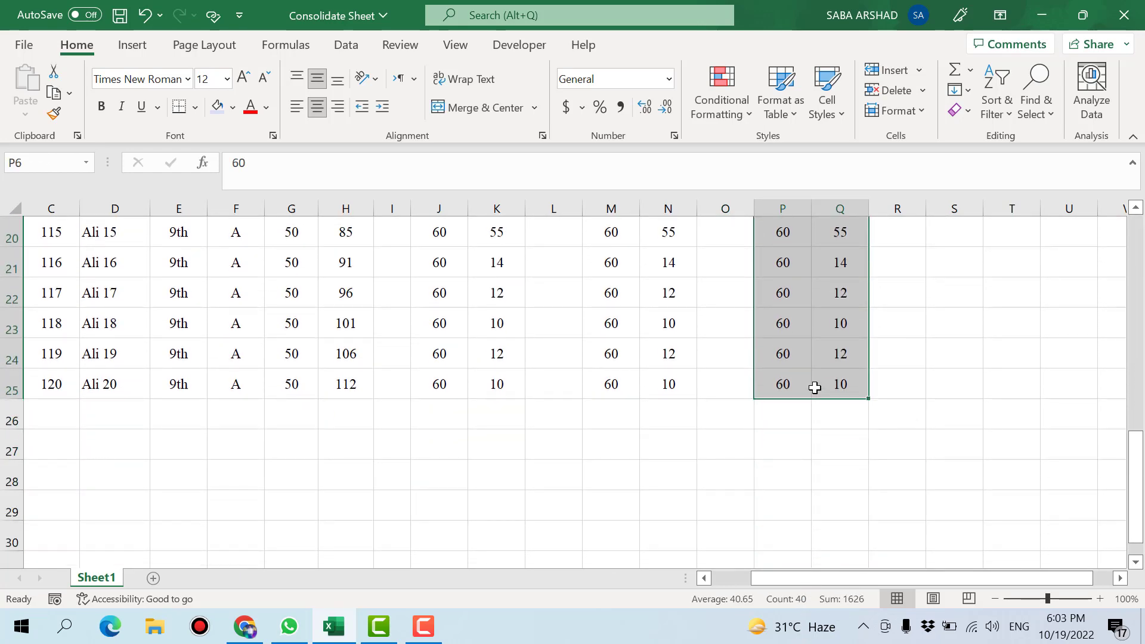
key(ctrl+c)
scroll(841, 409, up, 6)
click(956, 389)
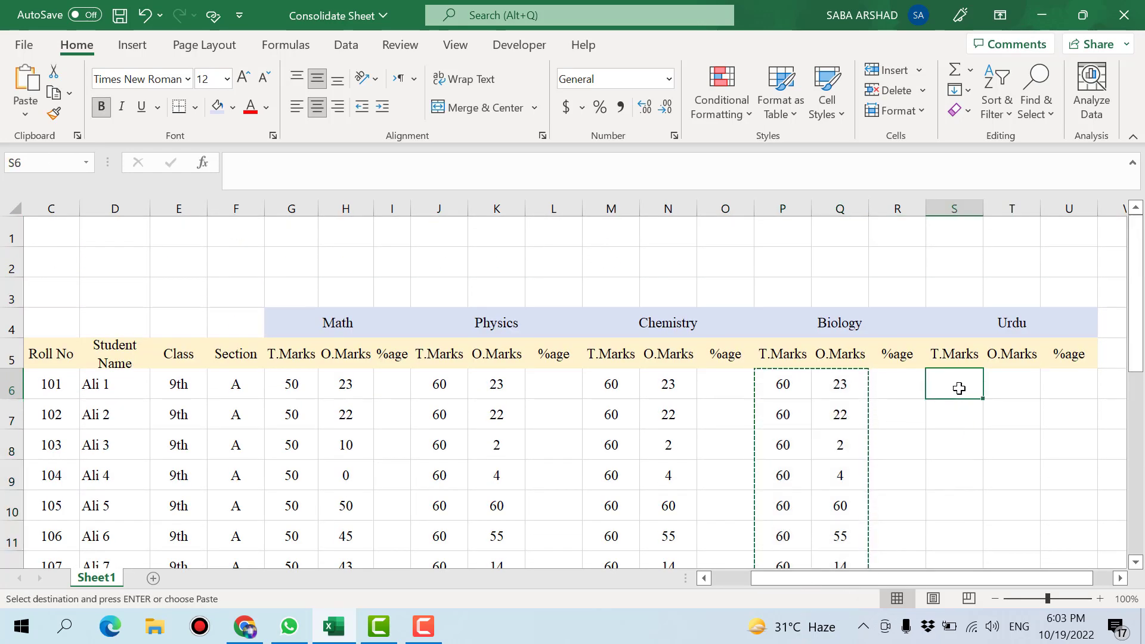
key(ctrl+v)
click(815, 435)
key(Escape)
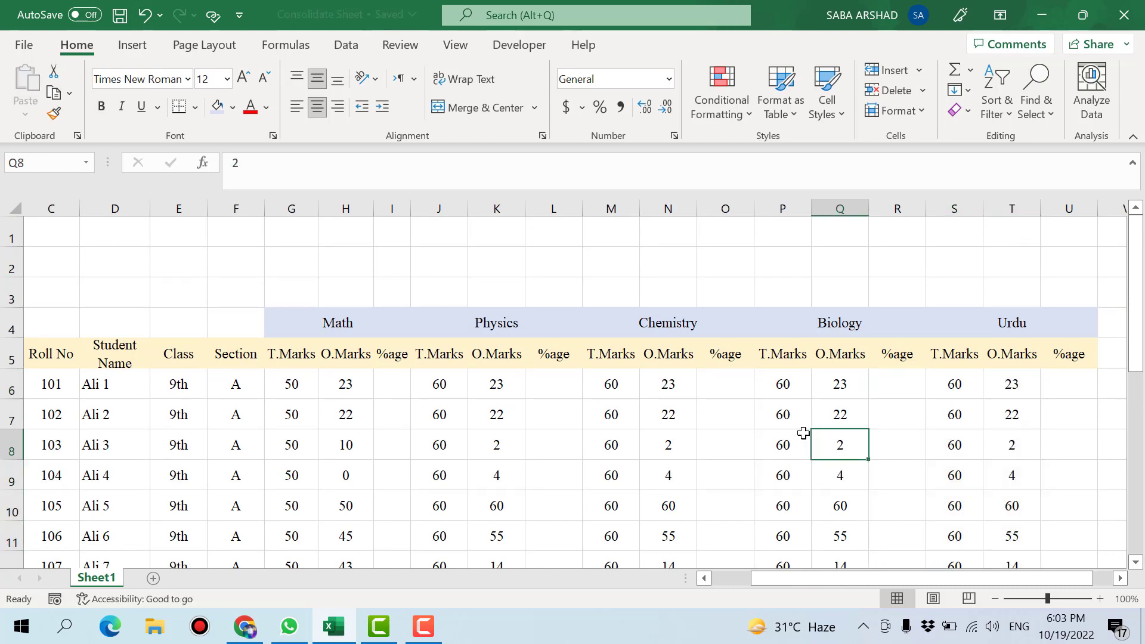
key(ctrl+s)
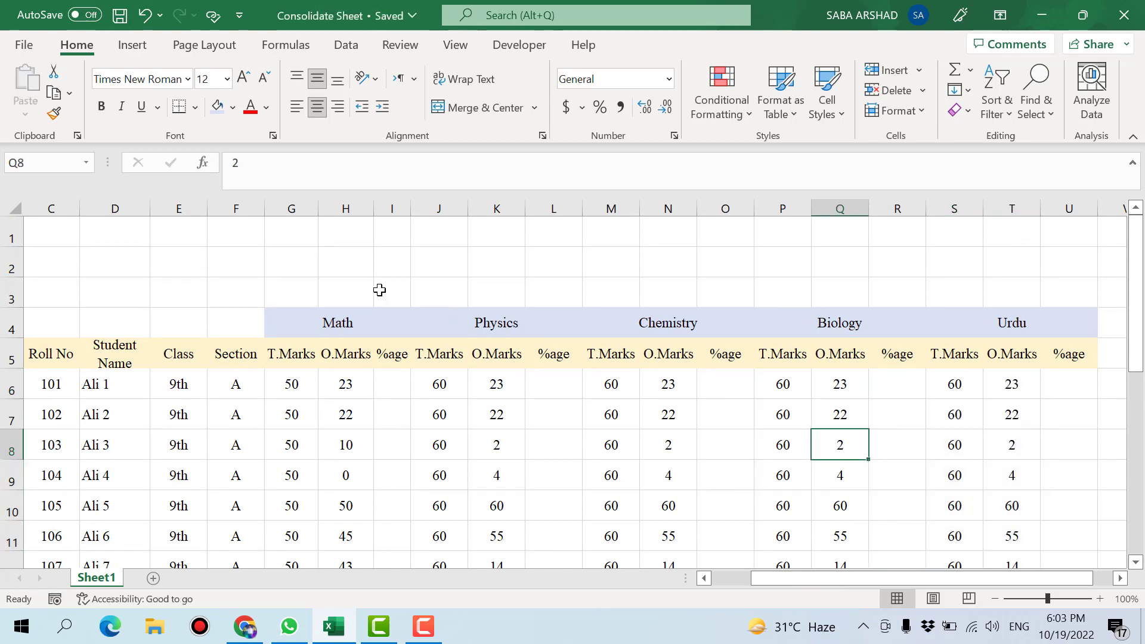
click(733, 418)
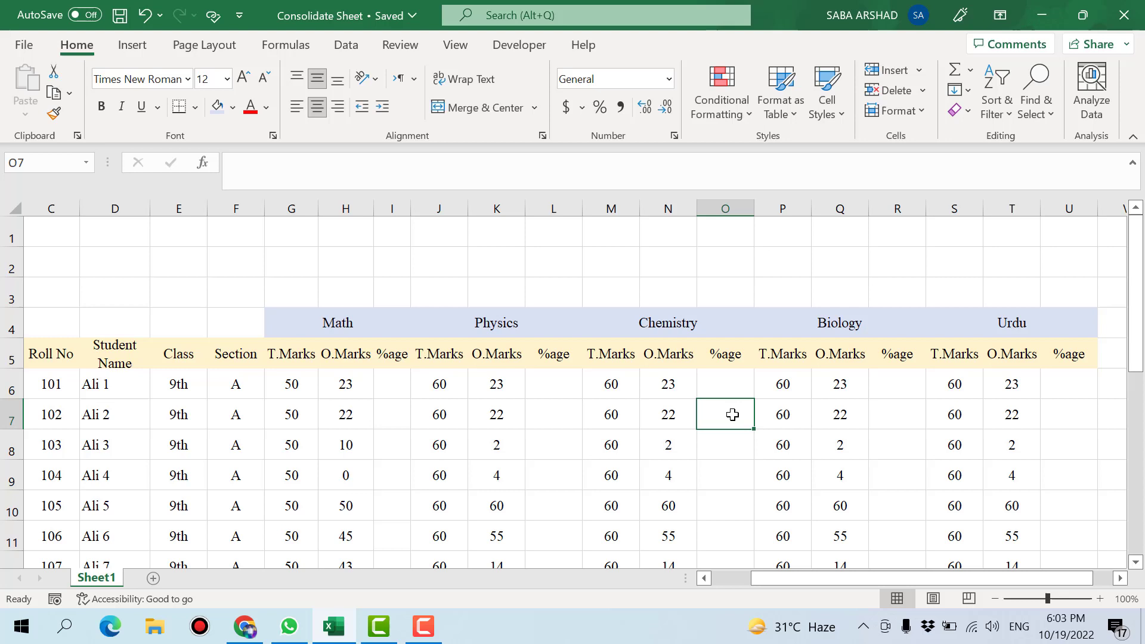
click(530, 360)
click(335, 356)
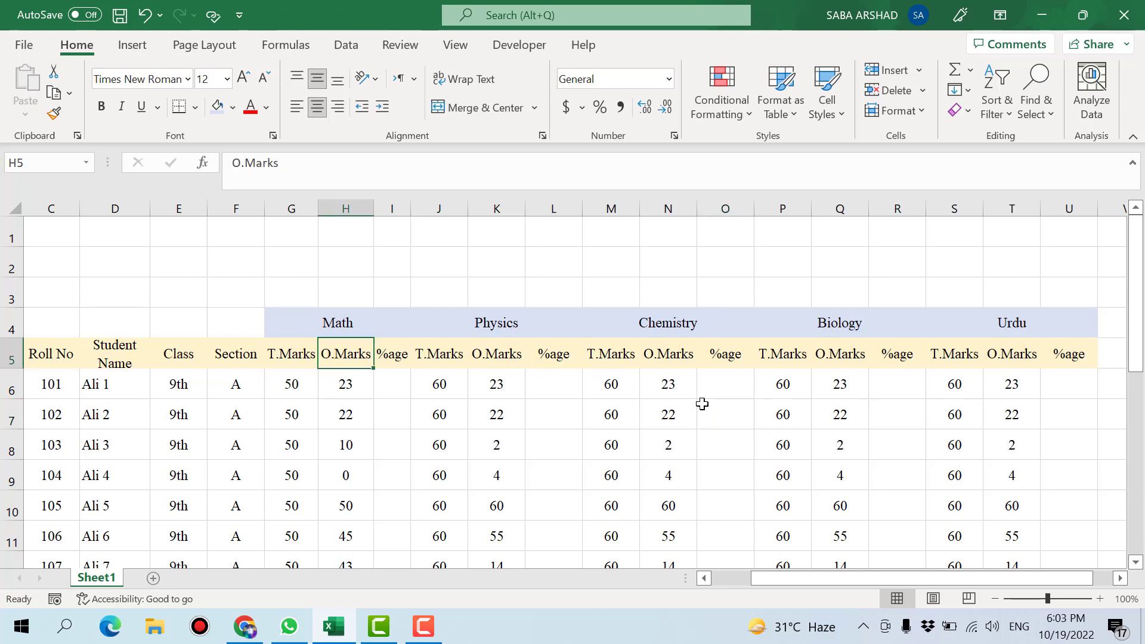
click(506, 392)
click(345, 352)
- Shorten the Math column headings to T.M in G5 and O.M in H5, and save the workbook
click(293, 353)
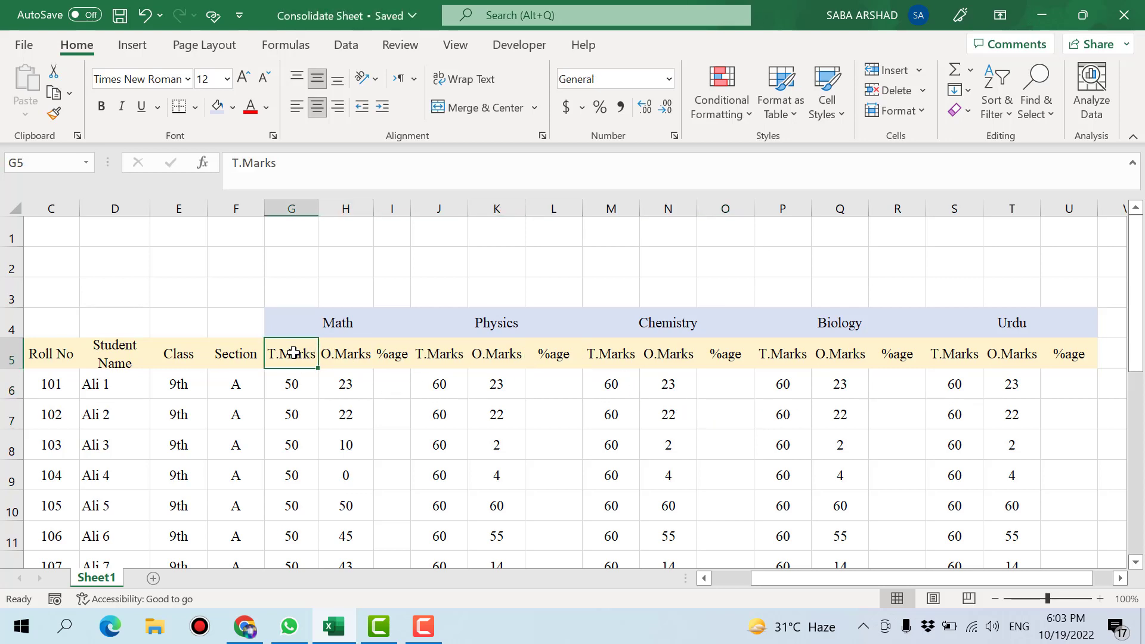
text(T.M)
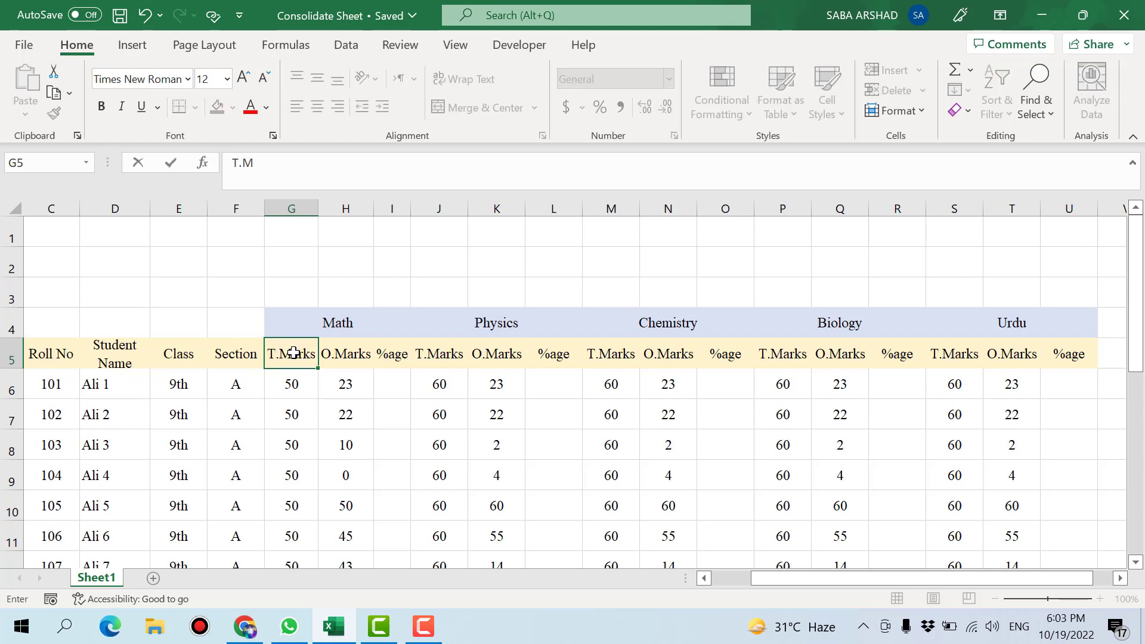
key(Tab)
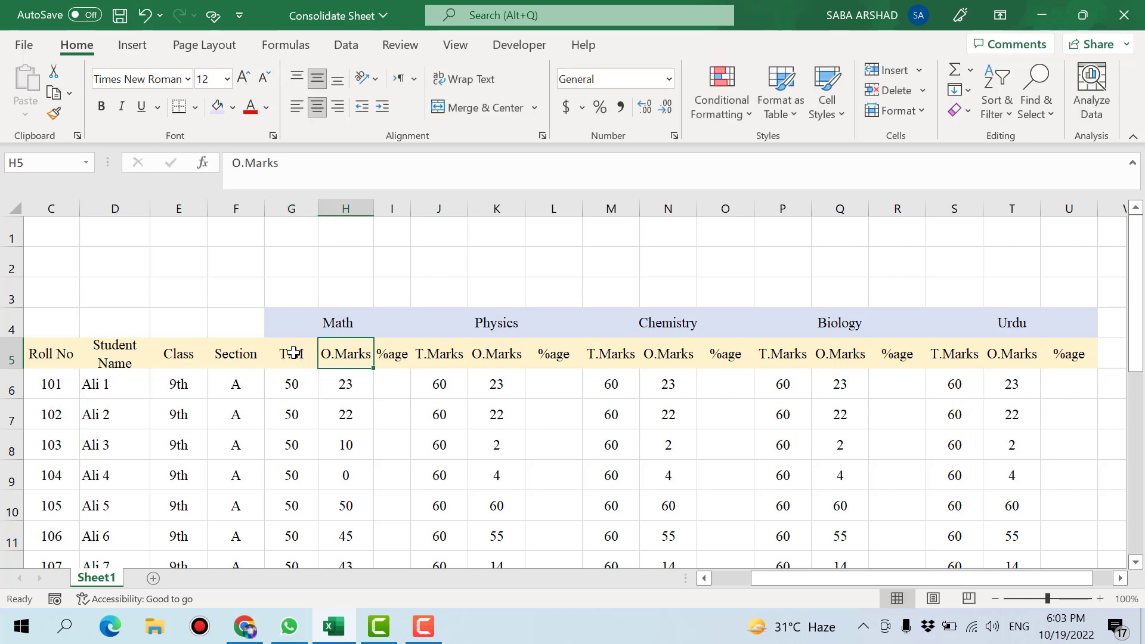
text(O.M)
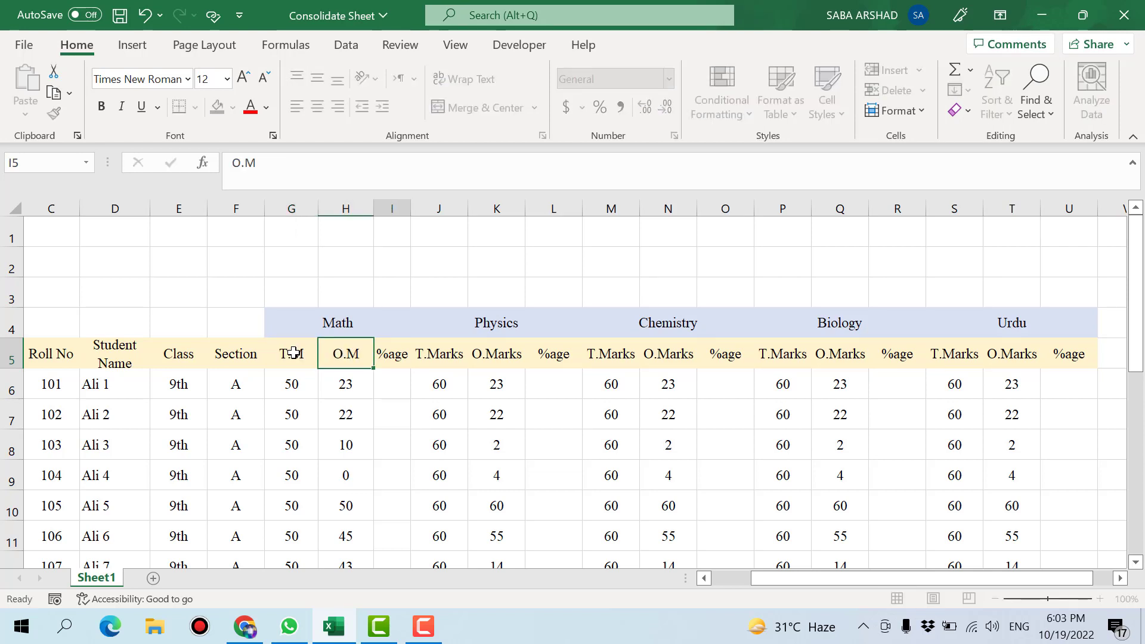
key(Tab)
key(ctrl+s)
- Fill the T.M, O.M and %age headings from G5:I5 across to U5 for the other subjects, and save the workbook
drag(293, 353, 1091, 358)
click(979, 439)
key(ctrl+s)
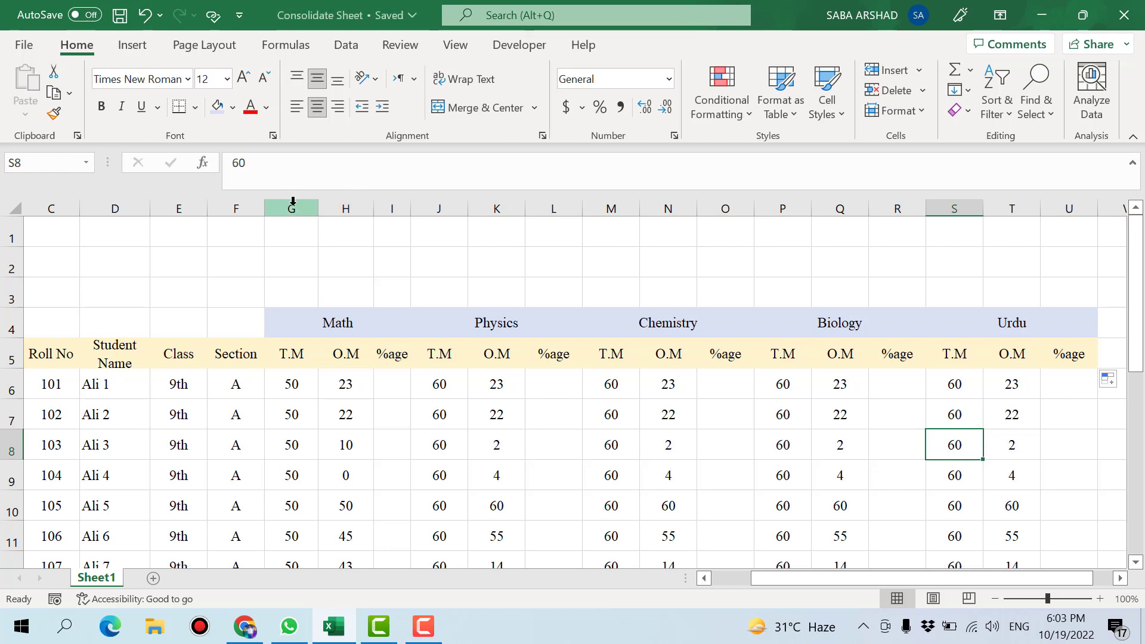
- Autofit the widths of the subject columns G to U to their contents, and save the workbook
drag(284, 201, 1047, 207)
double_click(1043, 208)
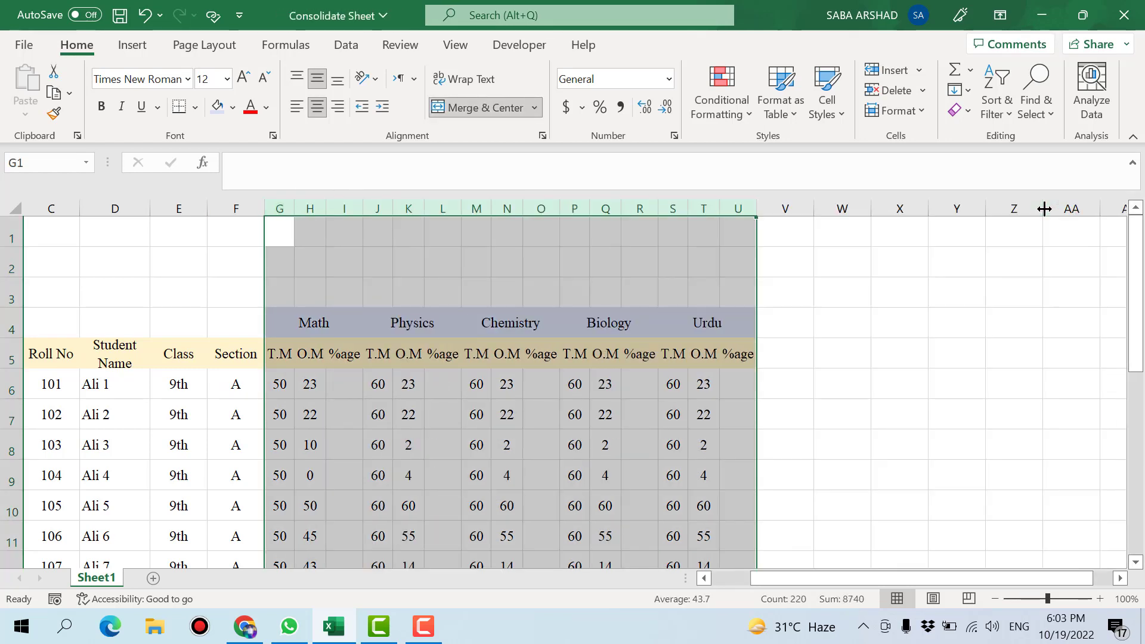
click(537, 480)
key(ctrl+s)
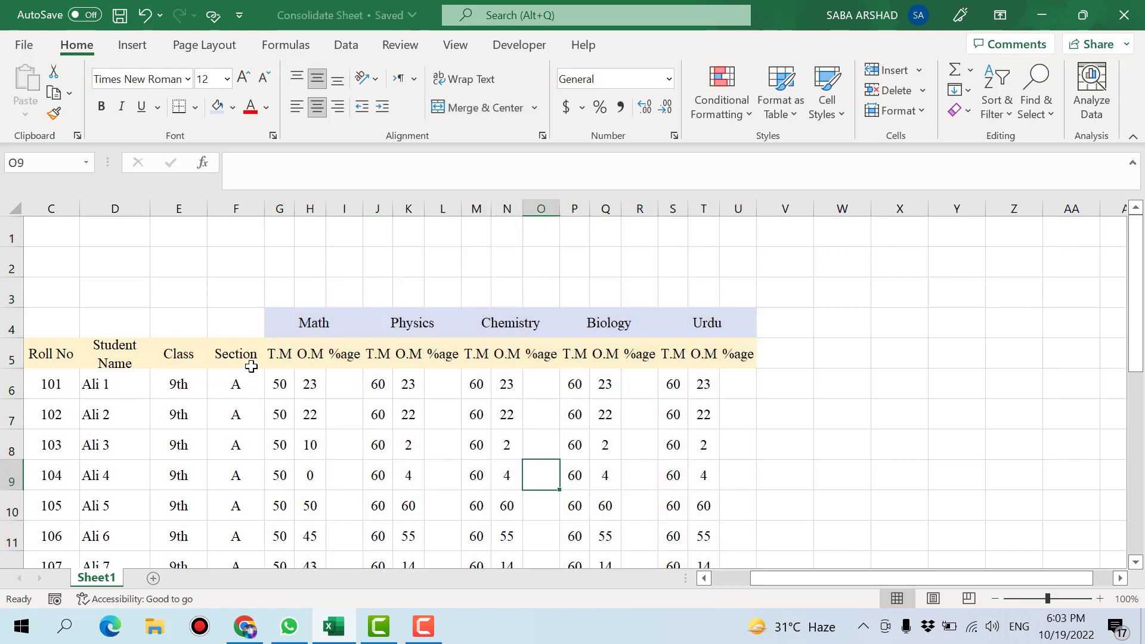
- Autofit the widths of the Class and Section columns E and F, and save the workbook
drag(230, 208, 200, 208)
double_click(207, 208)
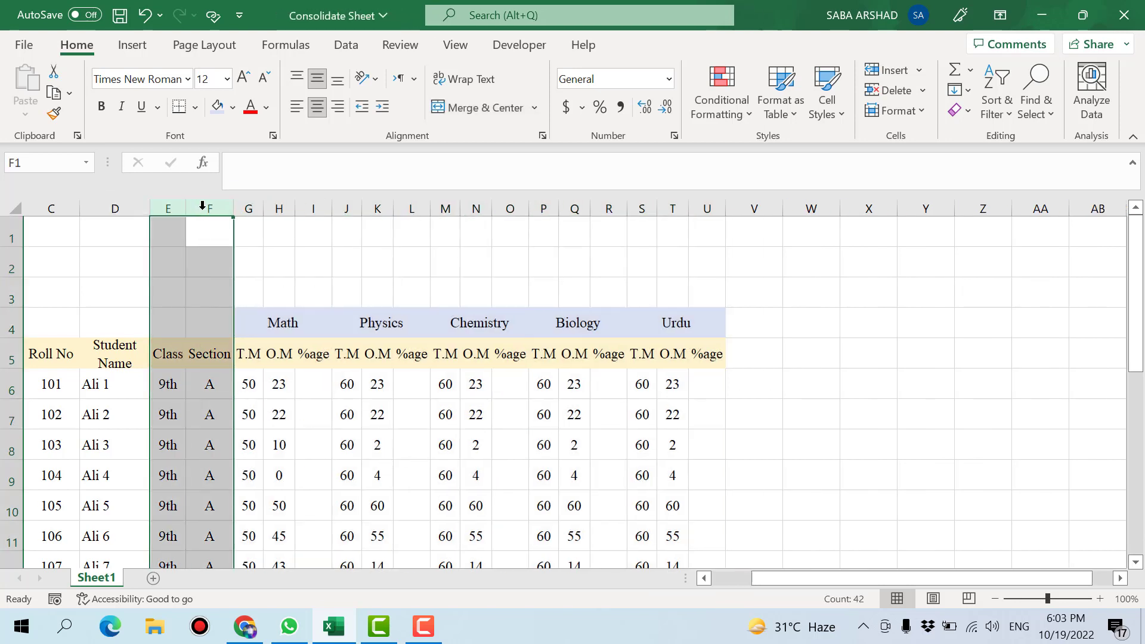
click(213, 449)
key(ctrl+s)
click(143, 414)
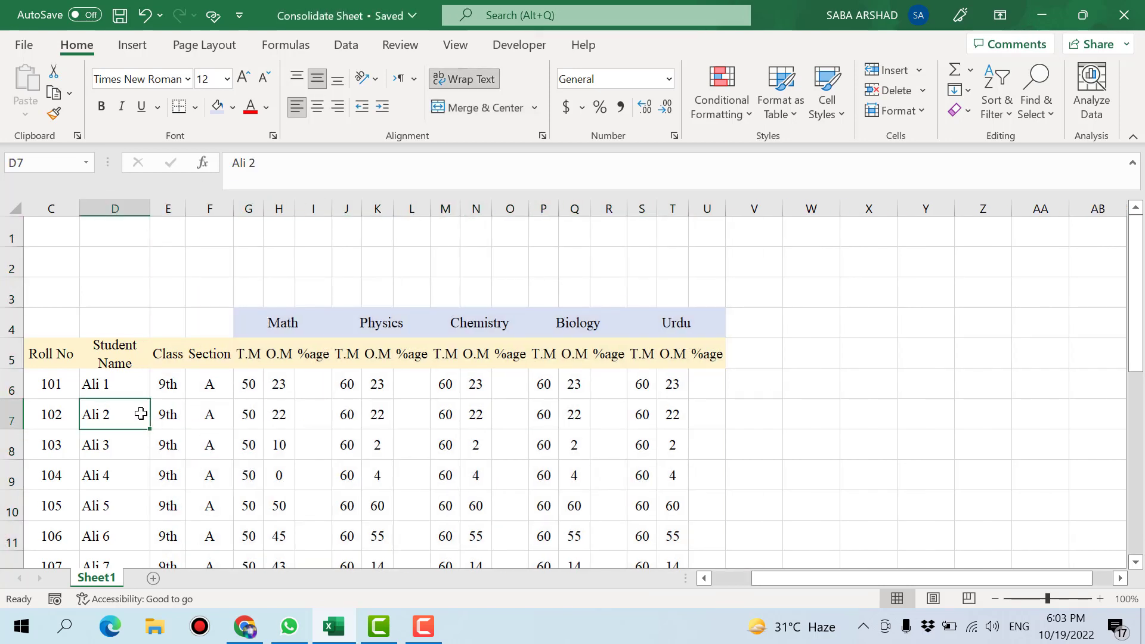
click(543, 425)
- Narrow the Sr. column B to roughly half its width
drag(785, 575, 721, 575)
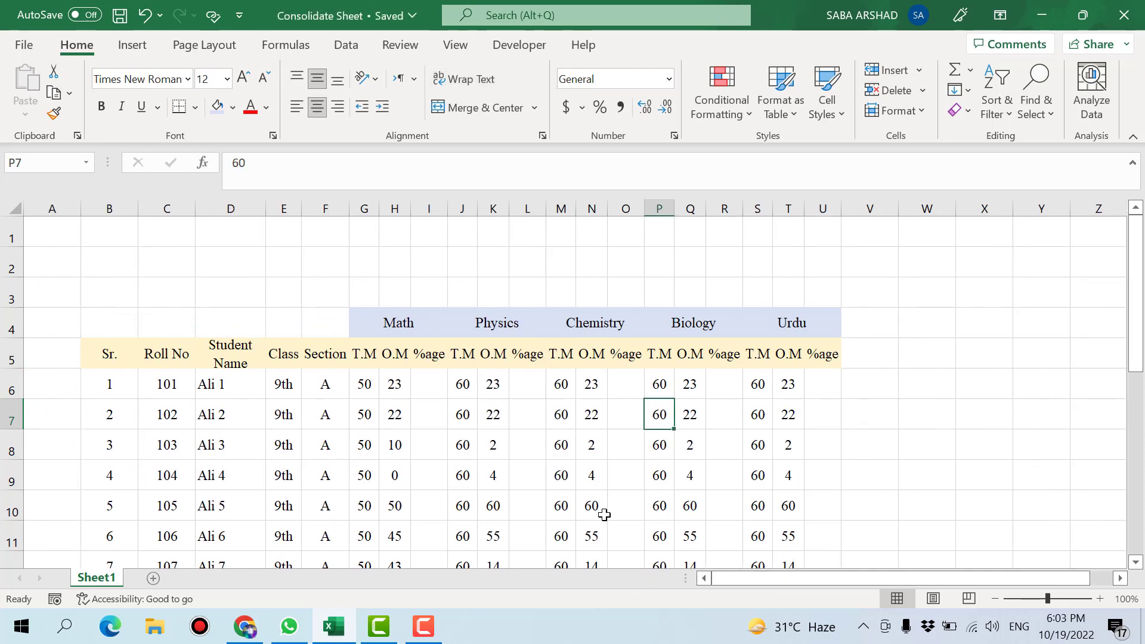
click(605, 471)
scroll(593, 475, down, 2)
scroll(594, 474, up, 2)
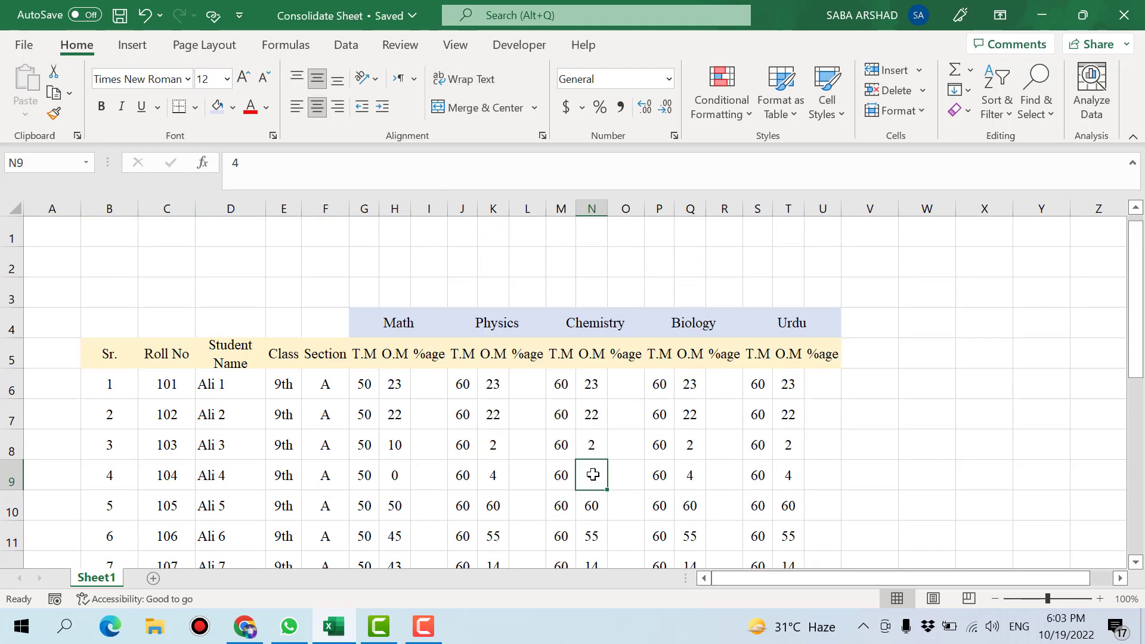
click(134, 208)
drag(139, 212, 110, 211)
click(175, 434)
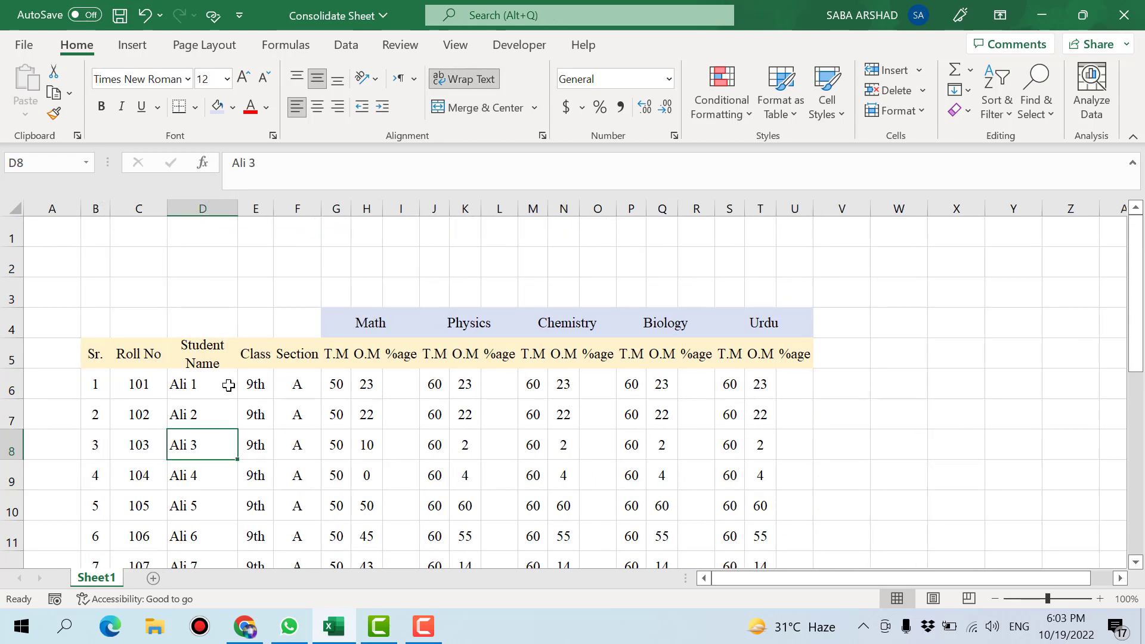
click(229, 408)
- Widen column D so the Student Name heading fits on one line, and save the workbook
drag(237, 208, 278, 209)
click(310, 358)
key(ctrl+s)
click(456, 473)
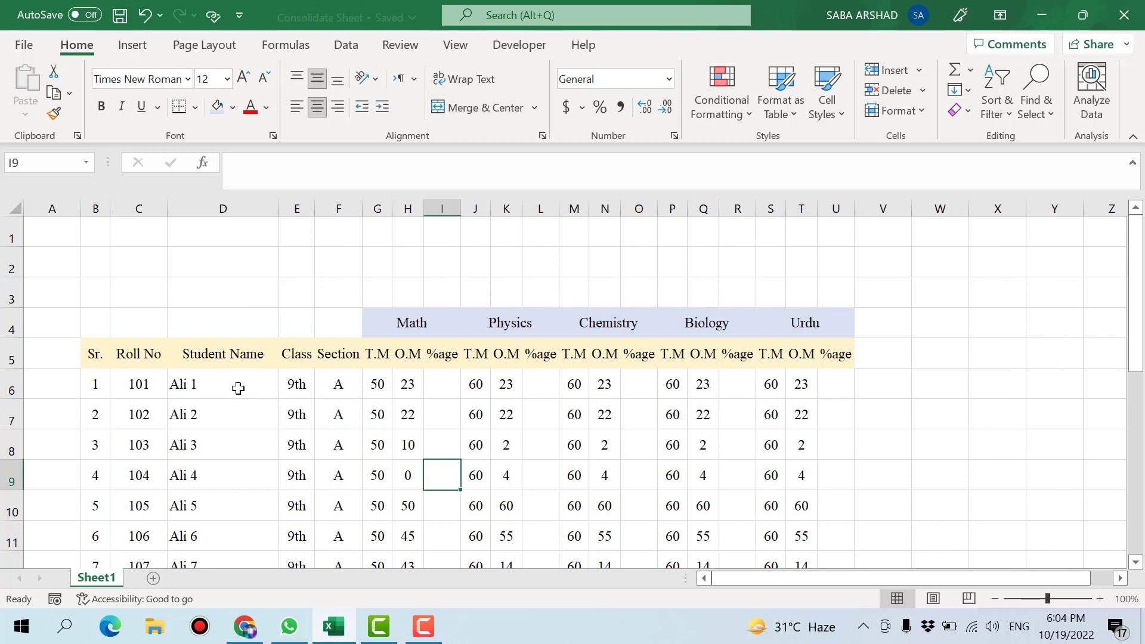
- Merge and center B4:F4, enter the title "Conslidate Sheet" in it, and save the workbook
drag(102, 322, 324, 316)
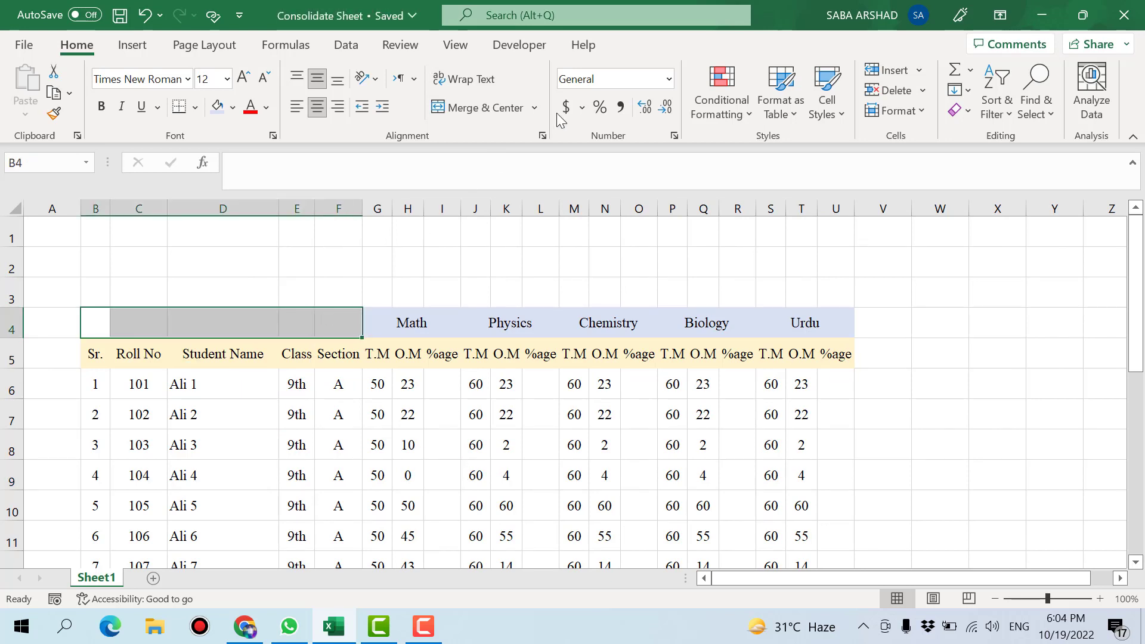
click(488, 106)
text(Cons)
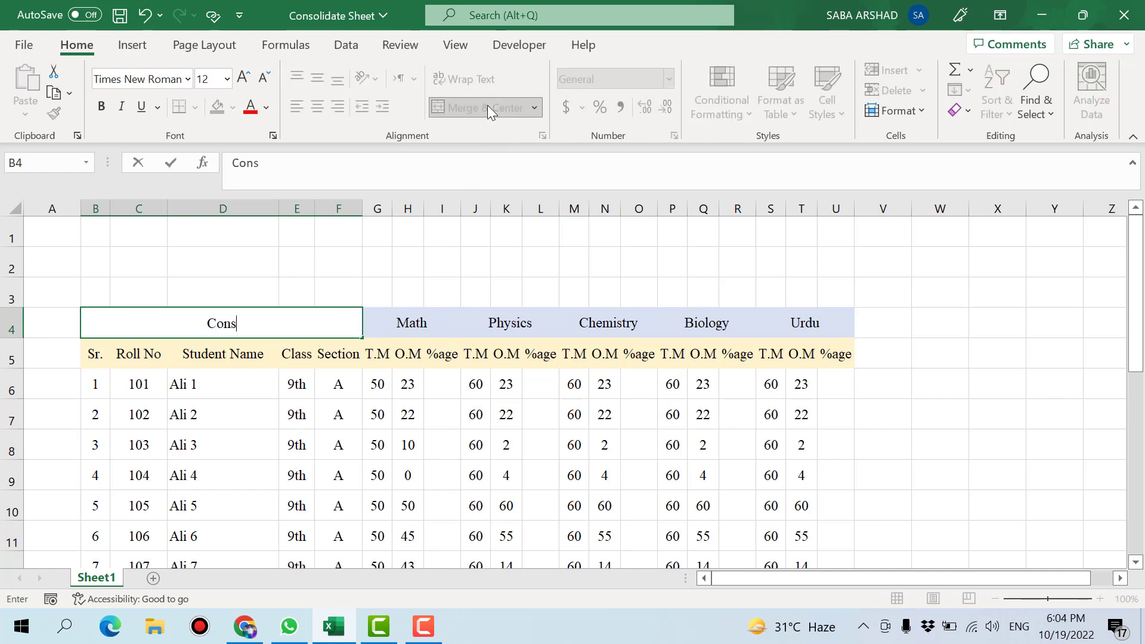
text(lidate Sheet)
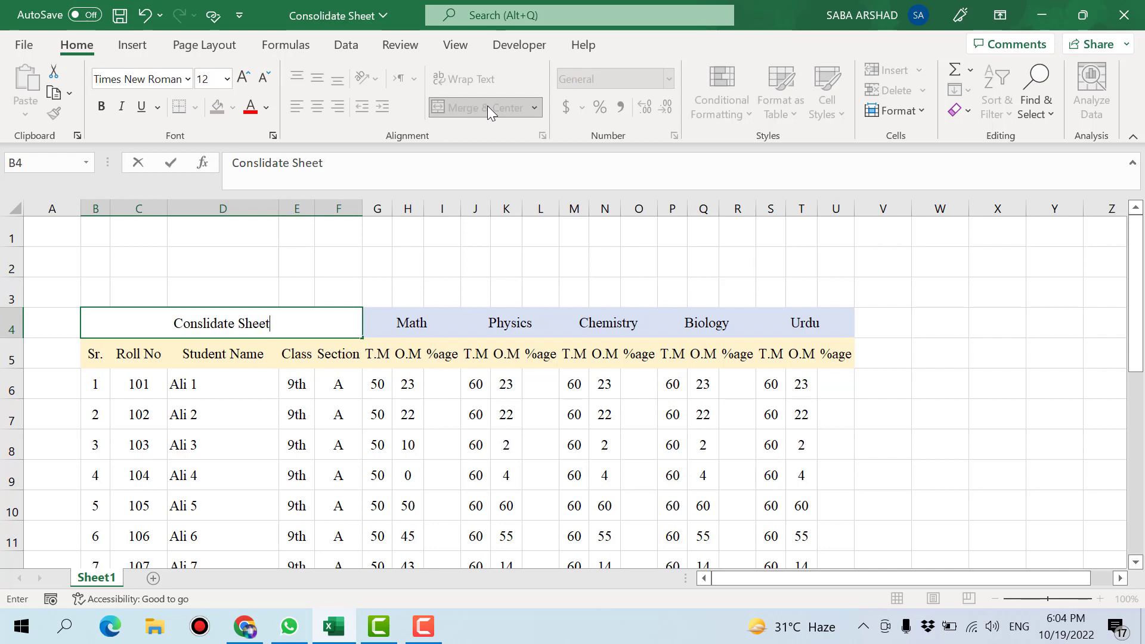
key(Tab)
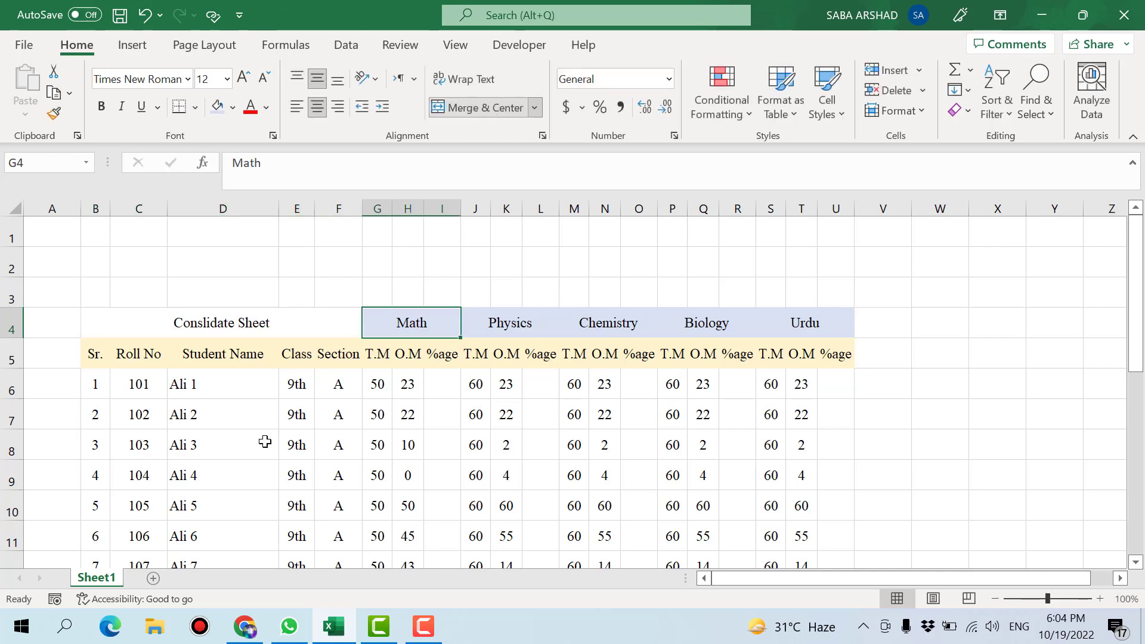
click(287, 329)
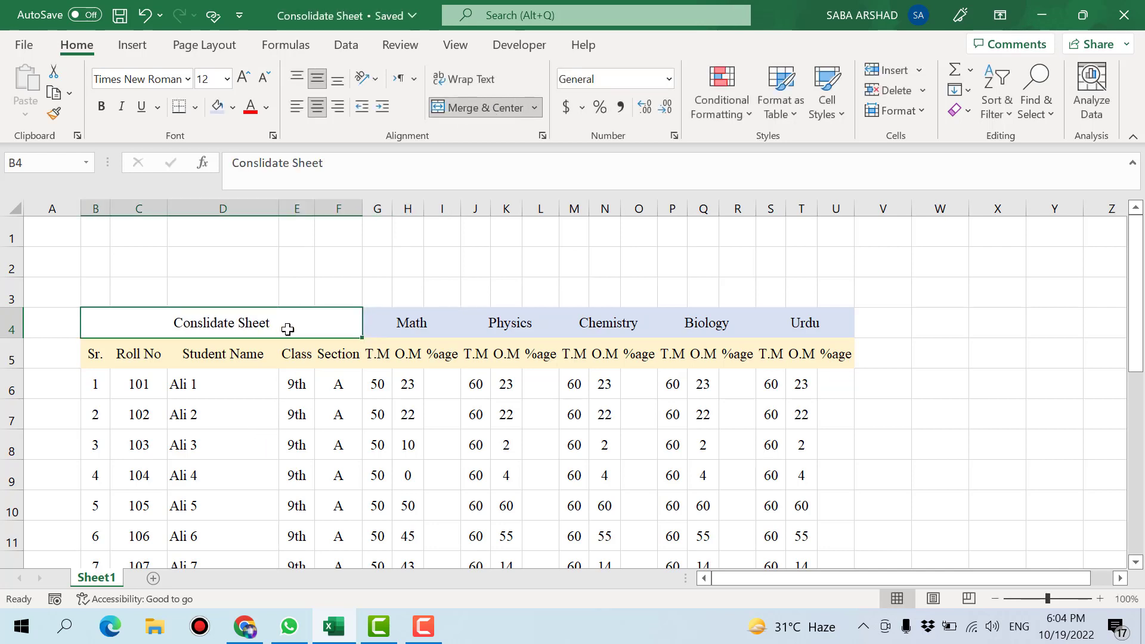
- Enlarge the font of the "Conslidate Sheet" title by two size increments
click(243, 78)
click(243, 78)
click(375, 384)
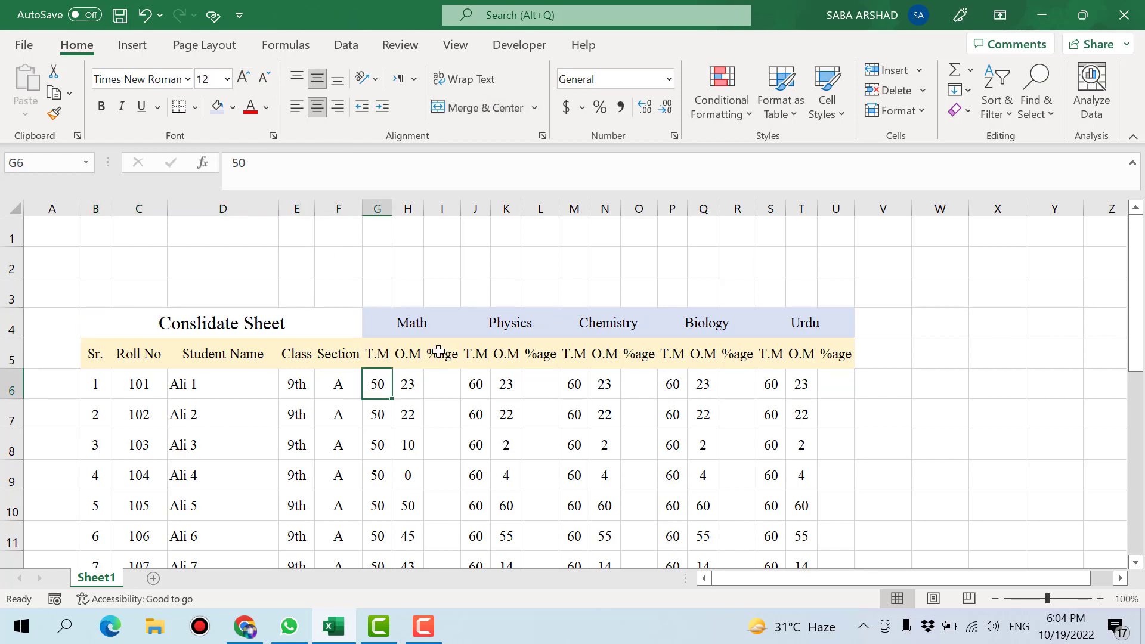
- Apply all borders to the whole marks table, B4:U25
key(Up)
key(Up)
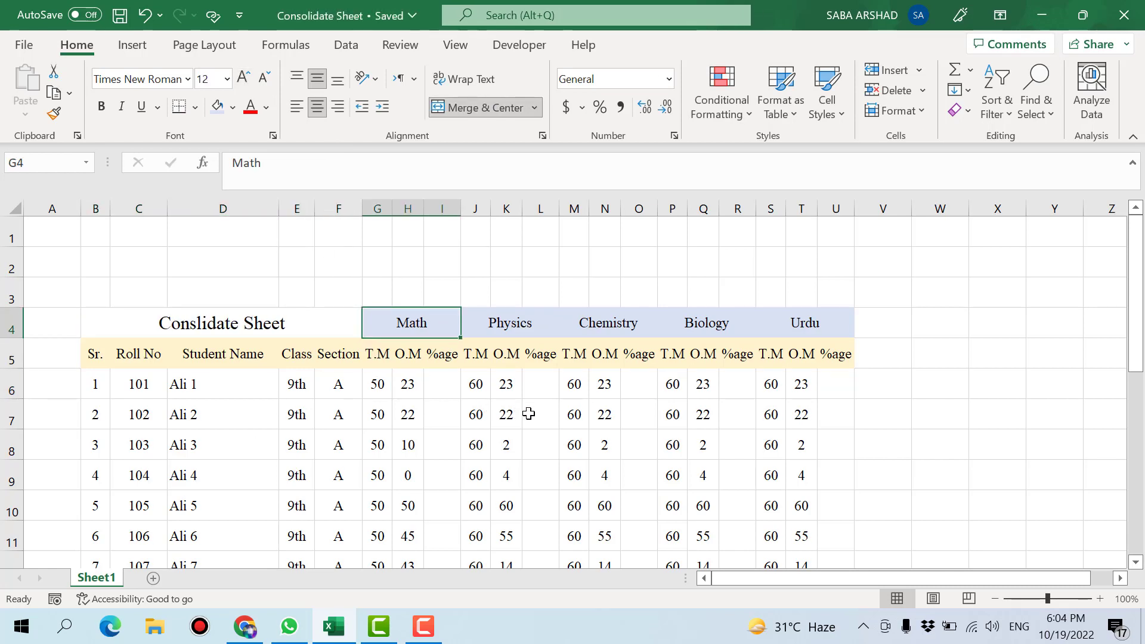
scroll(527, 414, down, 2)
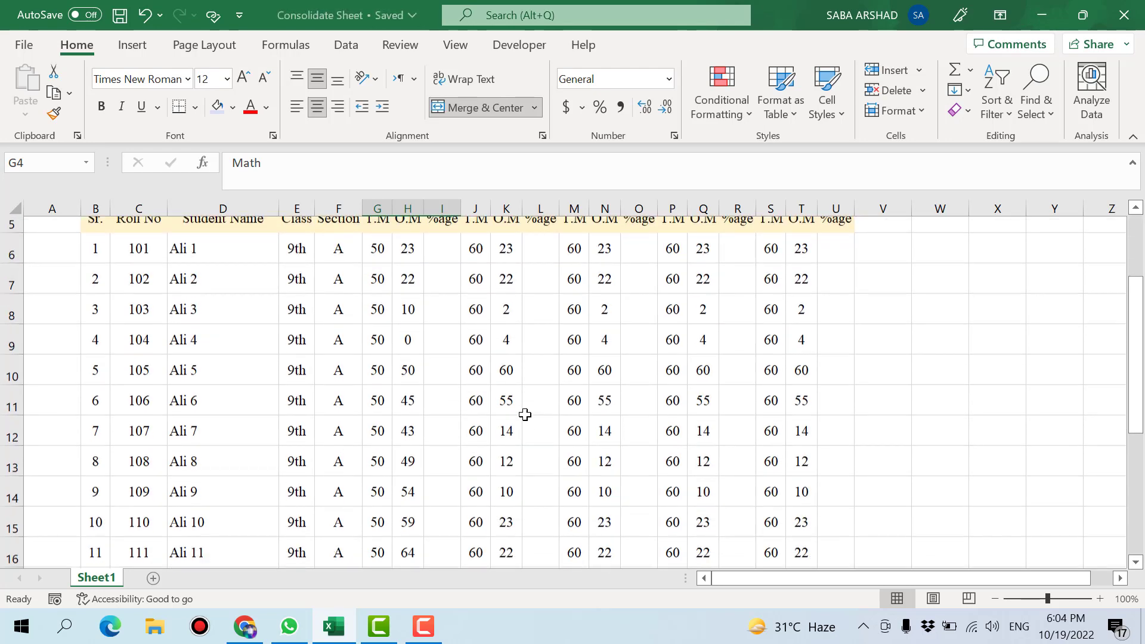
scroll(525, 415, up, 2)
key(ctrl+a)
scroll(492, 402, up, 1)
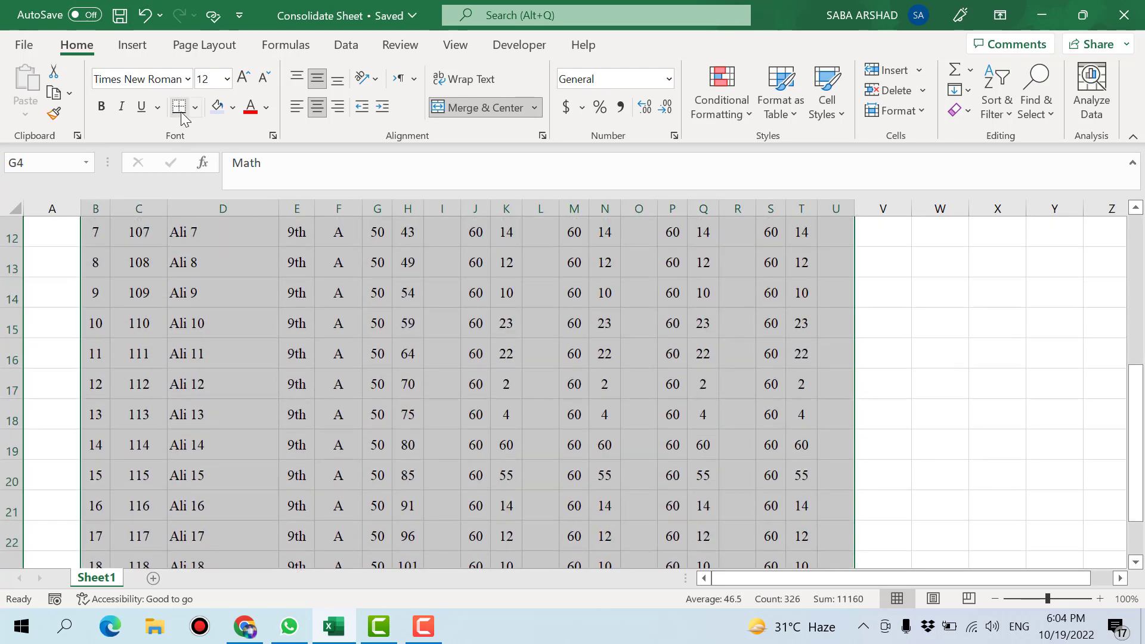
click(195, 107)
click(221, 295)
scroll(358, 334, up, 4)
click(469, 359)
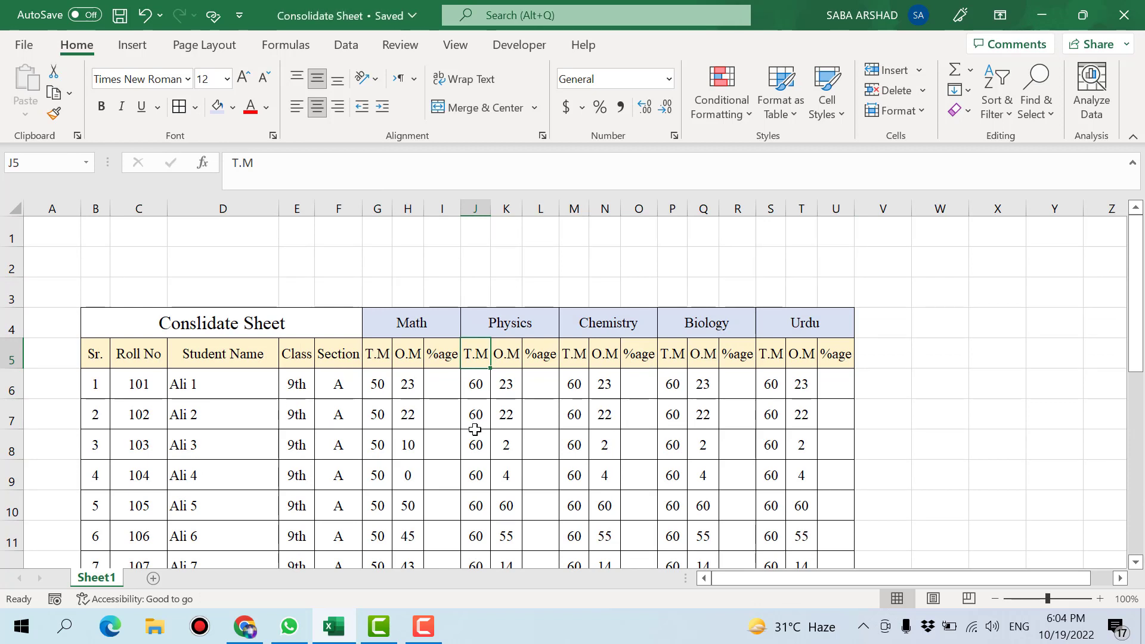
click(767, 356)
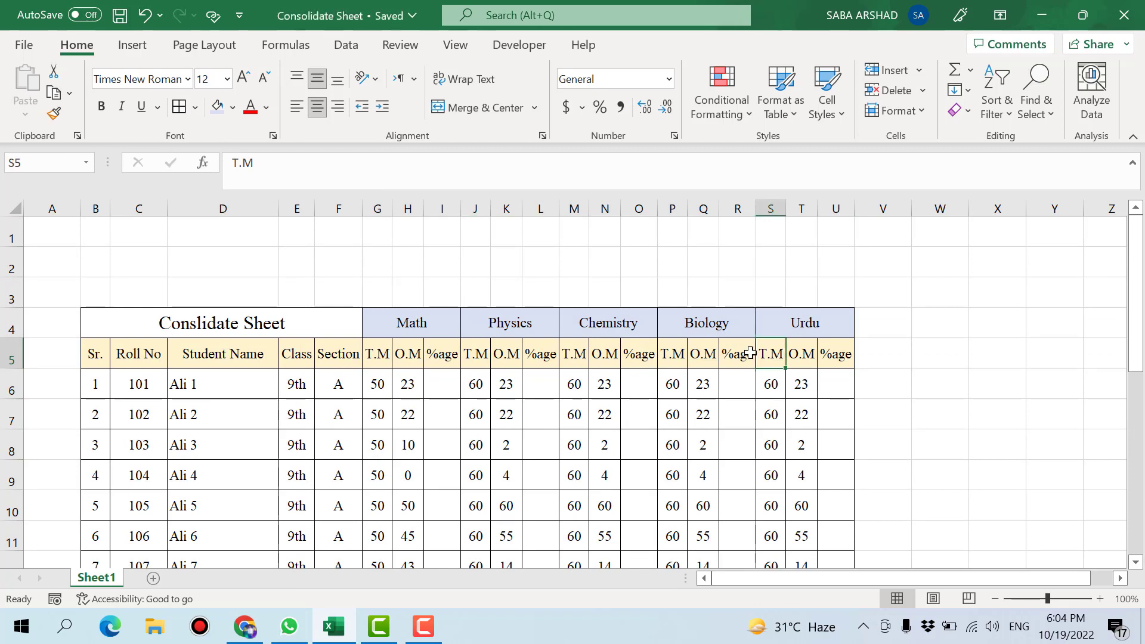
click(885, 322)
click(879, 366)
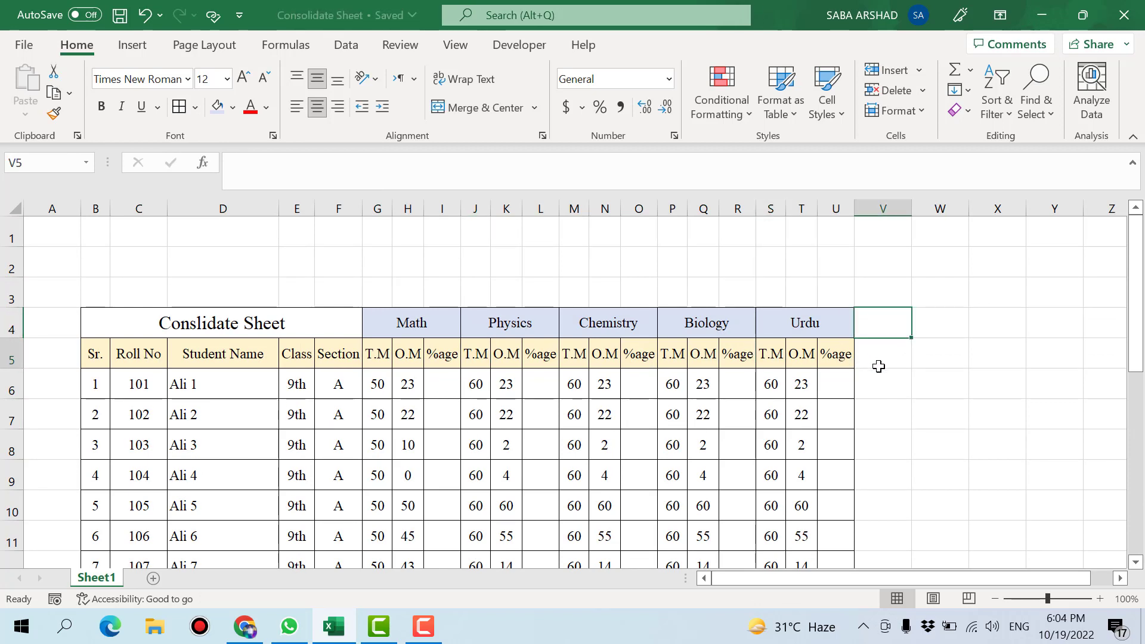
click(878, 329)
click(883, 354)
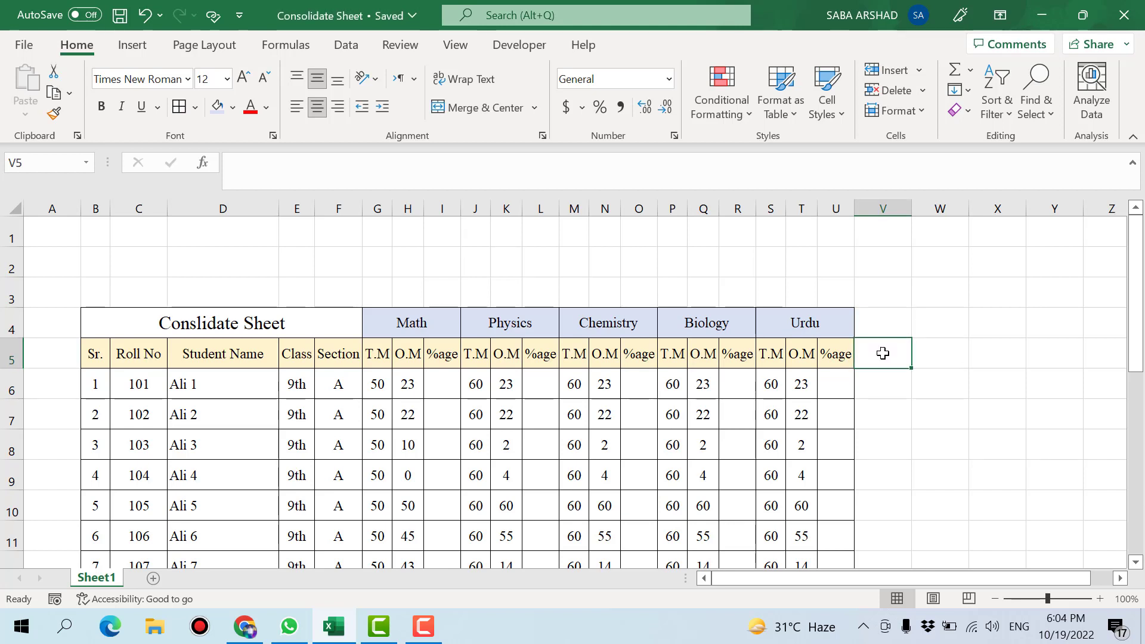
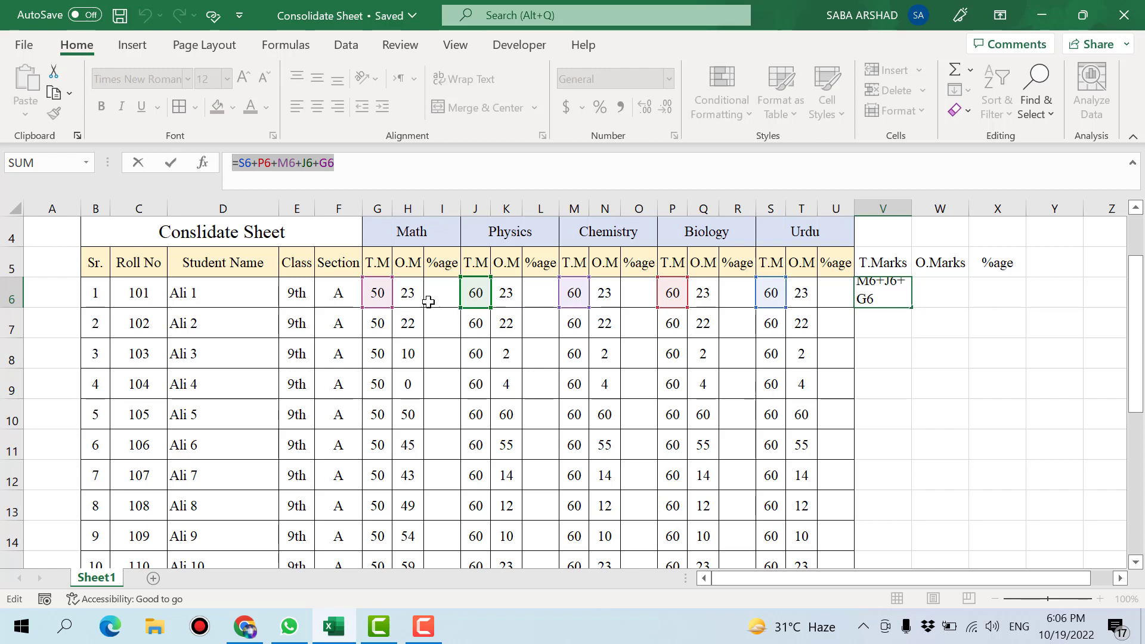
- Enter the formula =S6+P6+M6+J6+G6 in V6 and fill it down the T.Marks column to row 25
key(Return)
click(879, 294)
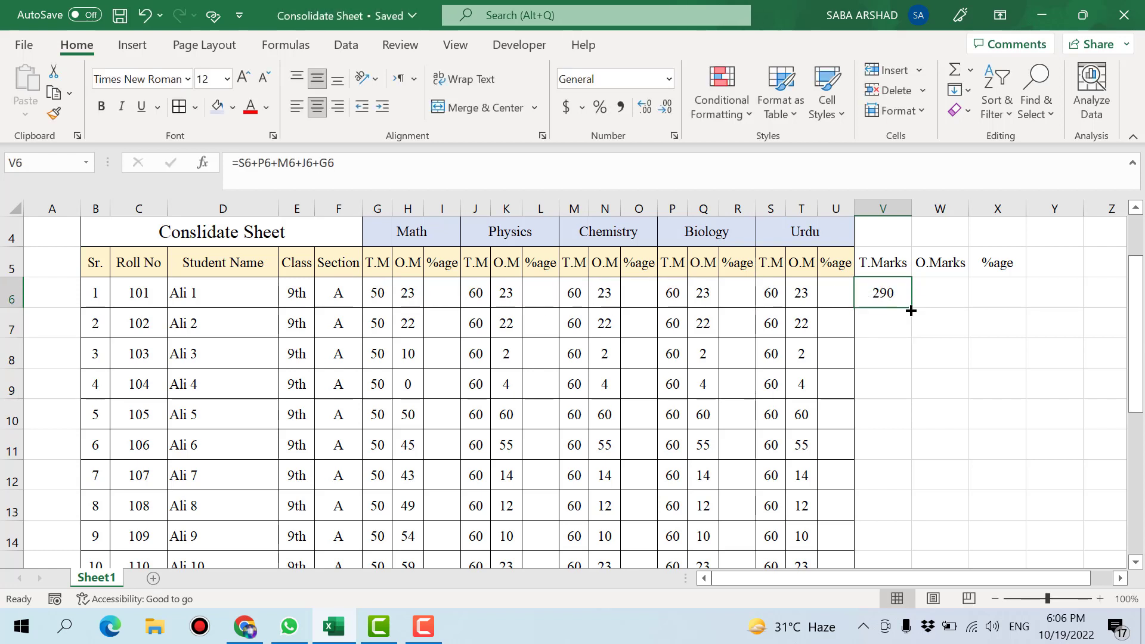
double_click(911, 310)
click(935, 326)
scroll(934, 328, down, 6)
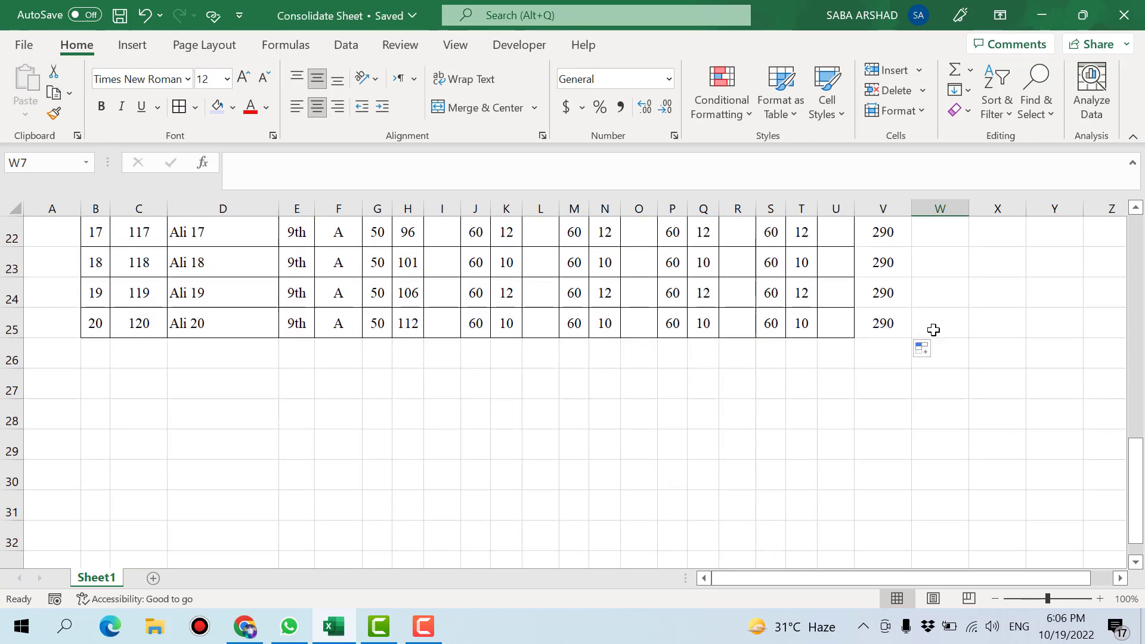
scroll(927, 328, up, 6)
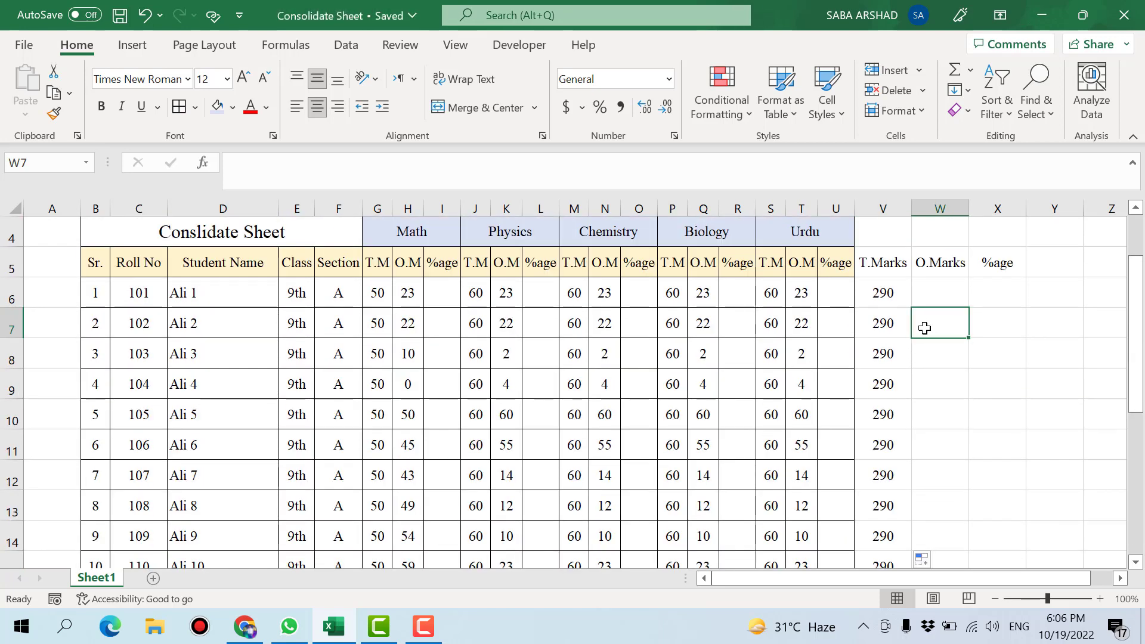
- Enter the formula =T6+Q6+N6+K6+H6 in W6 under O.Marks and save the workbook
click(887, 304)
click(916, 298)
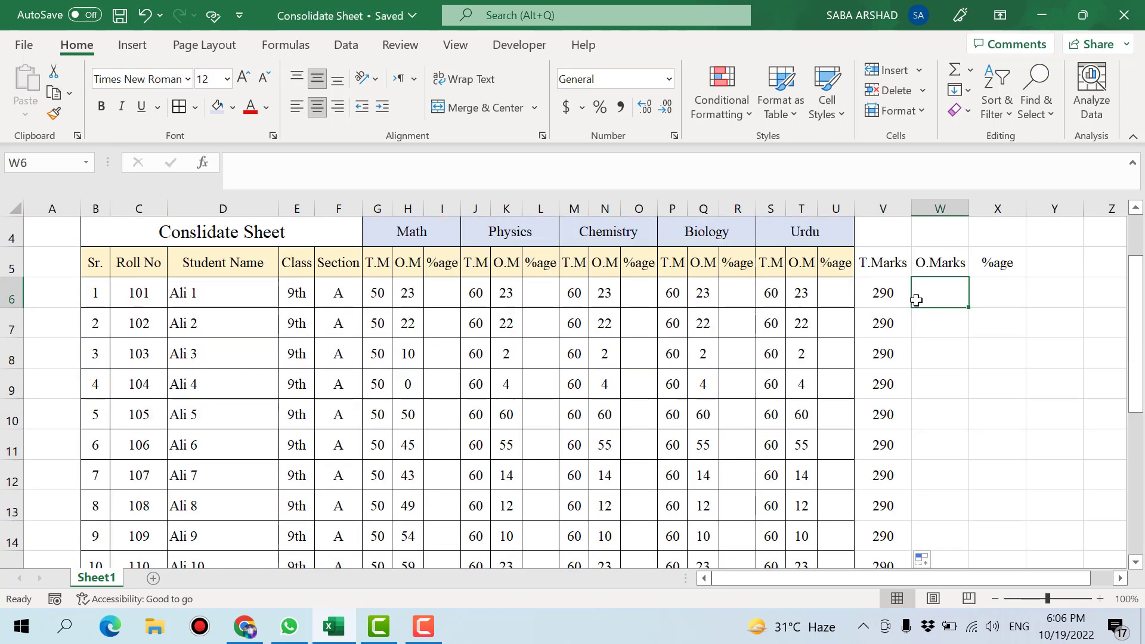
text(=T6+)
click(703, 293)
text(+)
click(604, 293)
text(+)
click(507, 293)
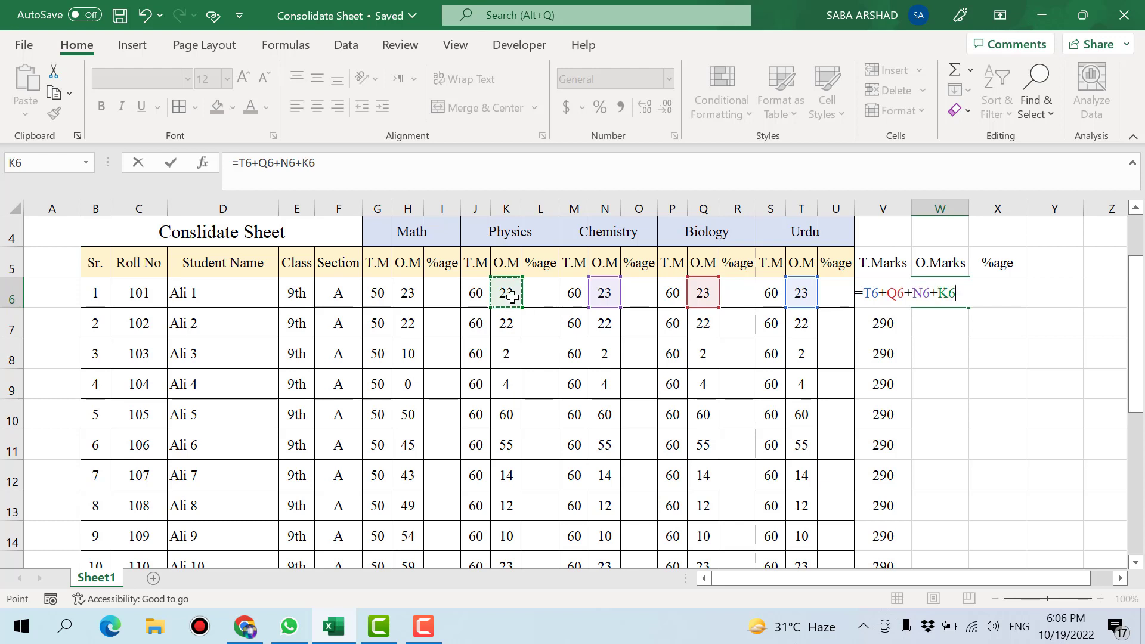
text(+)
click(409, 295)
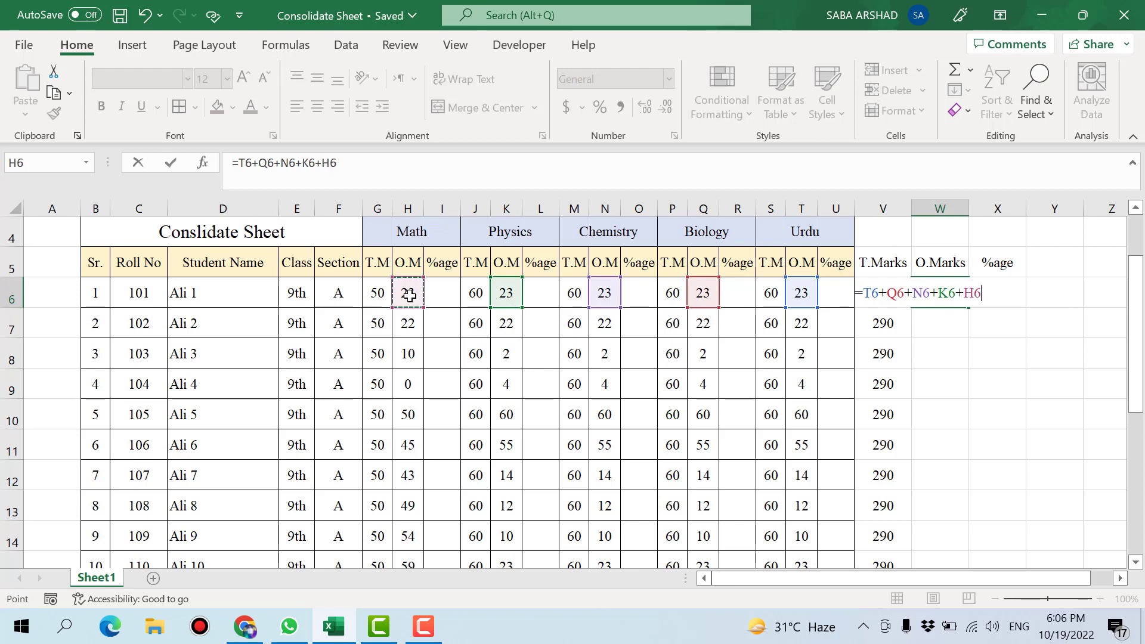
key(Return)
key(ctrl+s)
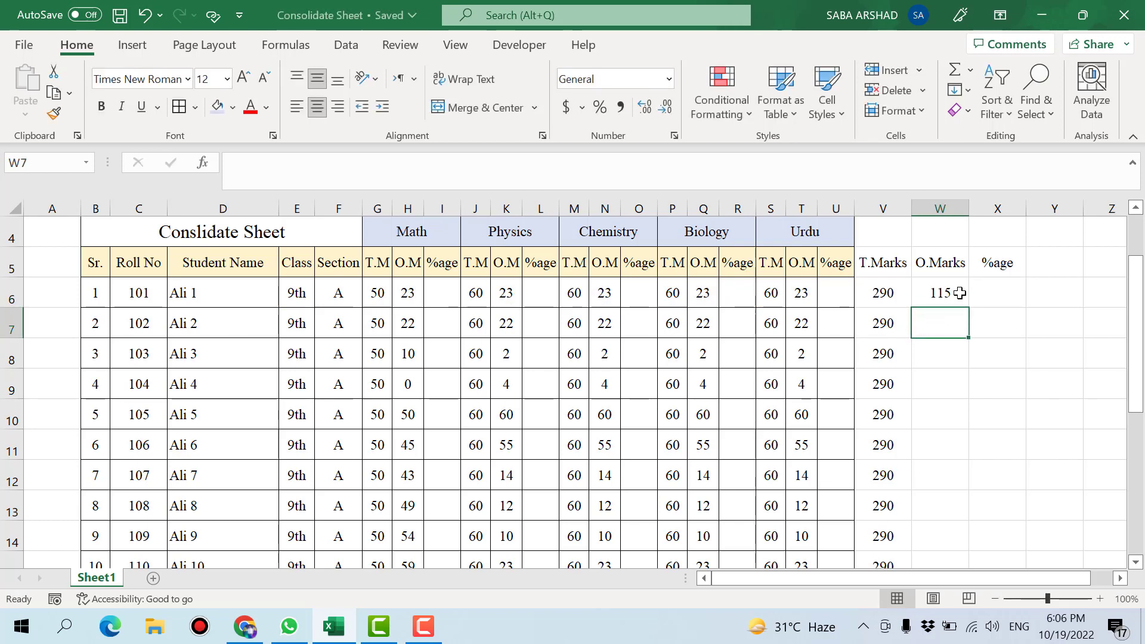
- Fill the O.Marks formula from W6 down to the last student in row 25
click(954, 290)
double_click(973, 308)
click(943, 330)
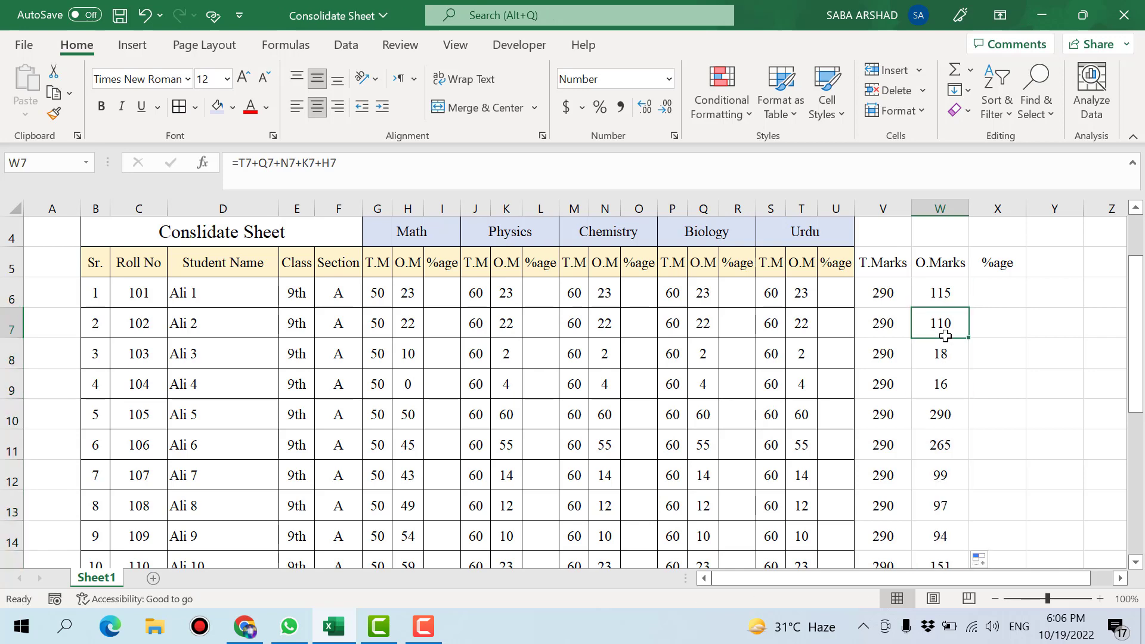
- Review the filled O.Marks column and inspect the cell references of the formulas in W10 and W11
scroll(940, 339, down, 2)
scroll(940, 388, down, 3)
scroll(939, 384, up, 5)
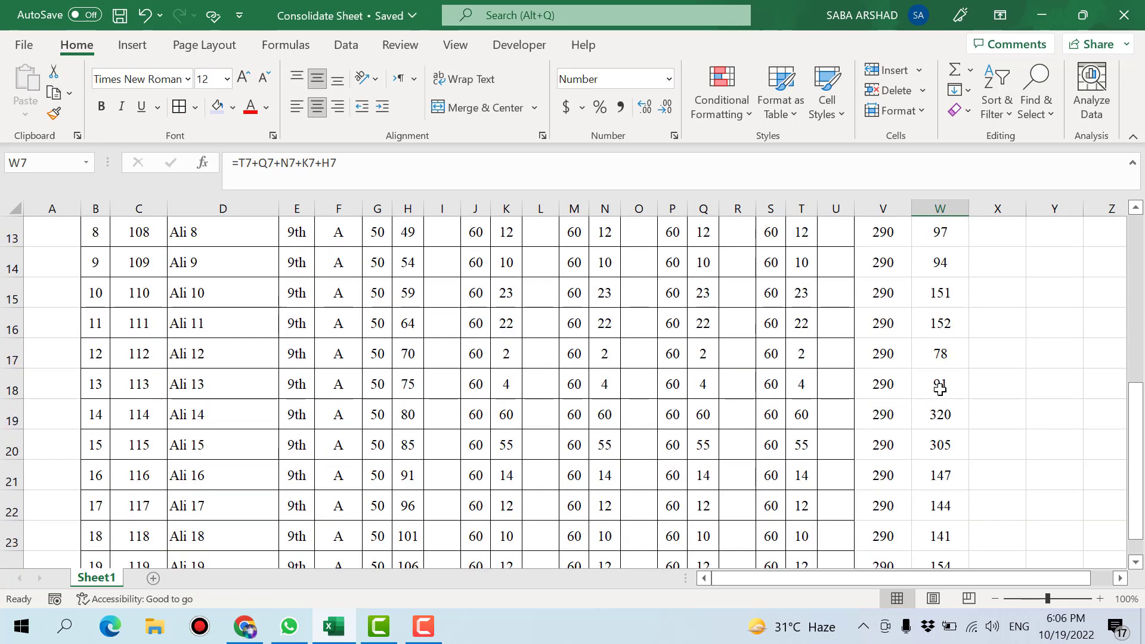
scroll(935, 385, down, 1)
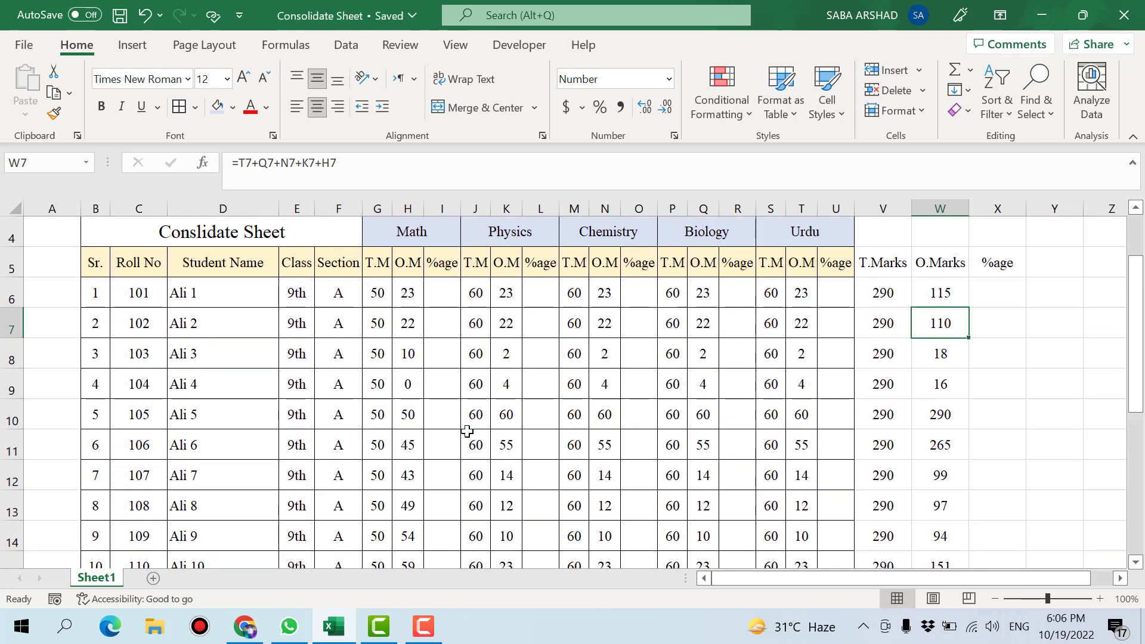
double_click(945, 415)
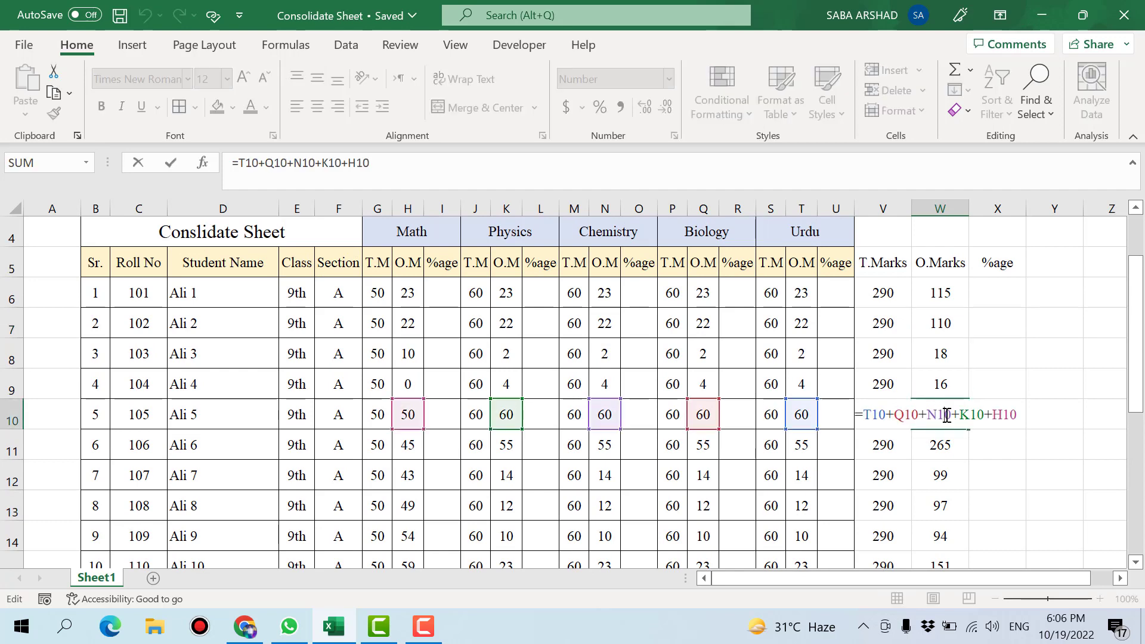
key(Return)
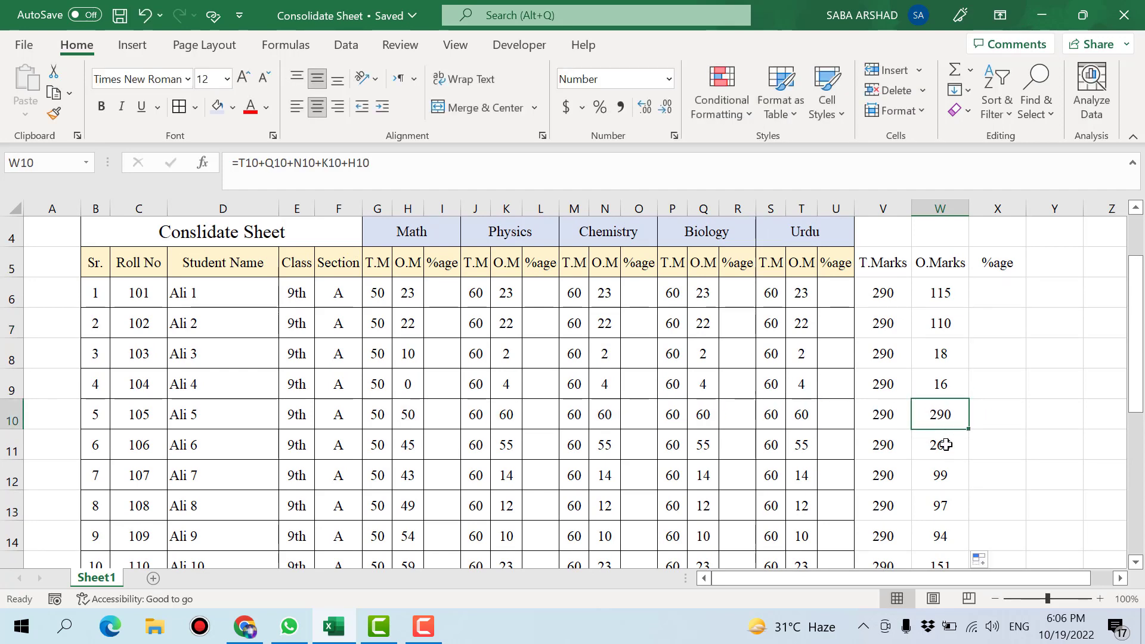
double_click(944, 445)
key(Return)
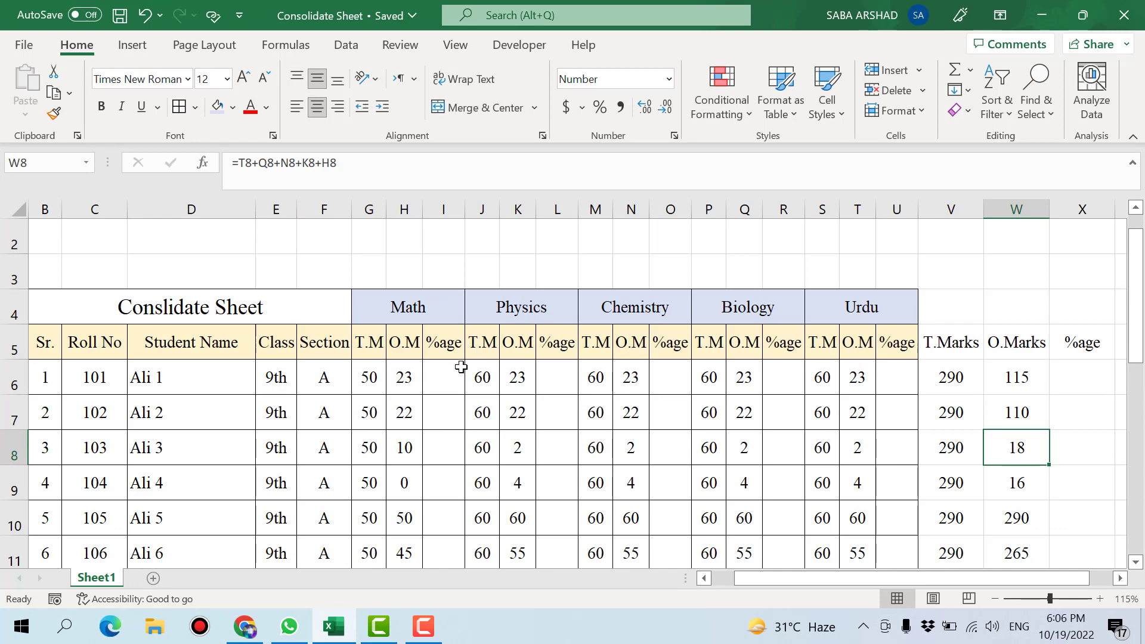
- Enter the formula =H6/G6*100 in I6 and fill it down the Math %age column to row 25
scroll(461, 367, down, 1)
click(453, 276)
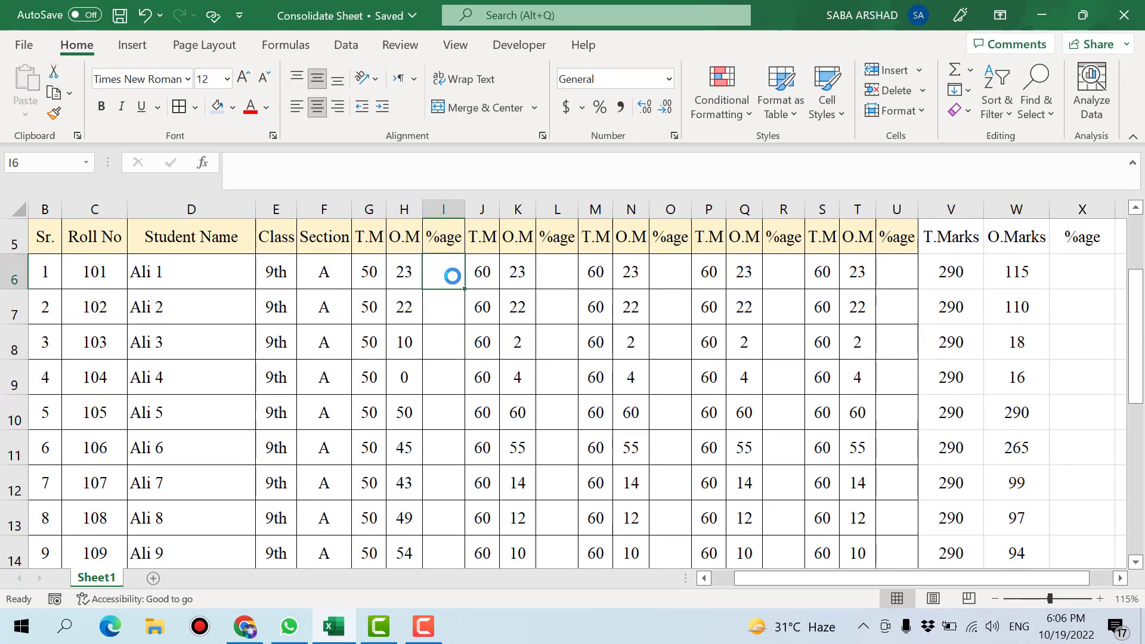
text(=)
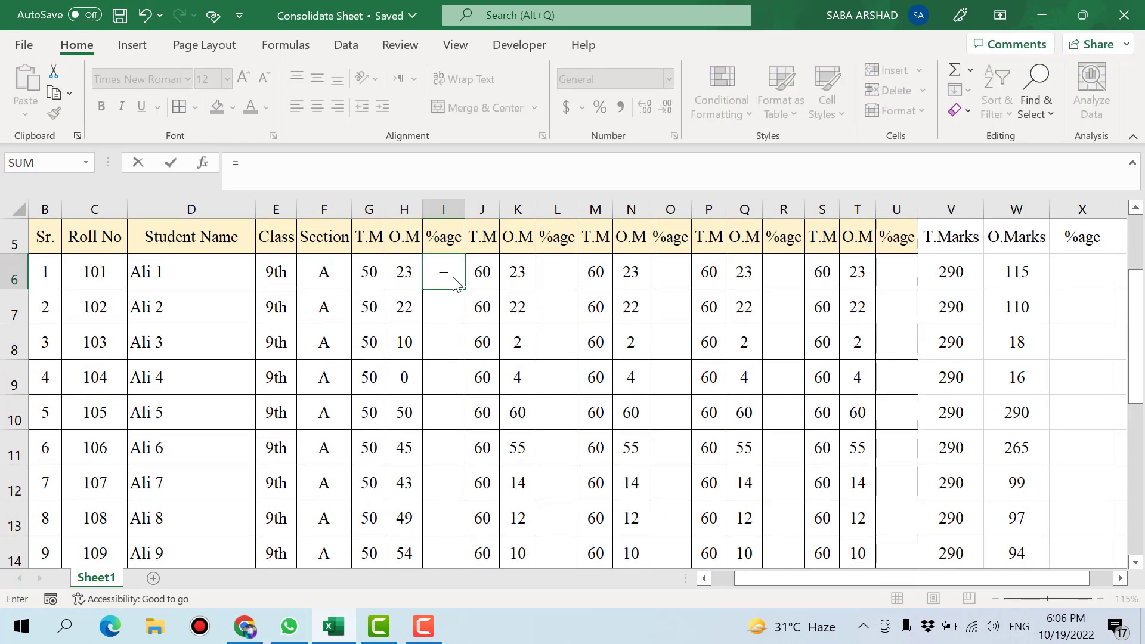
click(399, 276)
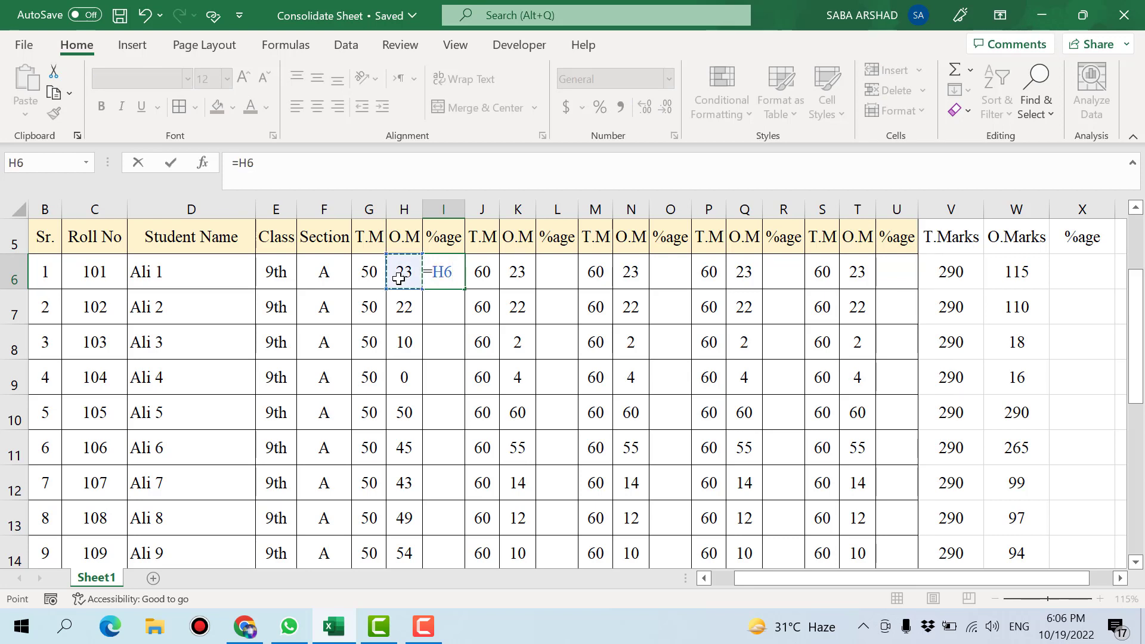
text(/)
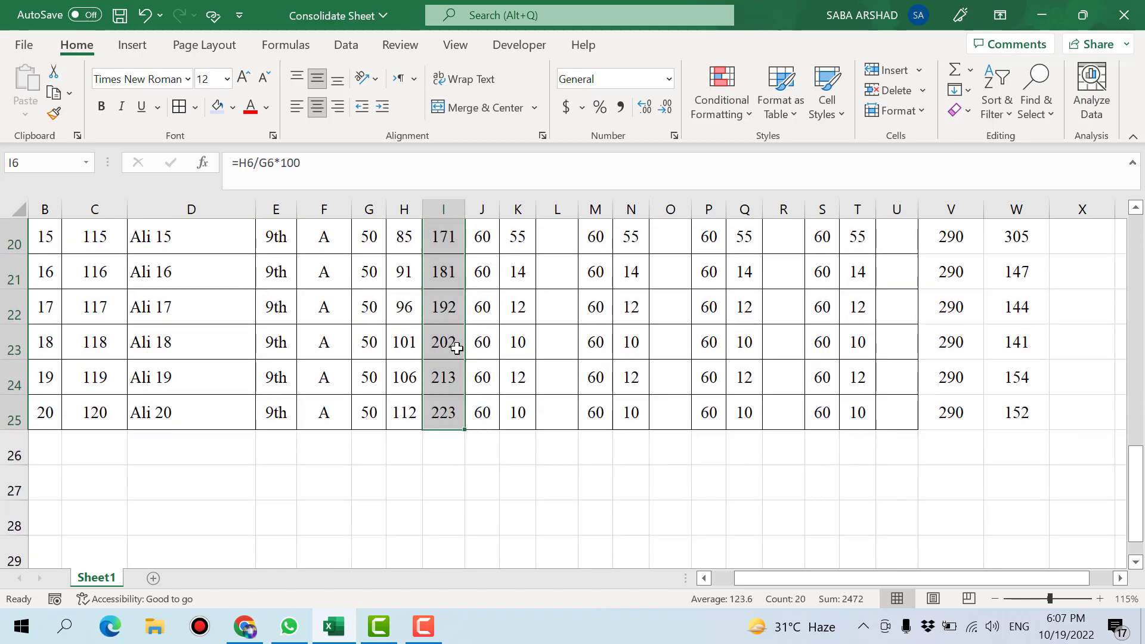
scroll(457, 349, up, 5)
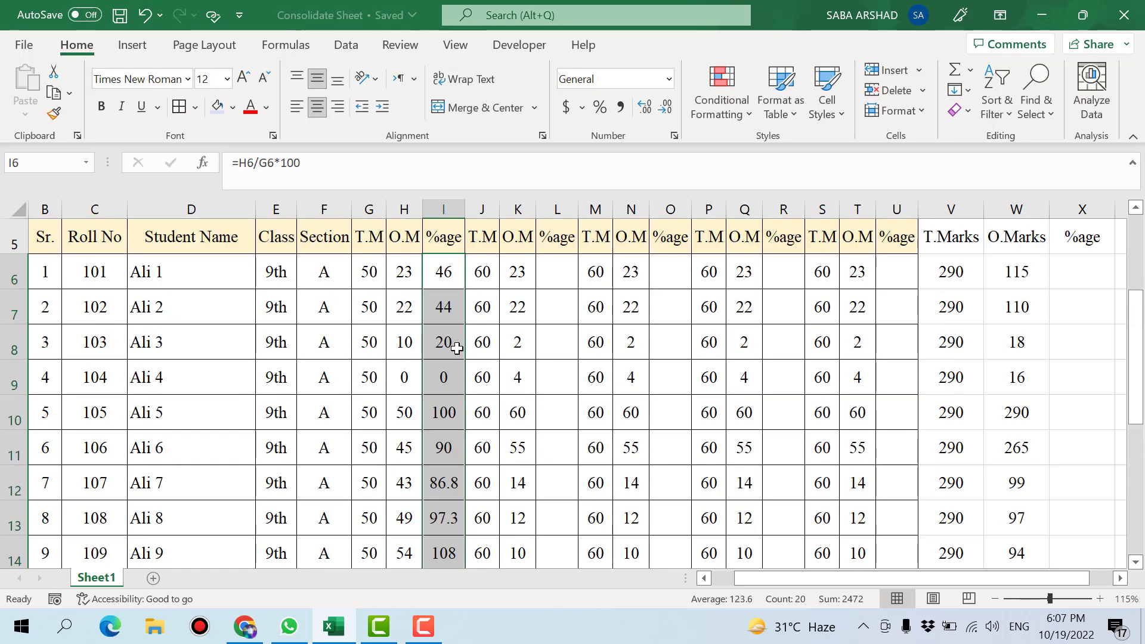
scroll(457, 348, down, 2)
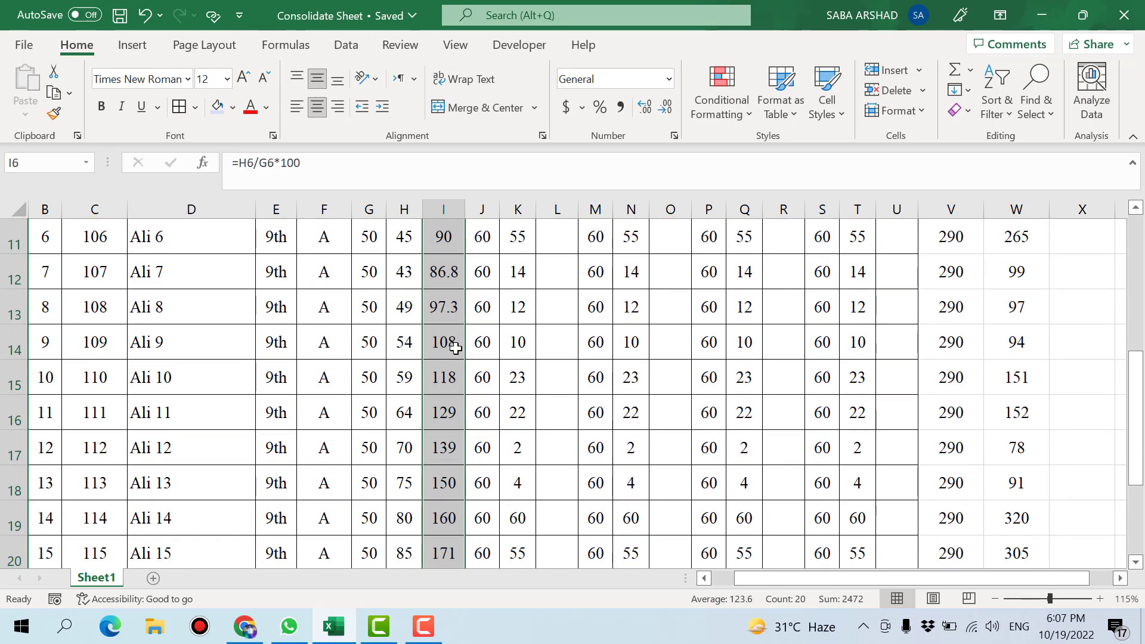
scroll(457, 349, down, 1)
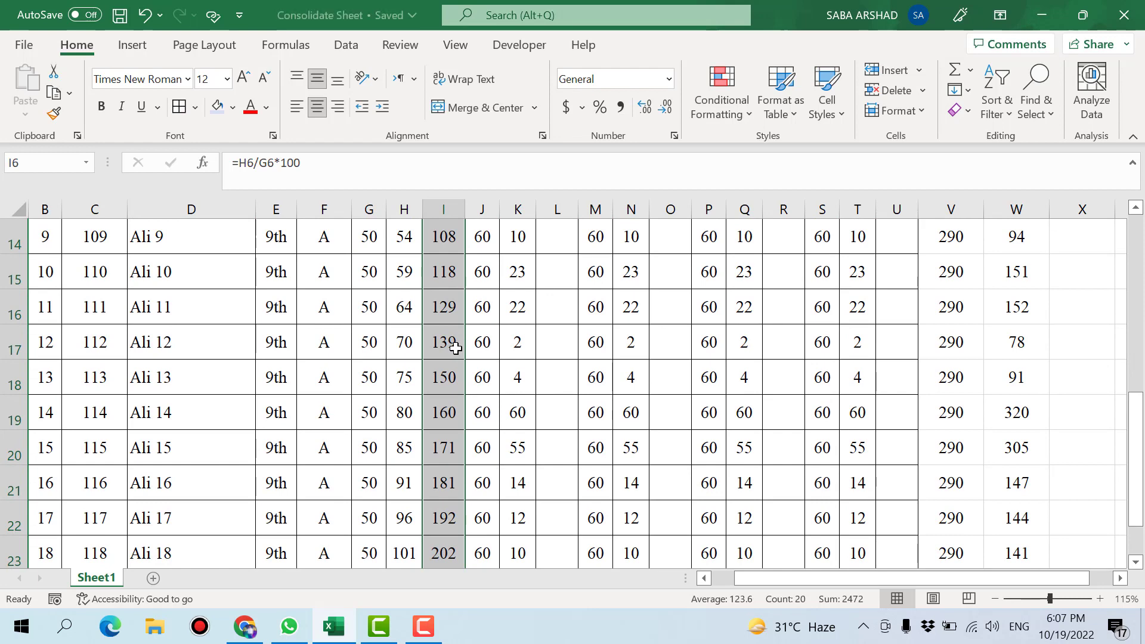
scroll(456, 348, down, 2)
scroll(456, 349, up, 2)
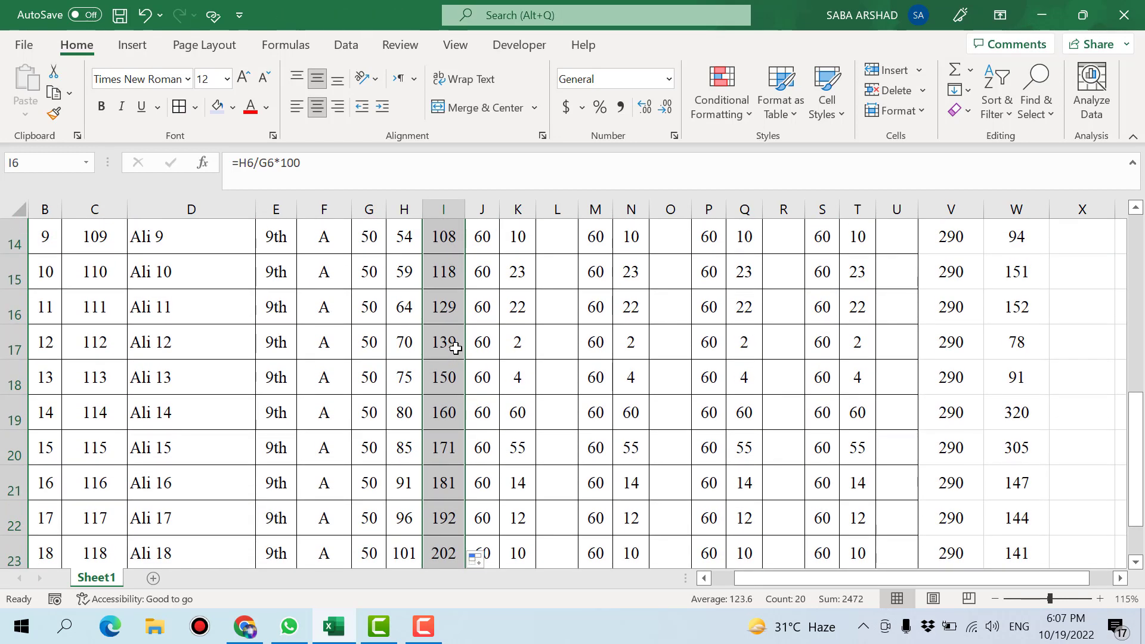
- Replace the Math O.M values down to H25 by extending the descending series from 23 and 22 in H6:H7
scroll(456, 349, up, 3)
drag(405, 271, 419, 518)
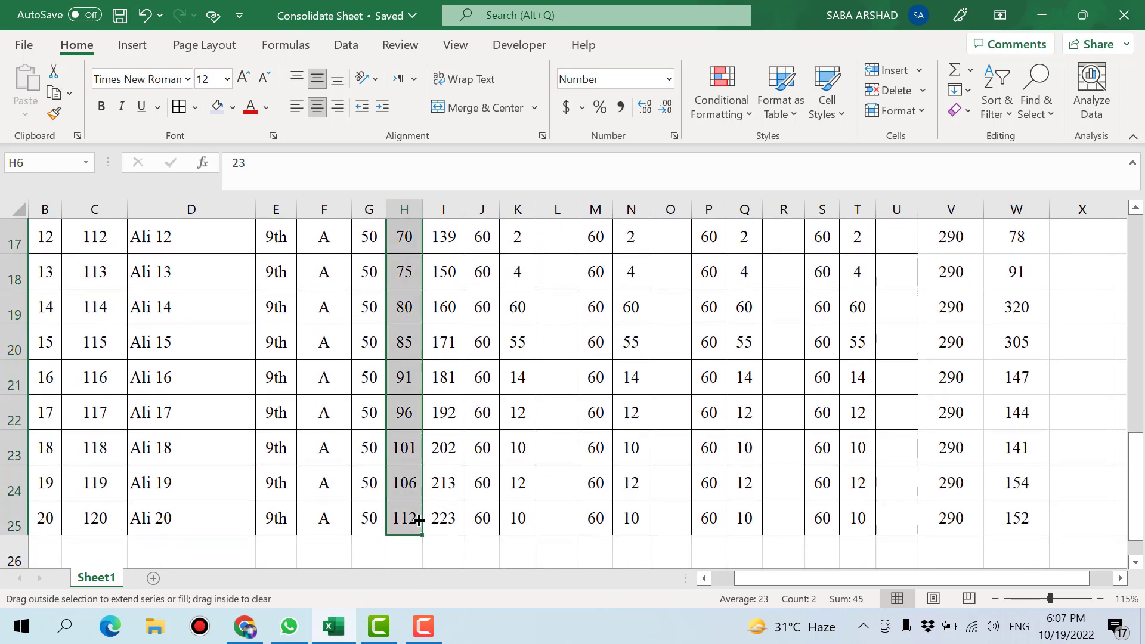
click(456, 483)
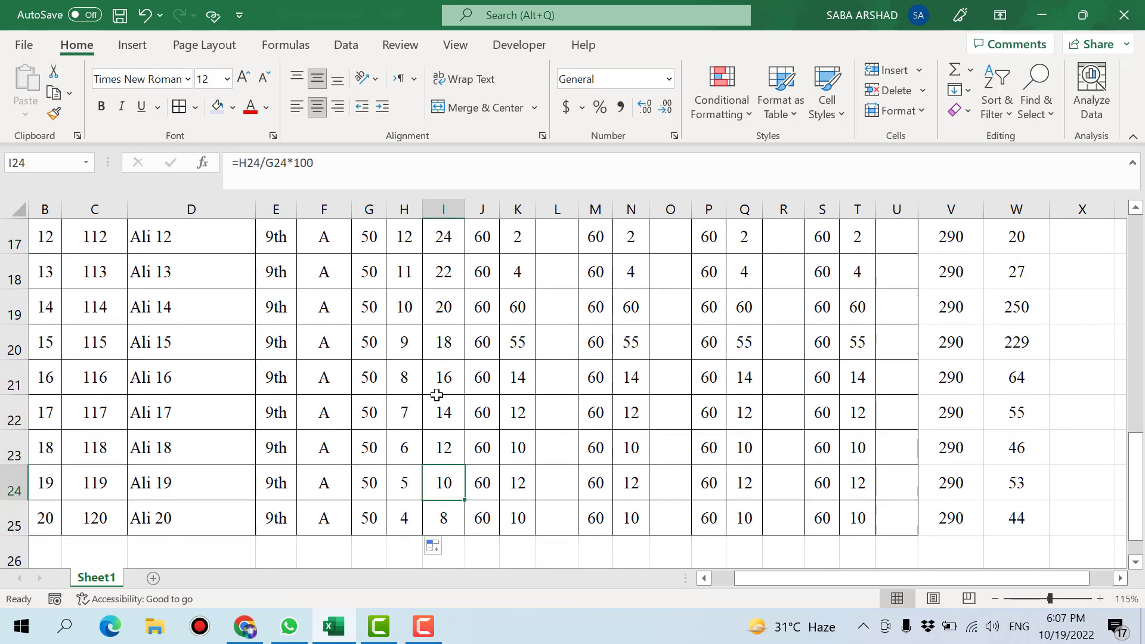
scroll(447, 418, up, 1)
scroll(452, 443, down, 1)
scroll(452, 443, up, 1)
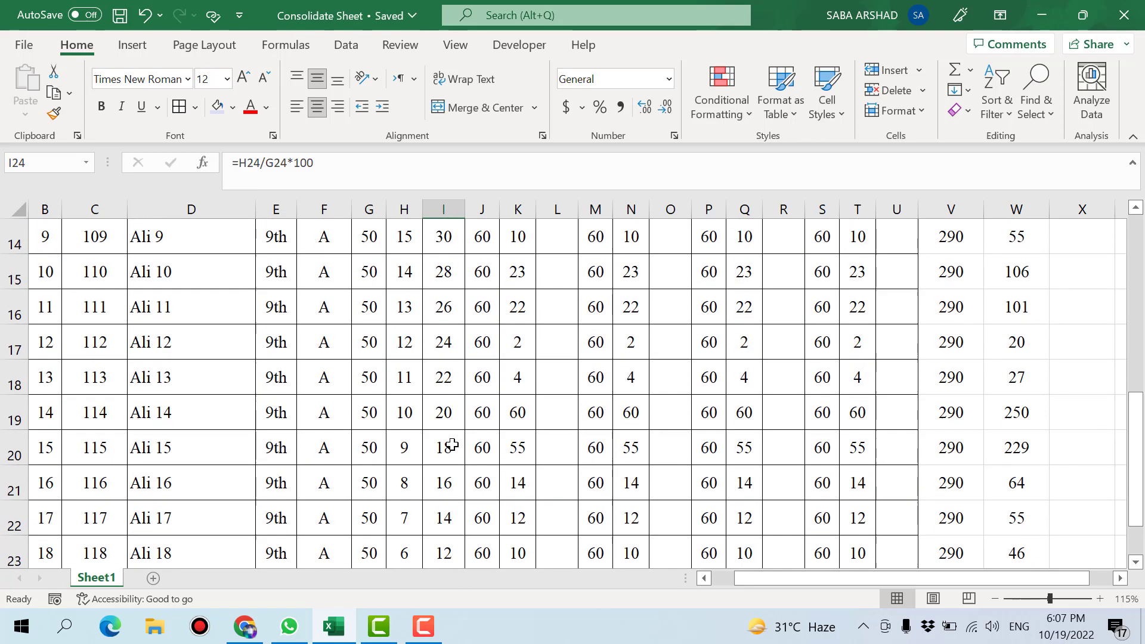
click(514, 377)
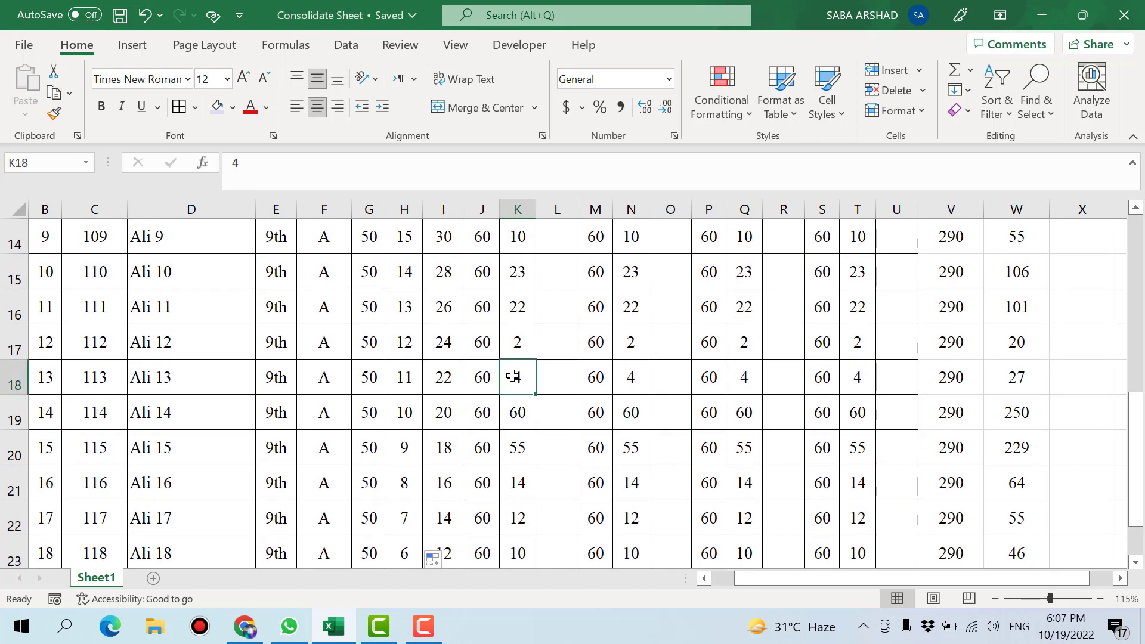
scroll(450, 376, up, 4)
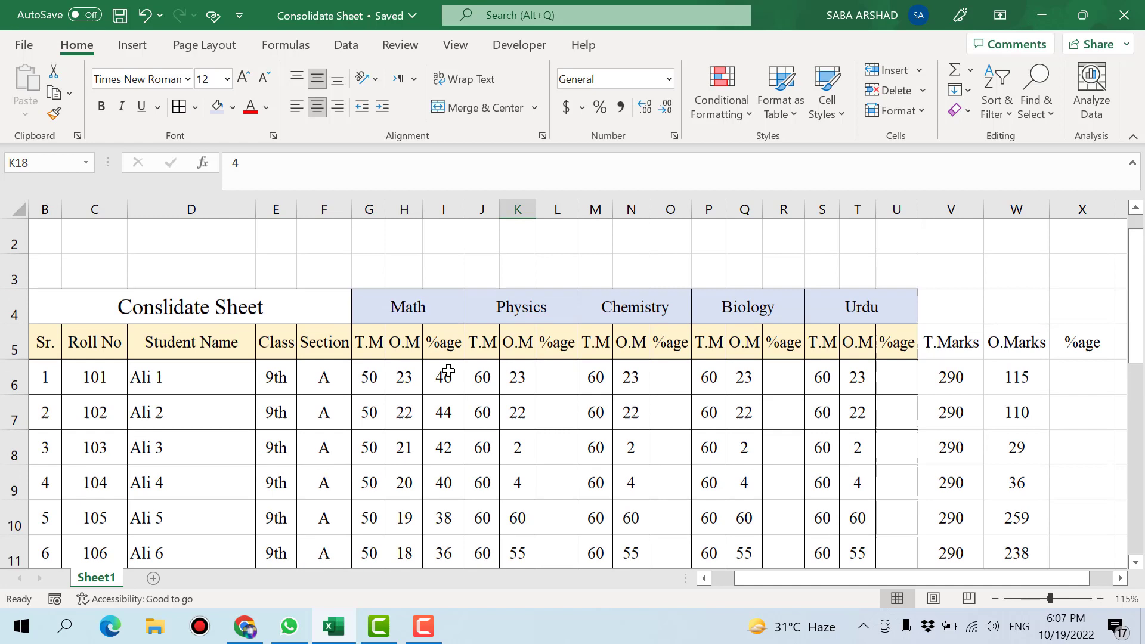
- Copy the Math percentage formula from I6 to L6, check its references and fill it down the Physics %age column
click(409, 372)
click(444, 377)
key(ctrl+c)
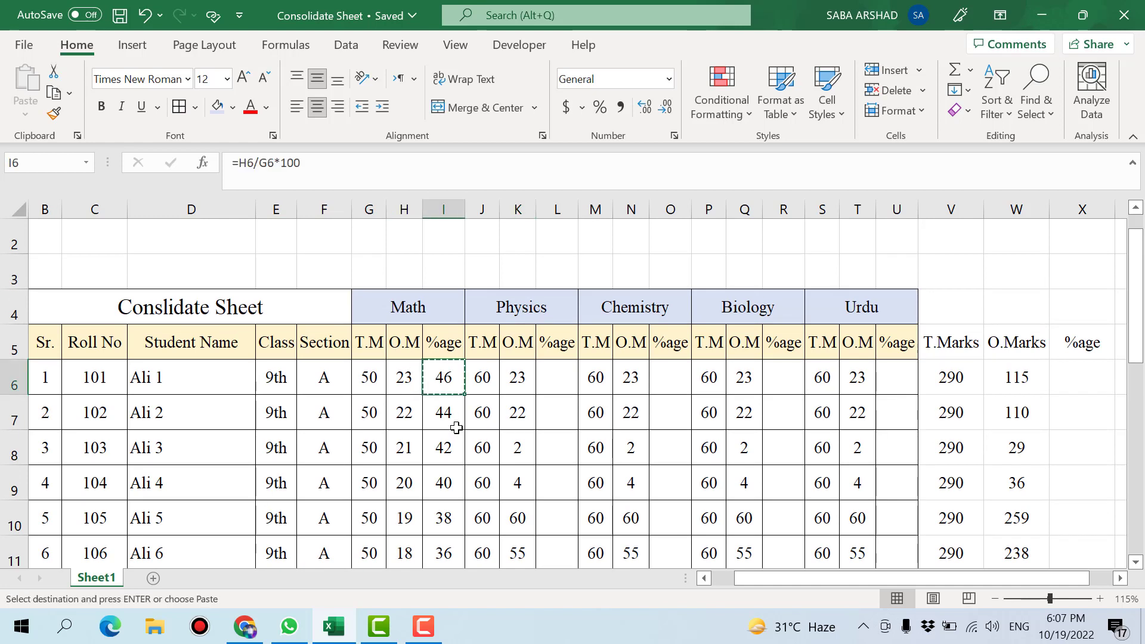
click(543, 378)
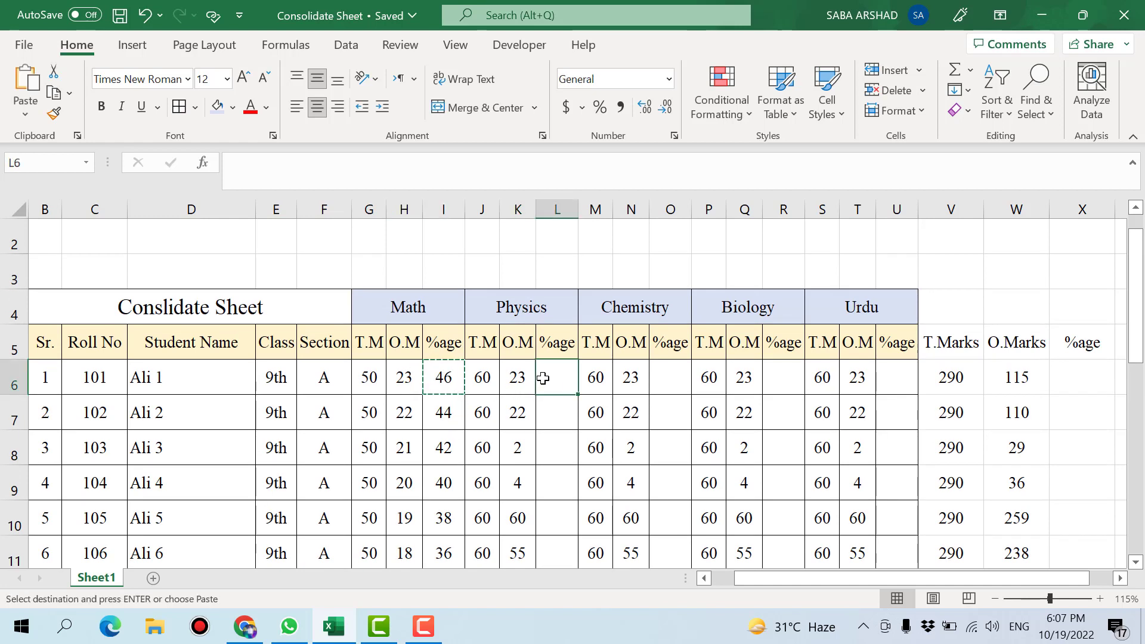
key(ctrl+v)
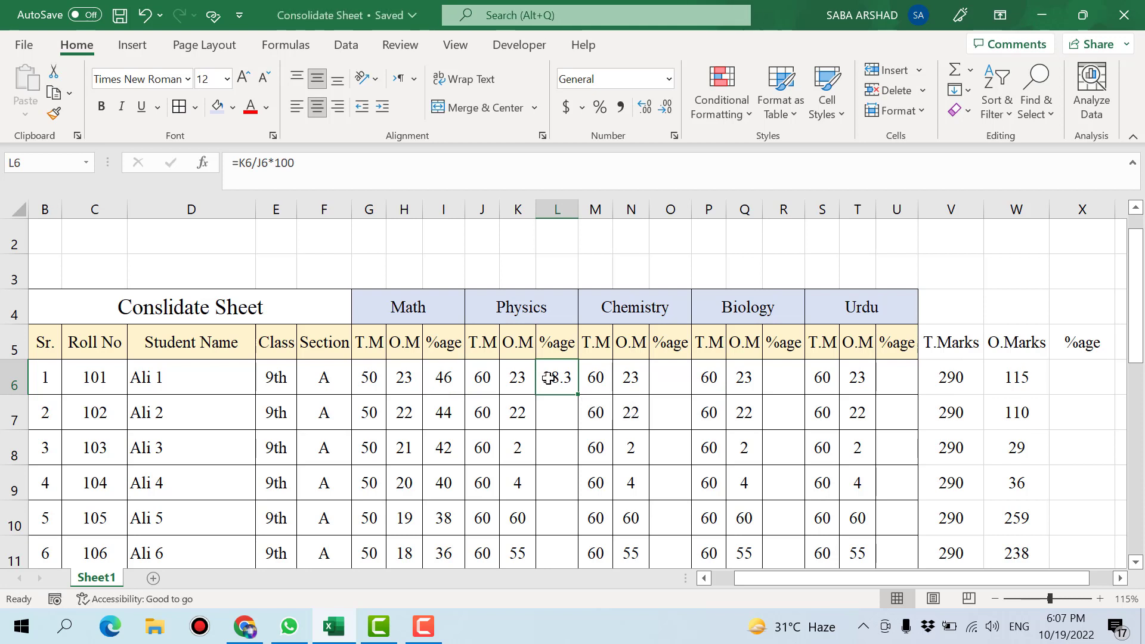
double_click(564, 388)
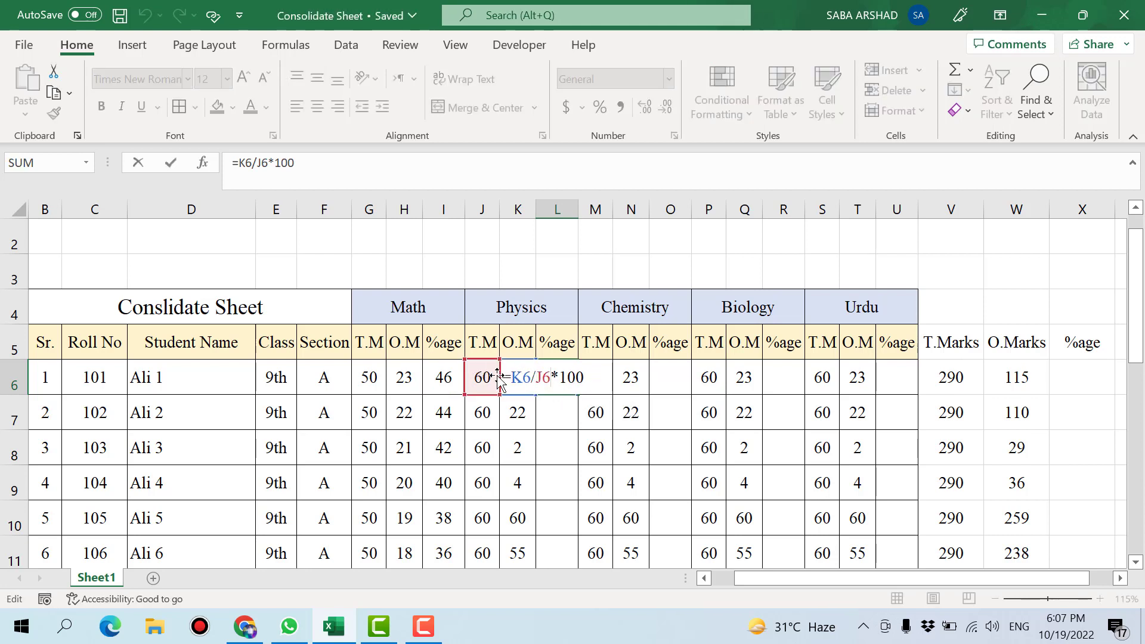
key(Return)
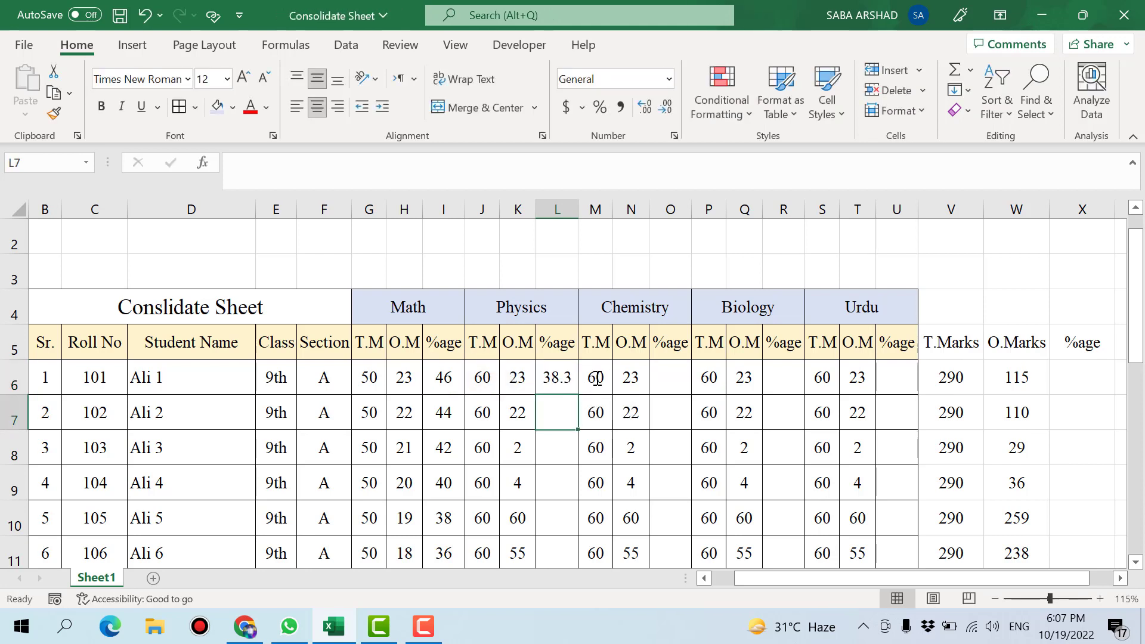
click(570, 386)
double_click(571, 386)
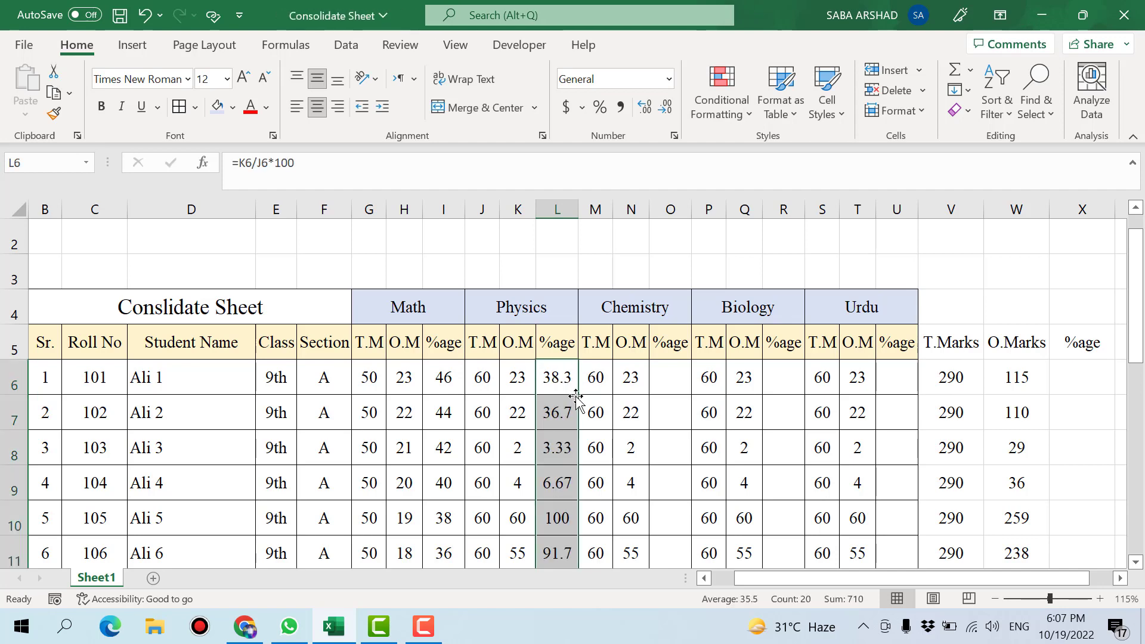
scroll(576, 399, down, 5)
scroll(575, 398, up, 5)
- Copy the Physics percentage formula from L6 to O6 and fill it down the Chemistry %age column
click(570, 385)
key(ctrl+c)
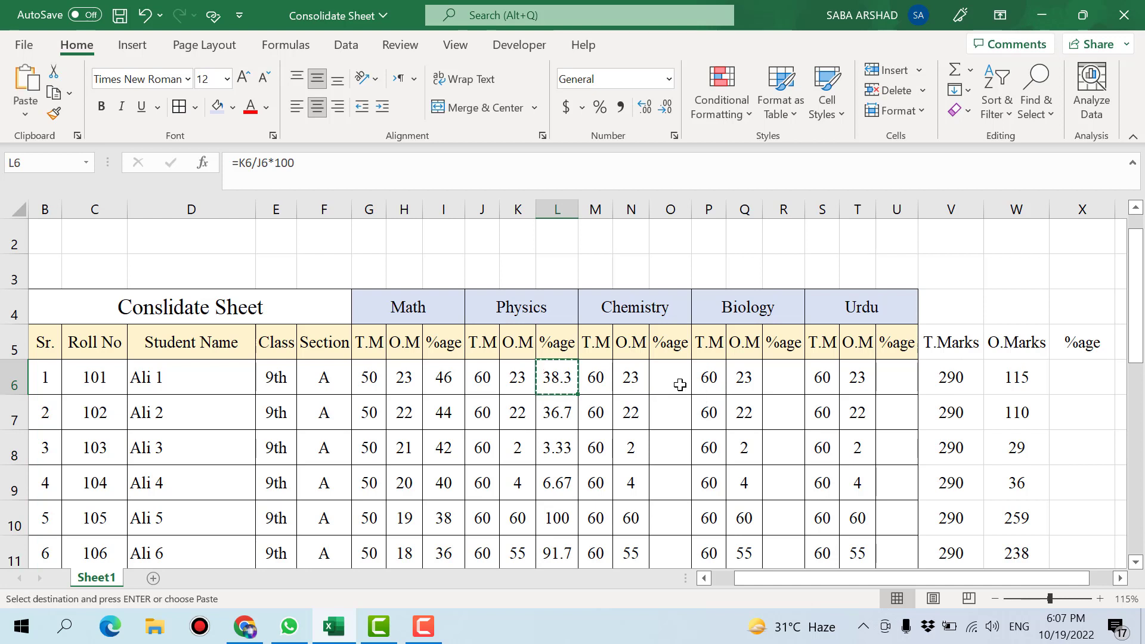
click(679, 383)
key(ctrl+v)
double_click(691, 394)
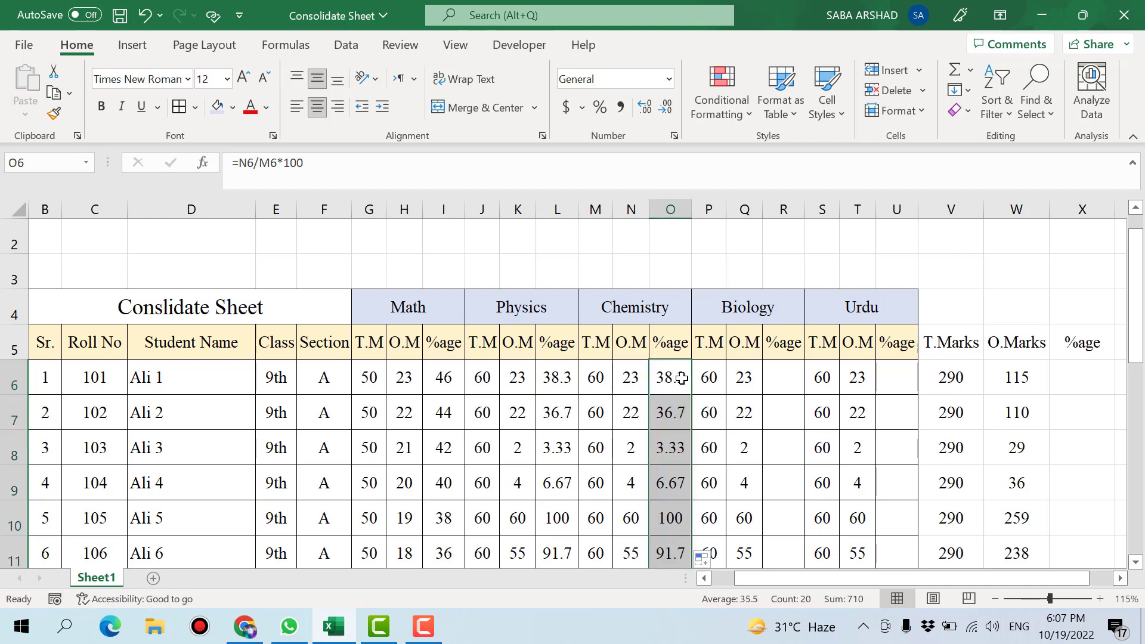
- Copy the Chemistry percentage formula from O6 to R6 and fill it down the Biology %age column
click(682, 377)
key(ctrl+c)
click(775, 378)
key(ctrl+v)
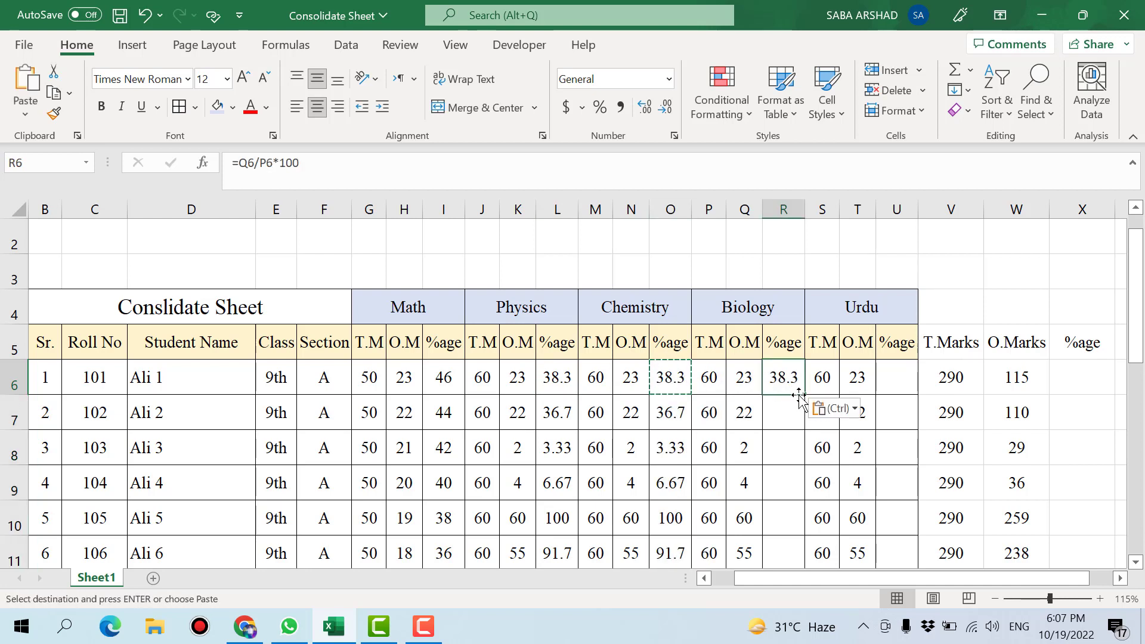
double_click(804, 395)
- Copy the Biology percentage formula from R6 to U6, fill it down the Urdu %age column and save the workbook
click(783, 381)
key(ctrl+c)
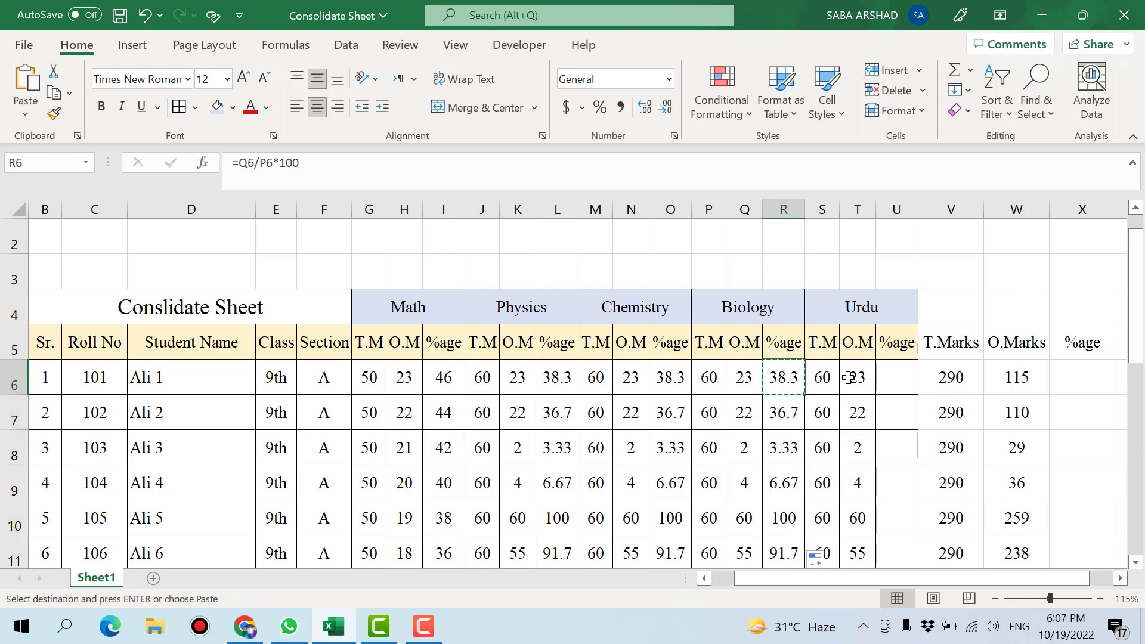
click(899, 377)
key(ctrl+v)
double_click(916, 394)
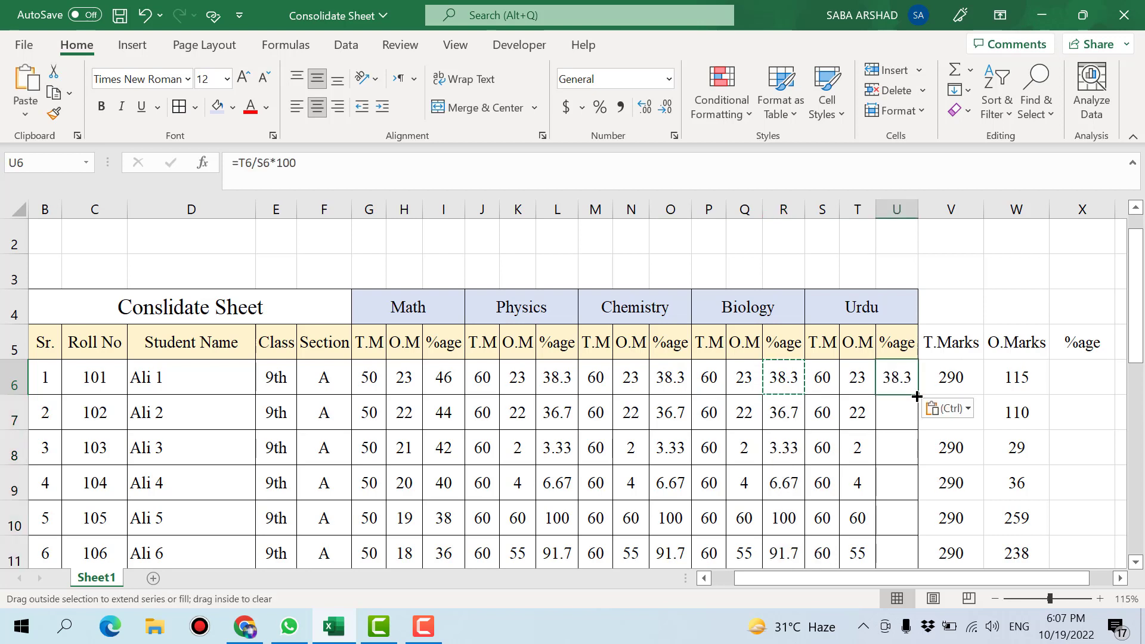
key(ctrl+s)
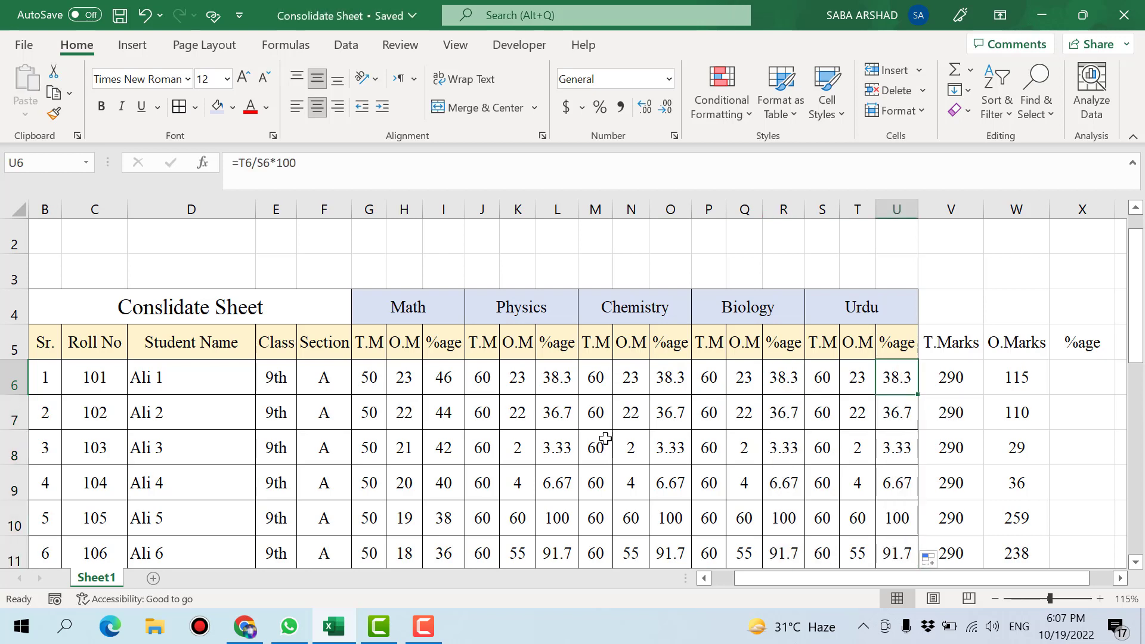
- Copy the percentage formula from U6 to X6, fill it down the overall %age column and save the workbook
scroll(881, 578, right, 1)
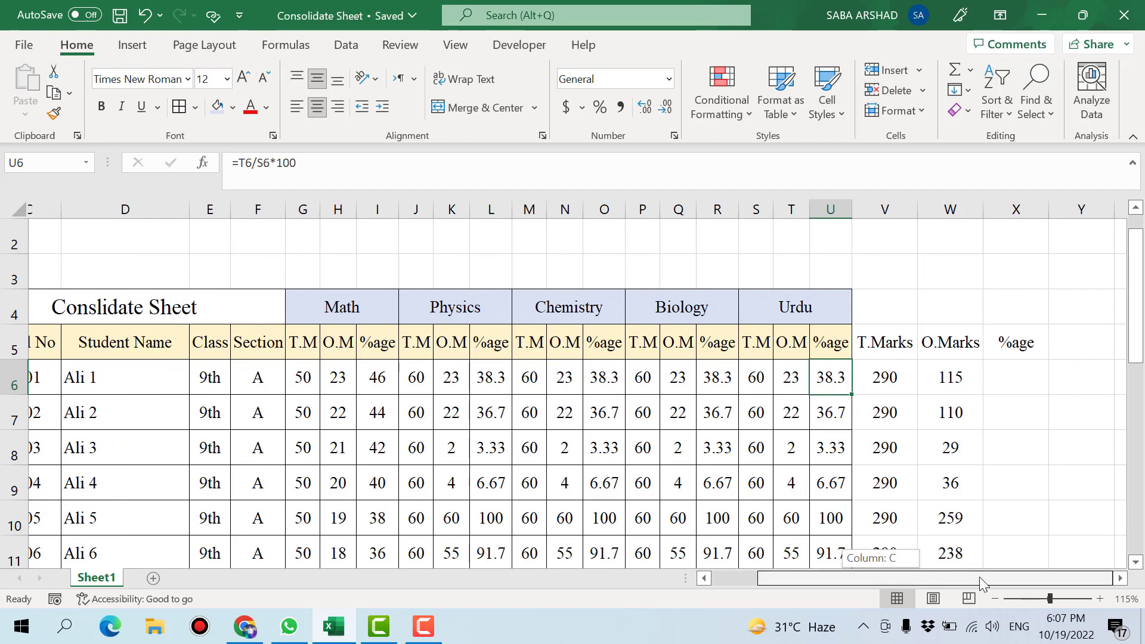
click(997, 370)
click(825, 382)
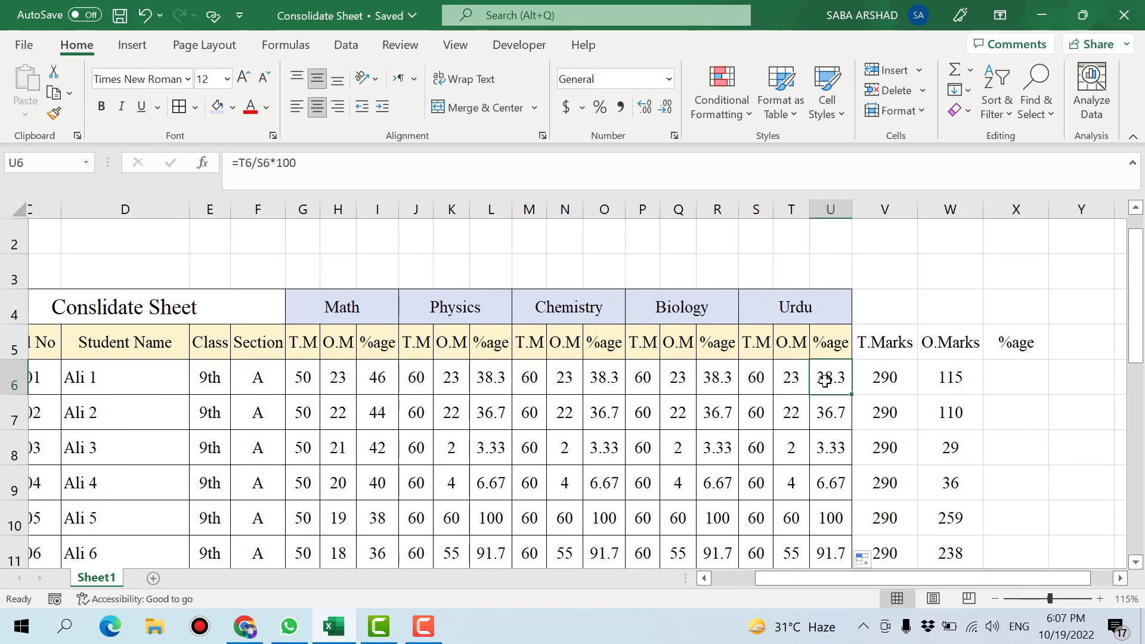
key(ctrl+c)
click(1014, 376)
key(ctrl+v)
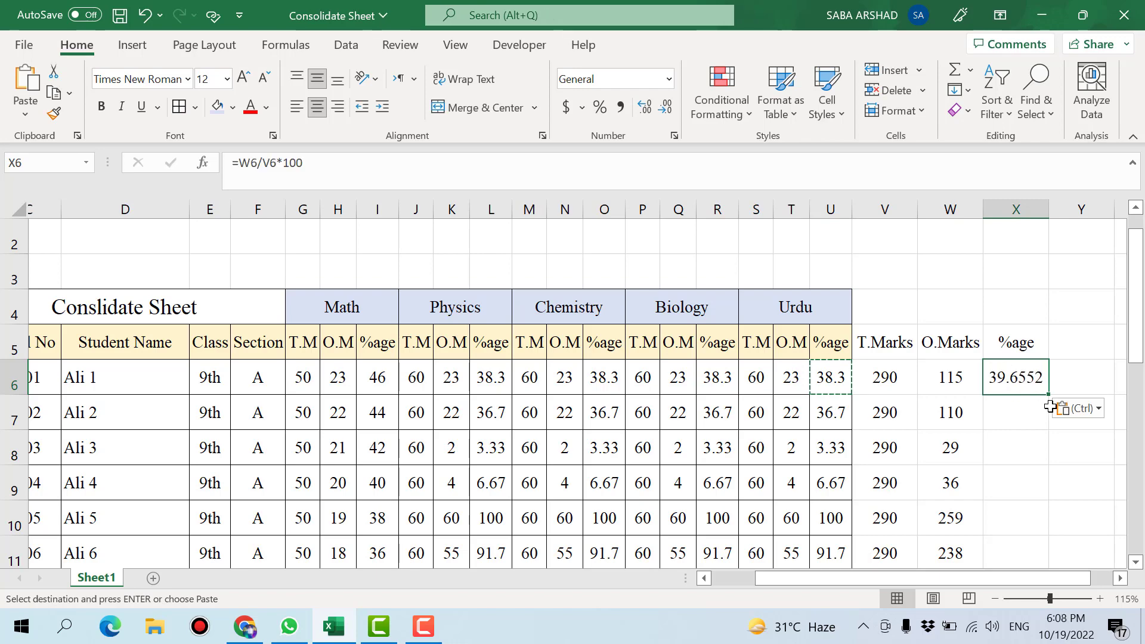
double_click(1053, 397)
key(ctrl+s)
scroll(1042, 423, down, 5)
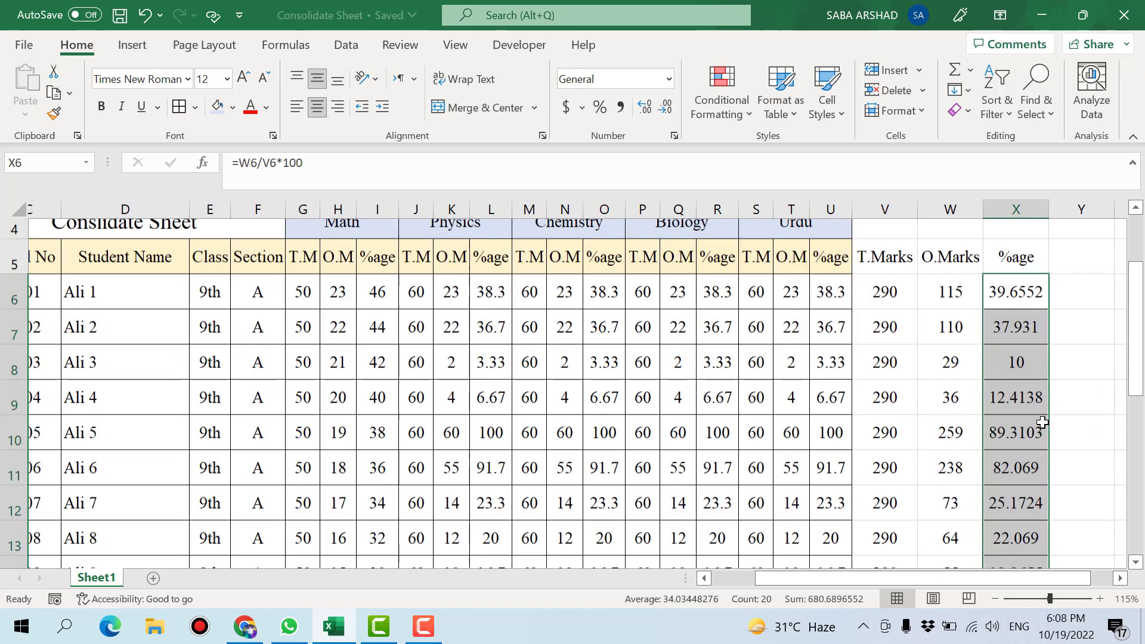
scroll(1042, 422, up, 5)
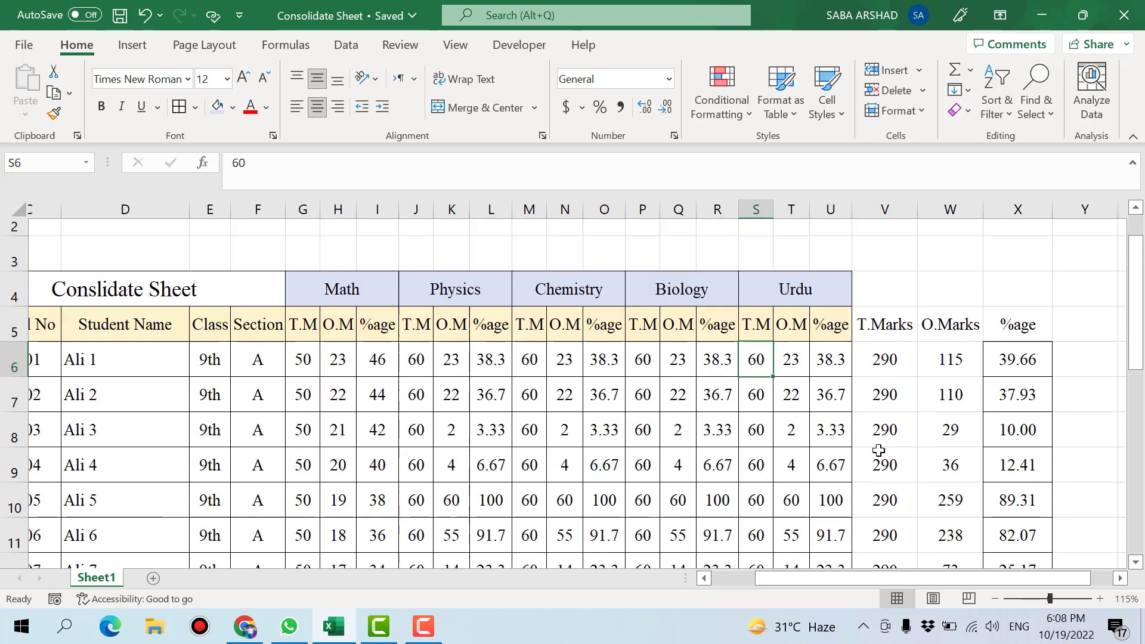
scroll(847, 449, up, 2)
click(567, 432)
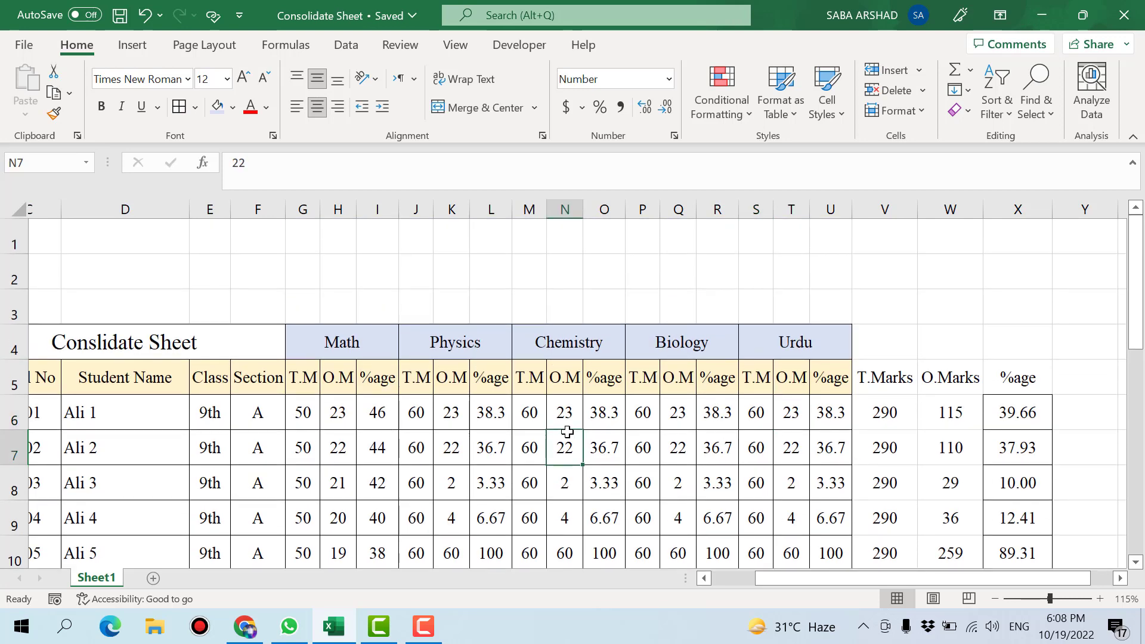
key(ctrl+s)
- Enter the percentage formula note "O.M/T.M * 100" in cell L2 above the table
scroll(567, 434, down, 1)
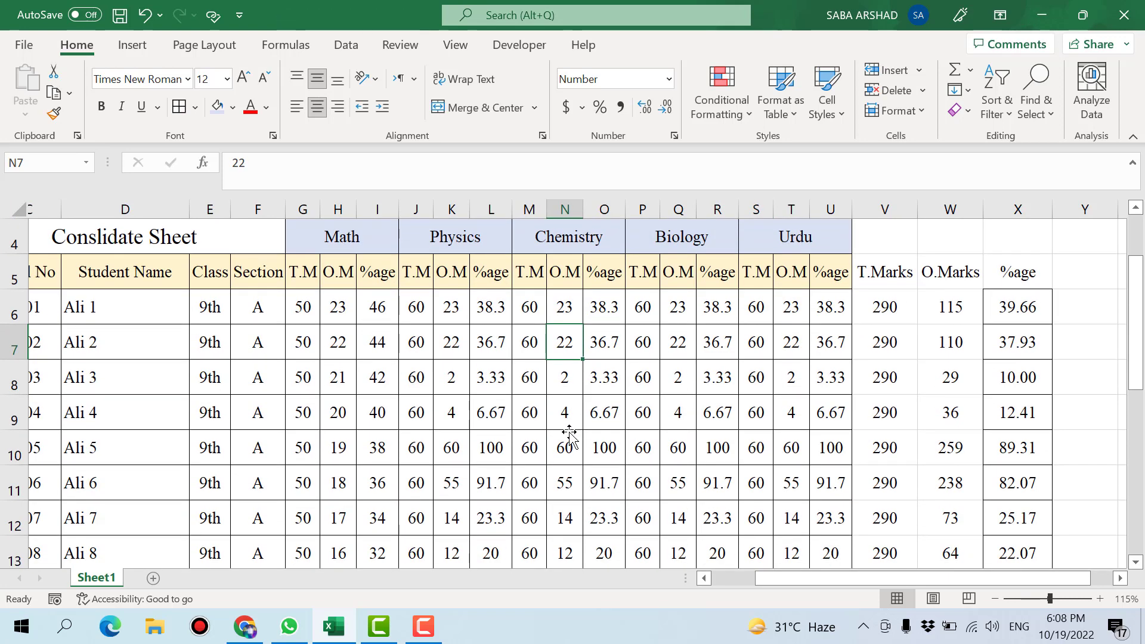
scroll(540, 383, up, 1)
click(487, 301)
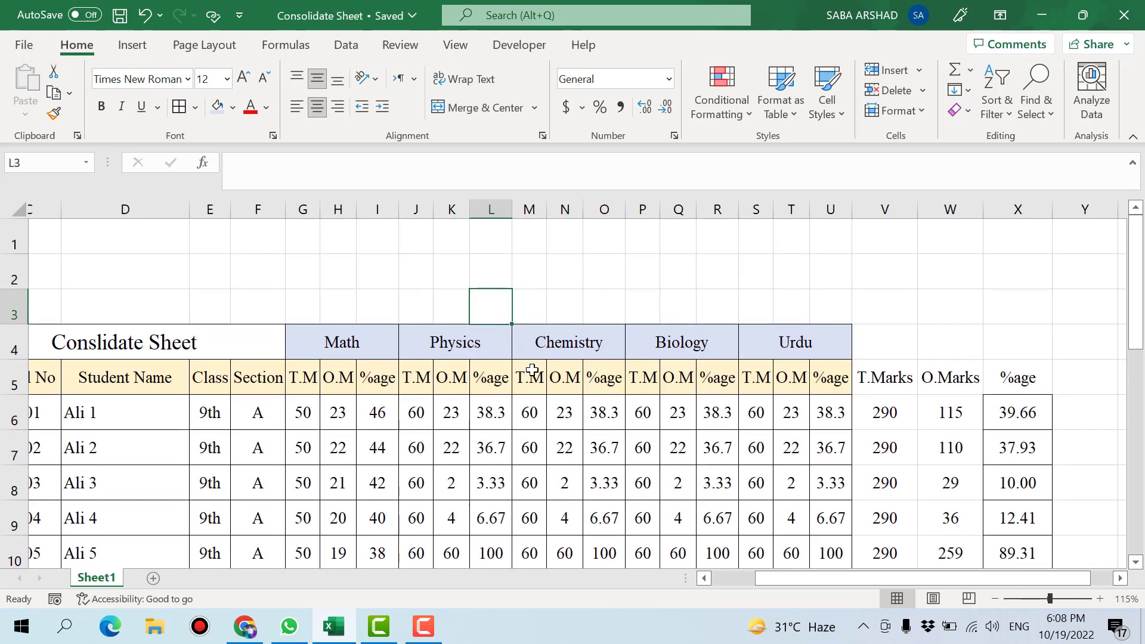
scroll(531, 370, down, 1)
scroll(519, 346, up, 1)
click(502, 271)
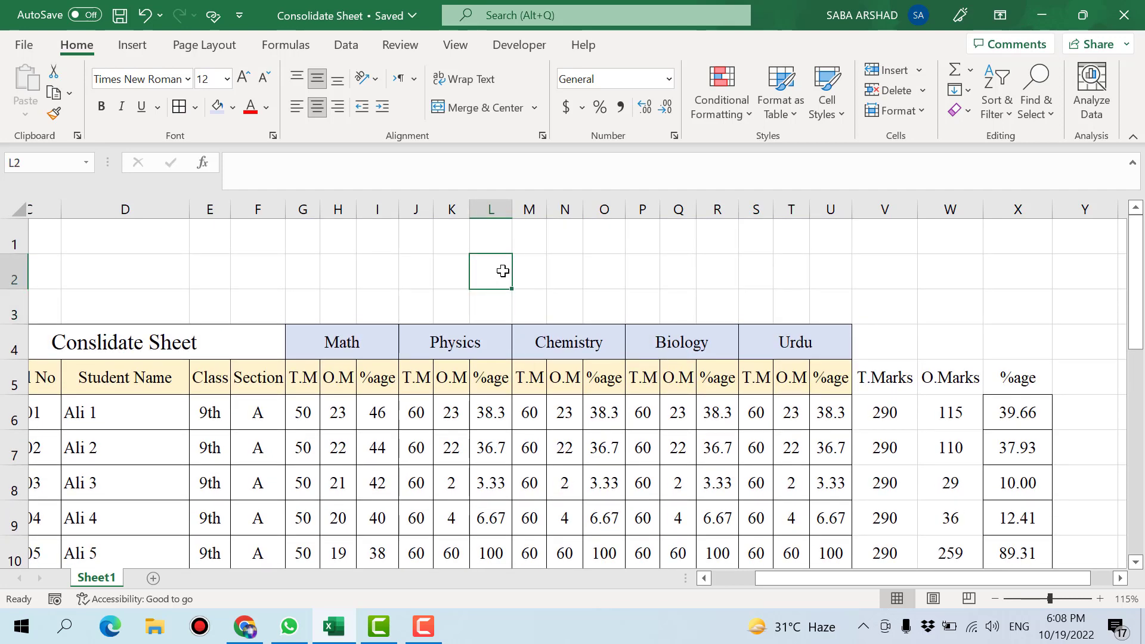
text(O.M)
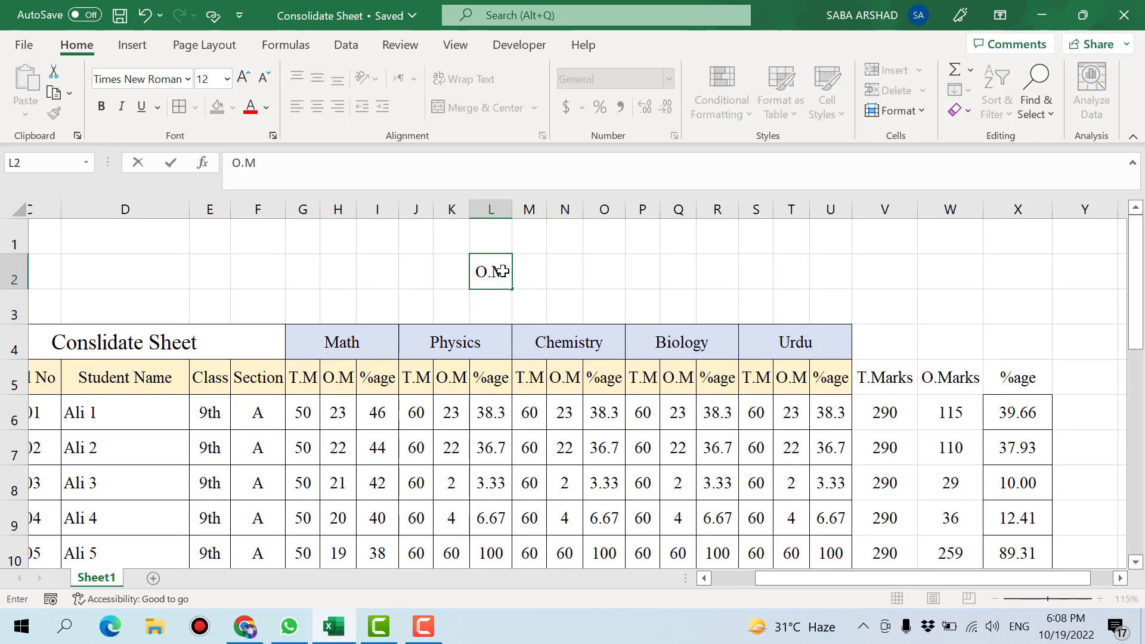
text(/T)
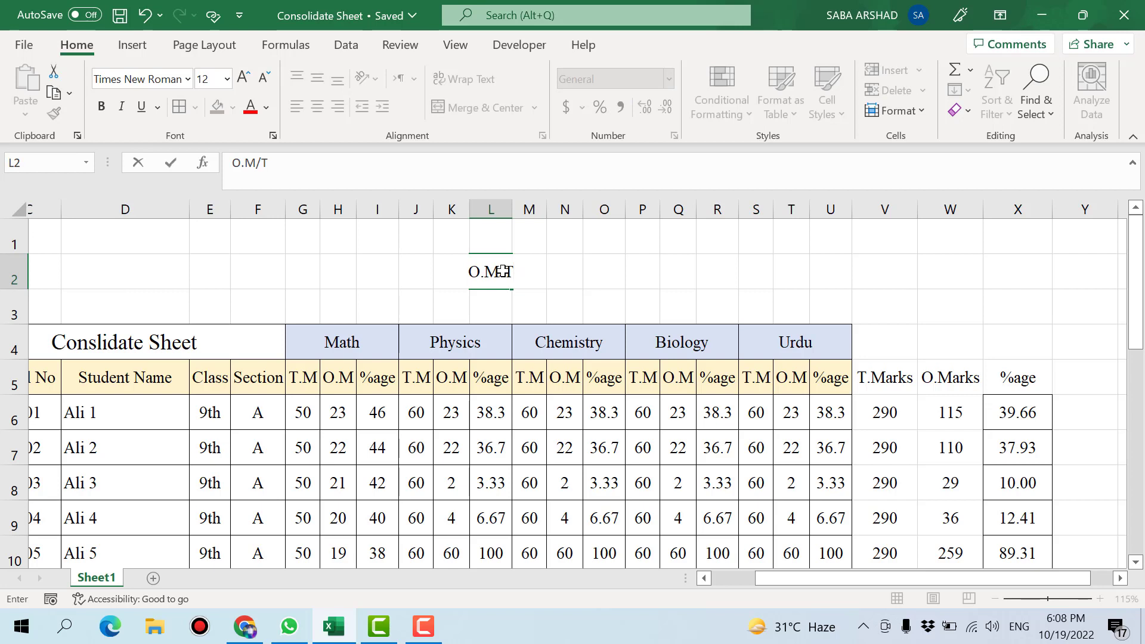
text(.M)
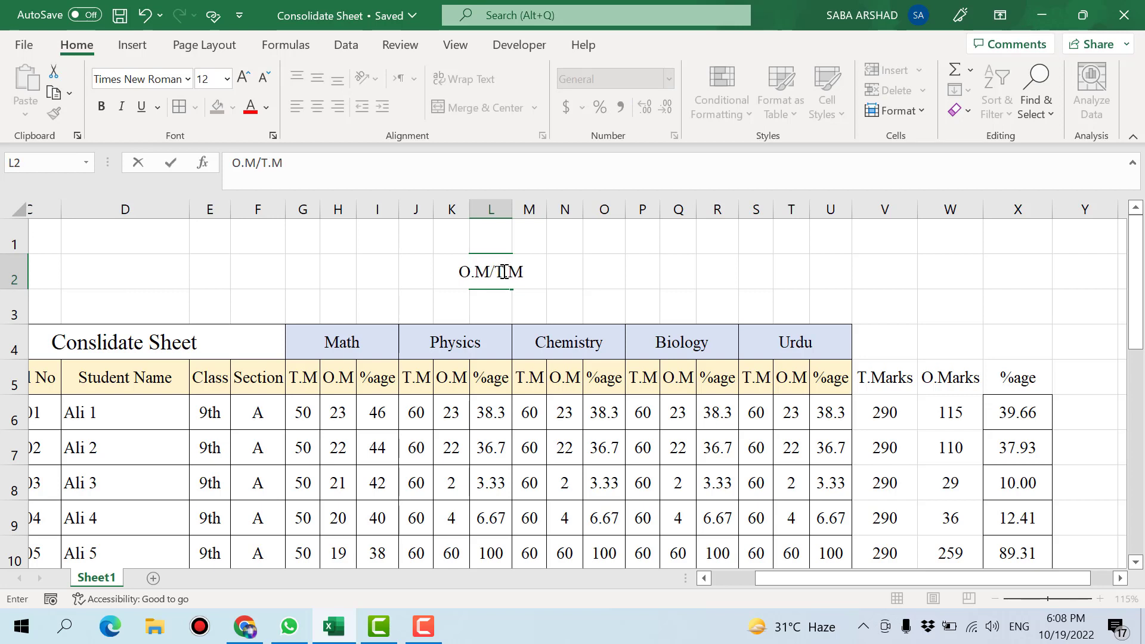
text(* 100)
key(Return)
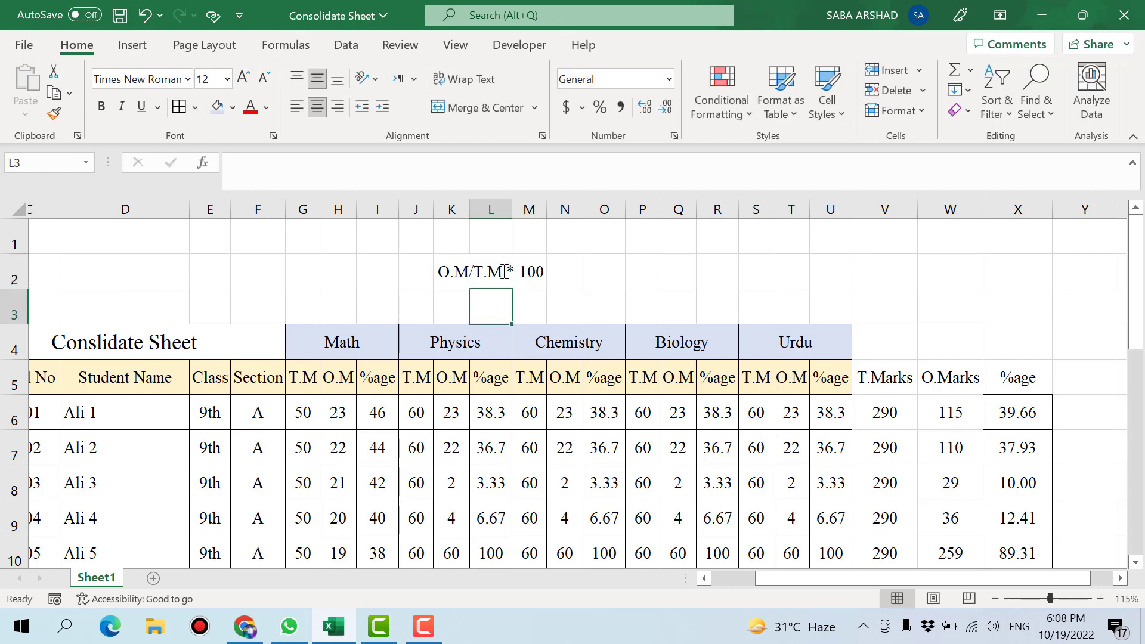
- Clear X6:X9 in the overall %age column and enter the formula =W6/V6 in X6
drag(1017, 413, 1018, 501)
key(Delete)
click(1017, 419)
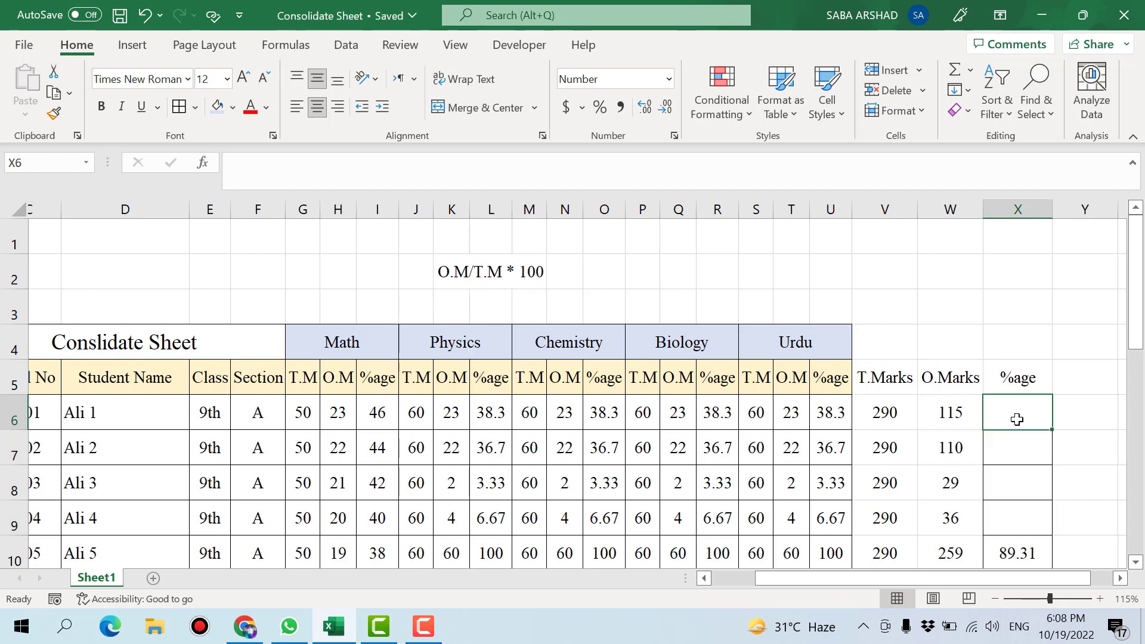
text(=)
click(967, 414)
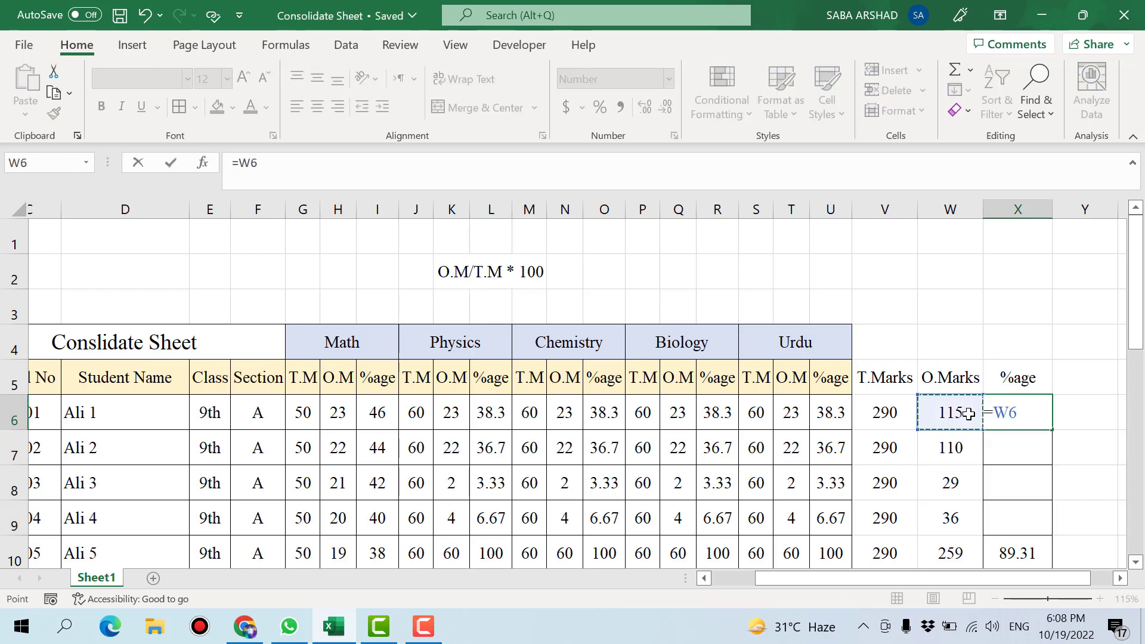
text(/)
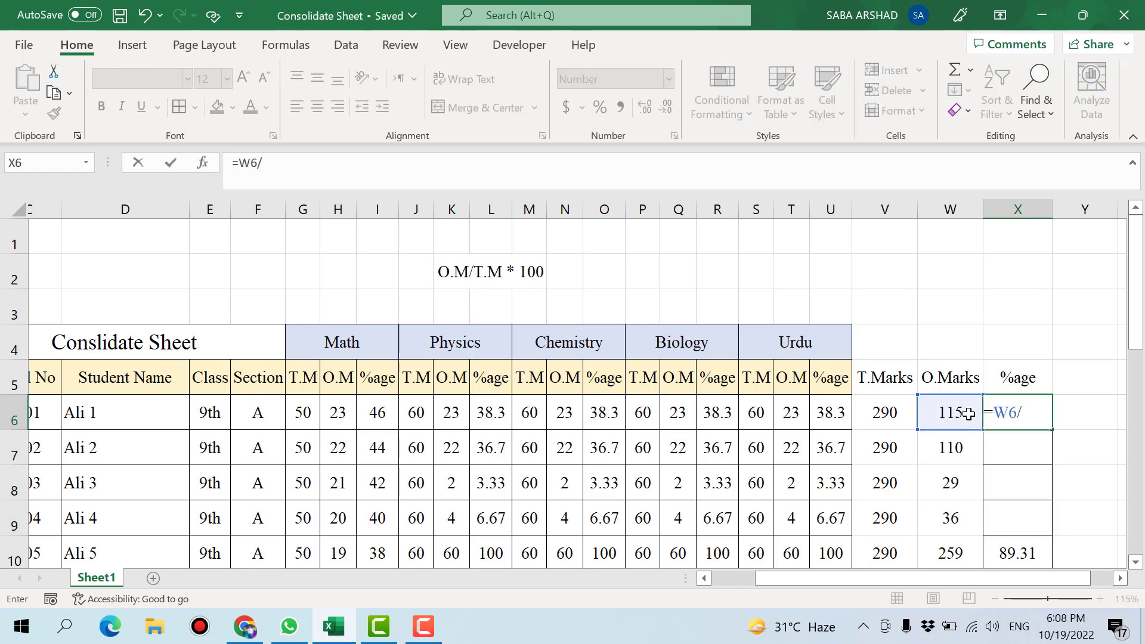
click(896, 407)
key(Return)
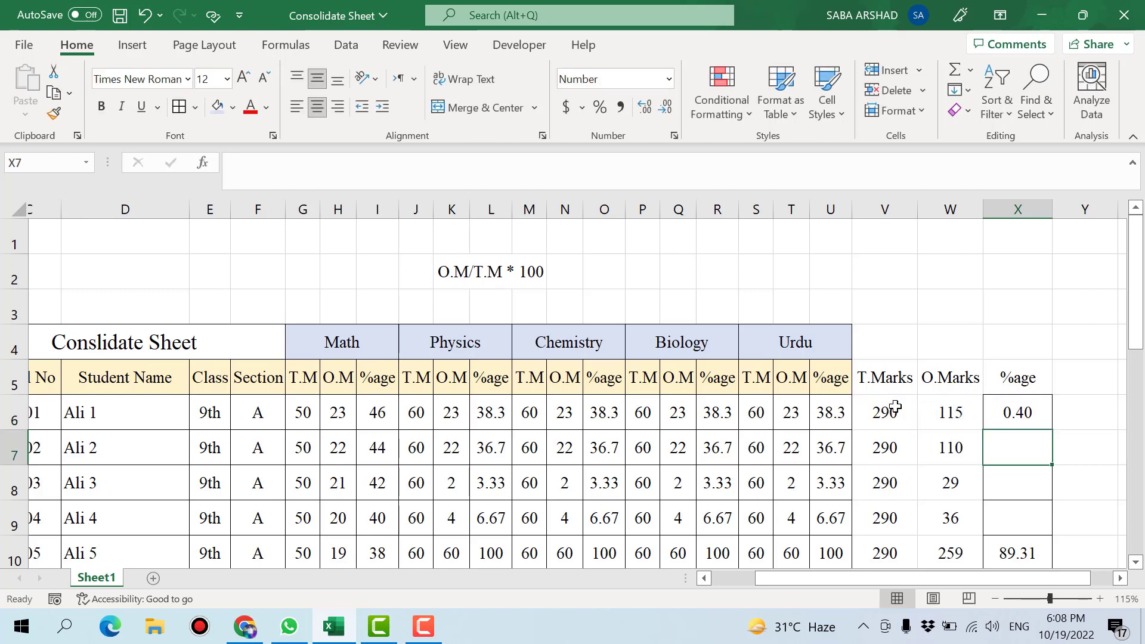
- Format X6 as a percentage, save the workbook and fill the cell down the overall %age column
click(1031, 415)
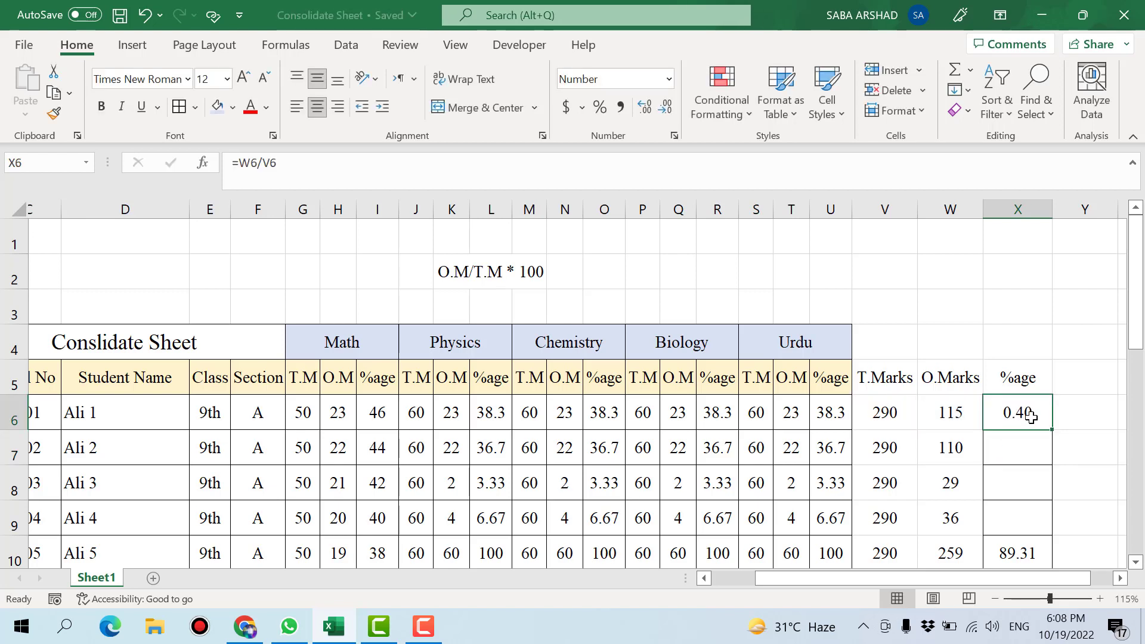
click(603, 109)
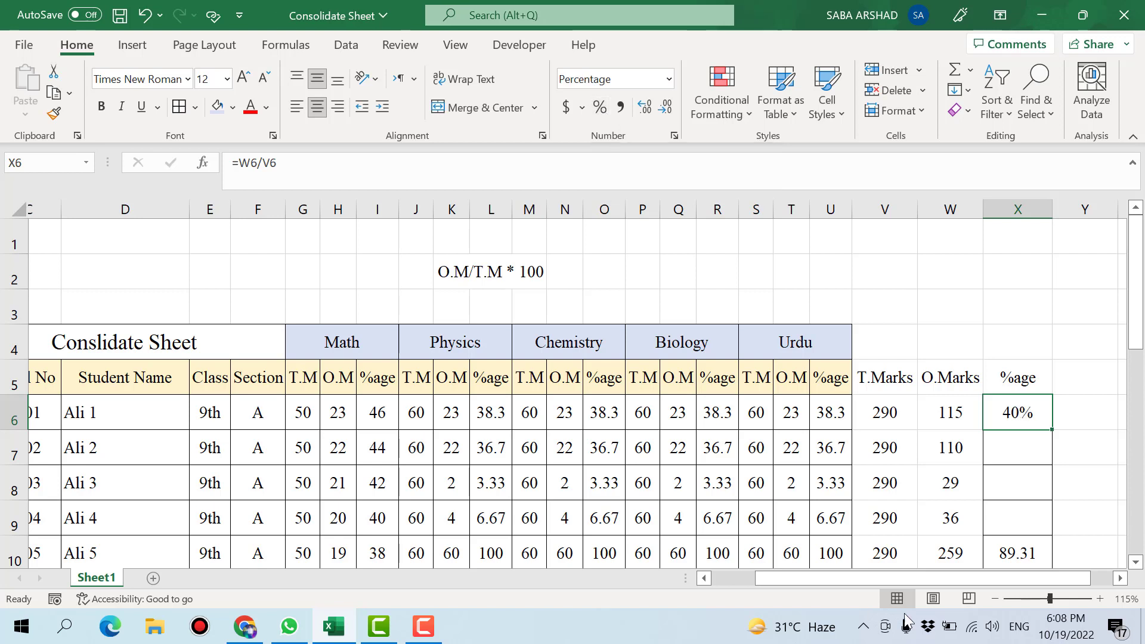
click(1028, 447)
click(1026, 414)
key(ctrl+s)
scroll(1045, 418, down, 1)
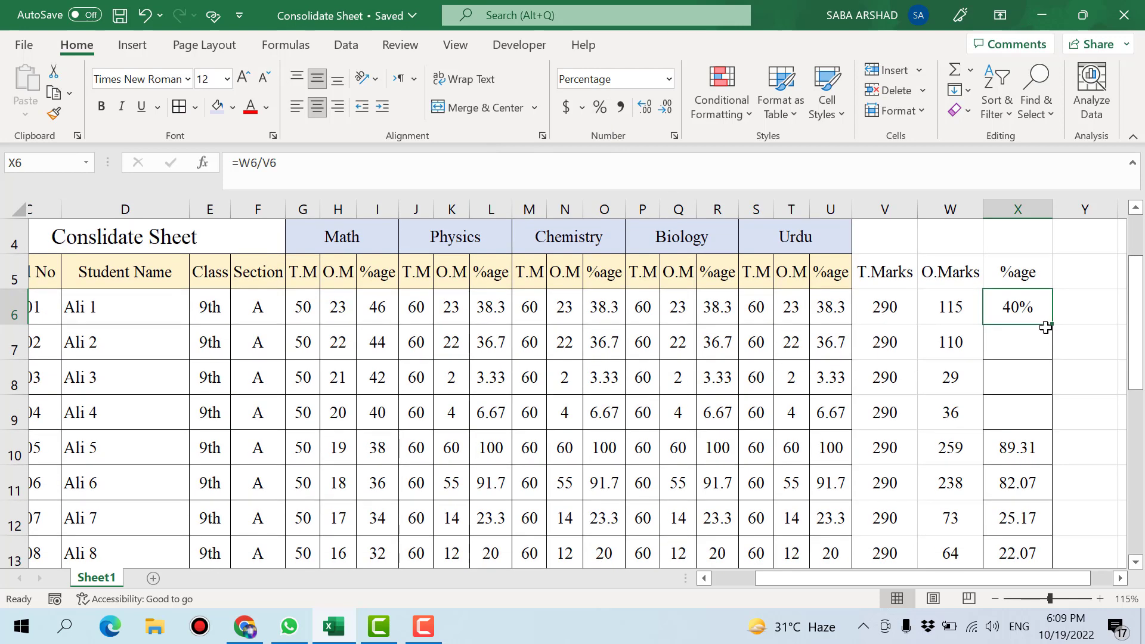
drag(1052, 323, 1049, 421)
- Compare X6 with the trial formula =W6/V6*100 in Y6, clear Y6 and save the workbook
click(1077, 308)
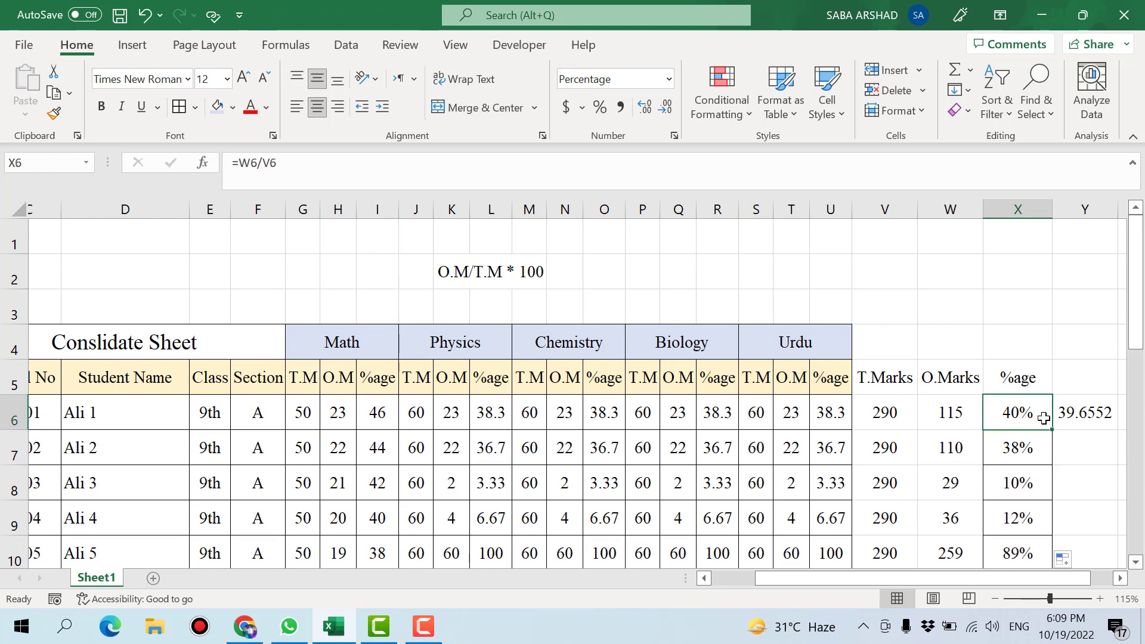
click(1078, 416)
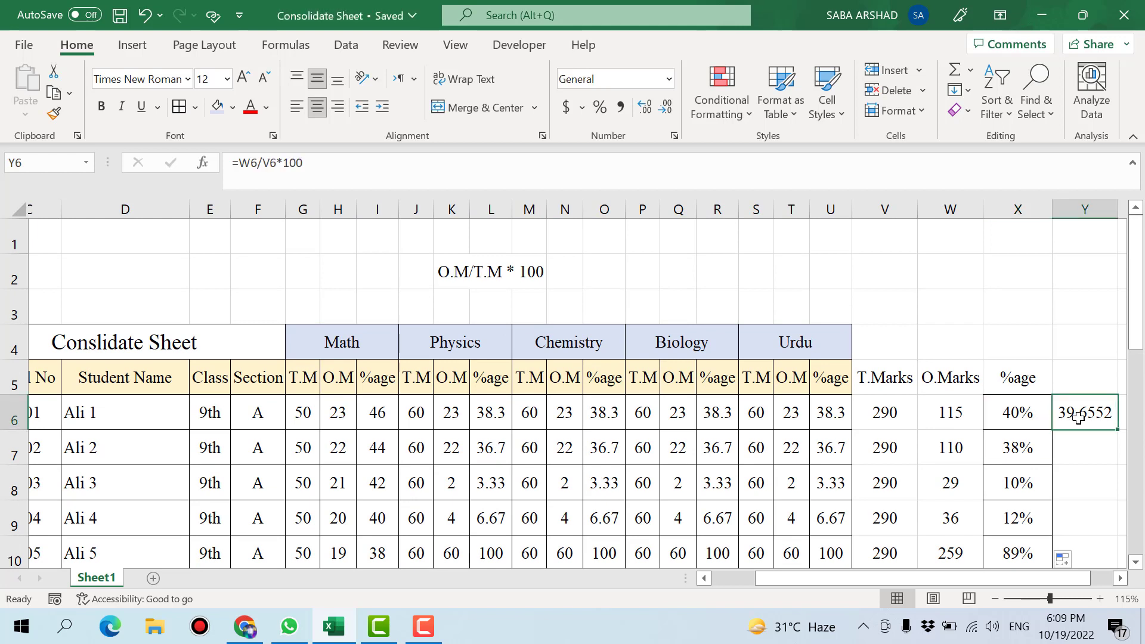
key(Delete)
key(ctrl+s)
click(997, 420)
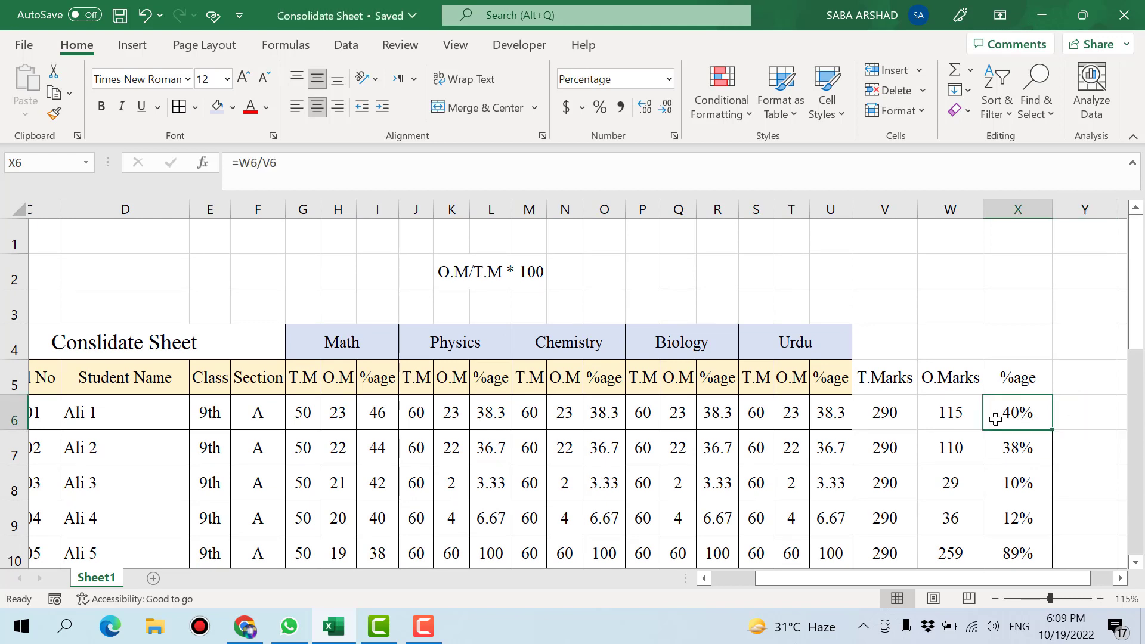
- Add the heading "Over All Total" merged across V4:X4, apply borders to the whole table and save the workbook
click(883, 347)
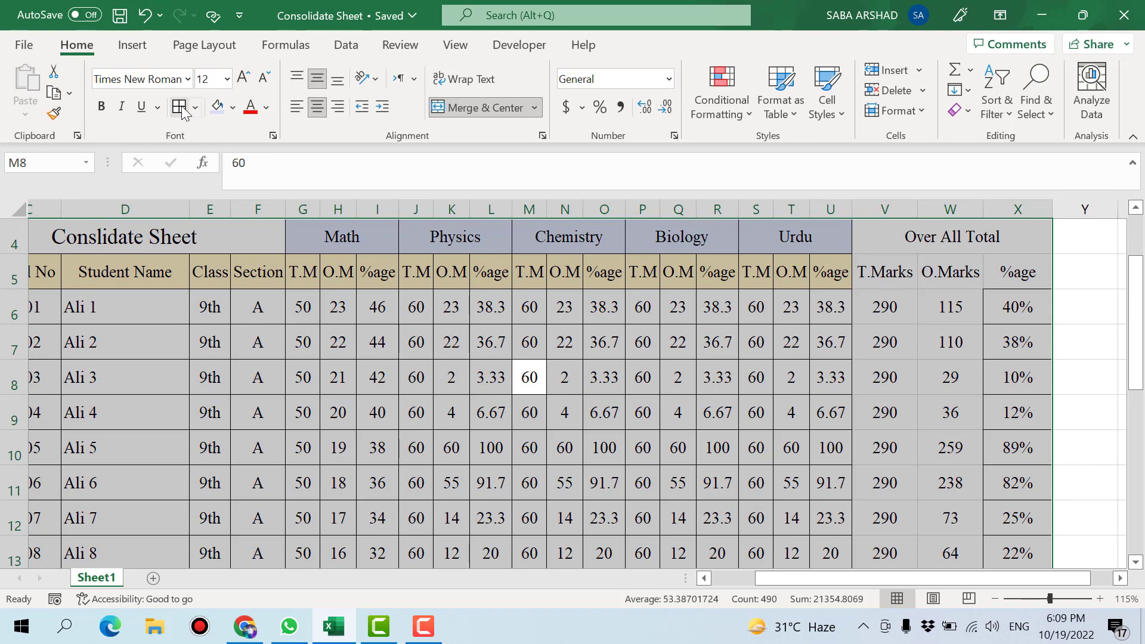
click(371, 409)
key(ctrl+s)
scroll(412, 473, down, 4)
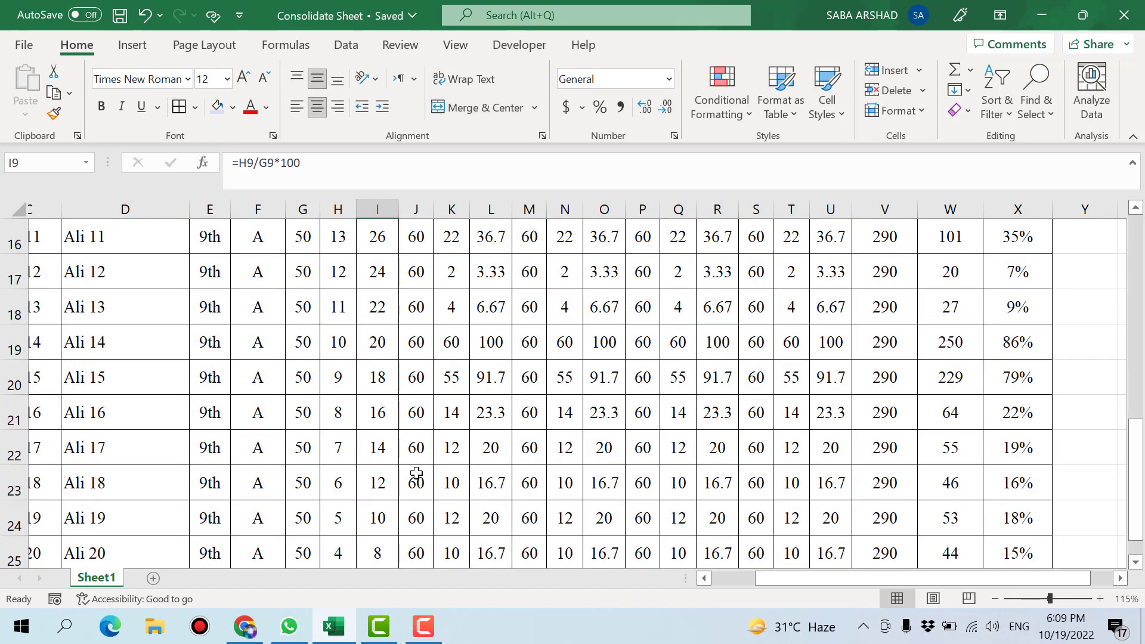
scroll(416, 473, down, 1)
scroll(418, 472, up, 6)
click(544, 407)
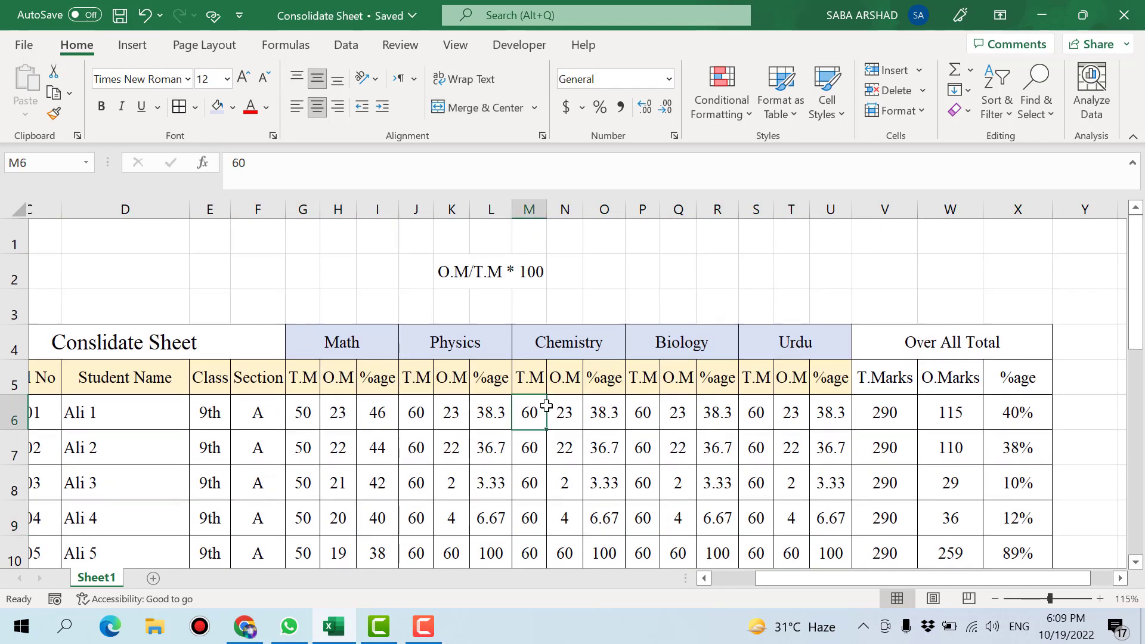
- Clear the percentage formula note from row 2 above the table and save the workbook
drag(451, 272, 549, 281)
key(Delete)
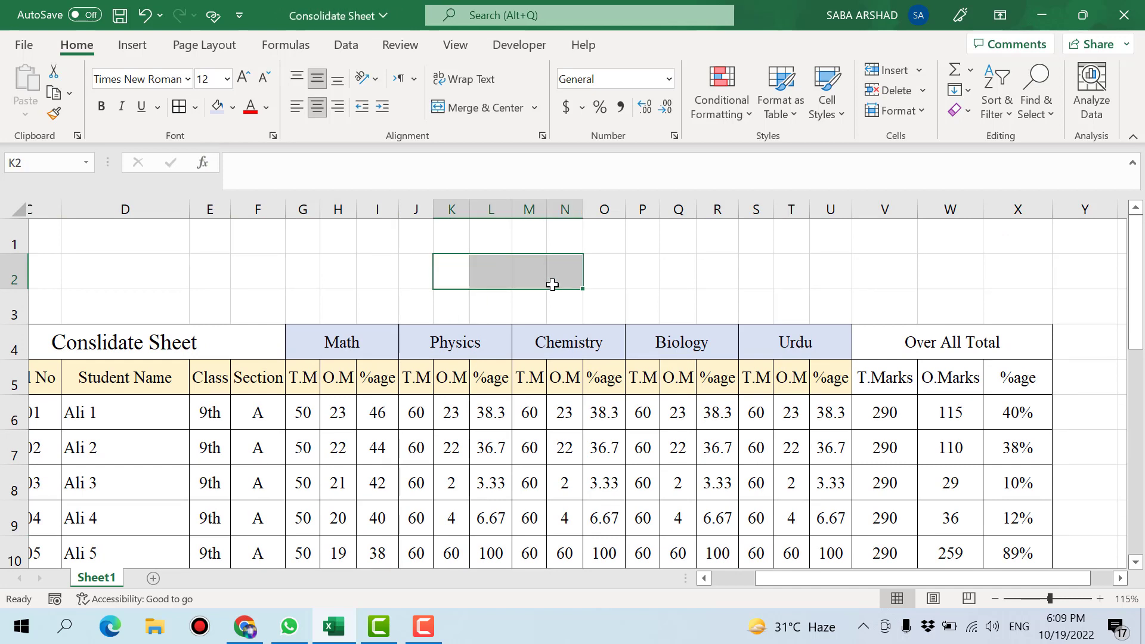
key(ctrl+s)
click(678, 447)
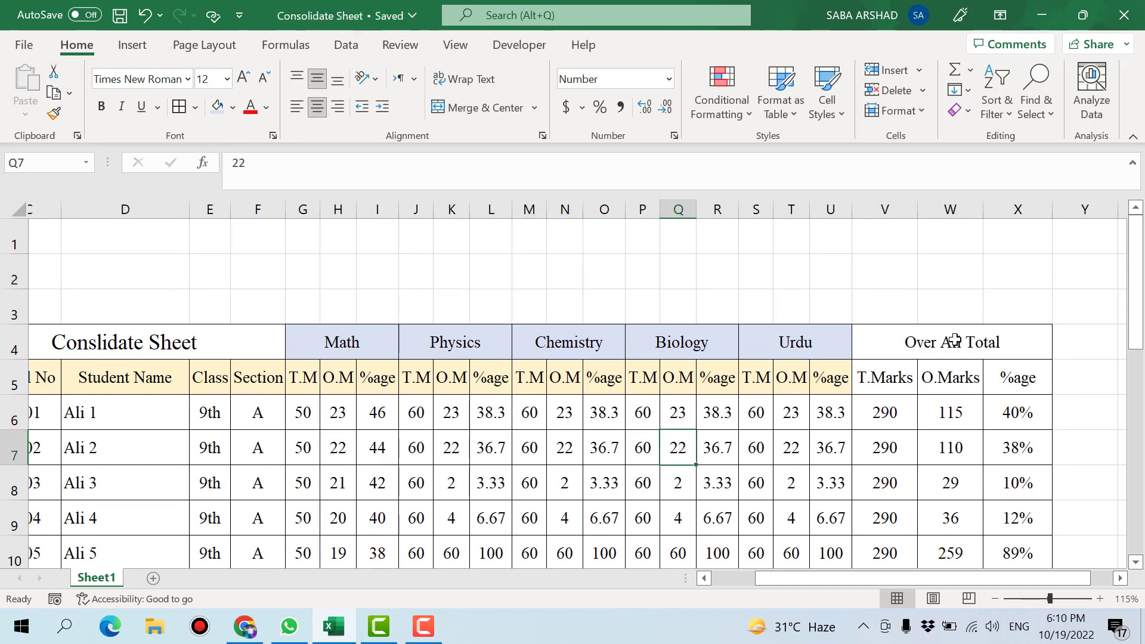
click(478, 410)
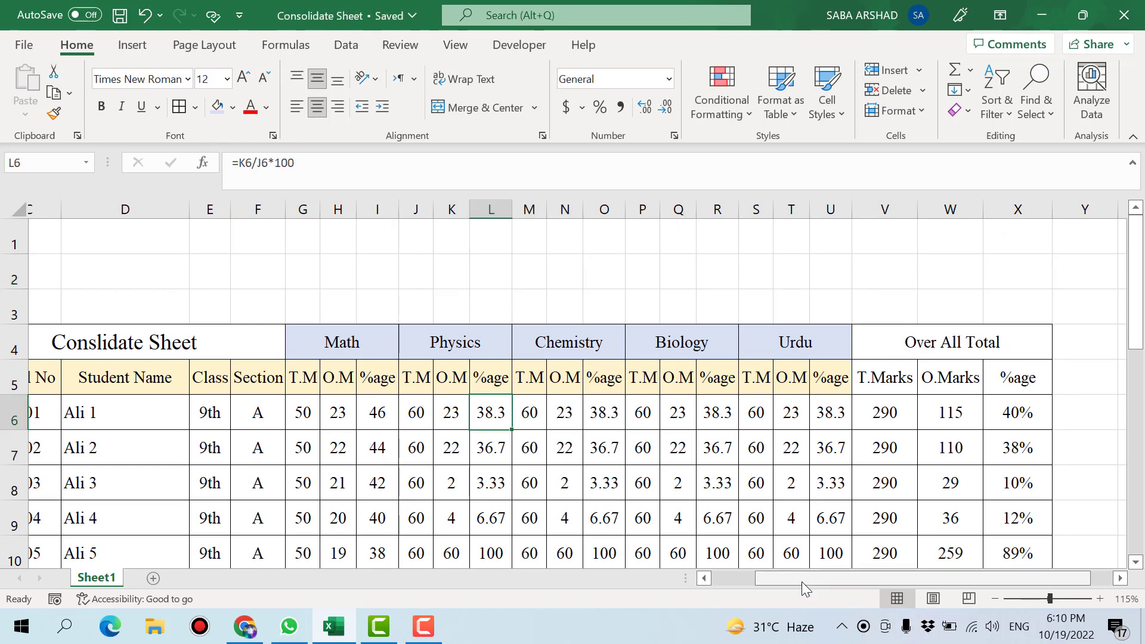
- Narrow the empty column A and autofit the overall total columns V to X to their contents
drag(801, 582, 761, 580)
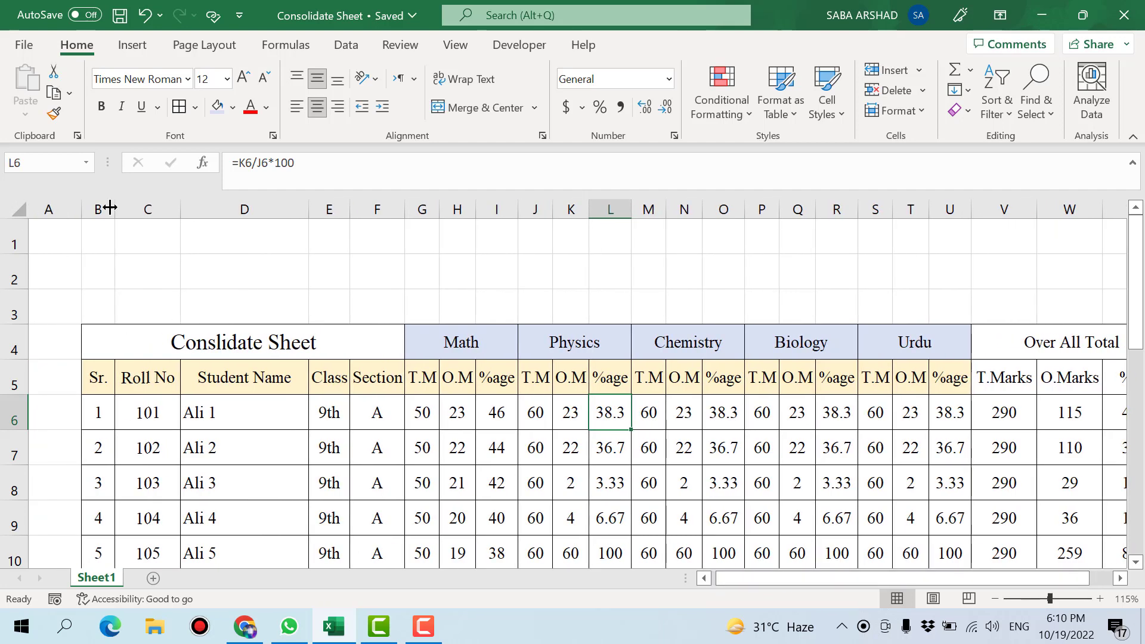
drag(87, 207, 35, 218)
click(141, 271)
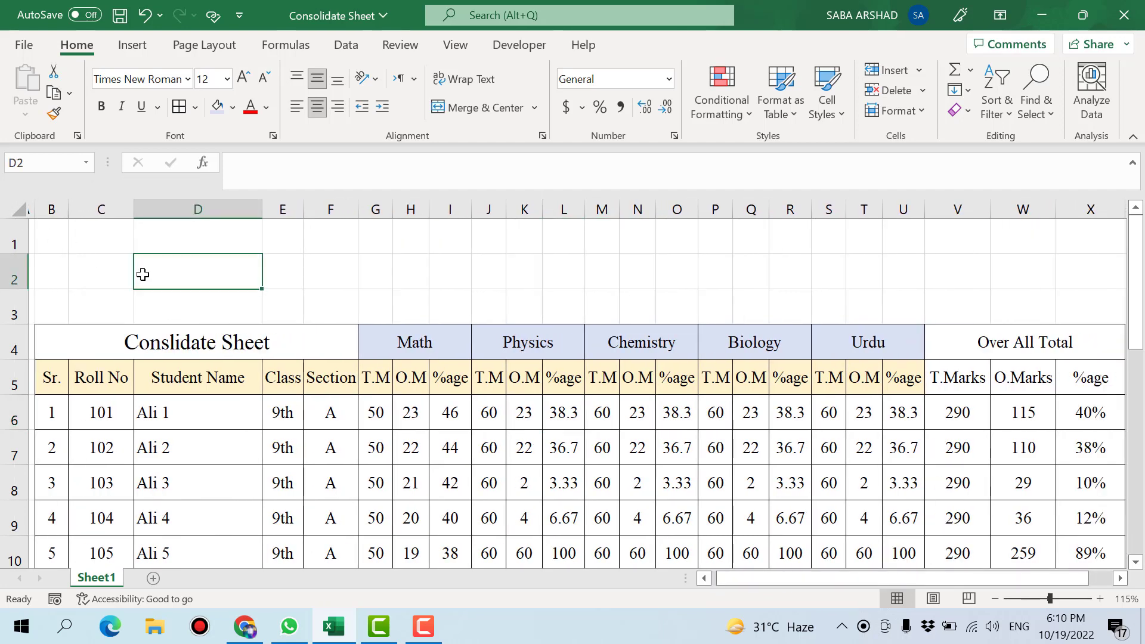
drag(978, 210, 1073, 220)
double_click(1057, 211)
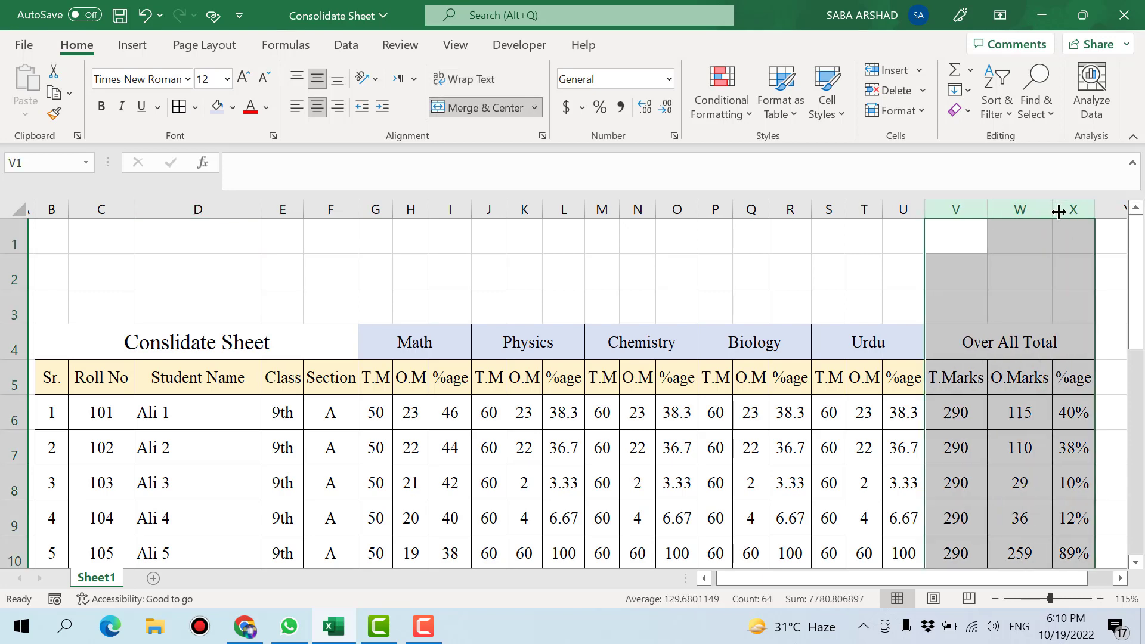
click(991, 403)
ctrl+click(486, 458)
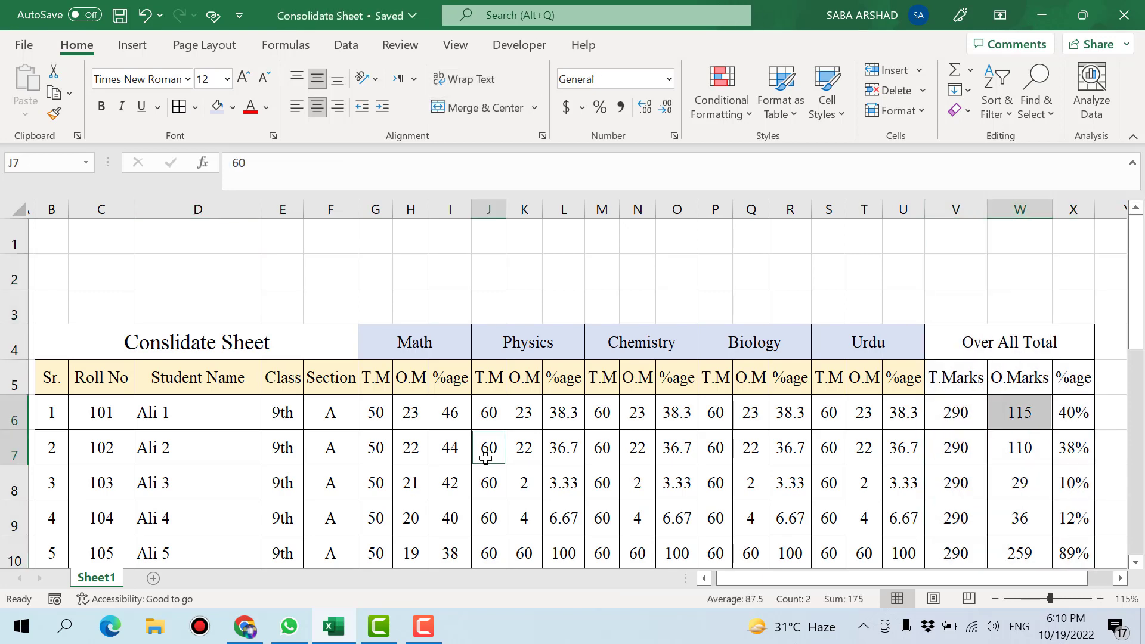
click(375, 305)
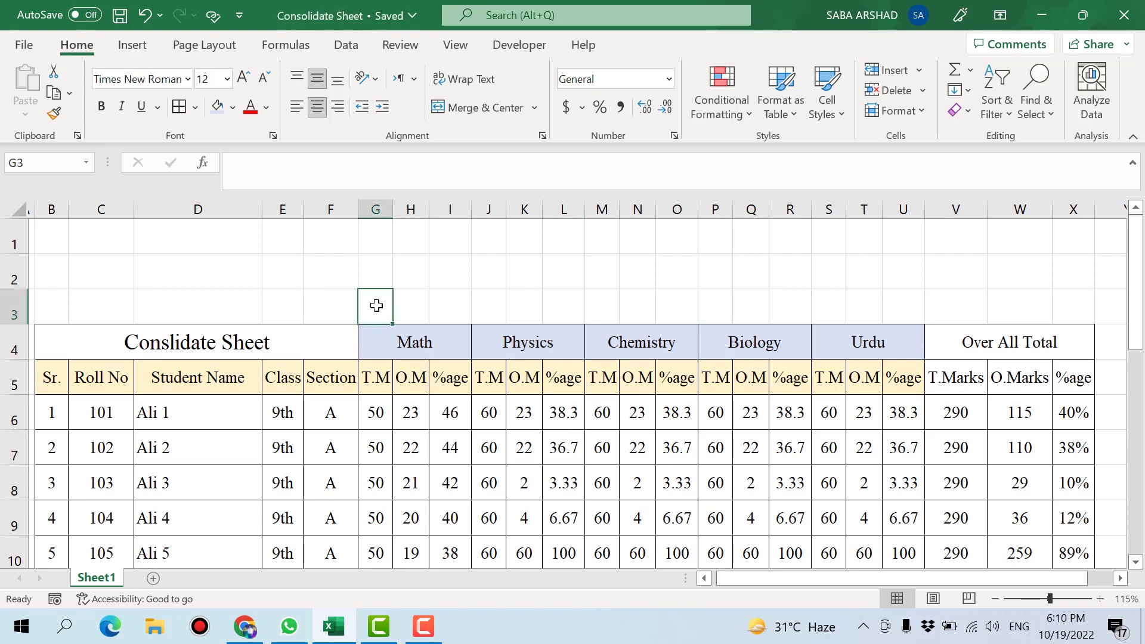
- Merge B3:X3 above the table and reduce the height of row 3 to a thin spacer
click(242, 303)
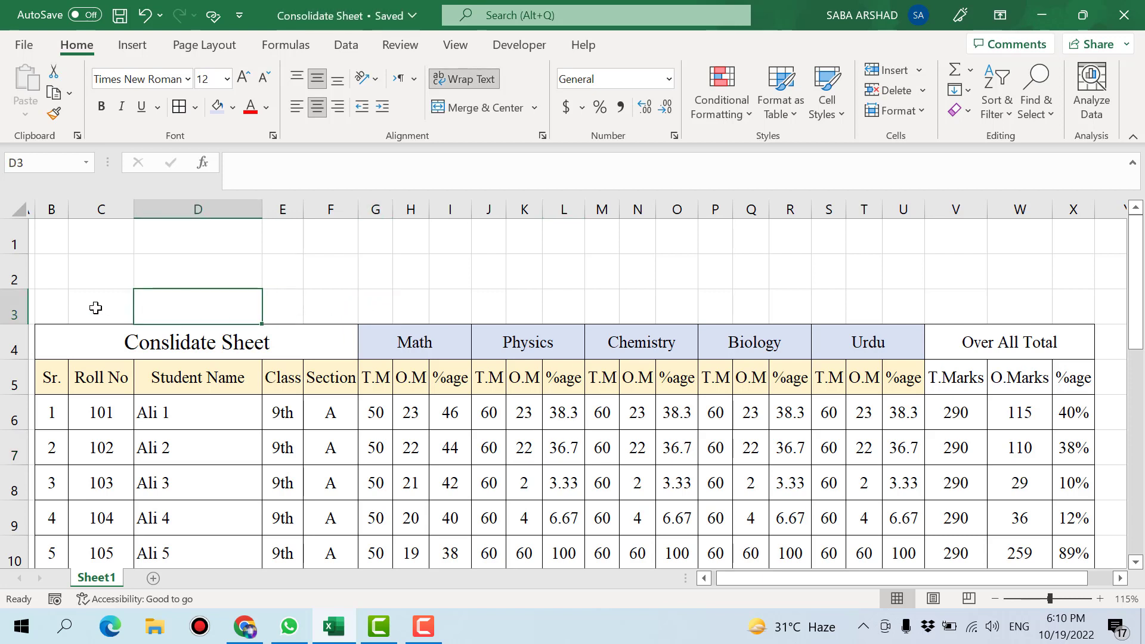
drag(62, 307, 1068, 301)
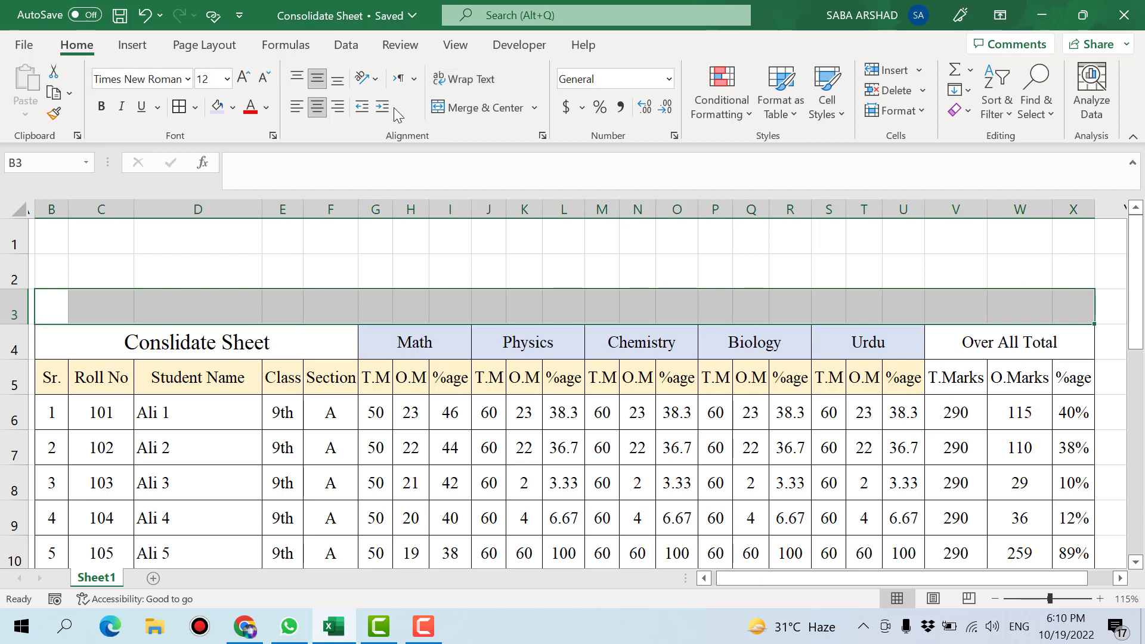
click(477, 108)
drag(11, 327, 10, 300)
click(558, 420)
- Merge B2:X2, save the workbook and enter the title "RESULT SHEET CLASS 9TH A SESSION 2022" in the merged cell
click(48, 232)
click(20, 281)
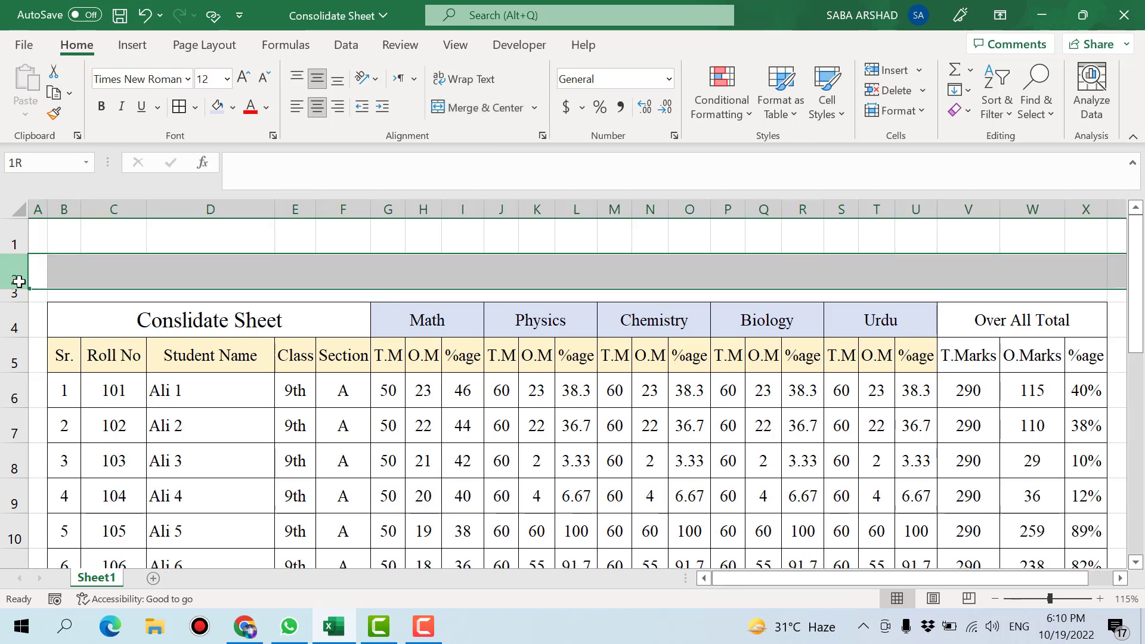
click(94, 278)
key(ctrl+s)
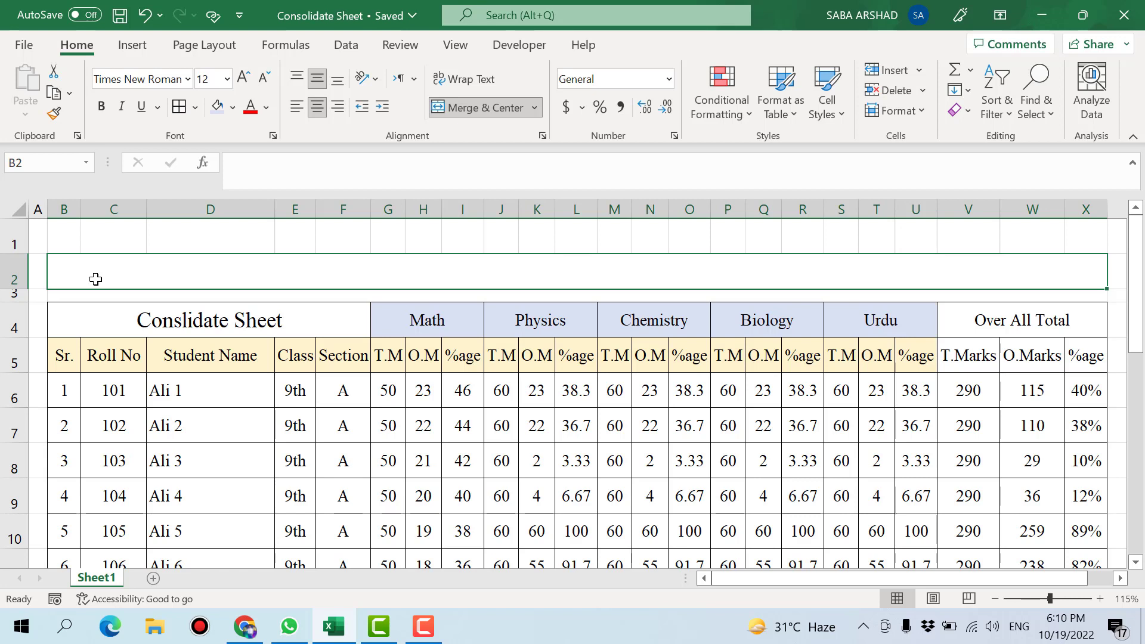
text(Res)
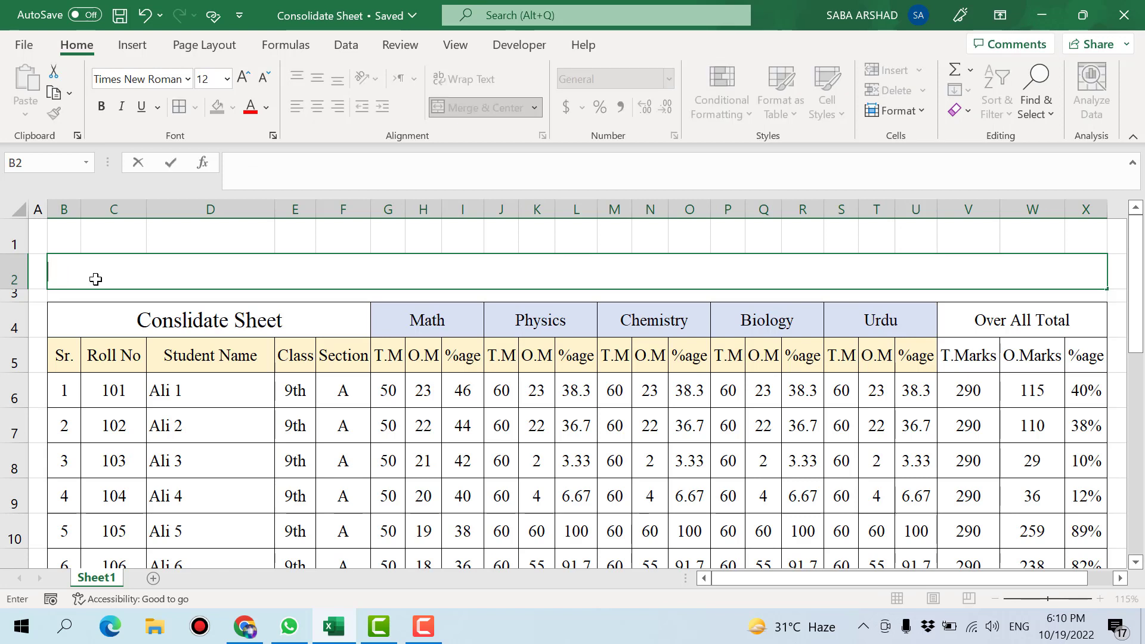
text(RESULT)
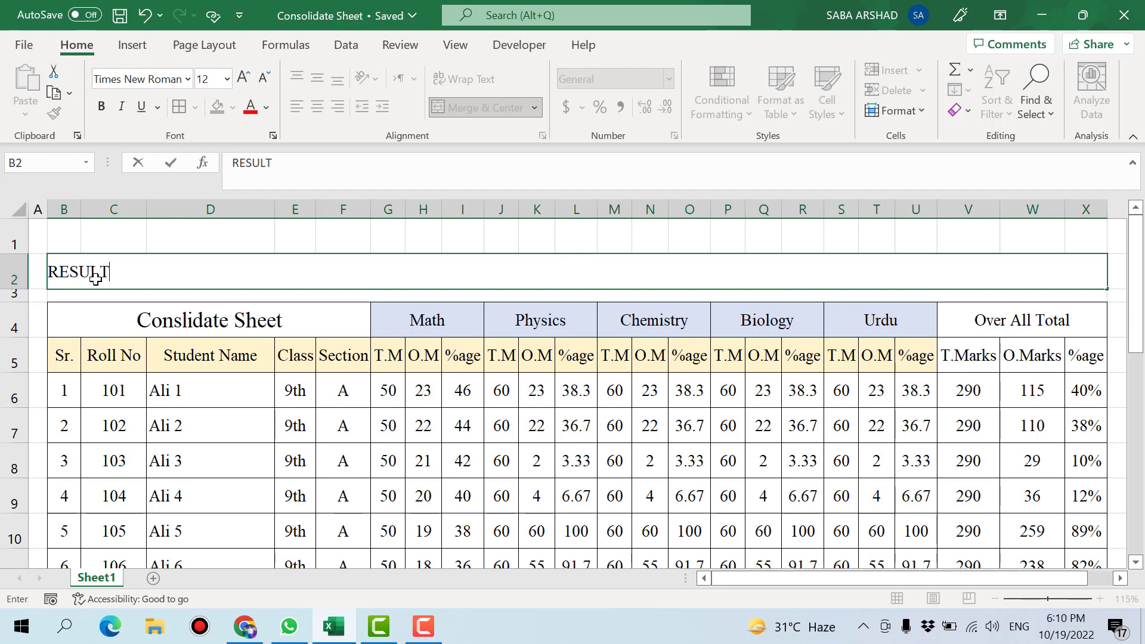
text( SHEET)
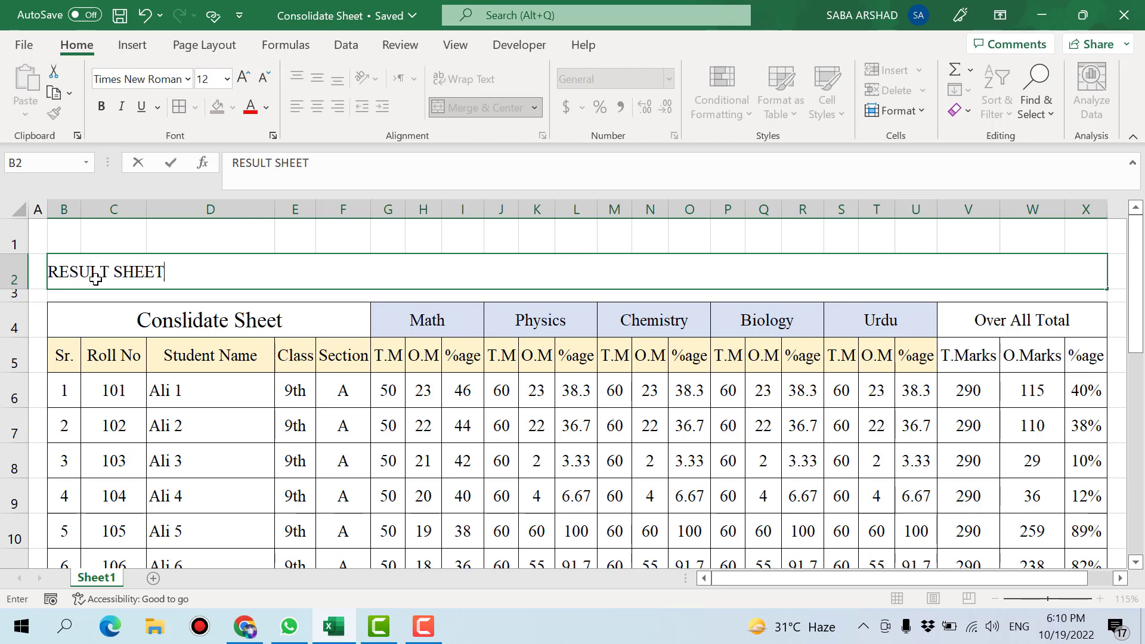
text( CLA)
text(9TH A SESSION 2022SS)
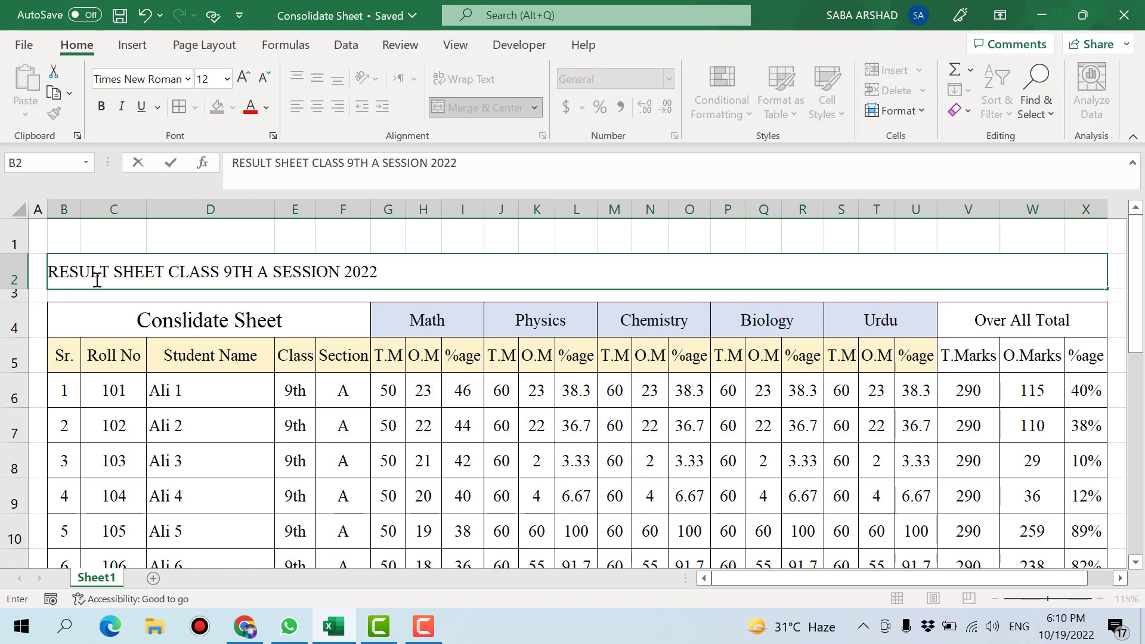
key(Return)
- Format the result sheet title with an orange fill and bold white text two sizes larger, and save the workbook
click(493, 266)
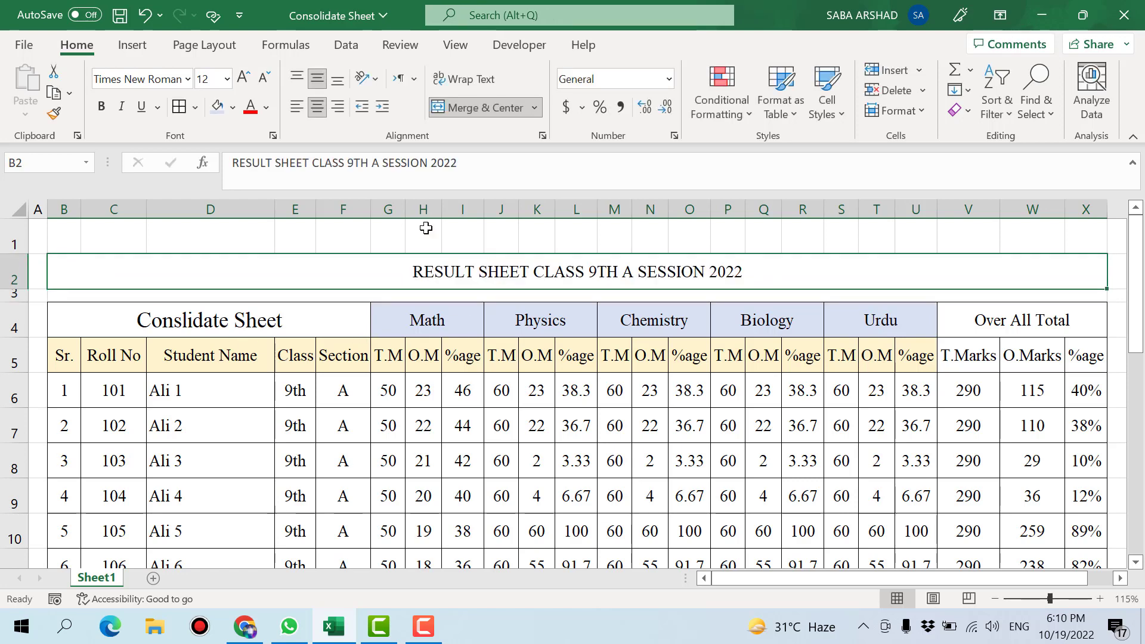
click(234, 107)
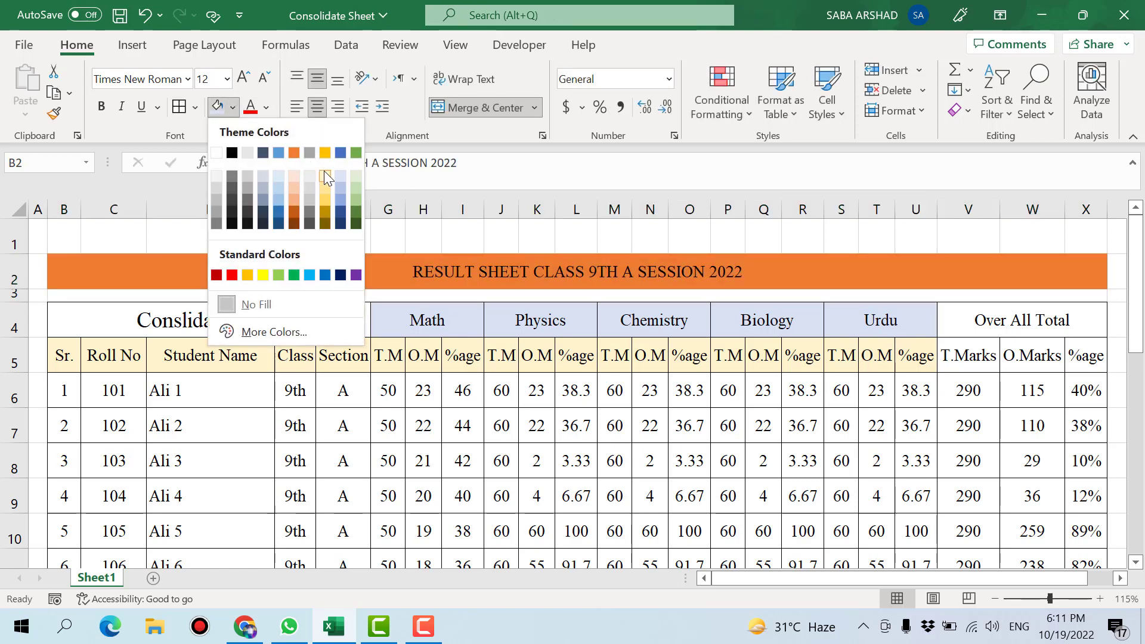
click(296, 153)
click(266, 109)
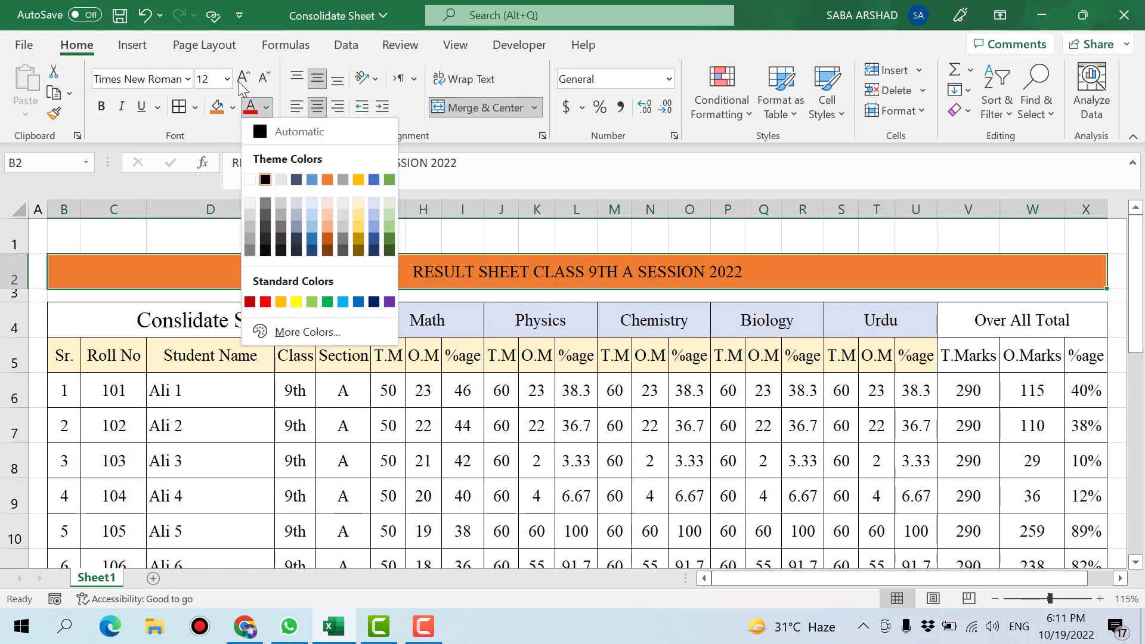
click(250, 179)
click(243, 78)
click(243, 77)
click(101, 107)
click(473, 380)
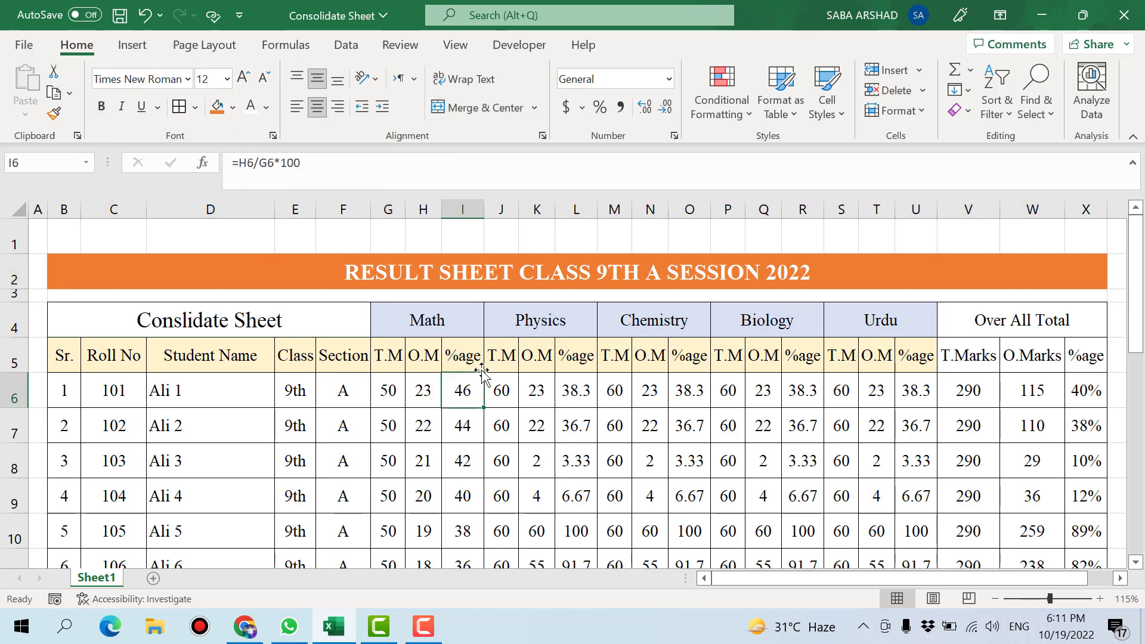
key(ctrl+s)
- Insert a blank row at the top of the sheet and merge B1:F2 above the result sheet title
click(19, 244)
right_click(19, 243)
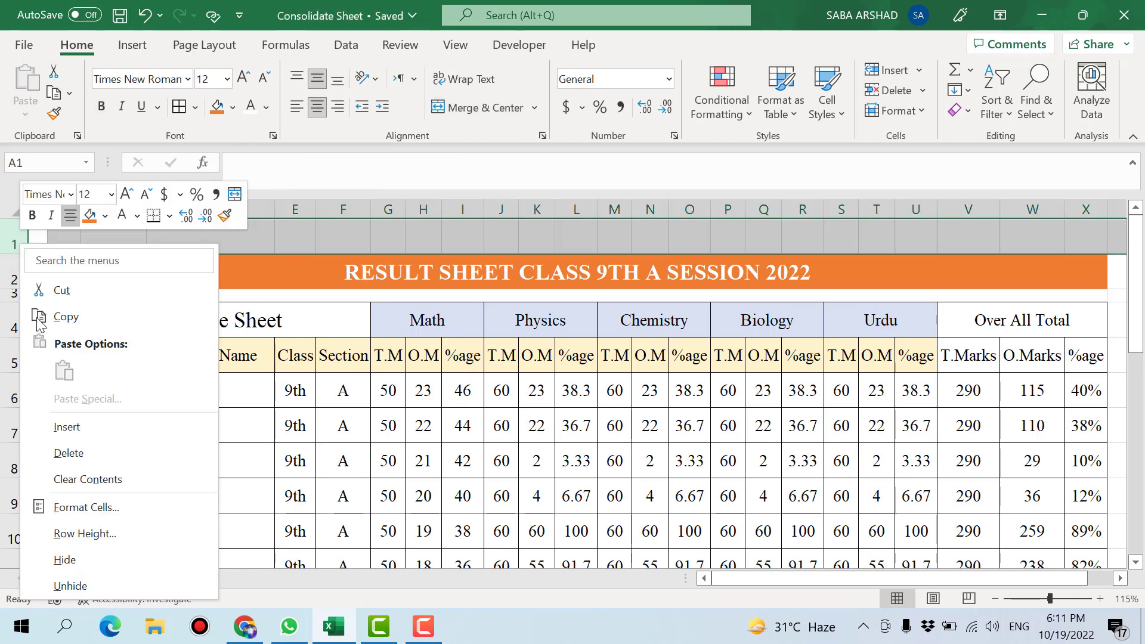
click(71, 424)
click(505, 482)
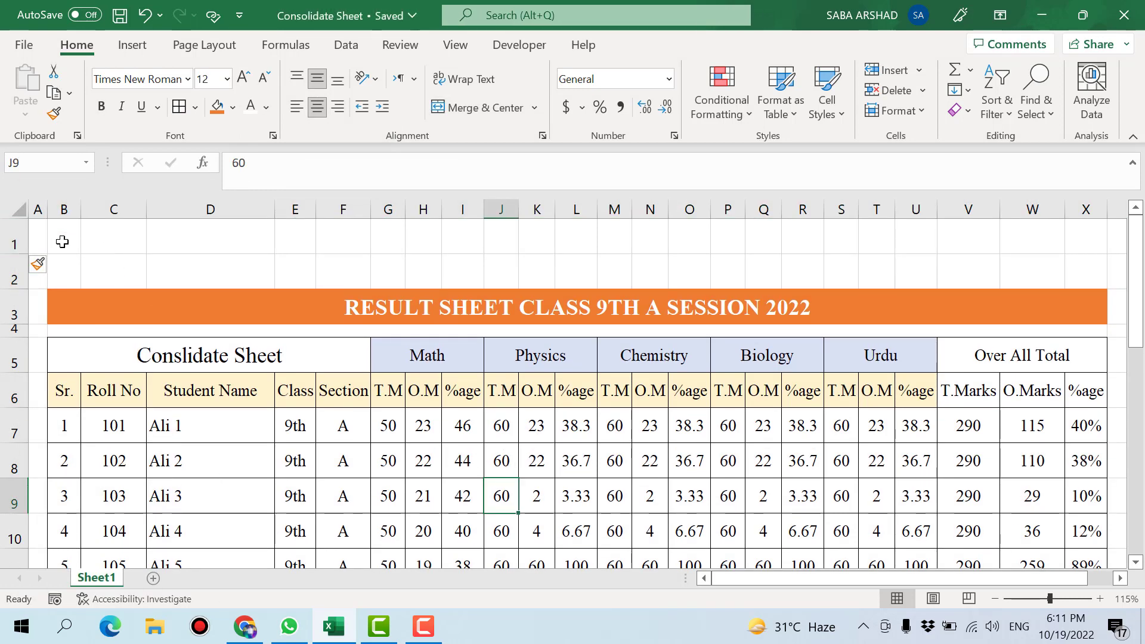
drag(62, 242, 174, 258)
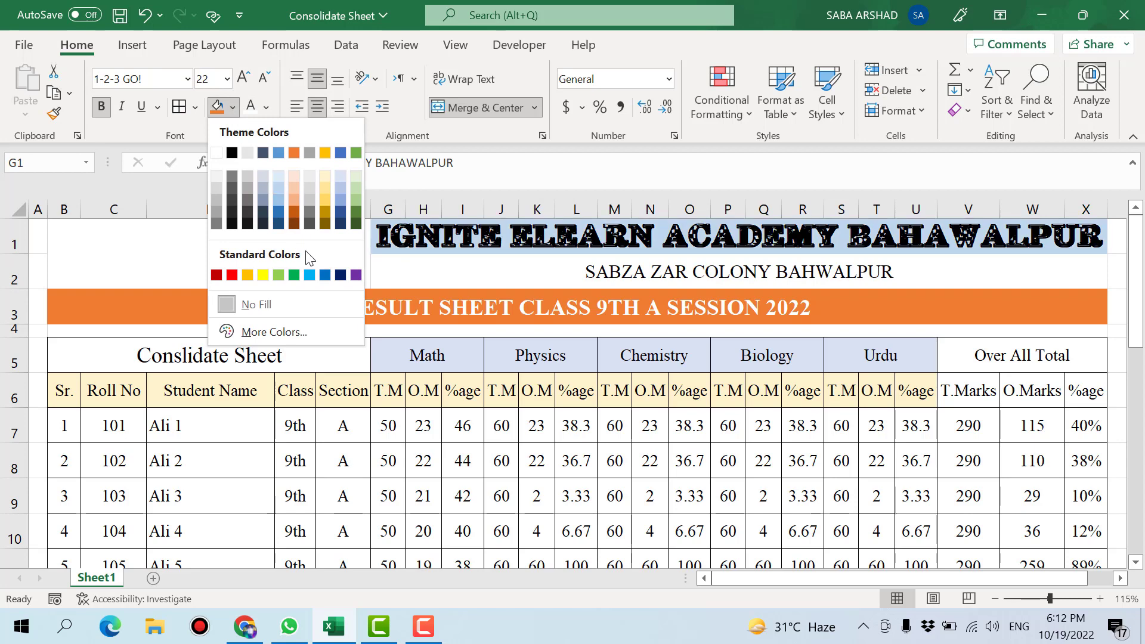
- Give the academy name and the address line below it a dark blue fill and white text, with the address line bold
click(341, 276)
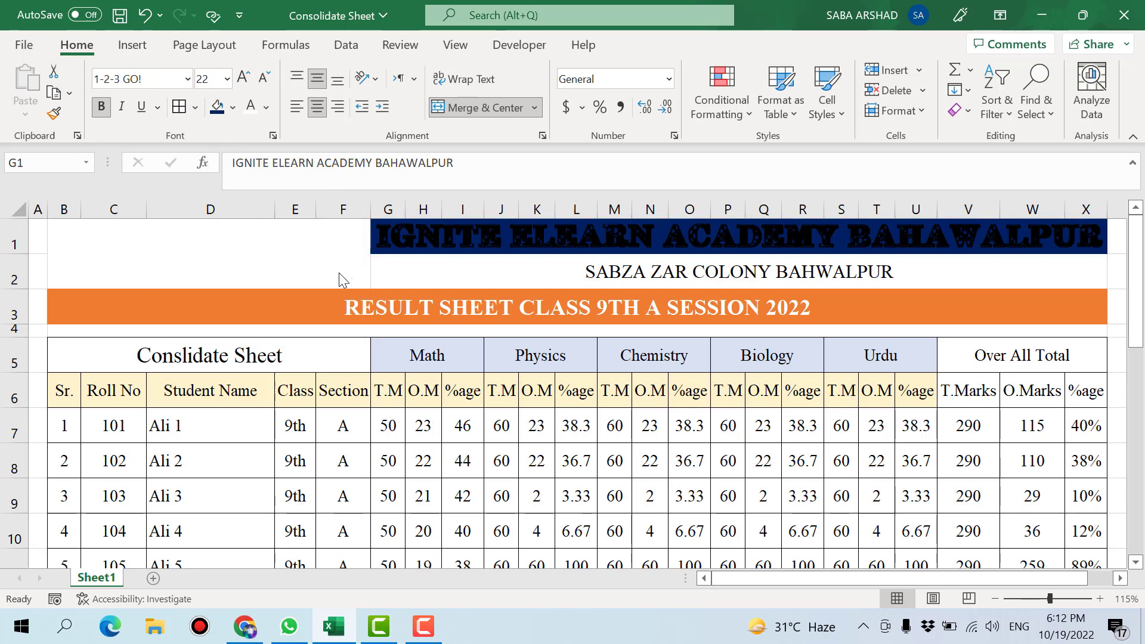
click(258, 111)
key(Down)
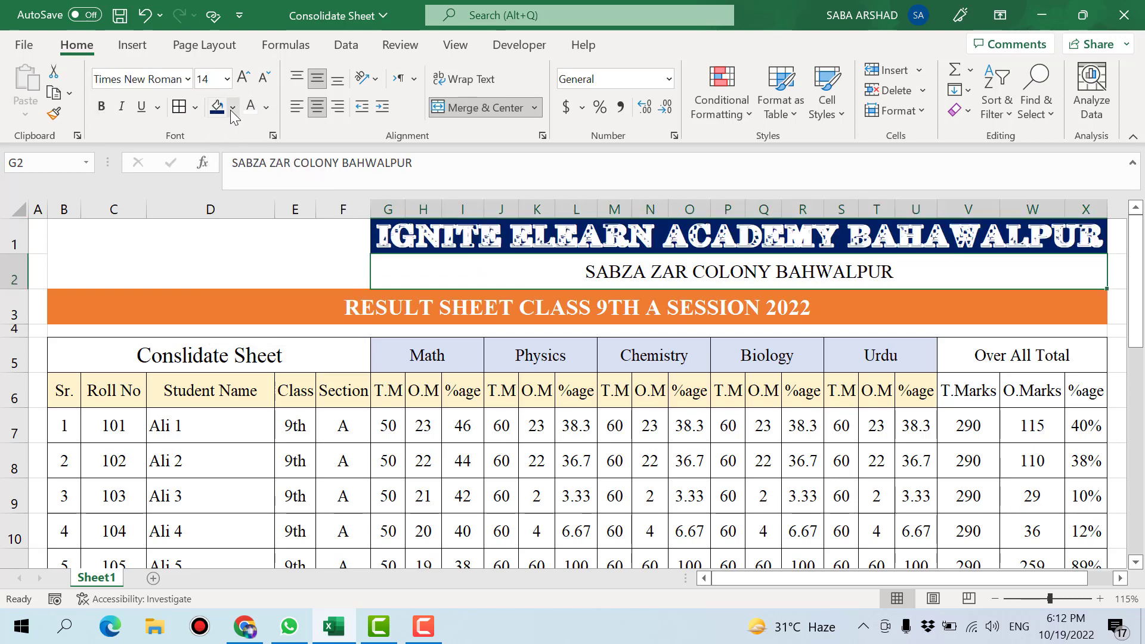
click(219, 113)
click(250, 108)
click(102, 108)
- Insert the Ignite logo picture from this device with the merged cell B1:F2 selected
click(232, 257)
click(133, 46)
click(207, 110)
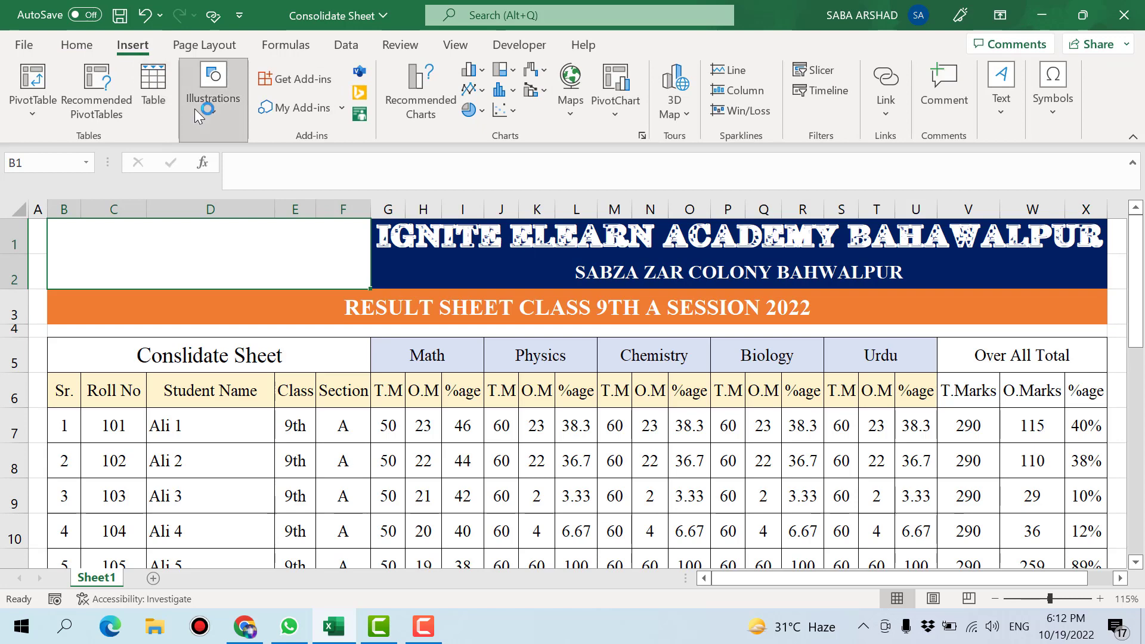
click(218, 188)
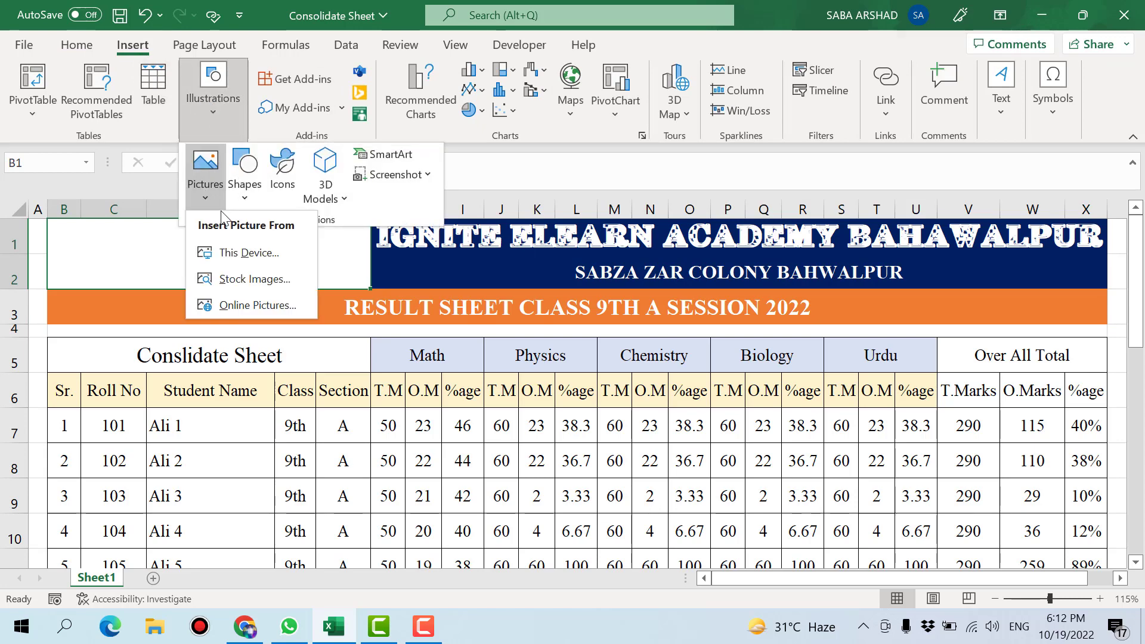
click(237, 253)
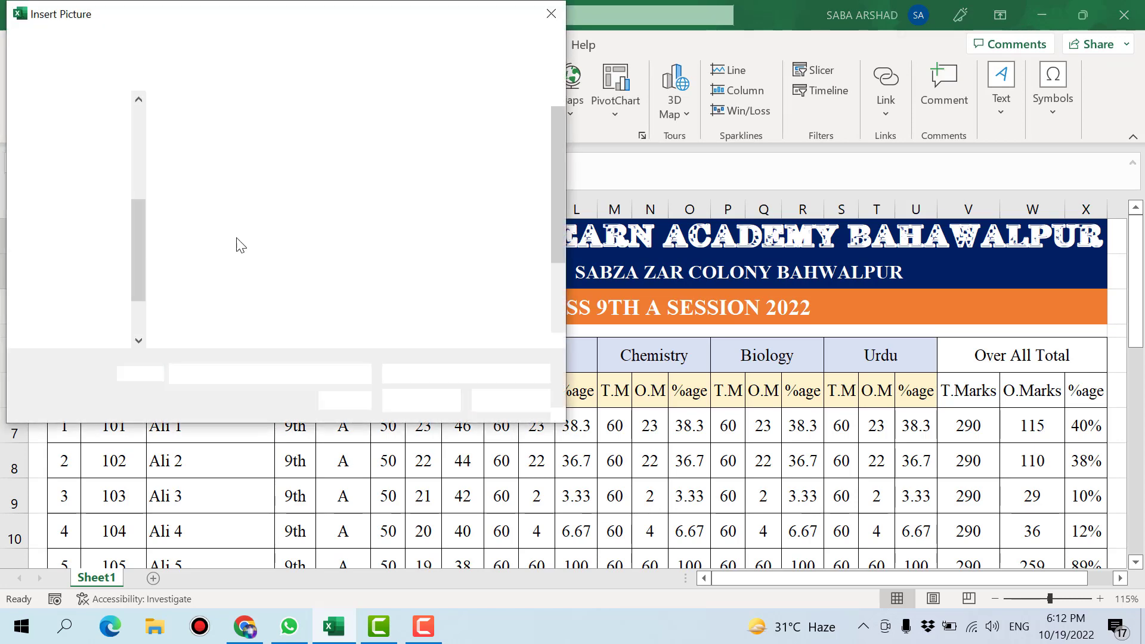
click(432, 223)
click(413, 401)
- Shrink the logo to 0.67" by 0.67", position it inside the merged cell B1:F2 and save the workbook
drag(412, 279, 283, 471)
drag(226, 465, 149, 276)
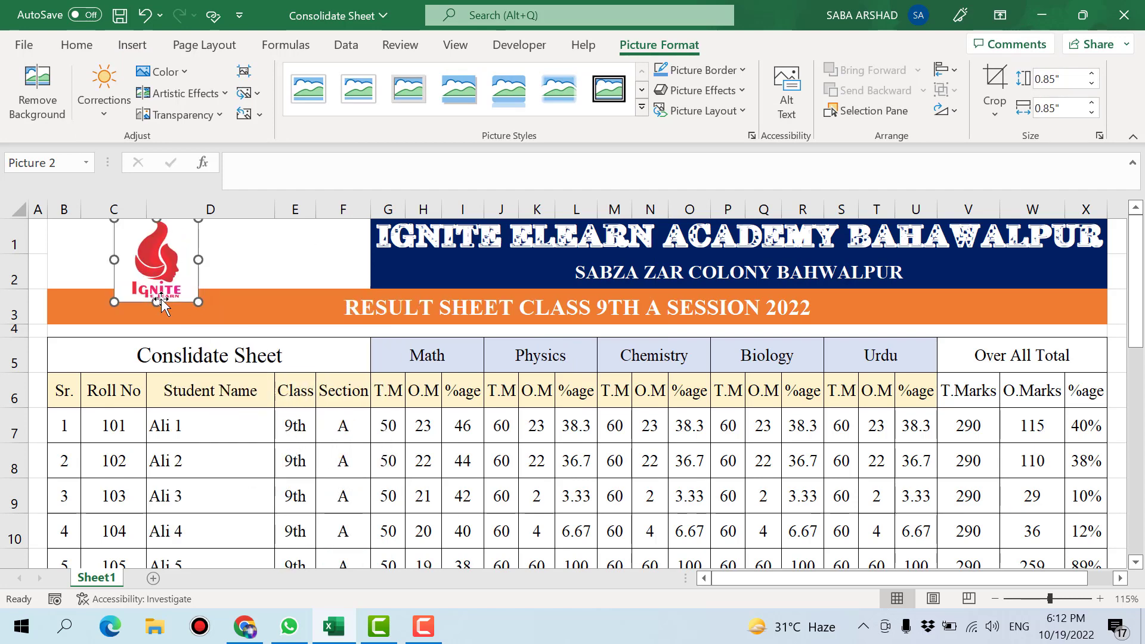
drag(206, 301, 181, 283)
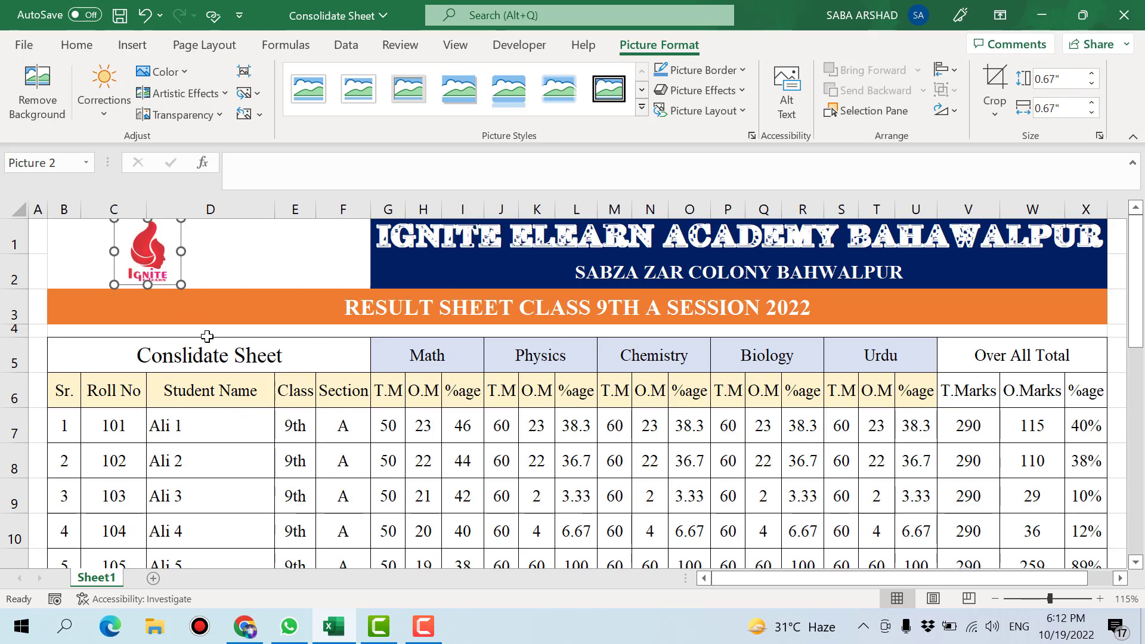
click(207, 333)
click(155, 249)
drag(154, 254, 196, 255)
key(Escape)
key(ctrl+s)
click(463, 427)
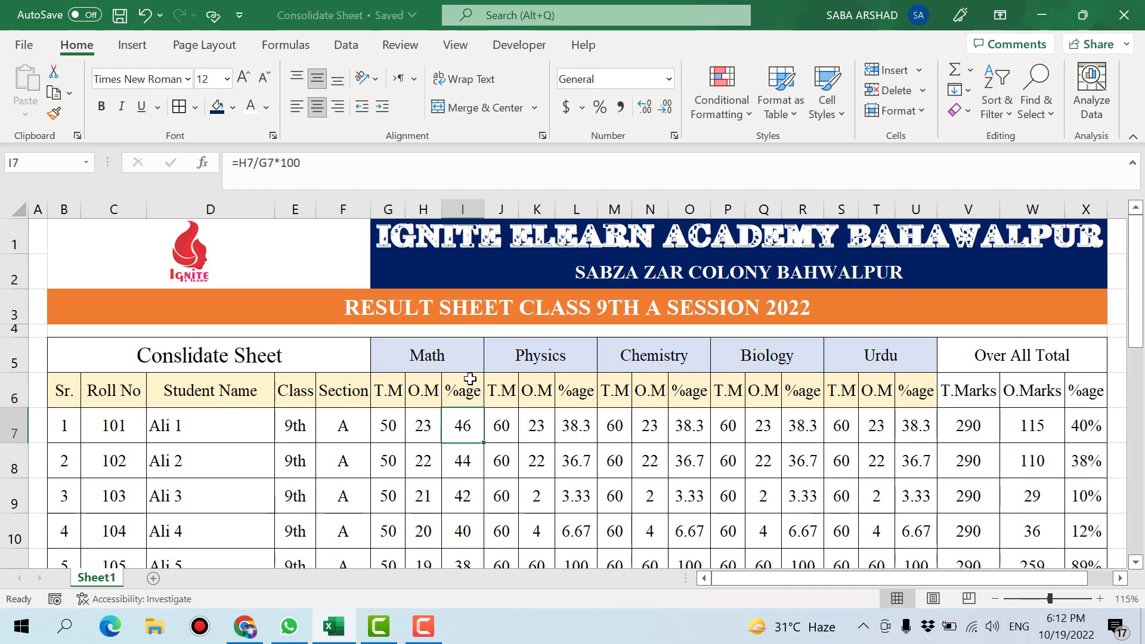
click(421, 355)
click(329, 269)
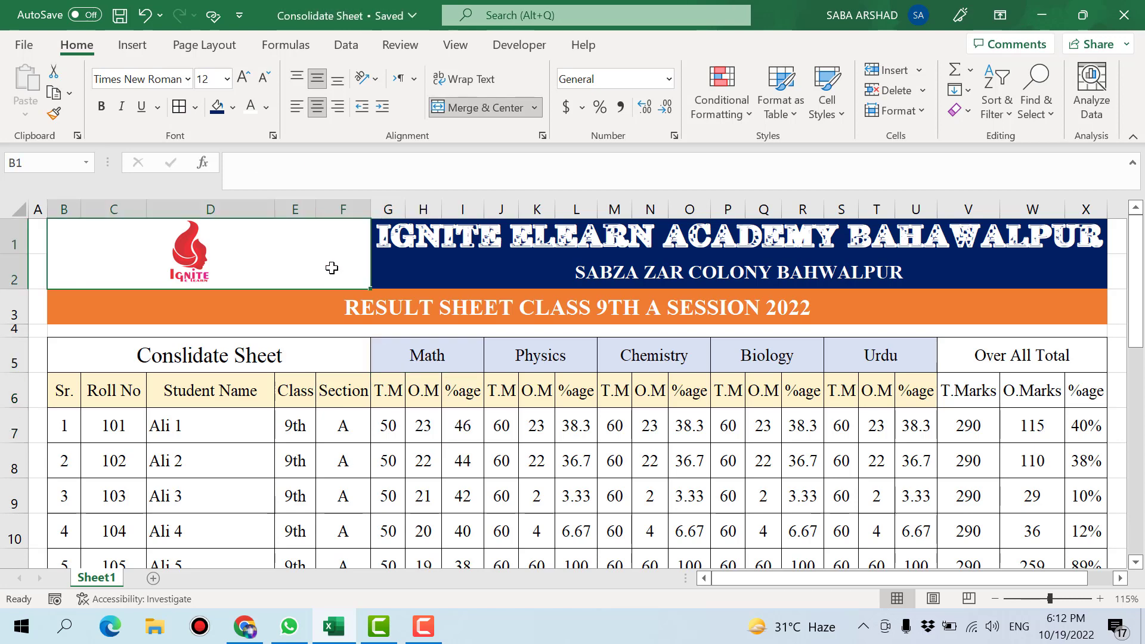
- Apply thick outside borders to the logo cell B1:F2, the academy name, the address line and the result sheet title
click(195, 108)
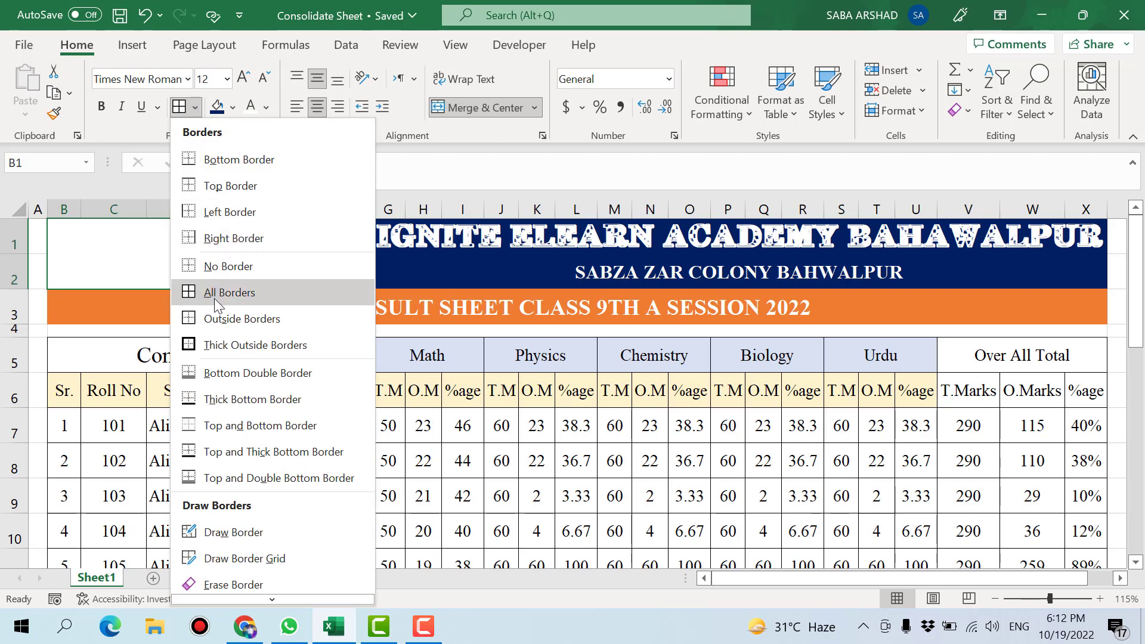
click(214, 346)
click(528, 389)
click(401, 264)
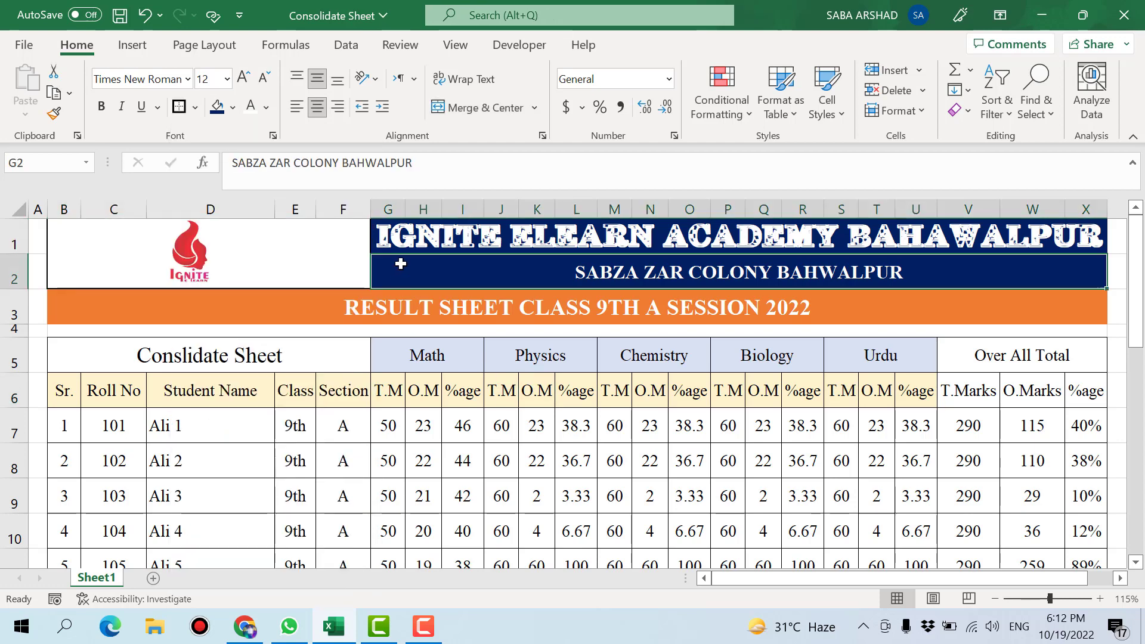
key(Up)
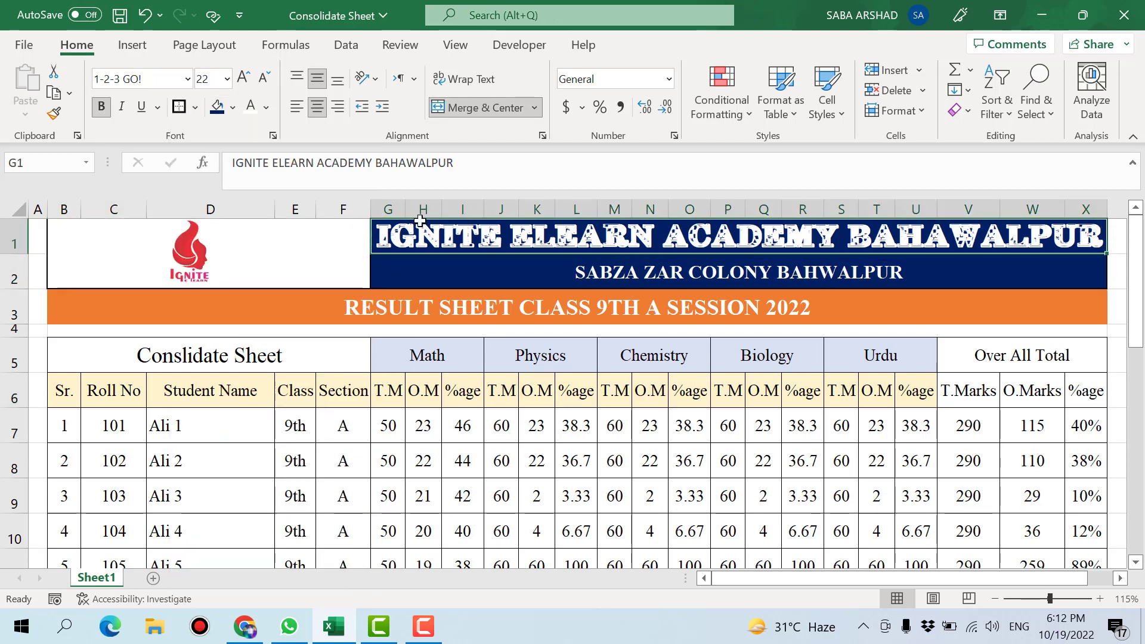
click(252, 305)
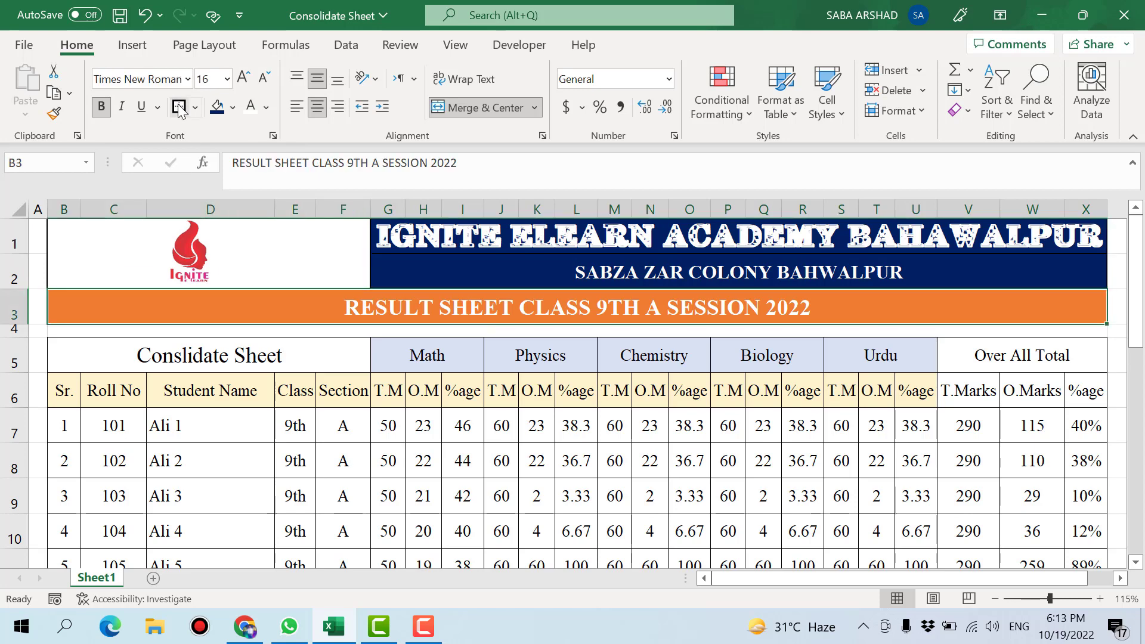
- Apply thick outside borders to the heading row B5:X5 and around the whole marks table B5:X26
drag(143, 356, 1041, 360)
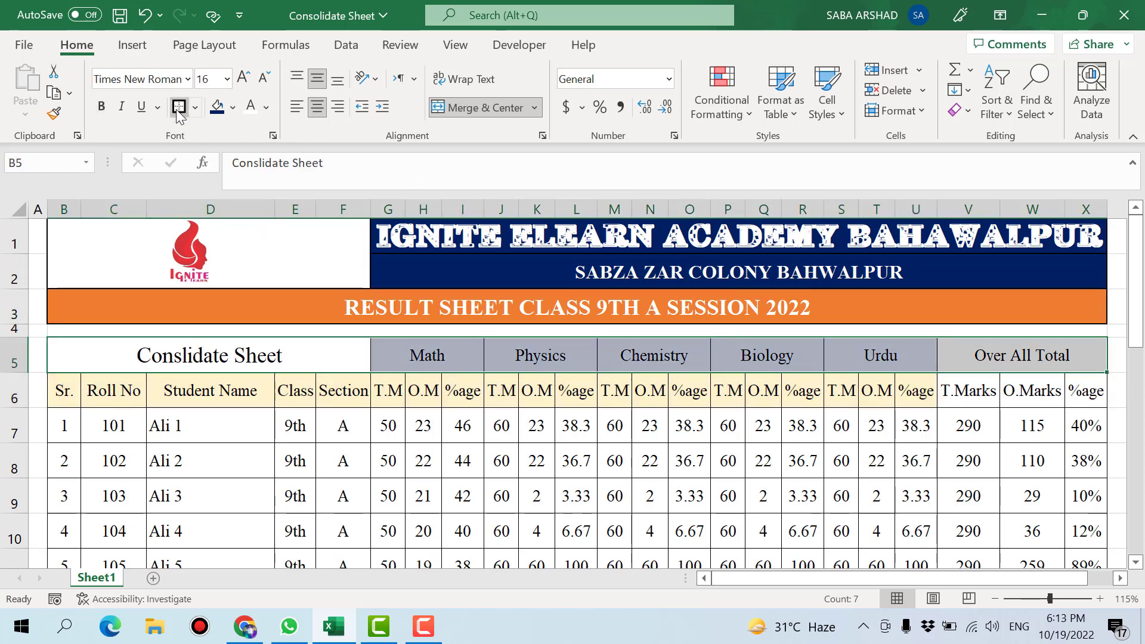
drag(63, 389, 1025, 396)
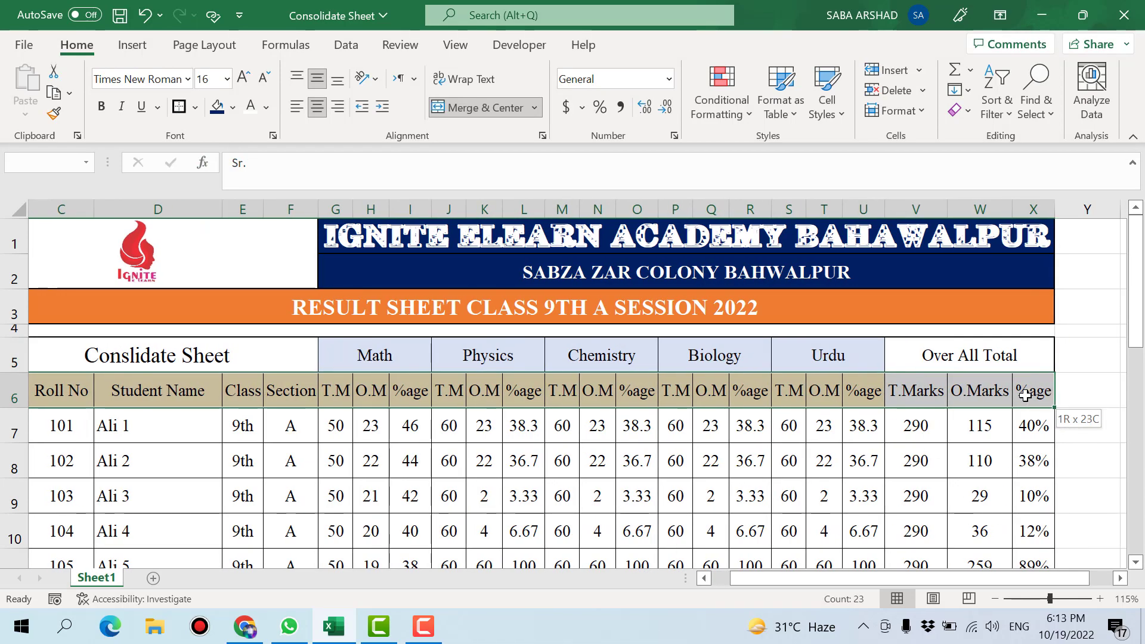
scroll(537, 358, left, 2)
drag(132, 349, 816, 486)
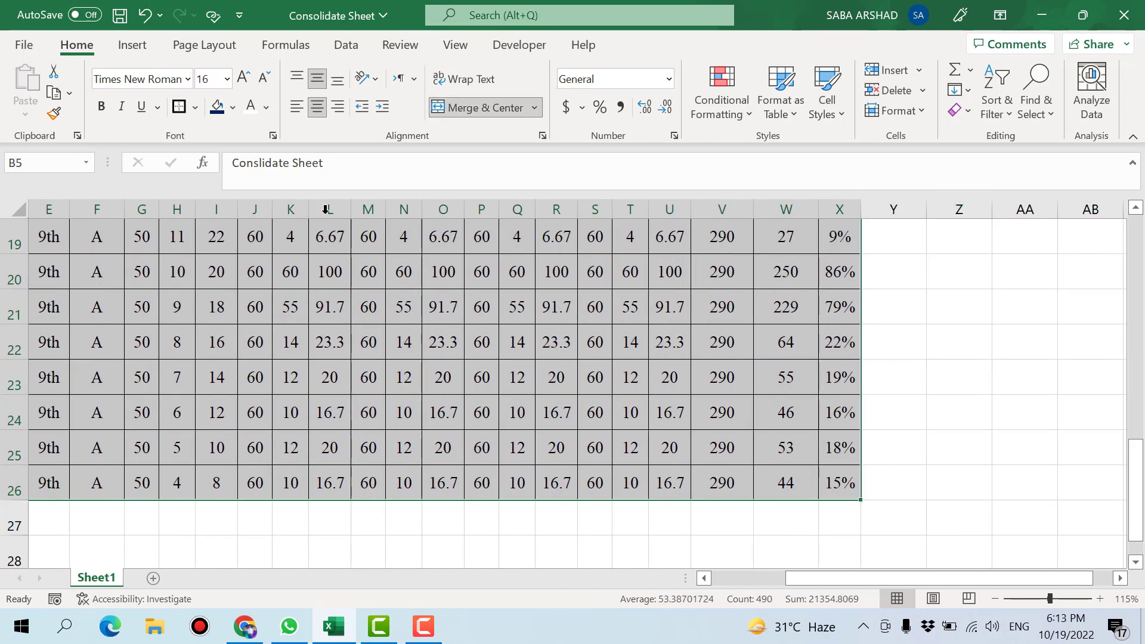
click(181, 108)
click(992, 501)
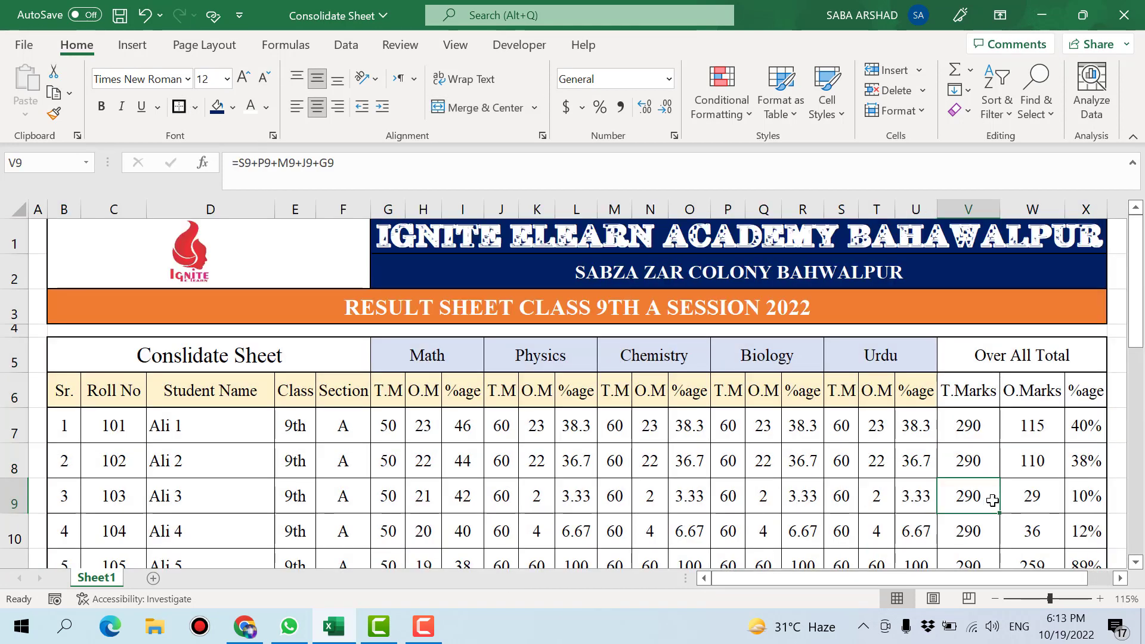
- Give the Over All Total block V5:X26 a thick outside border and a Blue, Accent 5, Lighter 80% fill, and save
drag(961, 571, 984, 571)
drag(936, 365, 972, 492)
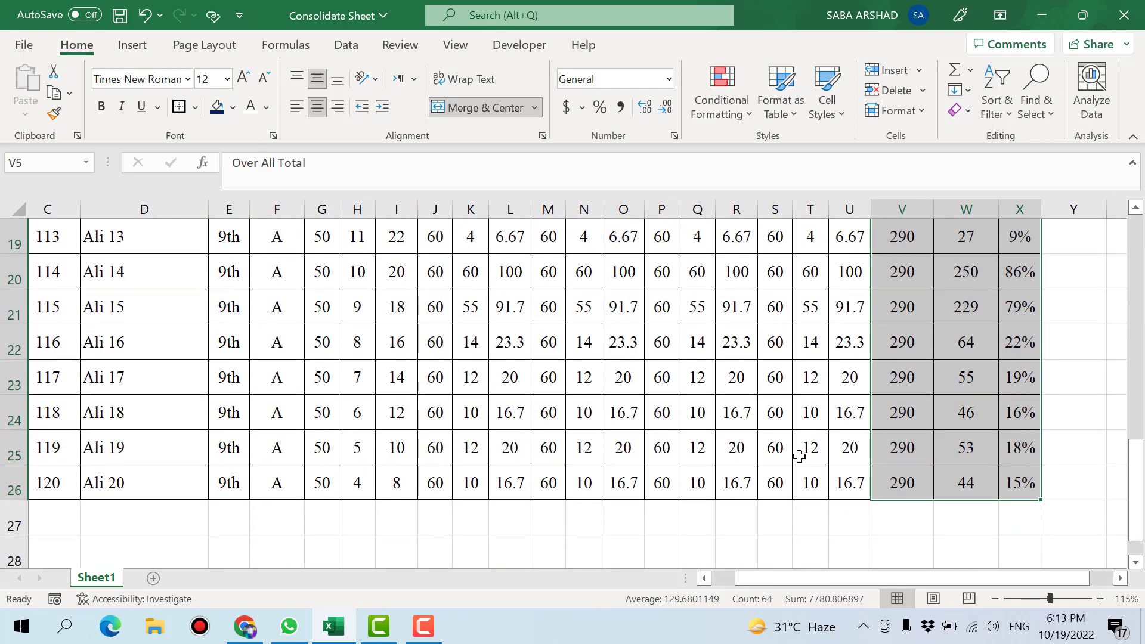
click(180, 109)
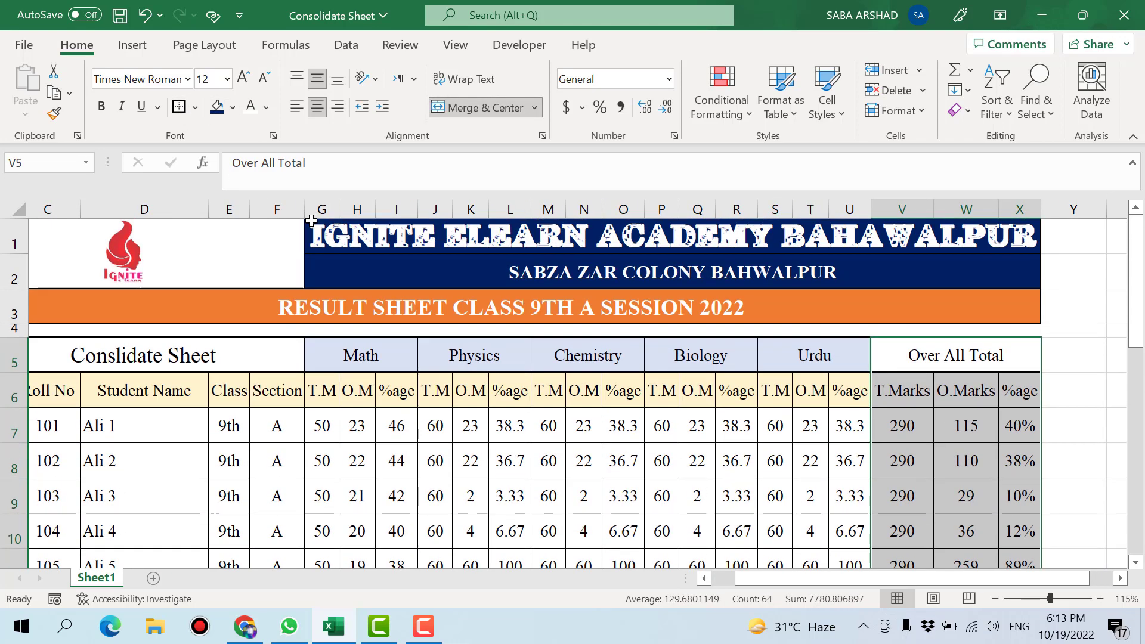
click(234, 109)
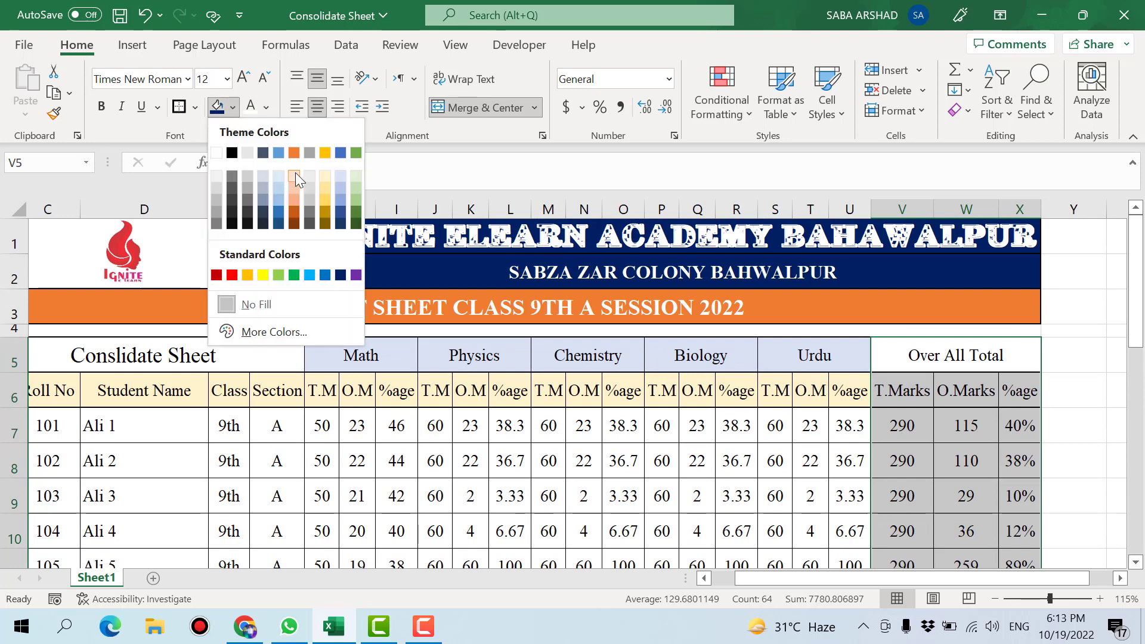
click(344, 173)
click(642, 414)
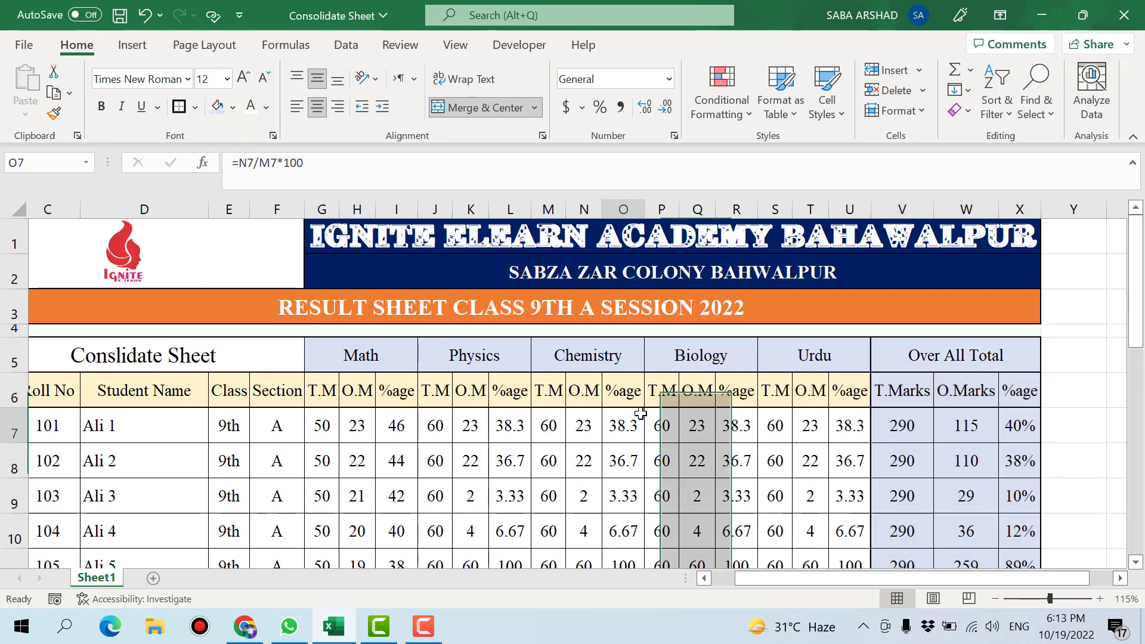
key(ctrl+s)
- Fill the table's two header rows B5:X6 with light orange and save the workbook
scroll(656, 441, down, 1)
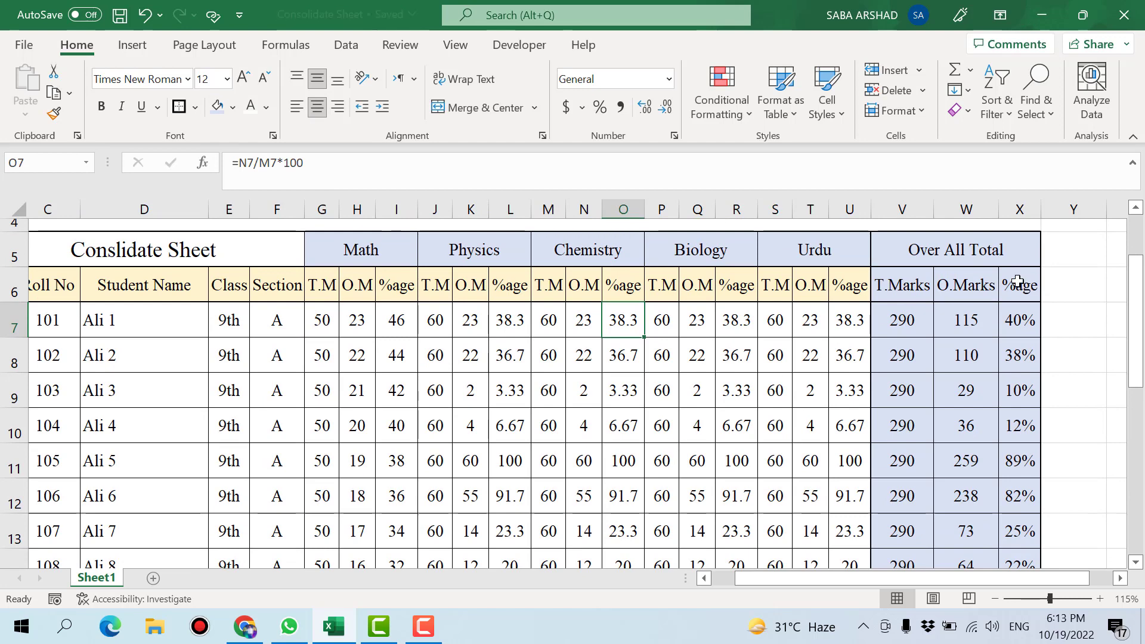
drag(1040, 289, 377, 256)
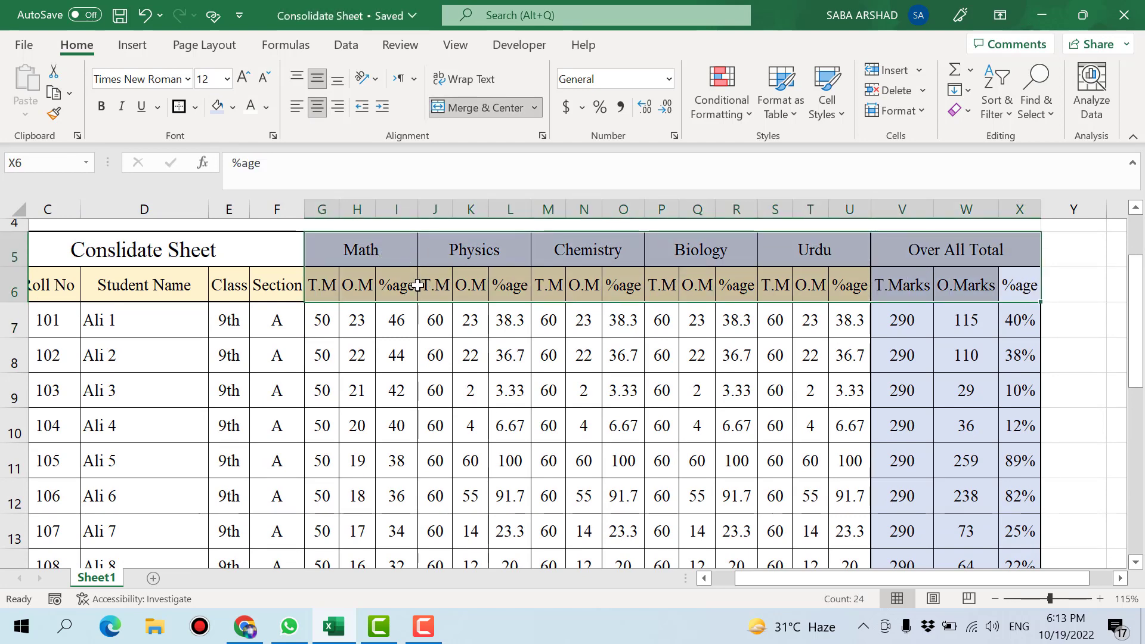
click(397, 285)
scroll(871, 445, left, 2)
drag(209, 250, 1086, 285)
click(232, 107)
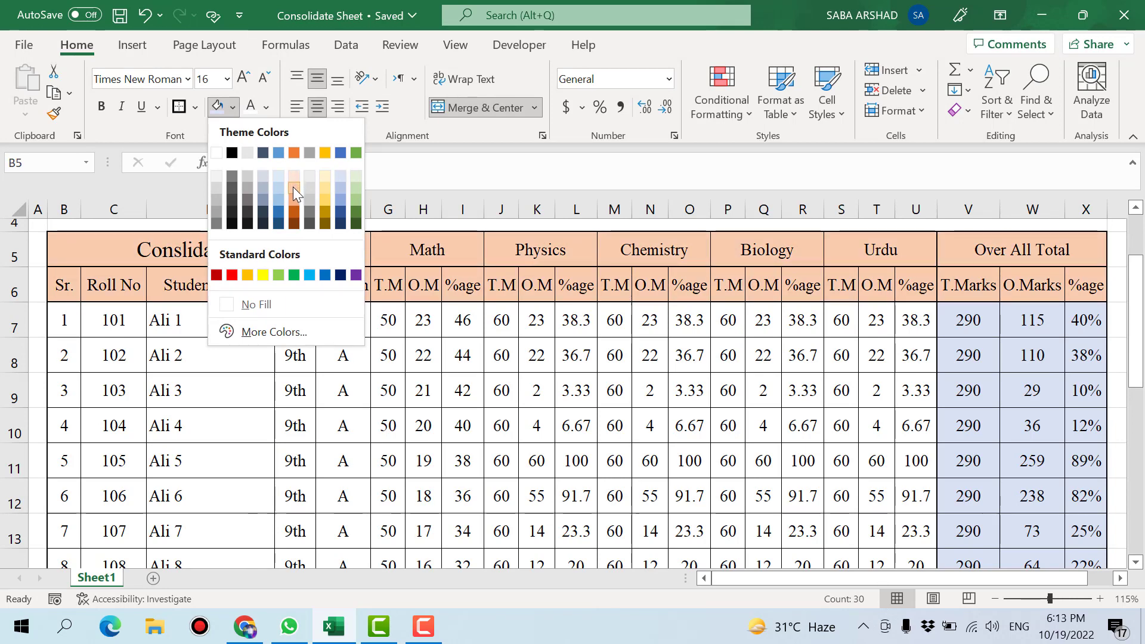
click(293, 187)
key(ctrl+s)
click(371, 412)
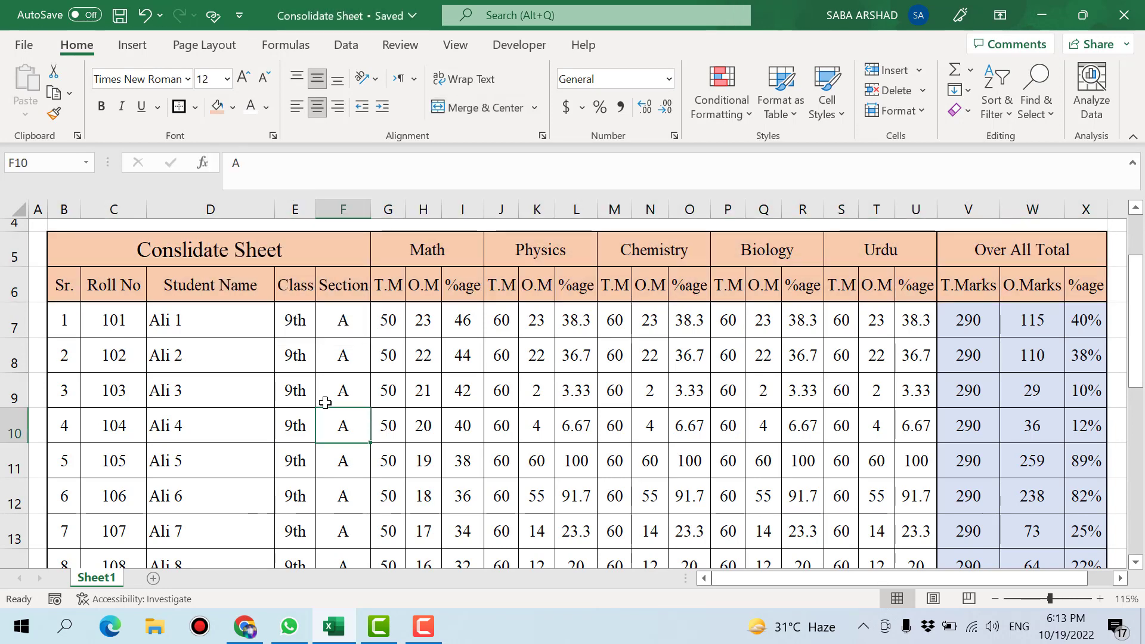
click(561, 411)
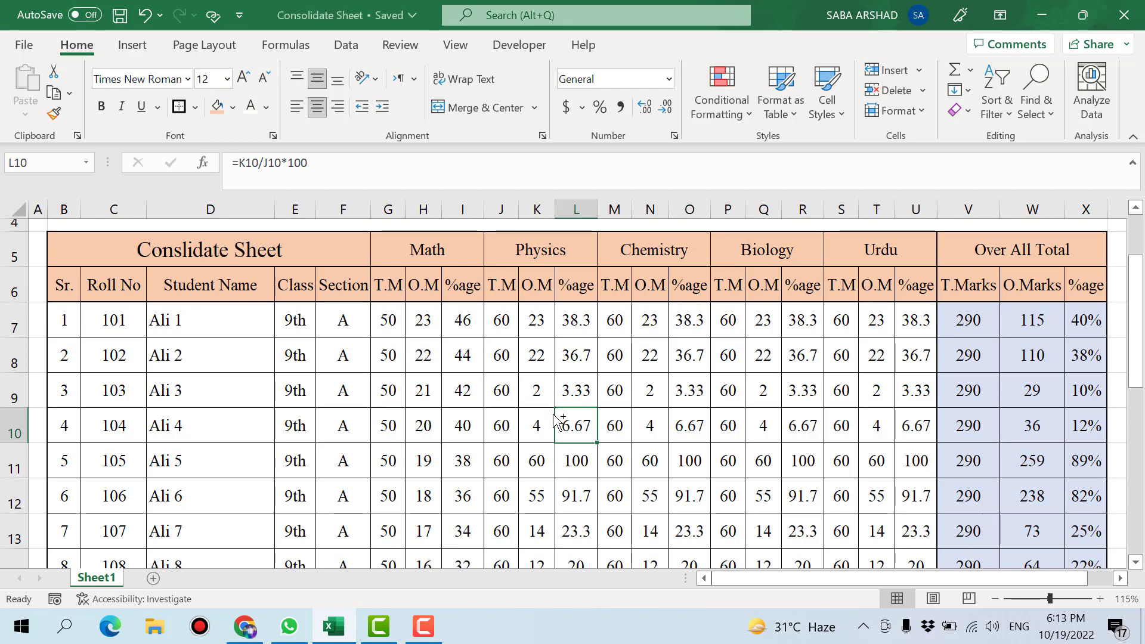
scroll(544, 410, down, 1)
scroll(555, 404, up, 1)
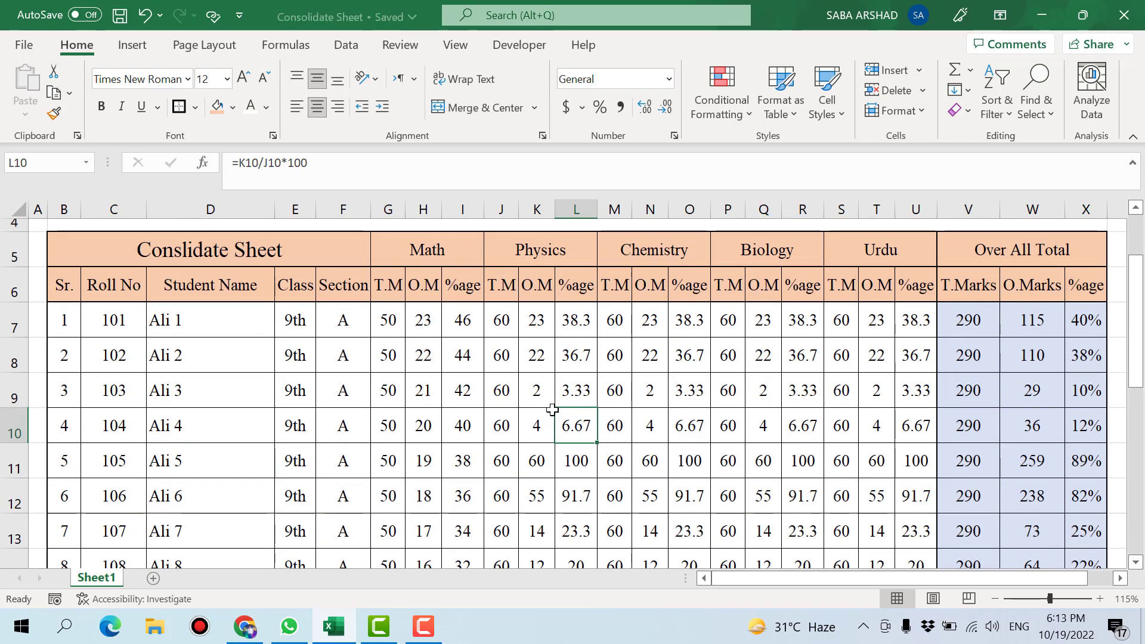
- Fill the student details B7:F26 with Blue, Accent 5, Lighter 80% and save the workbook
click(78, 322)
drag(101, 323, 368, 570)
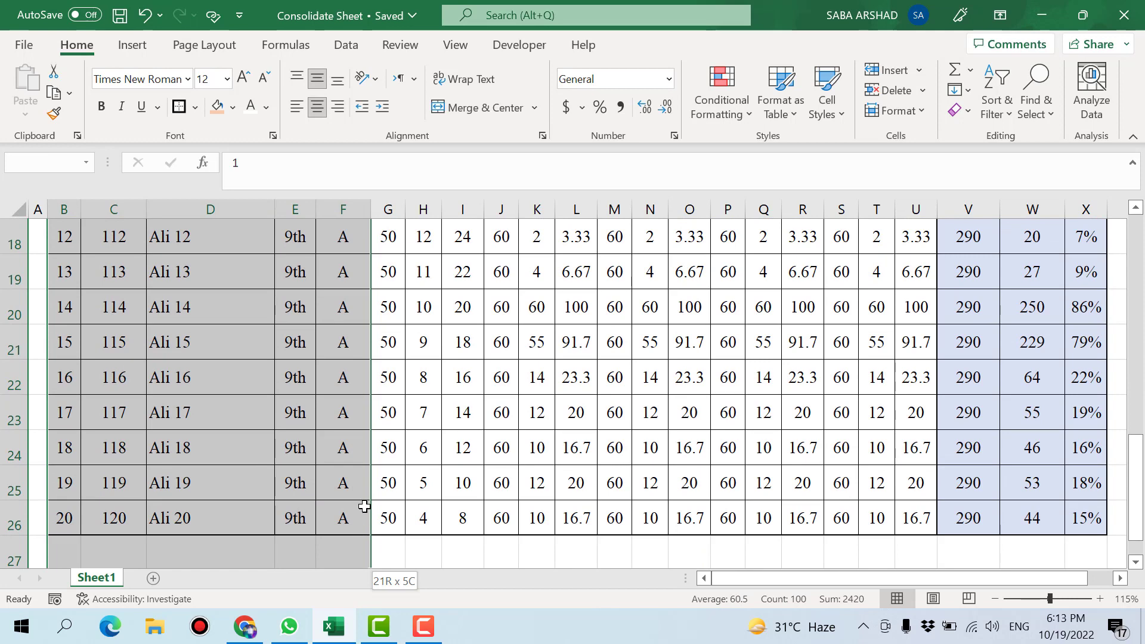
click(232, 108)
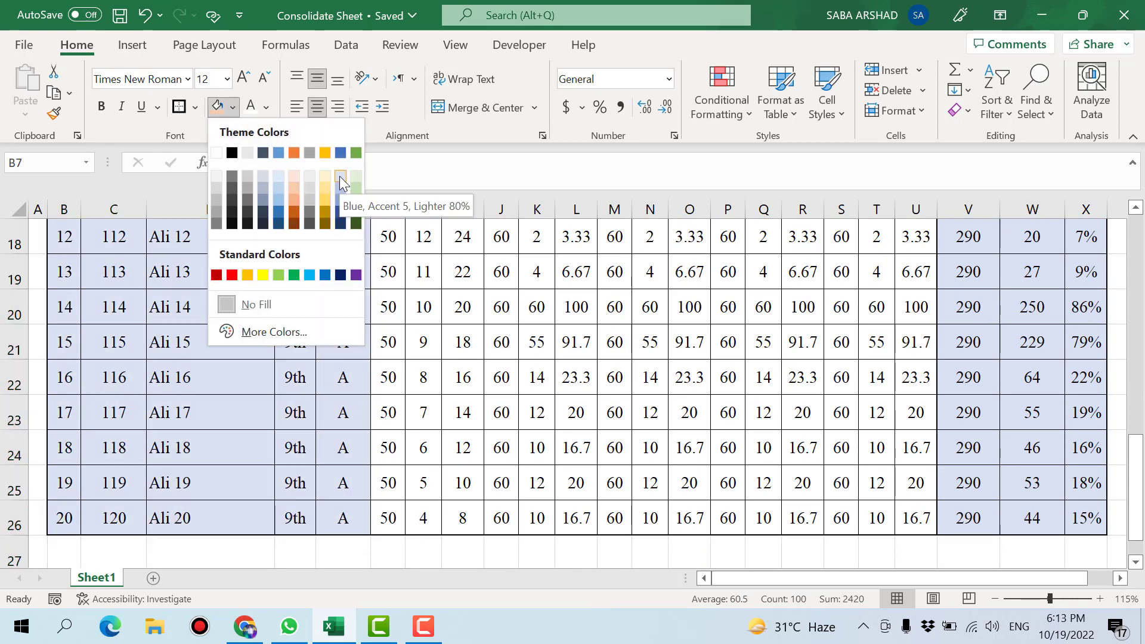
click(339, 177)
click(642, 494)
key(ctrl+s)
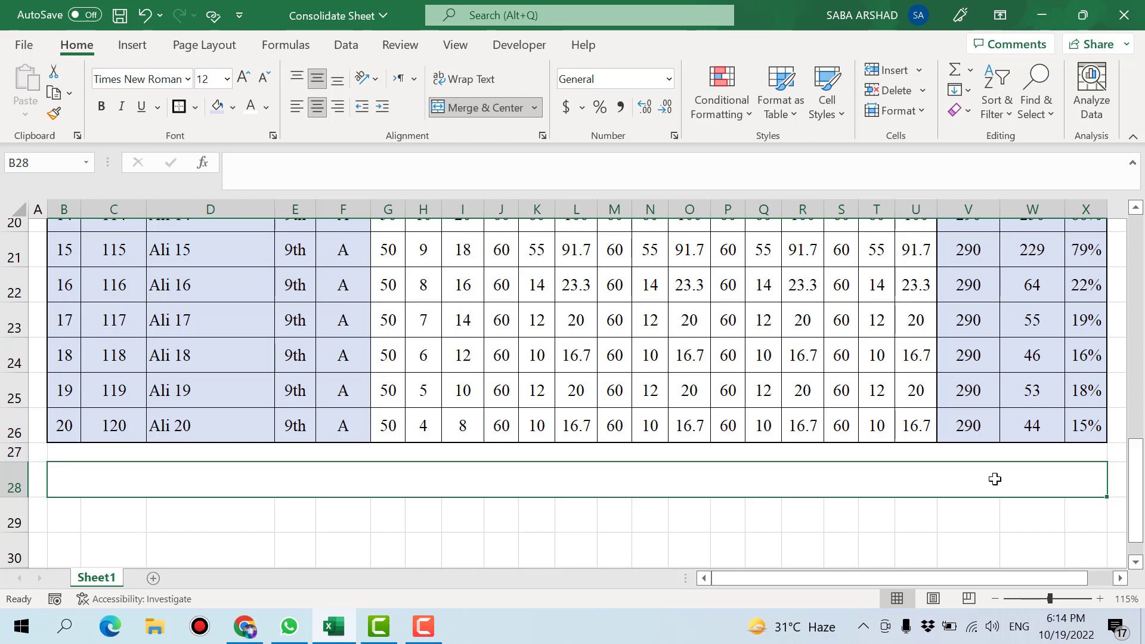
- Enter "EXAM INCHARGE SIG:" followed by an underscore signature line in the merged cell B28:X28 and save the workbook
text(e)
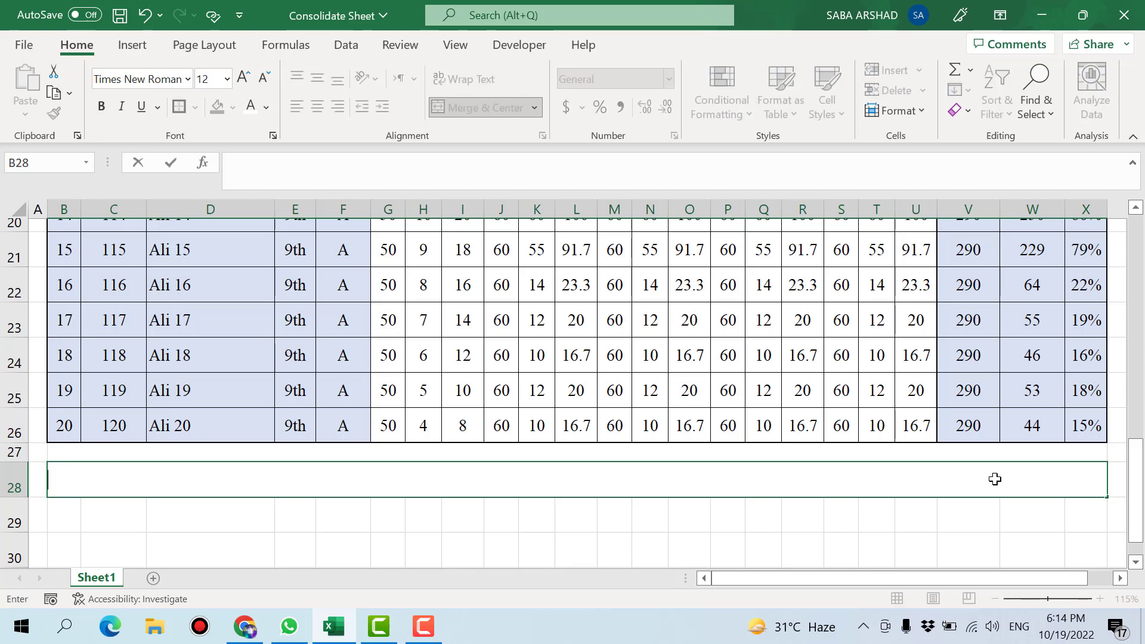
text(XAM INCH)
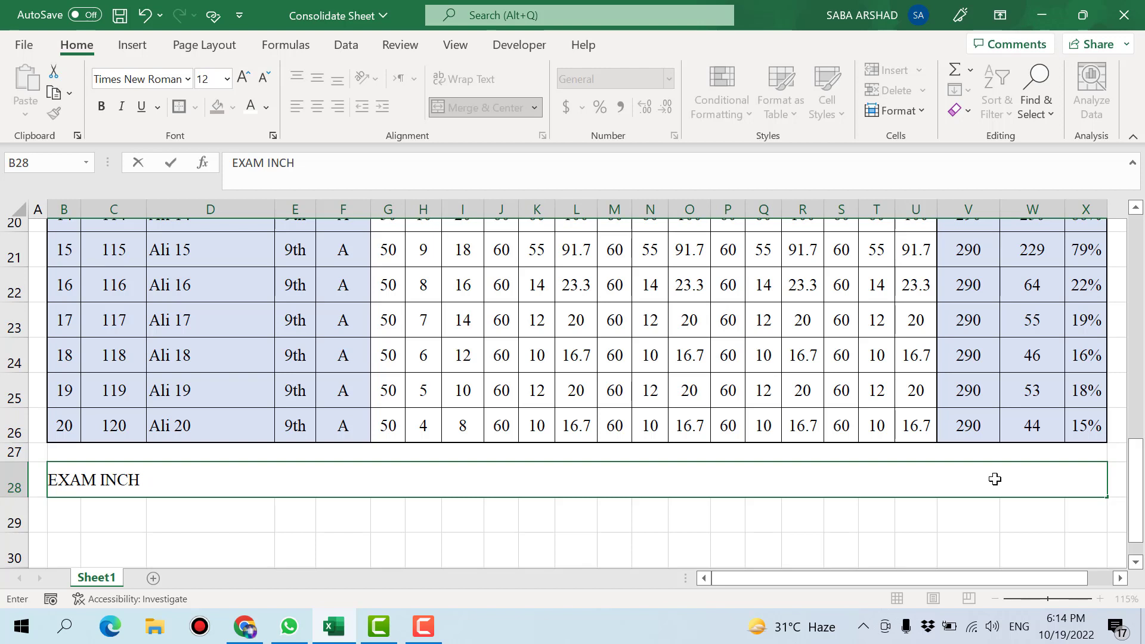
text(ARGE SI)
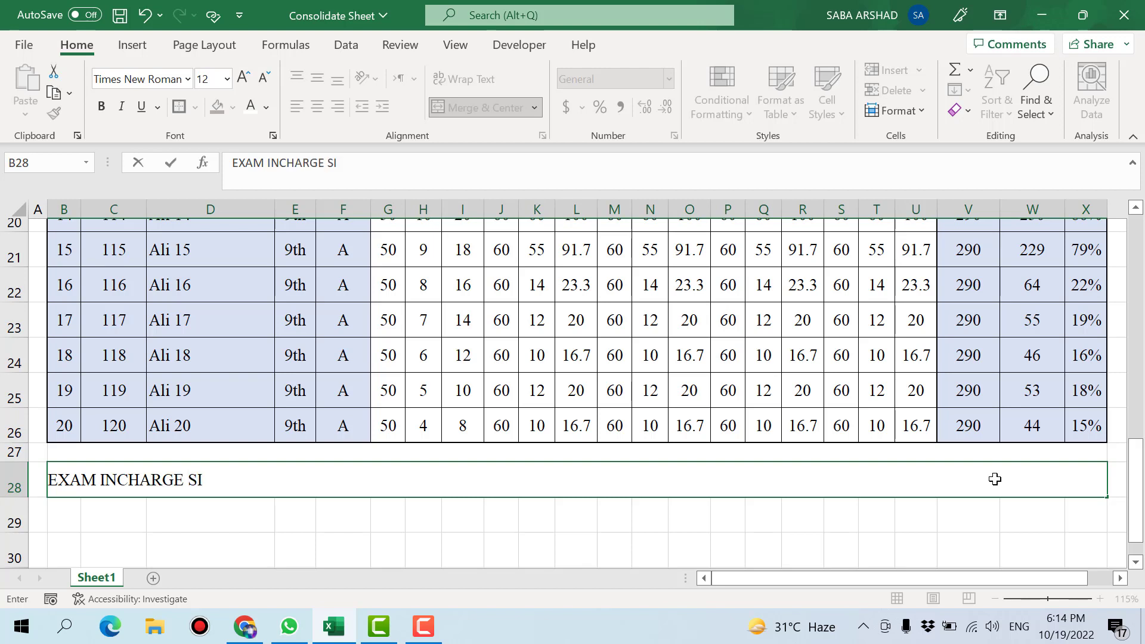
text(G: _______________________)
key(Return)
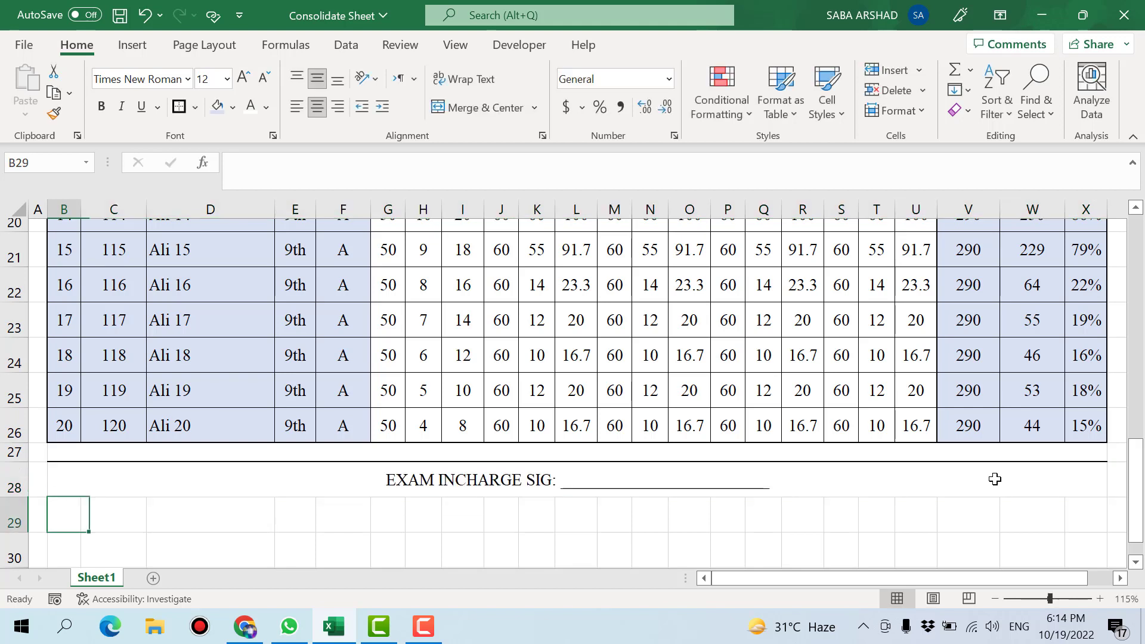
key(ctrl+s)
- Right-align the exam incharge signature line in row 28 and give it a thick outside border
click(700, 469)
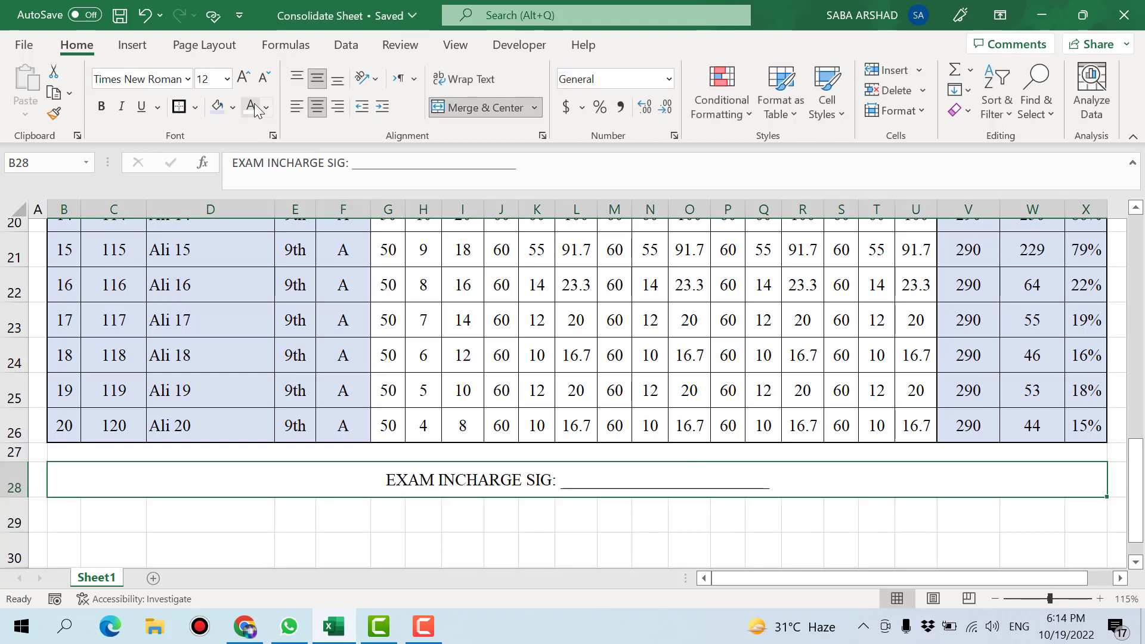
click(337, 108)
click(570, 357)
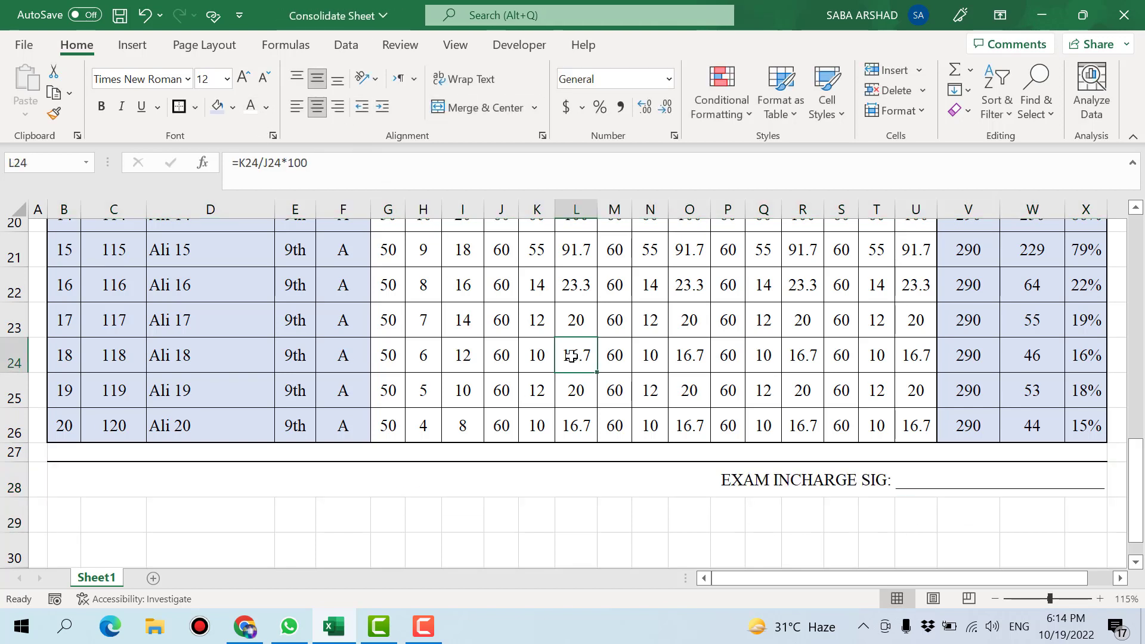
click(304, 478)
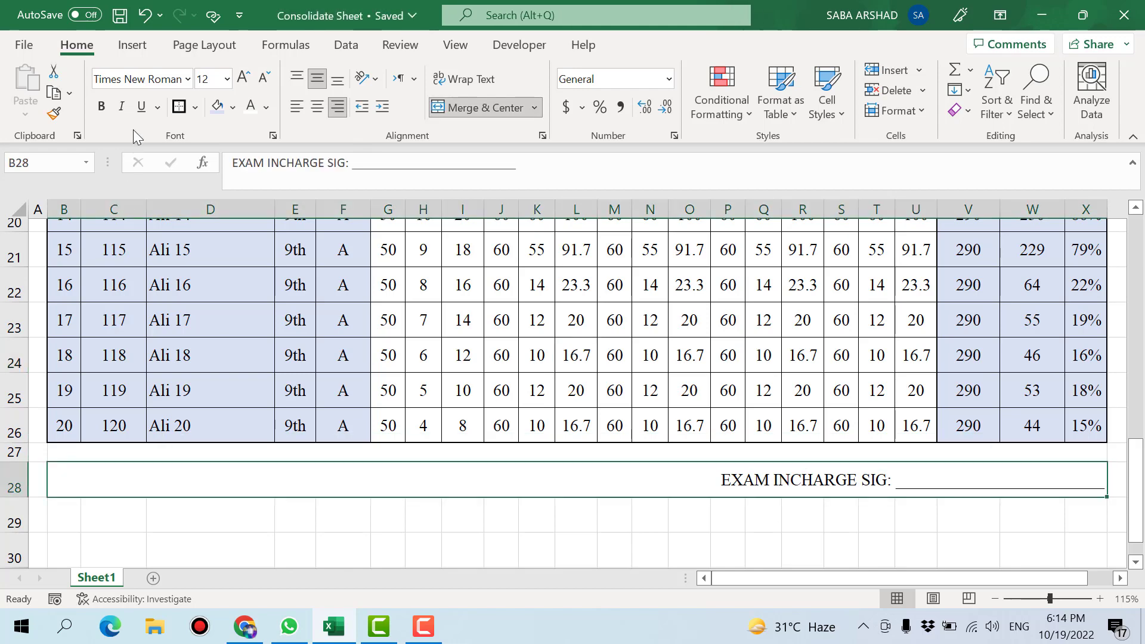
click(187, 108)
click(217, 385)
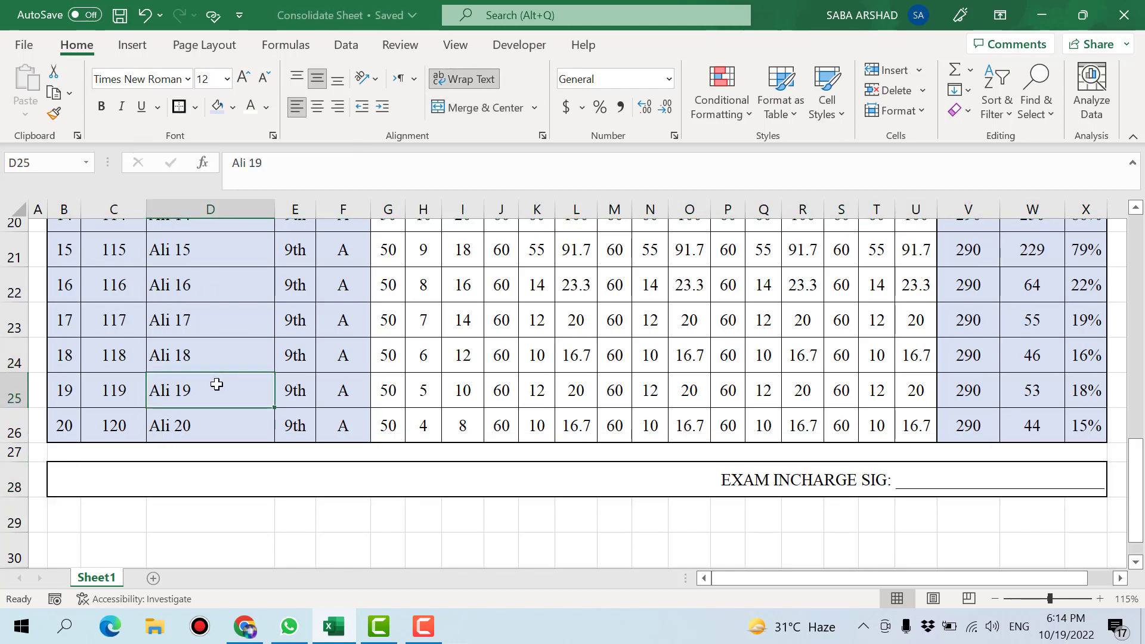
scroll(217, 385, up, 7)
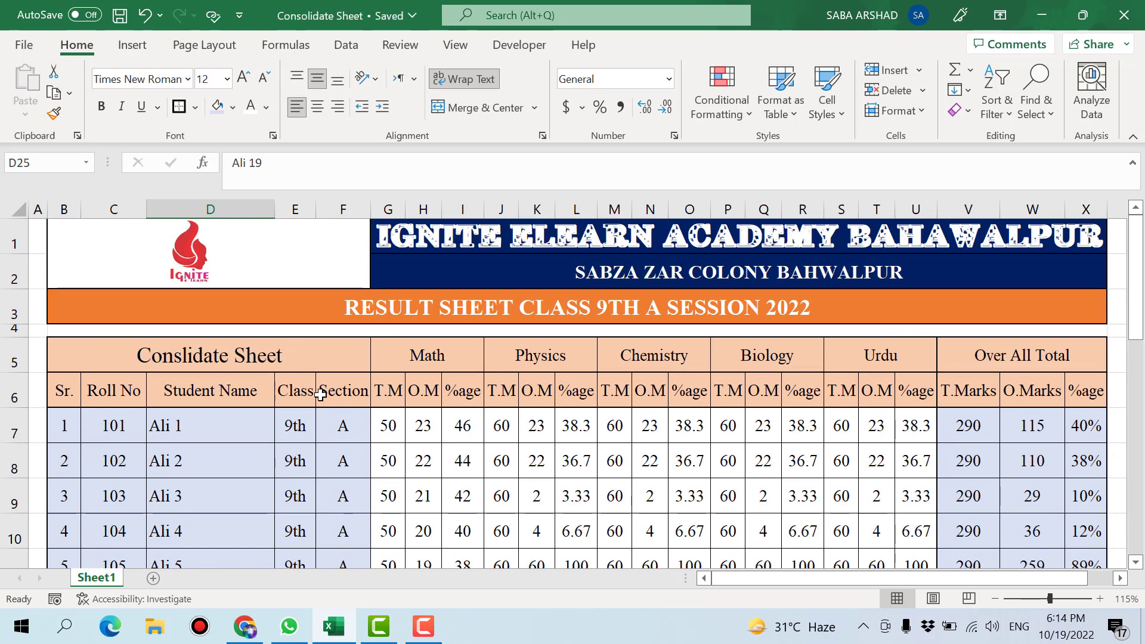
scroll(321, 395, down, 3)
scroll(321, 395, up, 2)
click(536, 445)
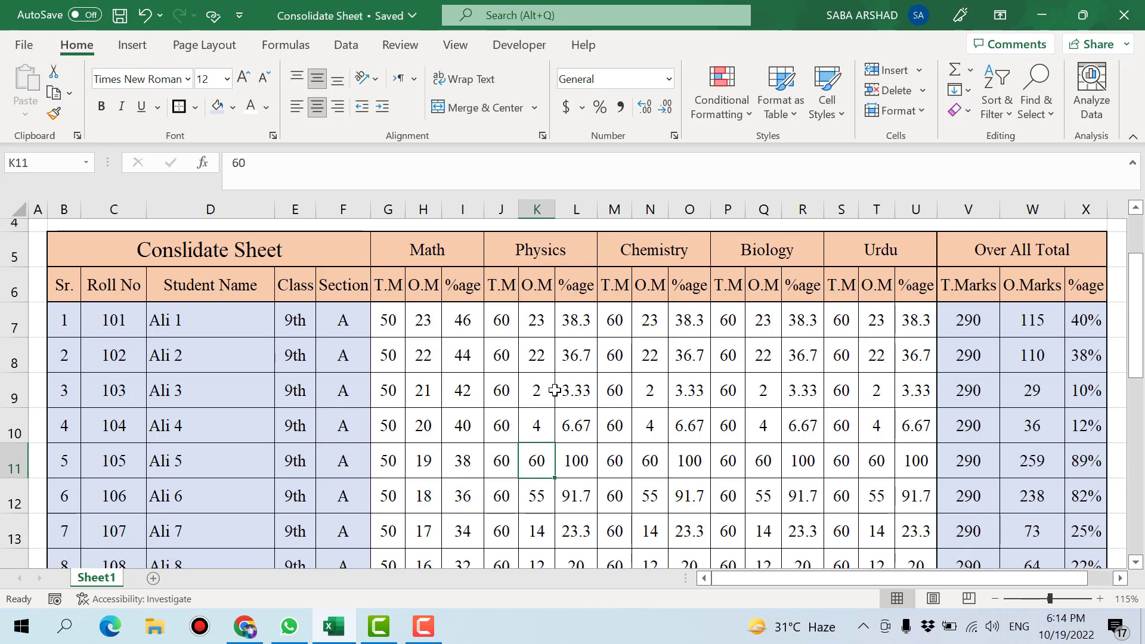
click(890, 438)
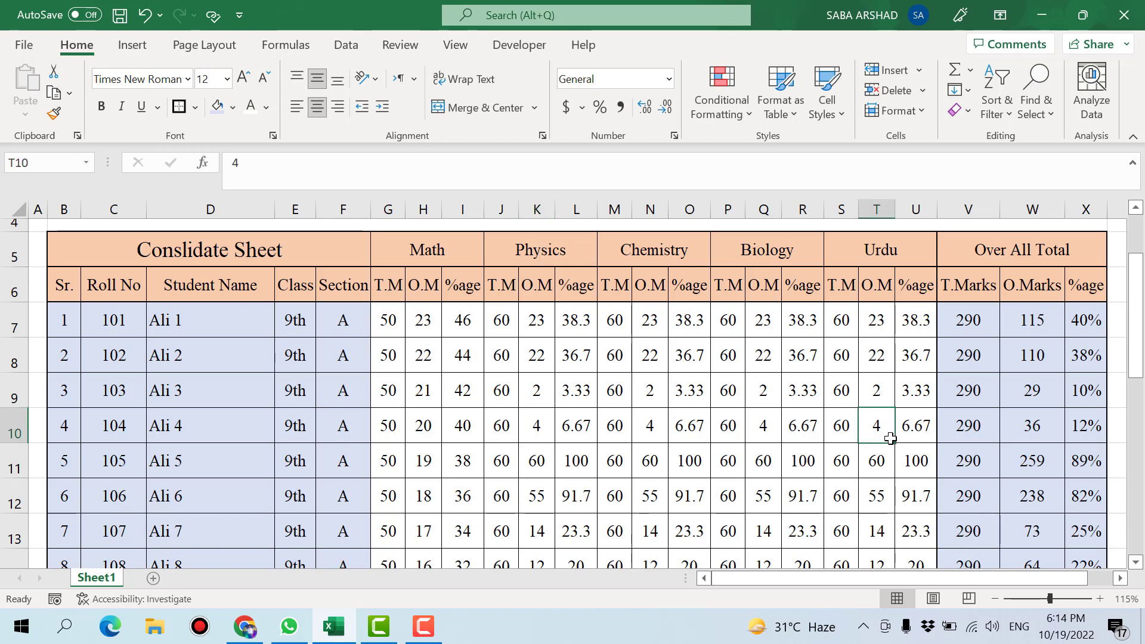
- Set the print area to the whole result sheet, B1:X28, from the logo header to the signature row
drag(891, 438, 322, 272)
drag(513, 537, 518, 498)
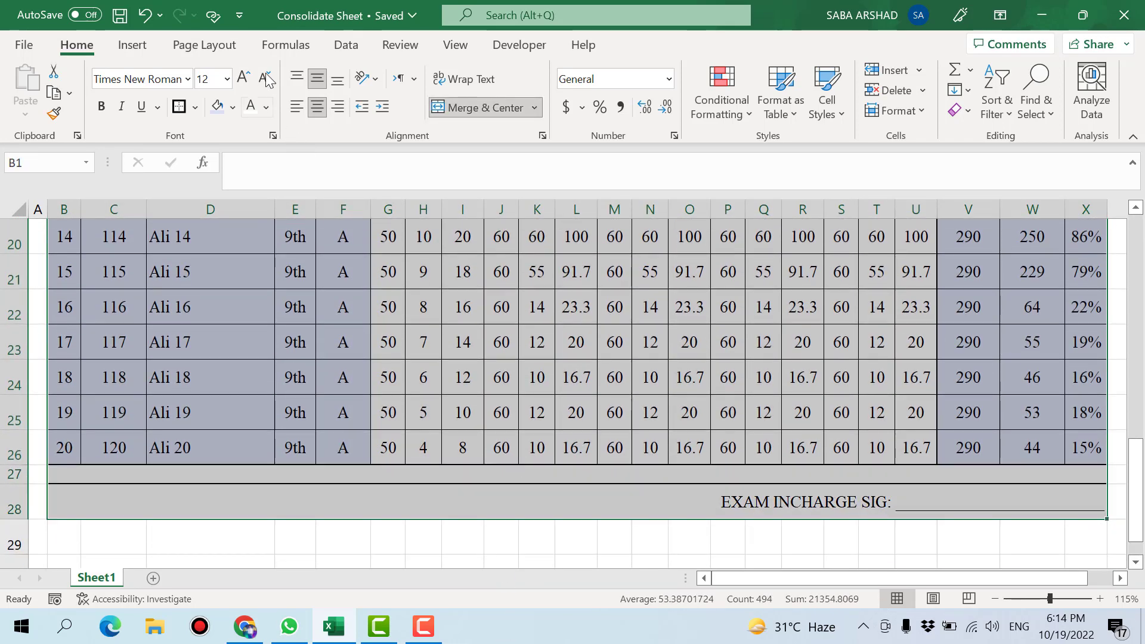
click(210, 47)
click(297, 113)
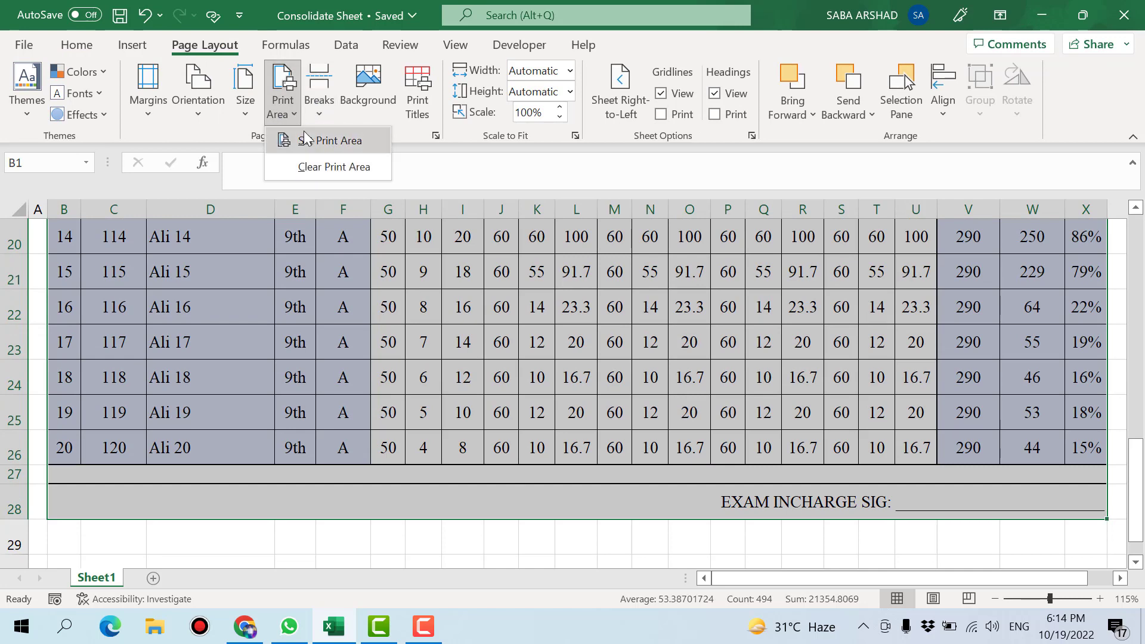
click(307, 137)
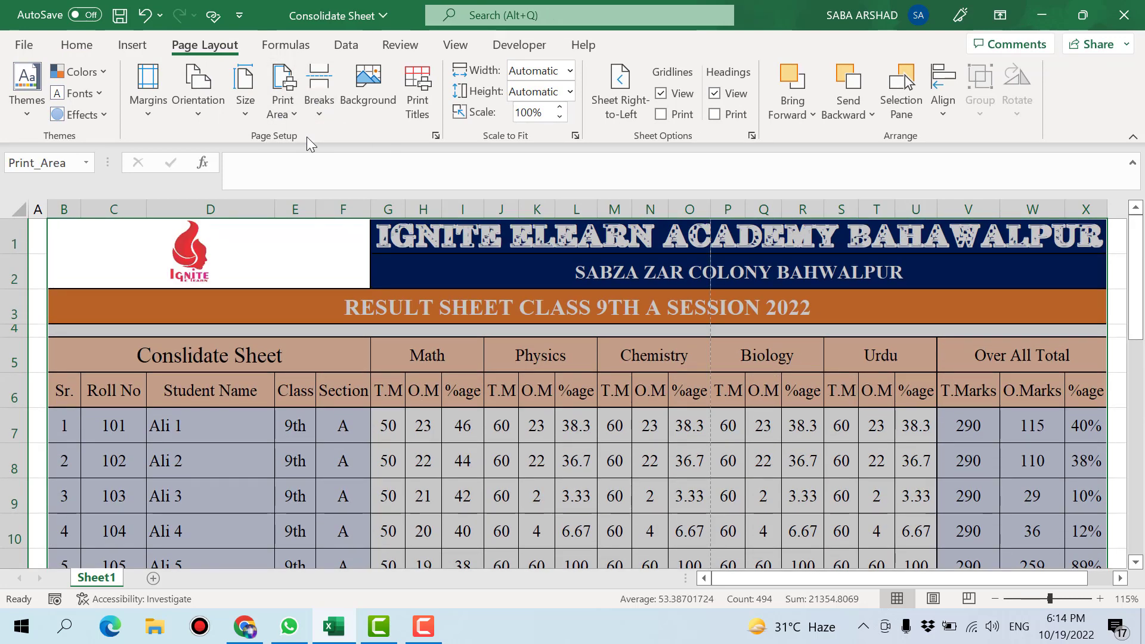
- Set the page to A4 paper in landscape orientation, scaled to fit 1 page wide by 1 tall
key(ctrl+p)
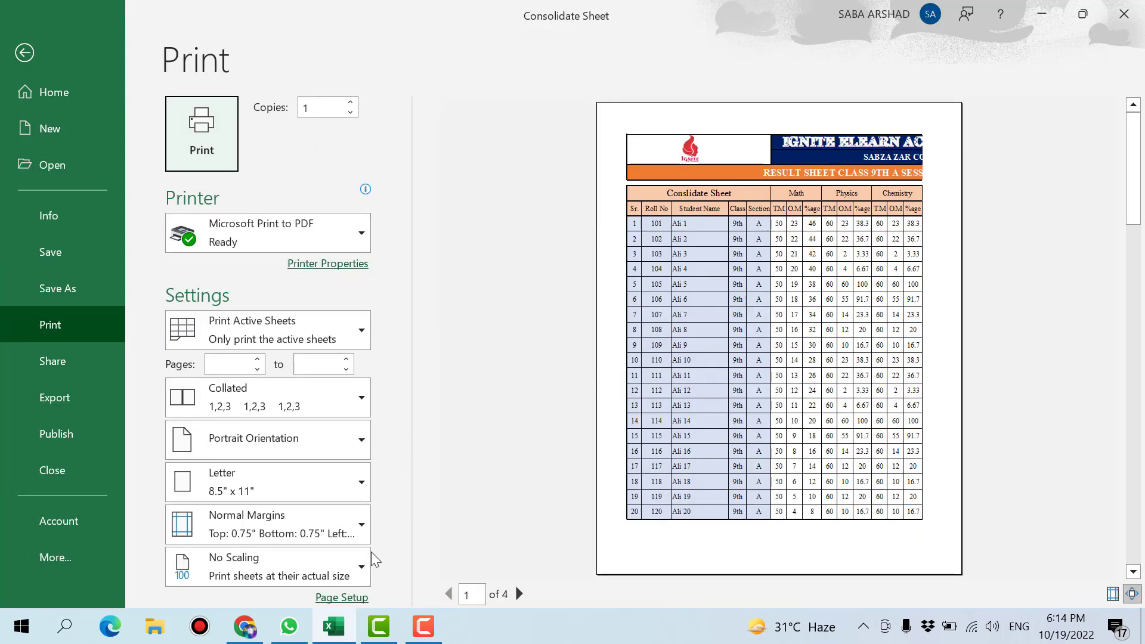
click(360, 597)
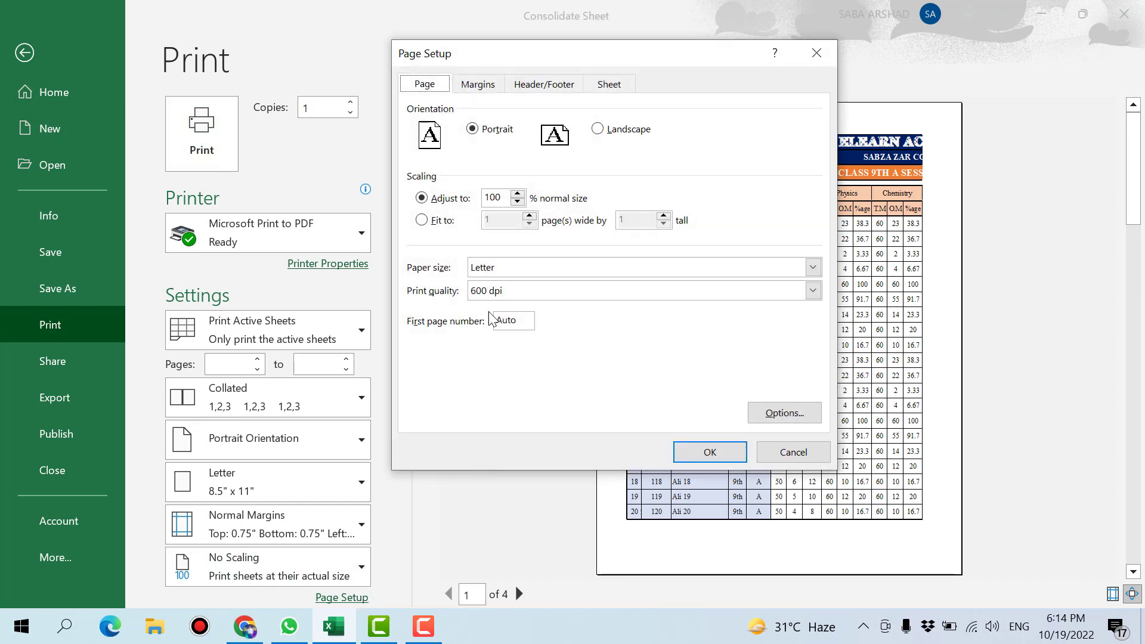
click(813, 267)
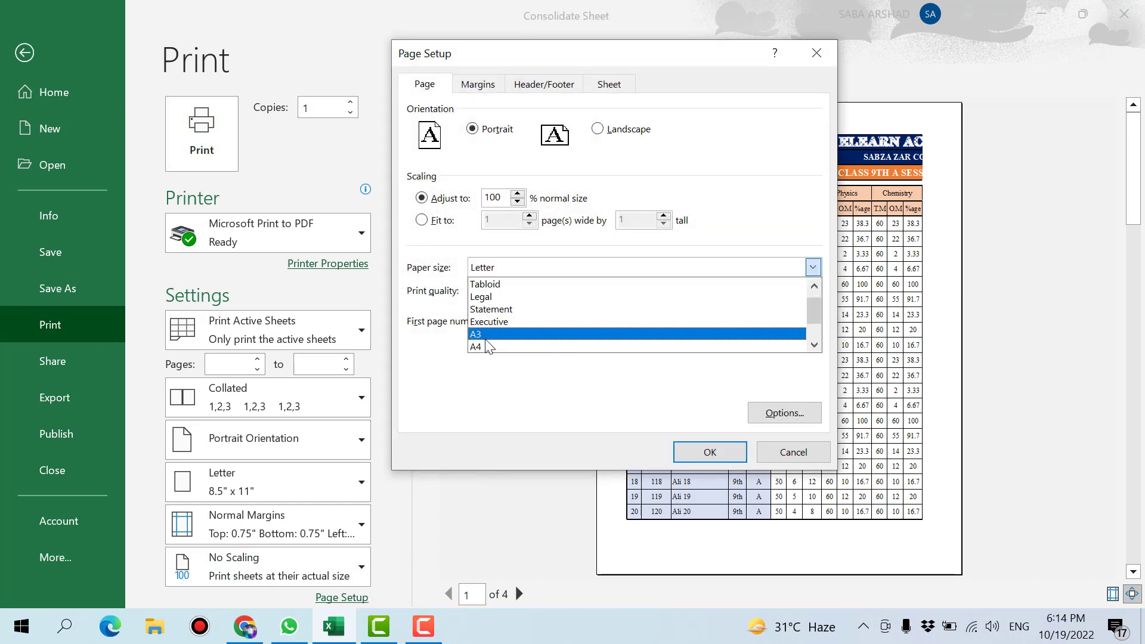
click(484, 346)
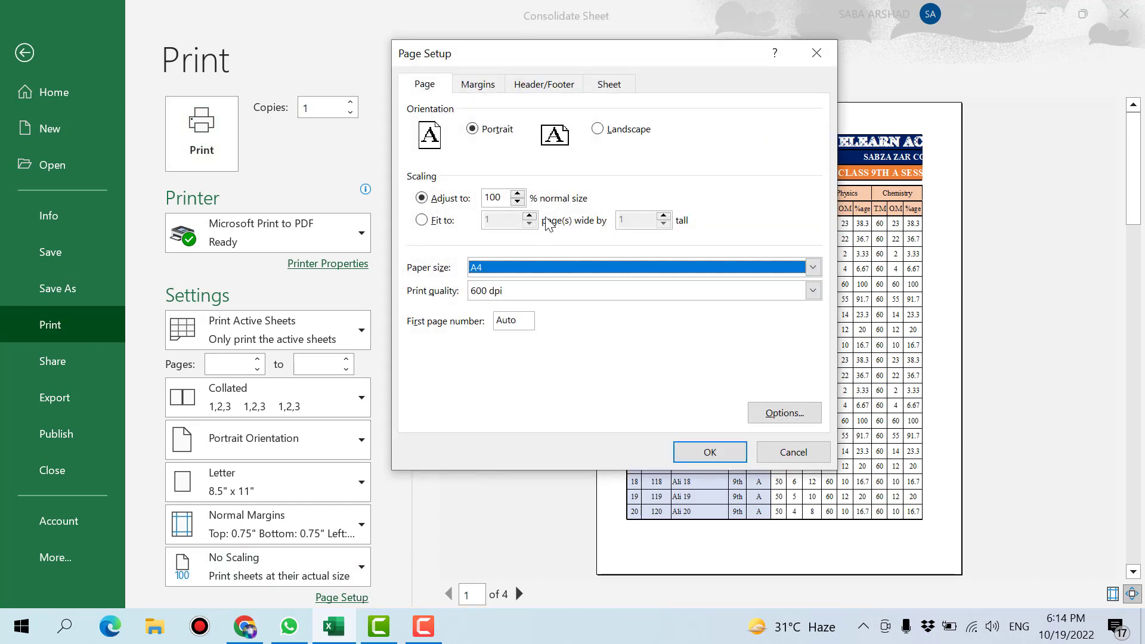
click(598, 129)
click(422, 220)
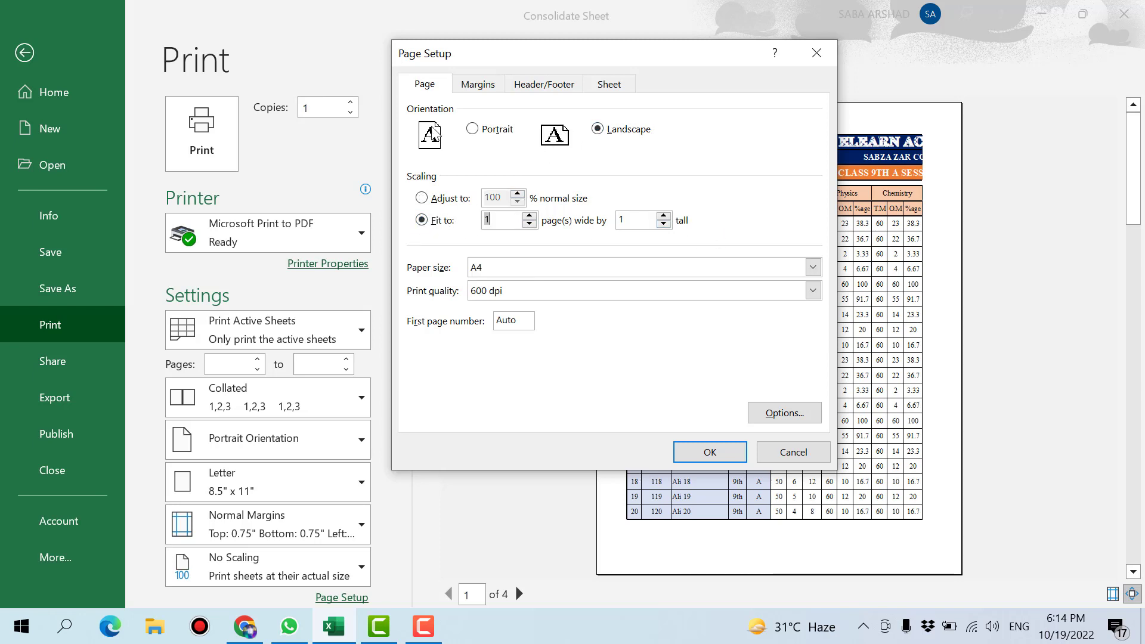
- Set the print margins to 0.5 top and 0 bottom, left and right, centering the sheet on the page horizontally and vertically
click(470, 87)
click(627, 122)
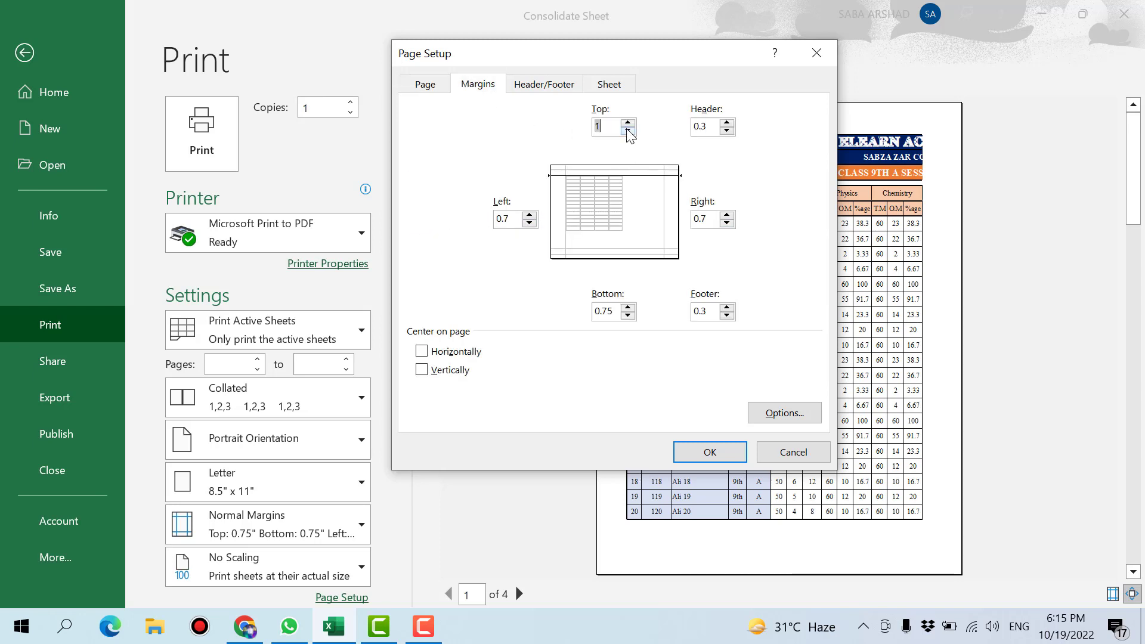
click(530, 223)
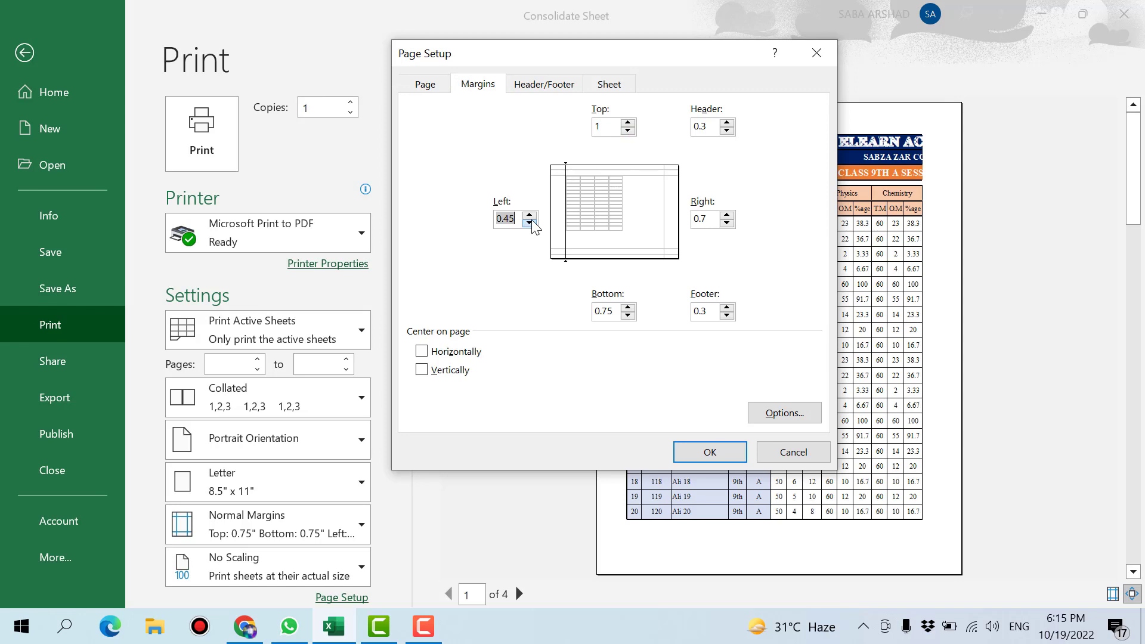
click(627, 131)
click(627, 131)
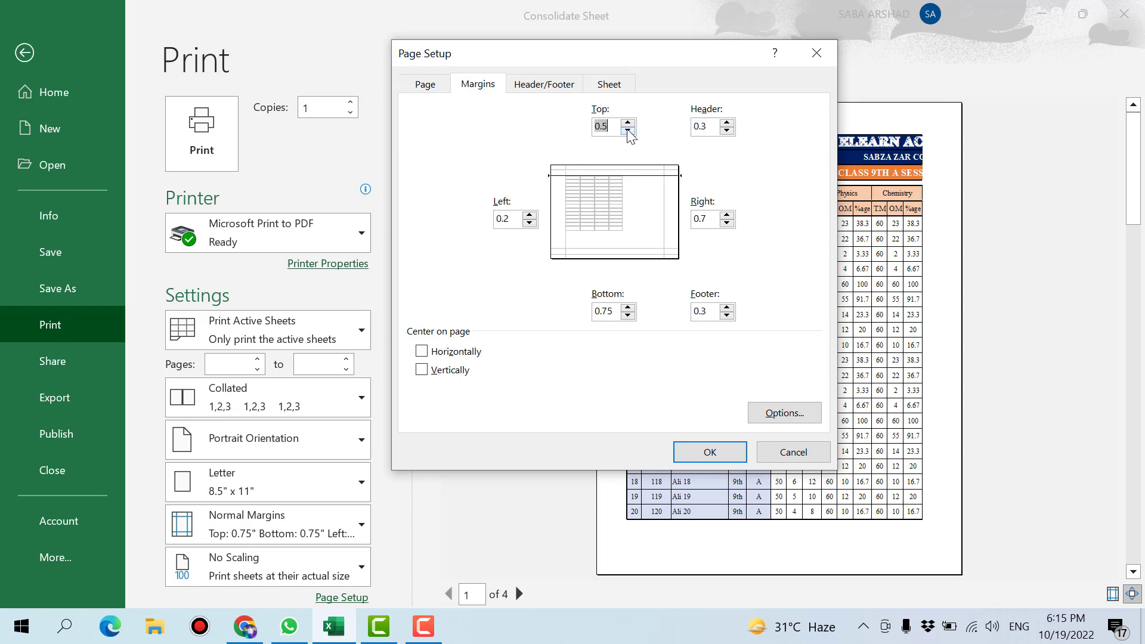
click(628, 316)
click(628, 316)
click(628, 316)
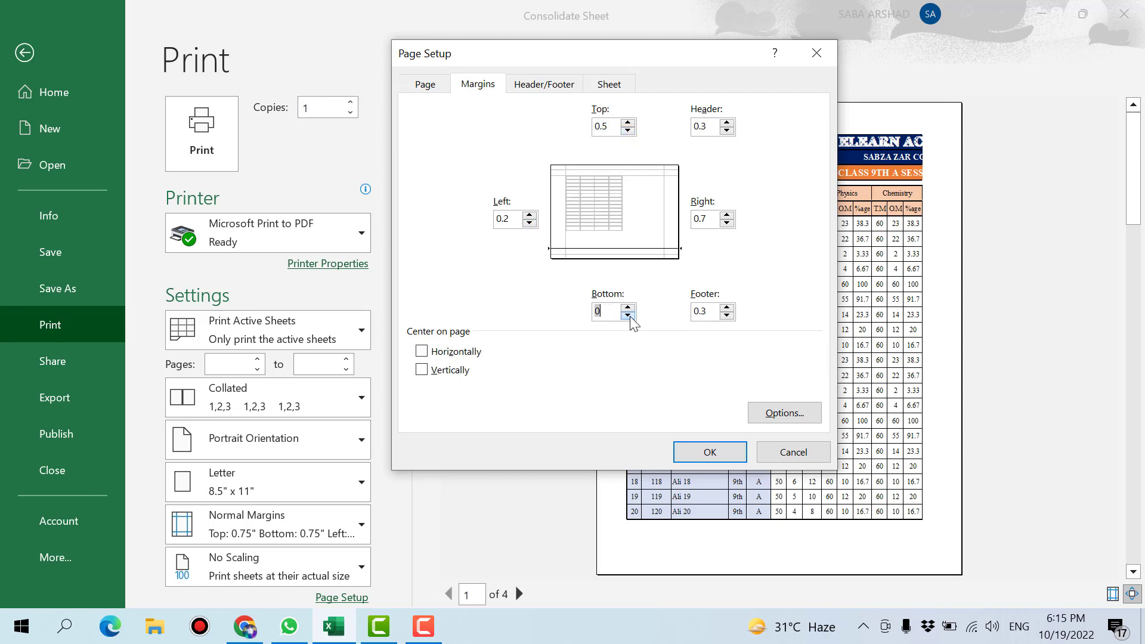
click(727, 223)
click(726, 223)
click(727, 223)
click(529, 223)
click(421, 351)
click(698, 445)
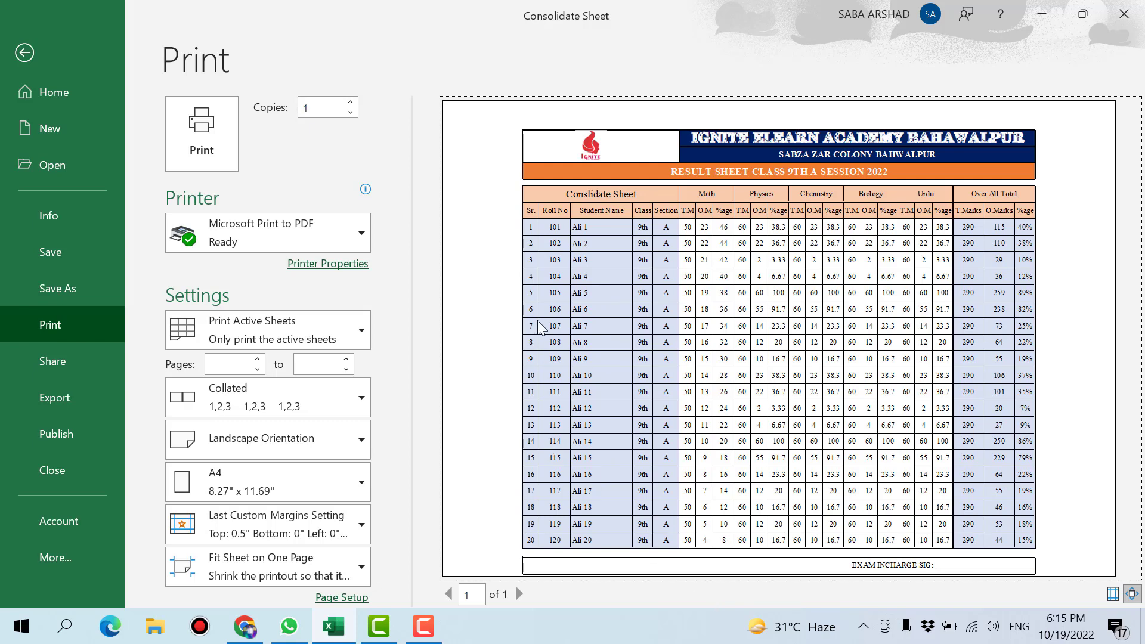
- Change the print scaling to fit 1 page wide by 2 pages tall and preview the second page
click(342, 598)
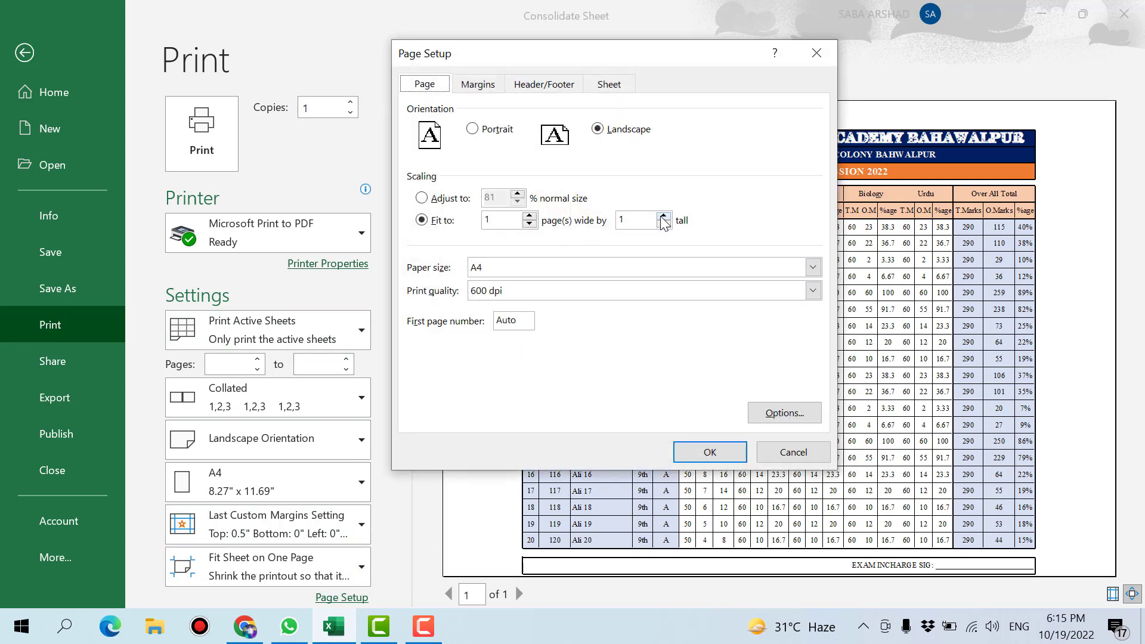
click(664, 217)
click(710, 453)
scroll(598, 301, down, 1)
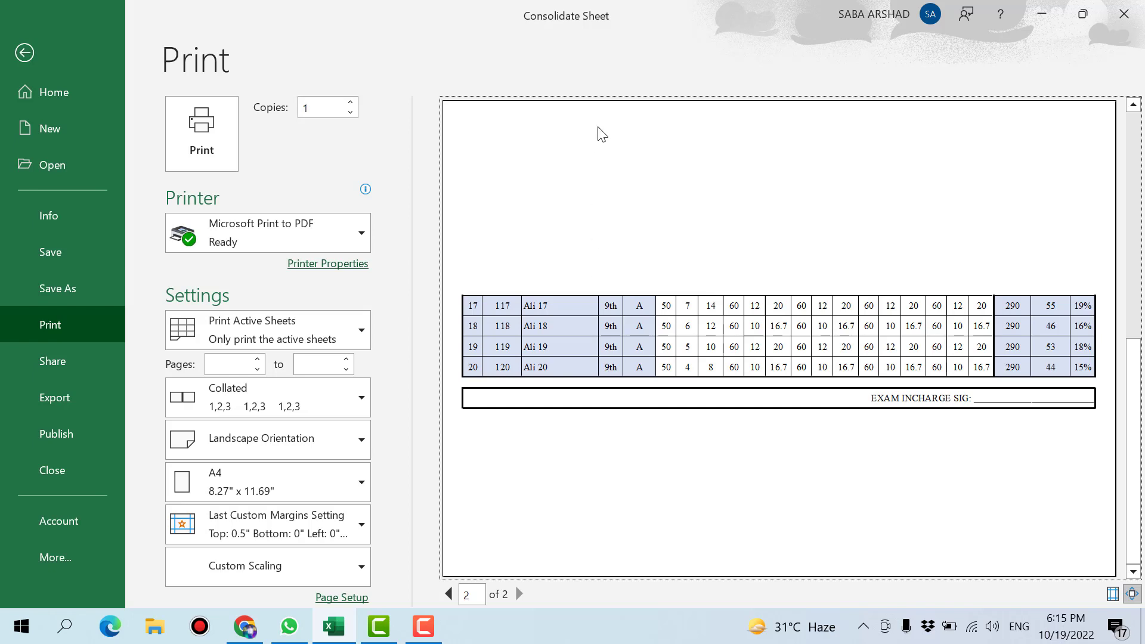
- Turn off vertical centering on the page, check the preview and return to the worksheet
click(345, 599)
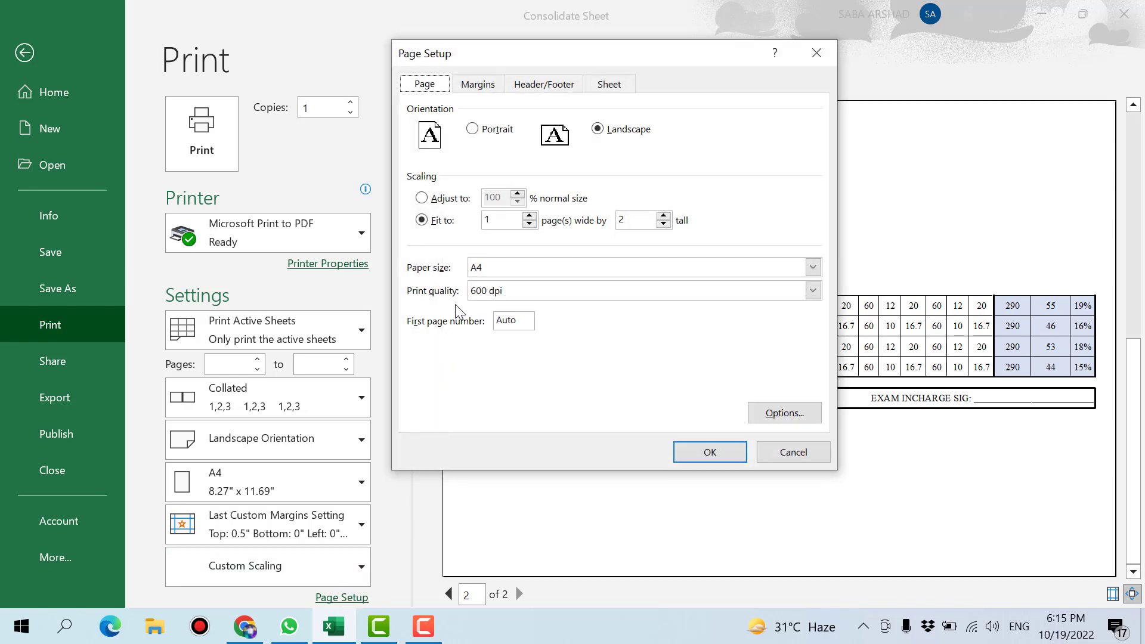
click(477, 86)
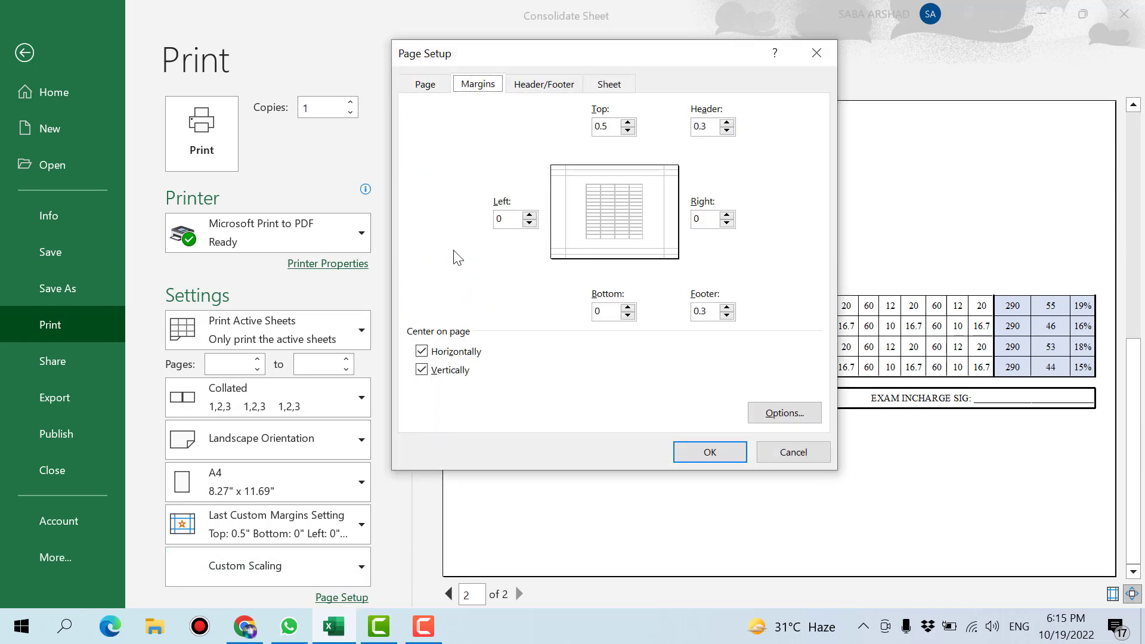
click(423, 370)
click(716, 454)
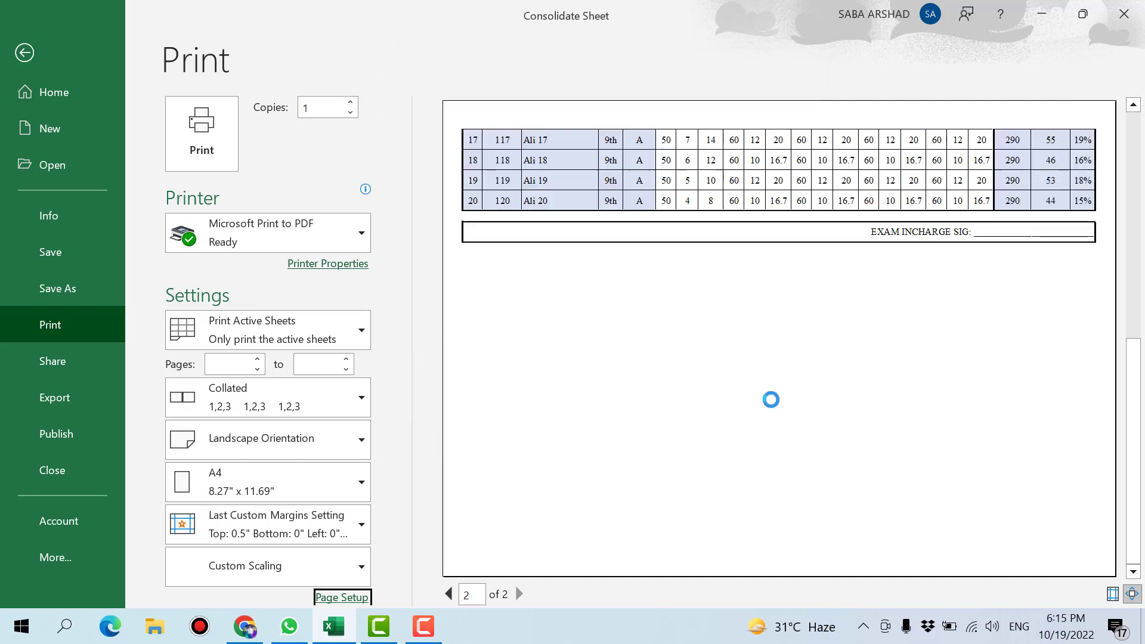
scroll(697, 277, up, 1)
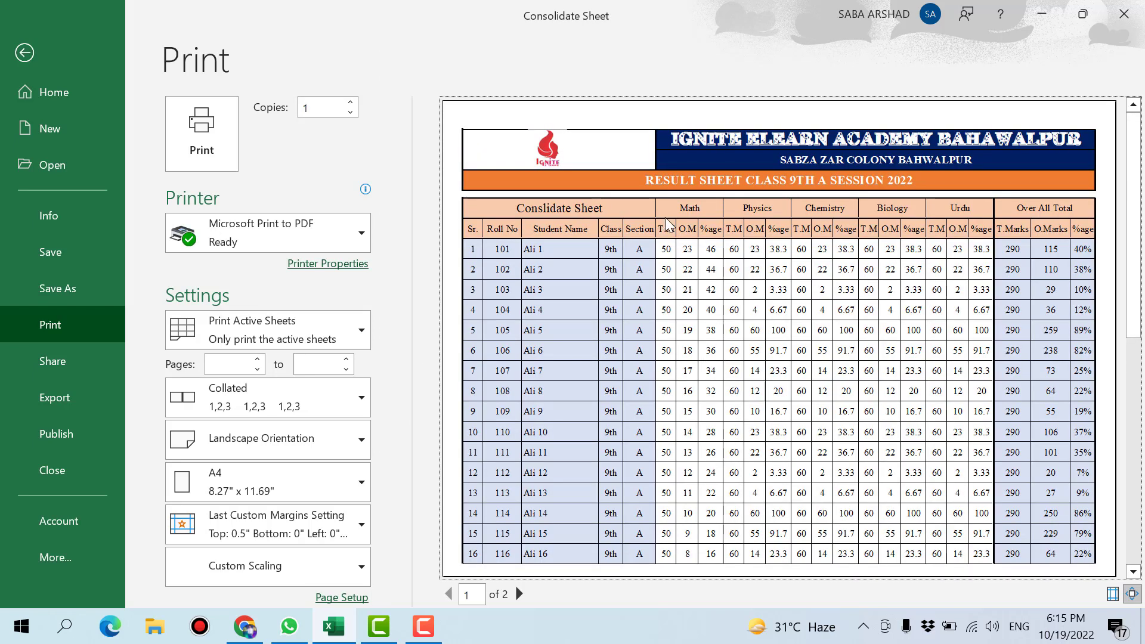
key(Escape)
- Save the workbook with its new page setup
drag(37, 363, 37, 385)
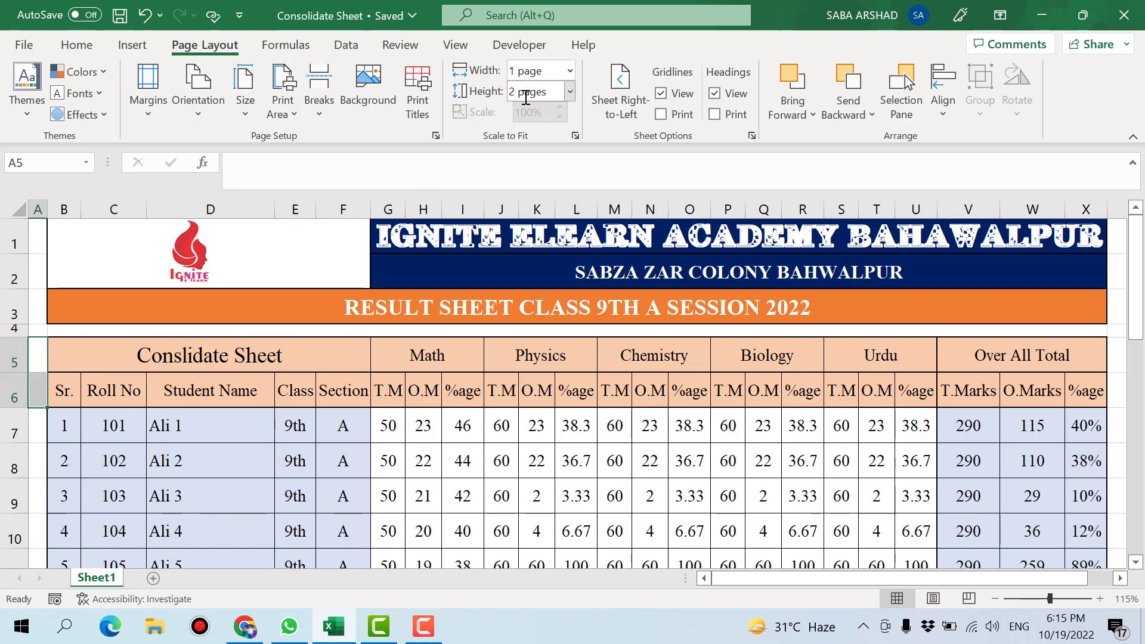
click(87, 45)
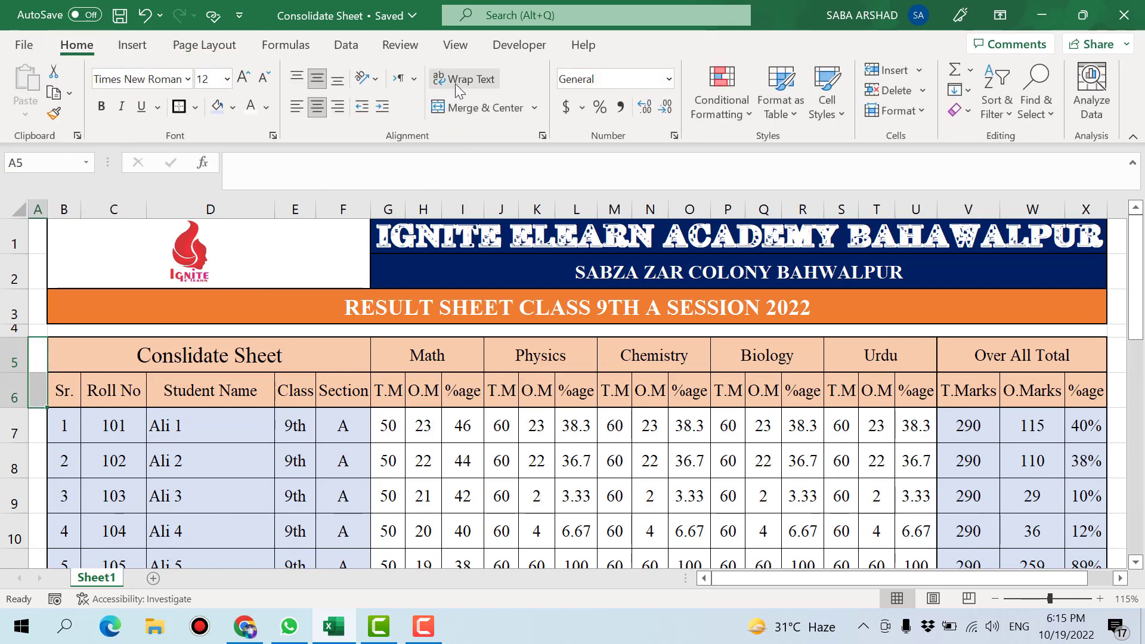
click(290, 421)
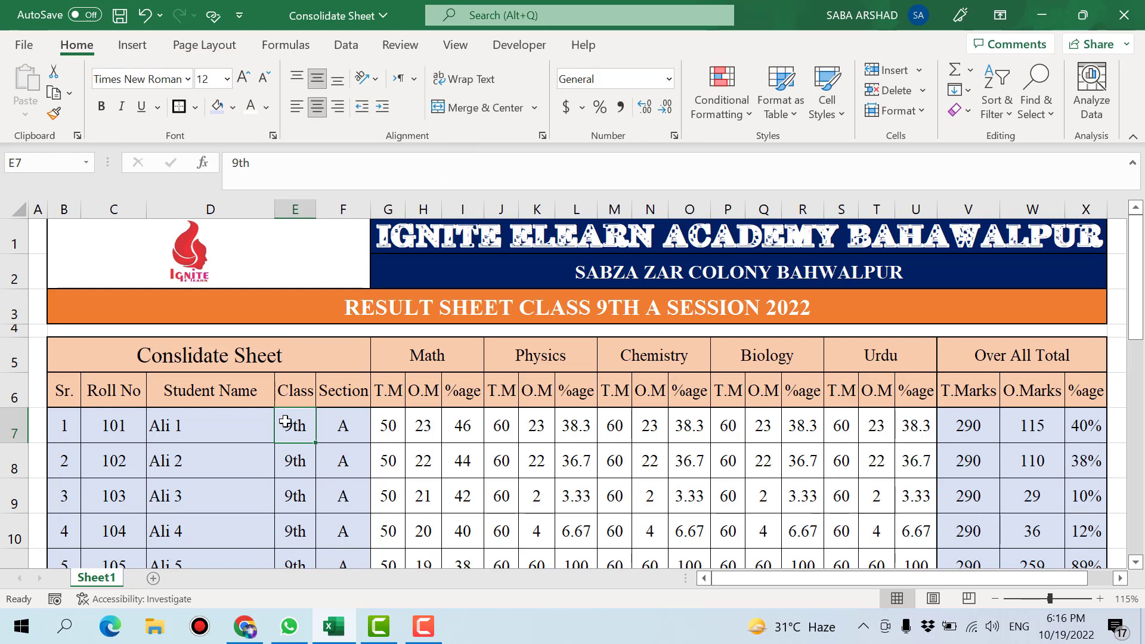
key(ctrl+s)
click(72, 358)
click(34, 369)
click(152, 394)
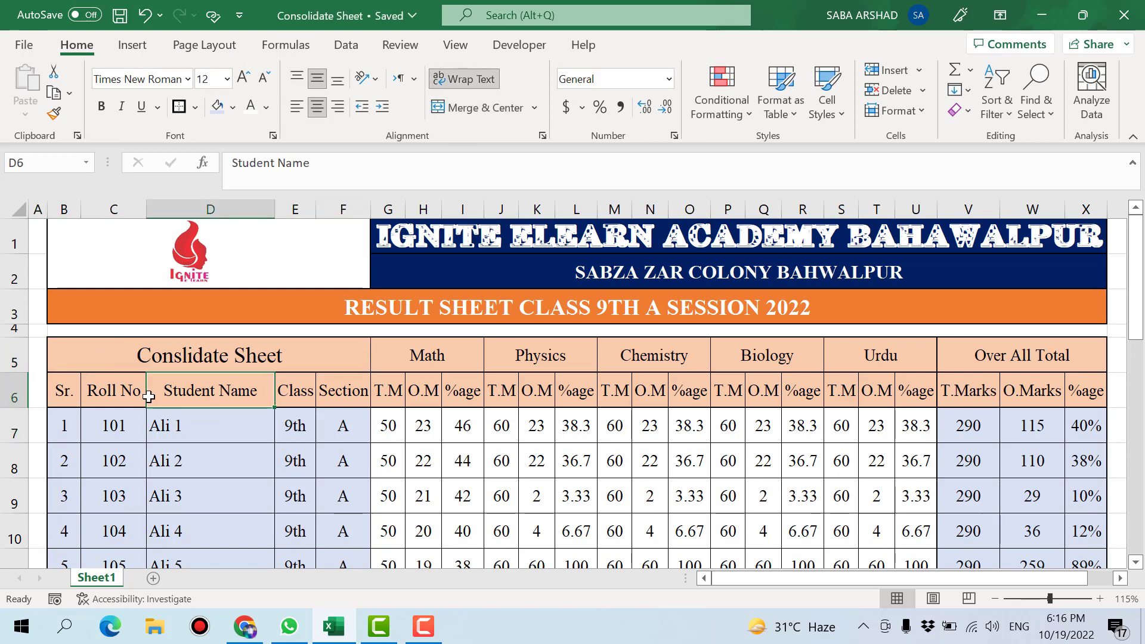
- Set the heading rows 5 and 6 to repeat at the top of every printed page
click(205, 45)
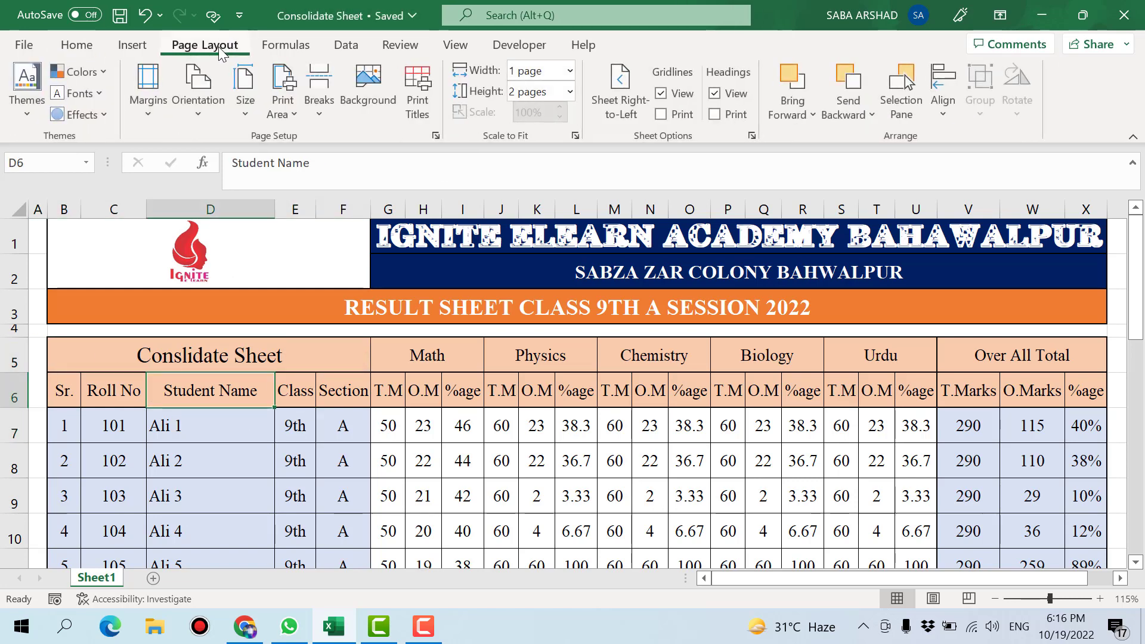
click(430, 97)
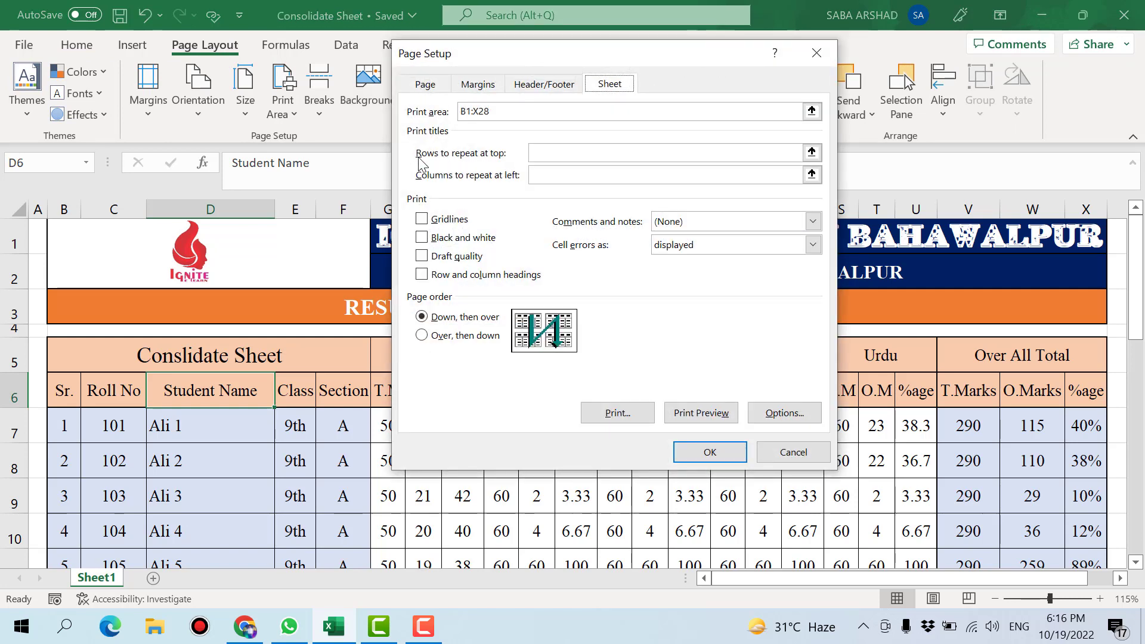
click(563, 153)
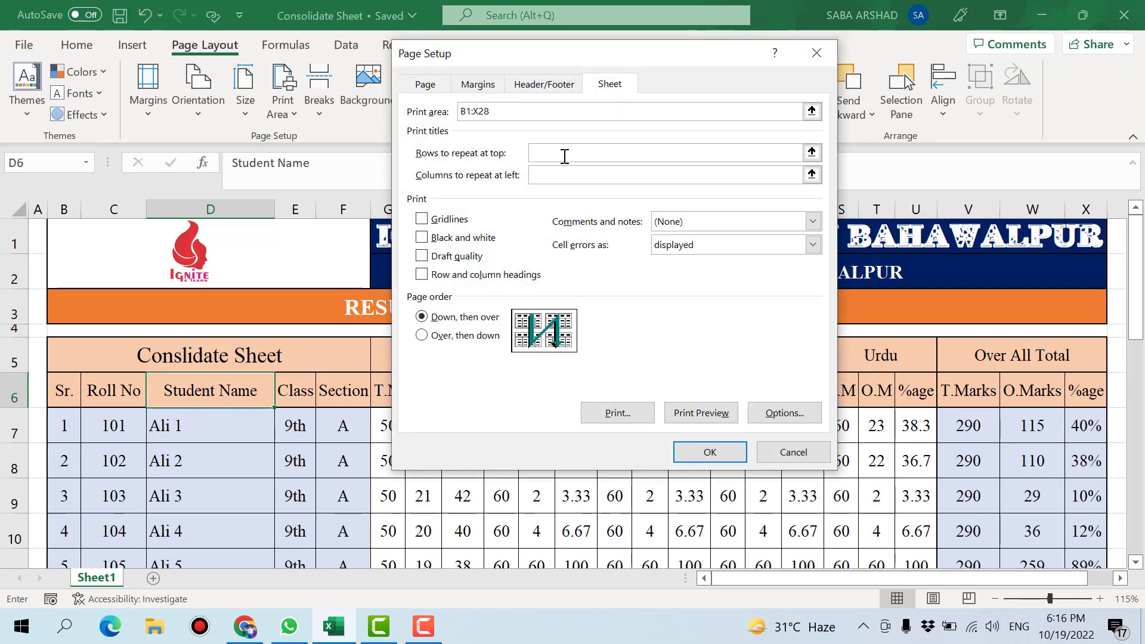
drag(14, 362, 14, 398)
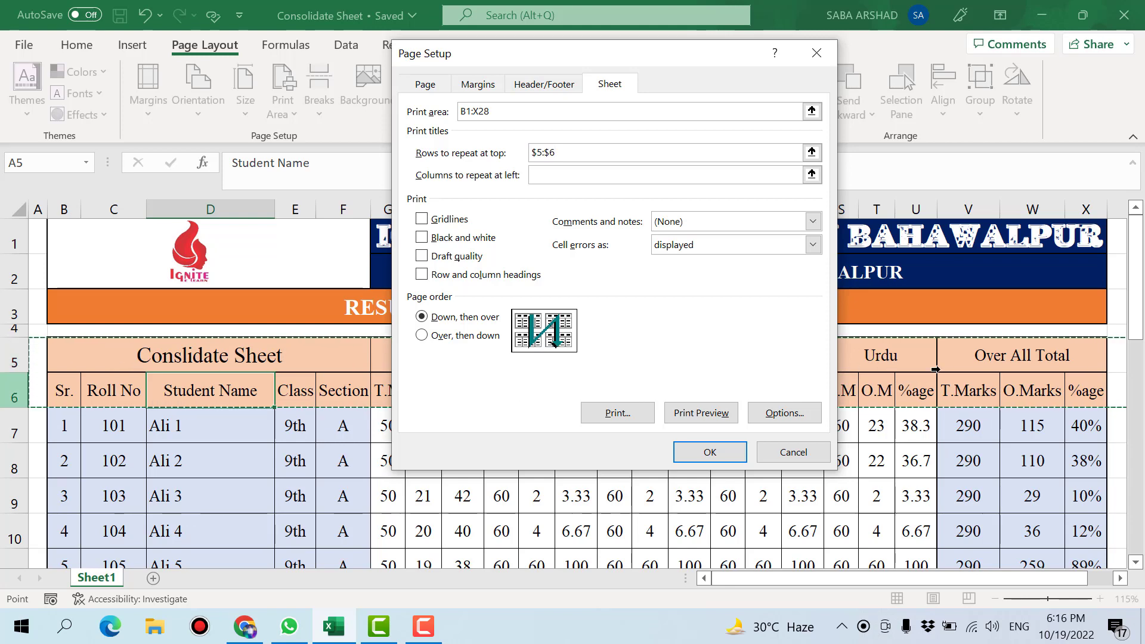
click(725, 452)
click(618, 421)
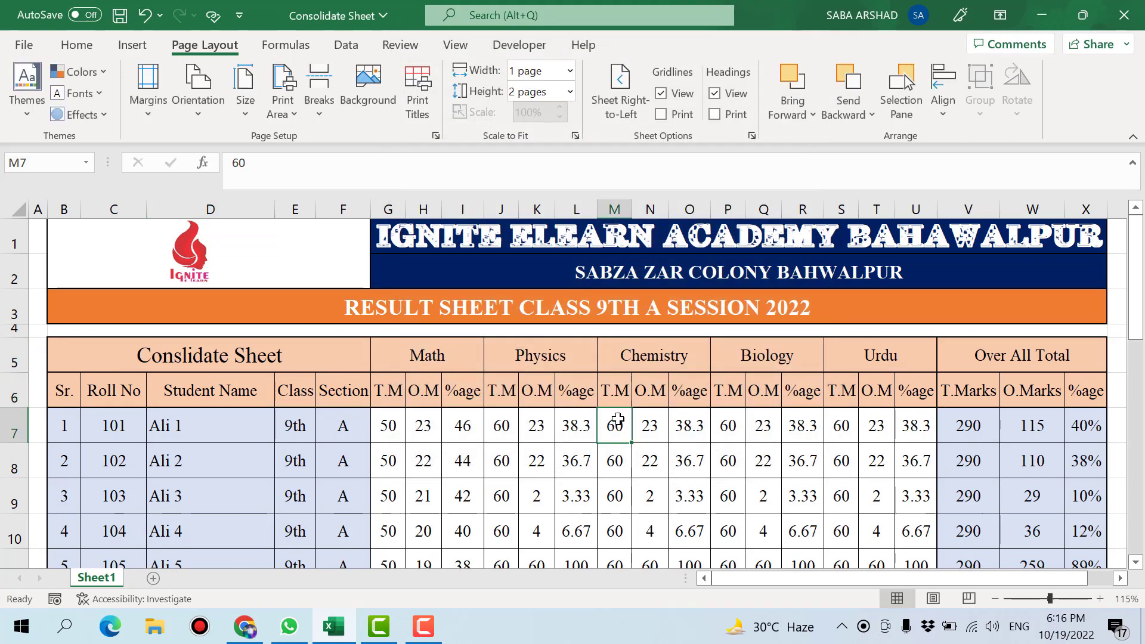
- Check the repeated heading rows on the second page of the print preview
key(ctrl+p)
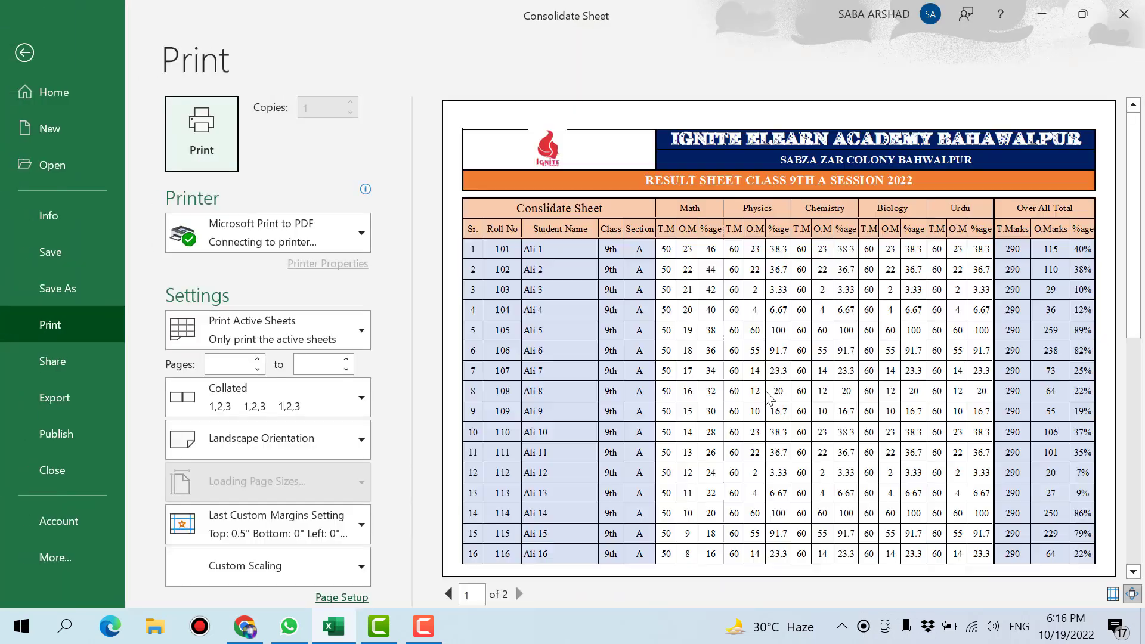
scroll(587, 227, down, 1)
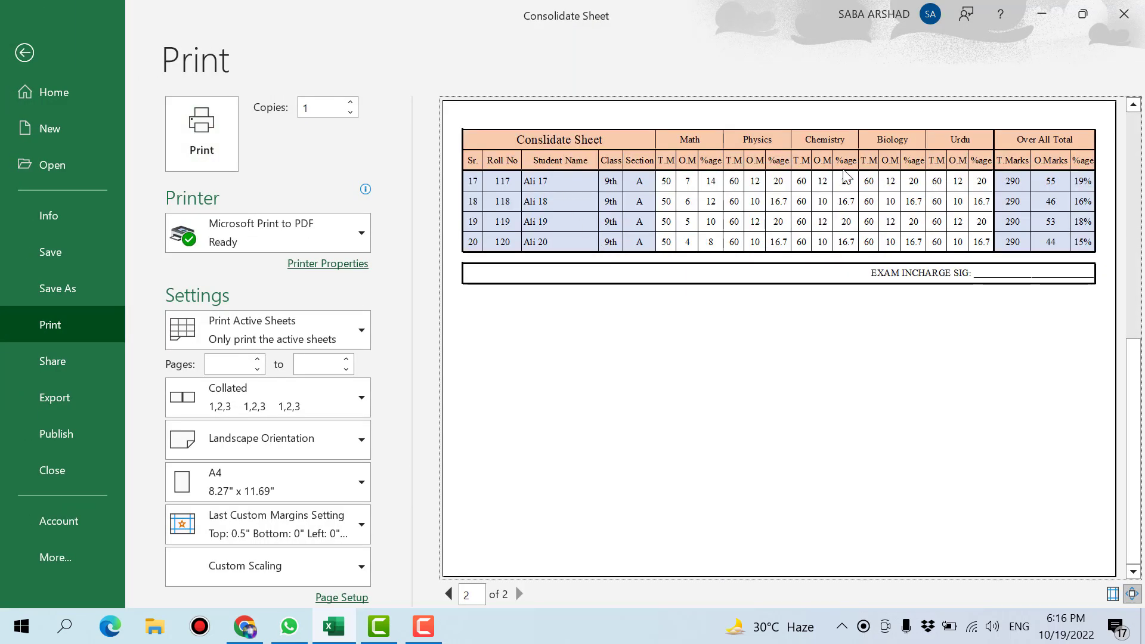
key(Escape)
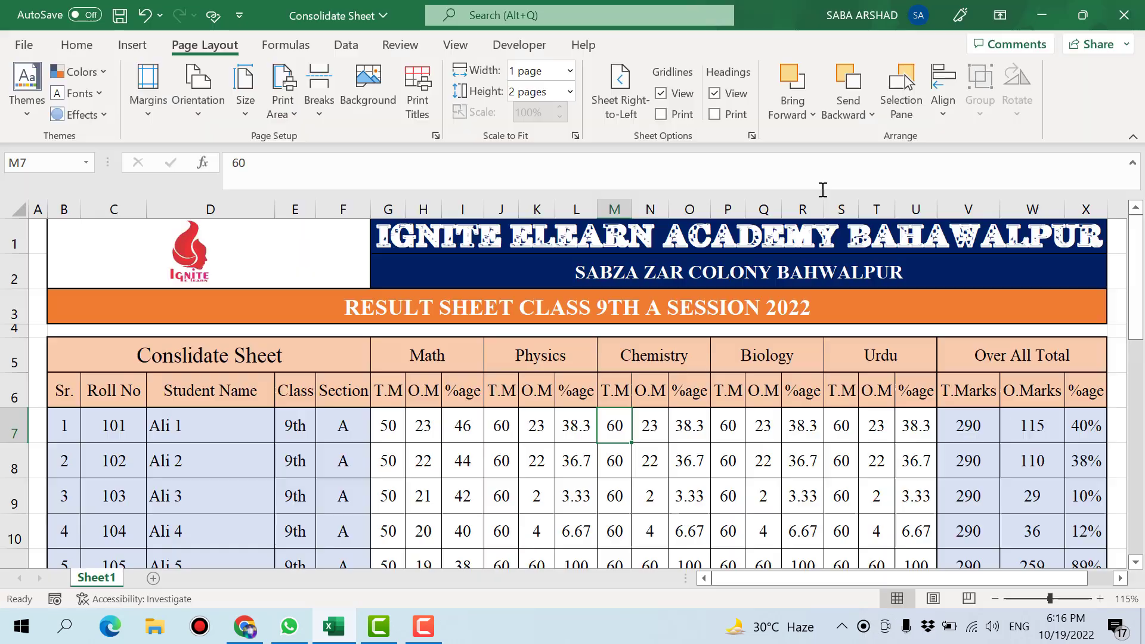
- Print the result sheet to a PDF named "RESULT SHEET" on the Desktop
click(634, 352)
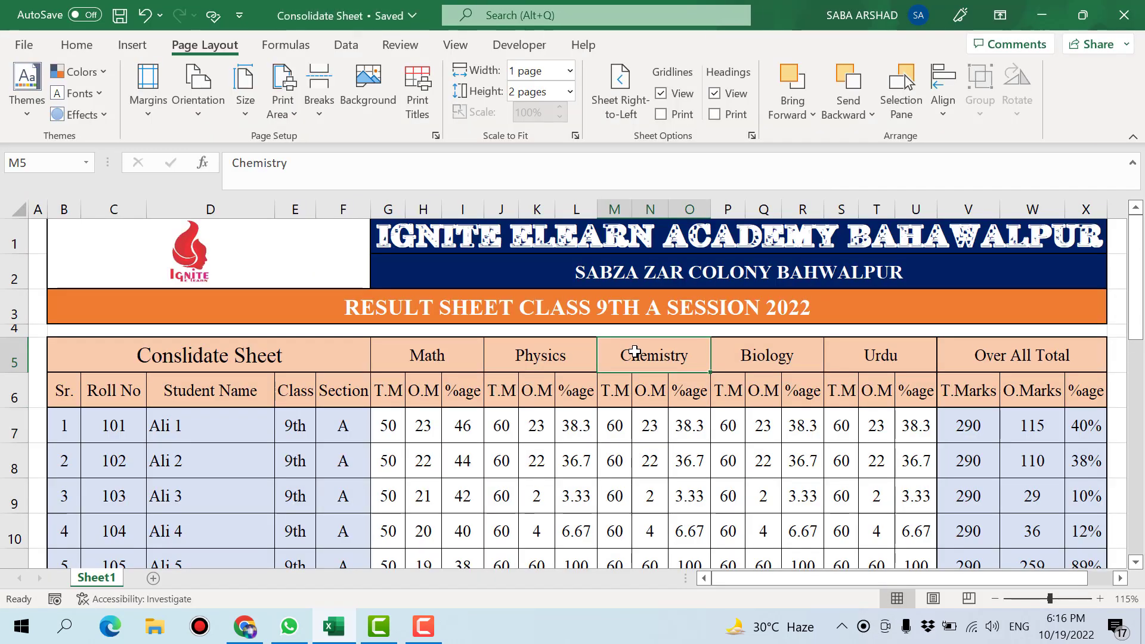
key(ctrl+p)
click(201, 133)
text(RESULT)
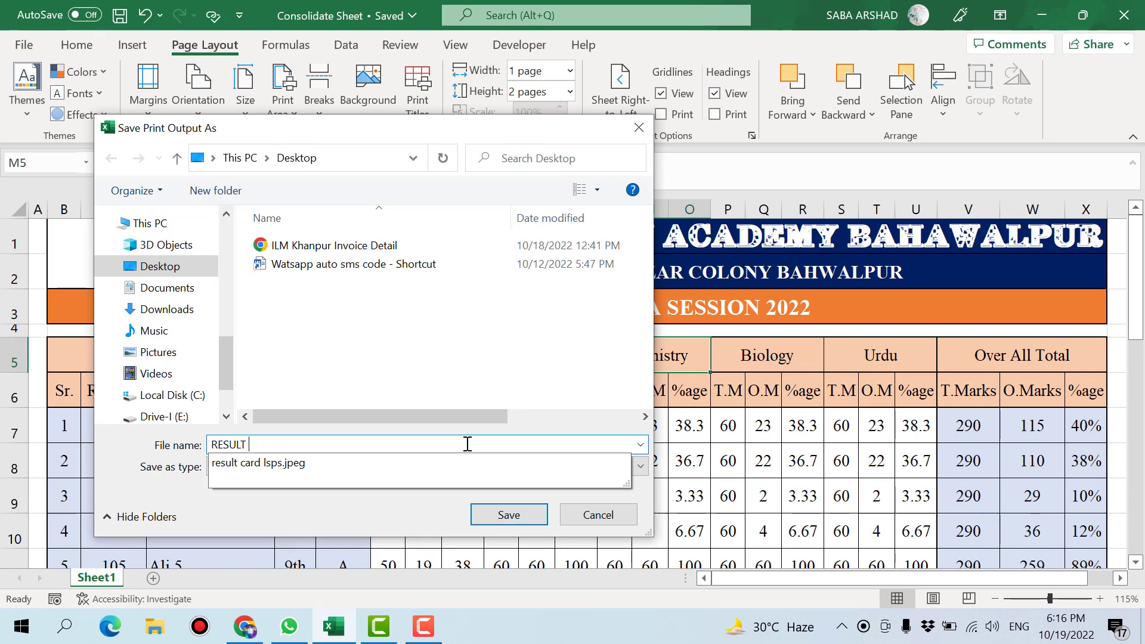
text( SHEET)
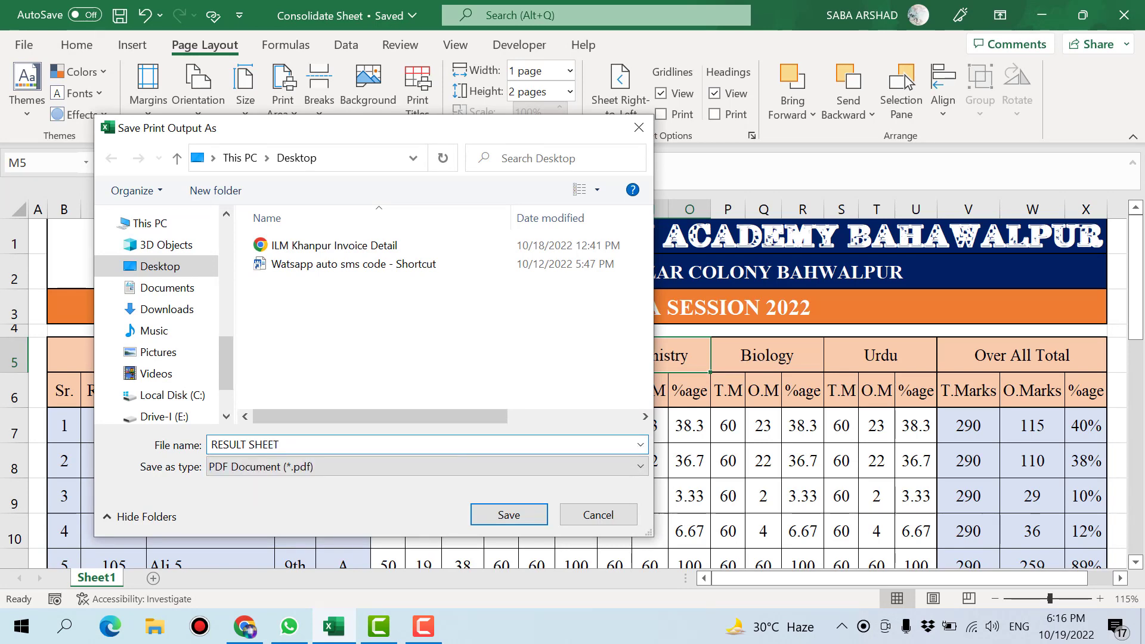
click(527, 517)
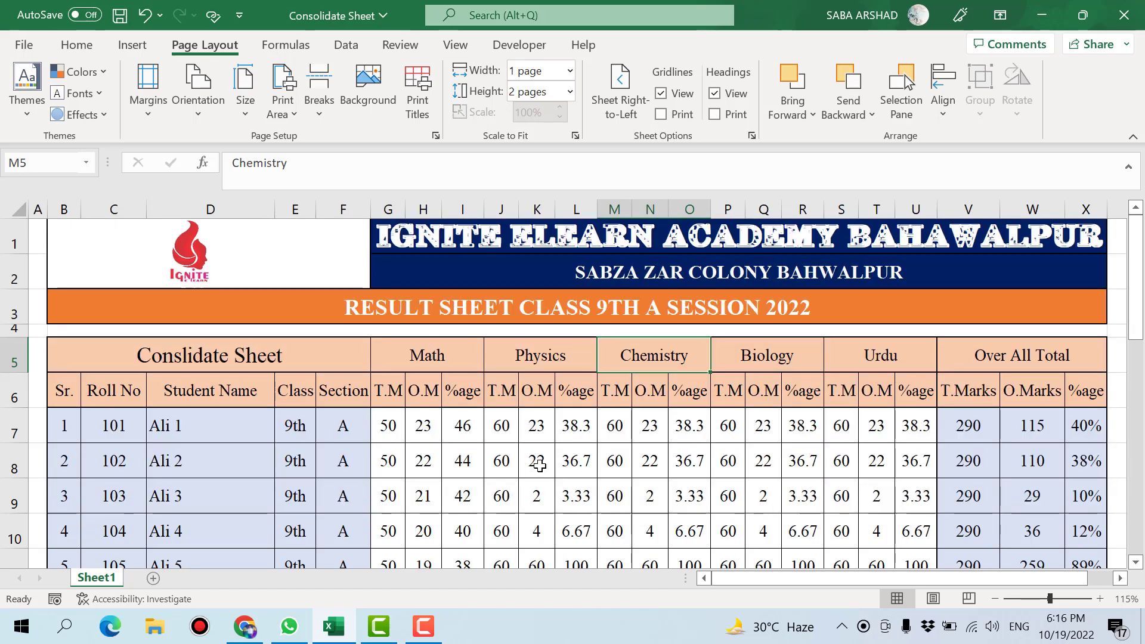
click(539, 465)
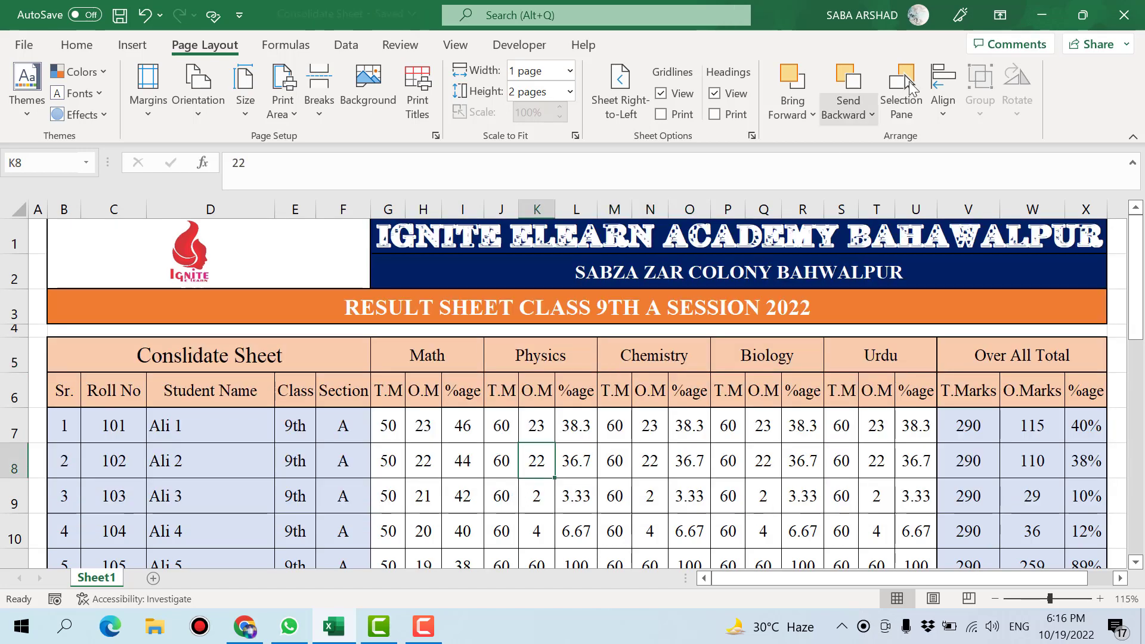
- Open the RESULT SHEET PDF from the desktop in Chrome and review both of its pages
click(1042, 15)
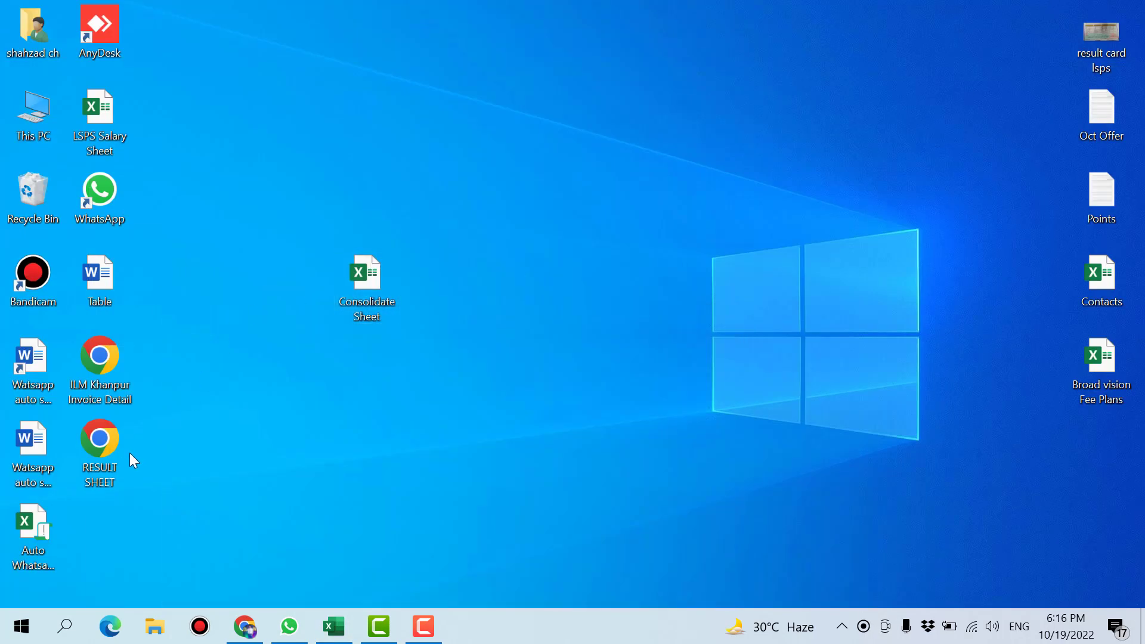
double_click(117, 442)
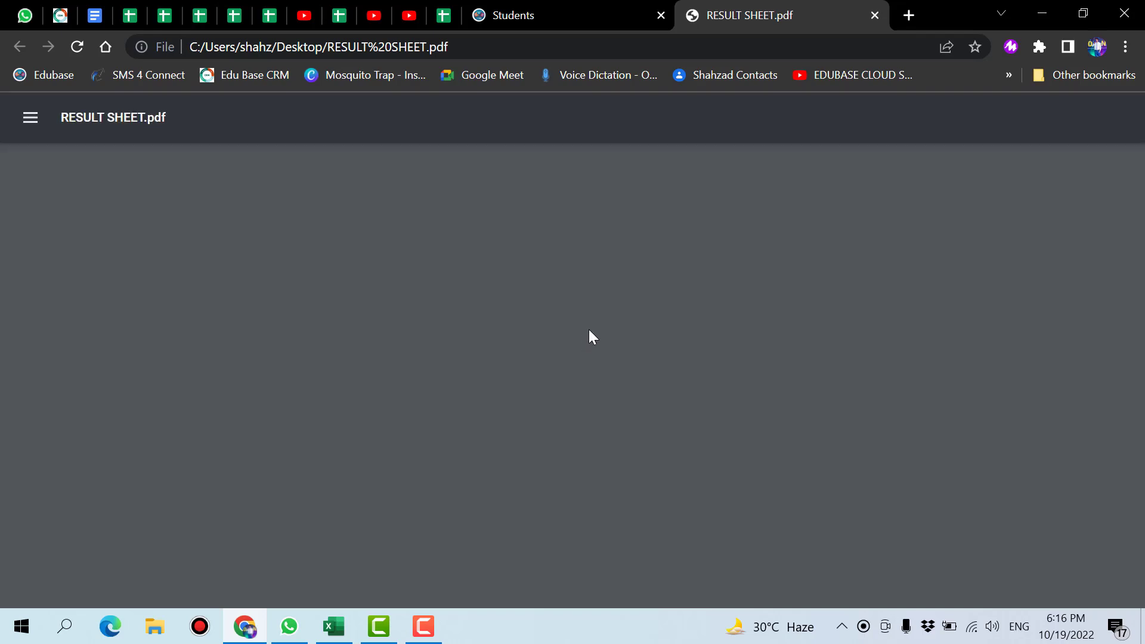
scroll(606, 358, down, 9)
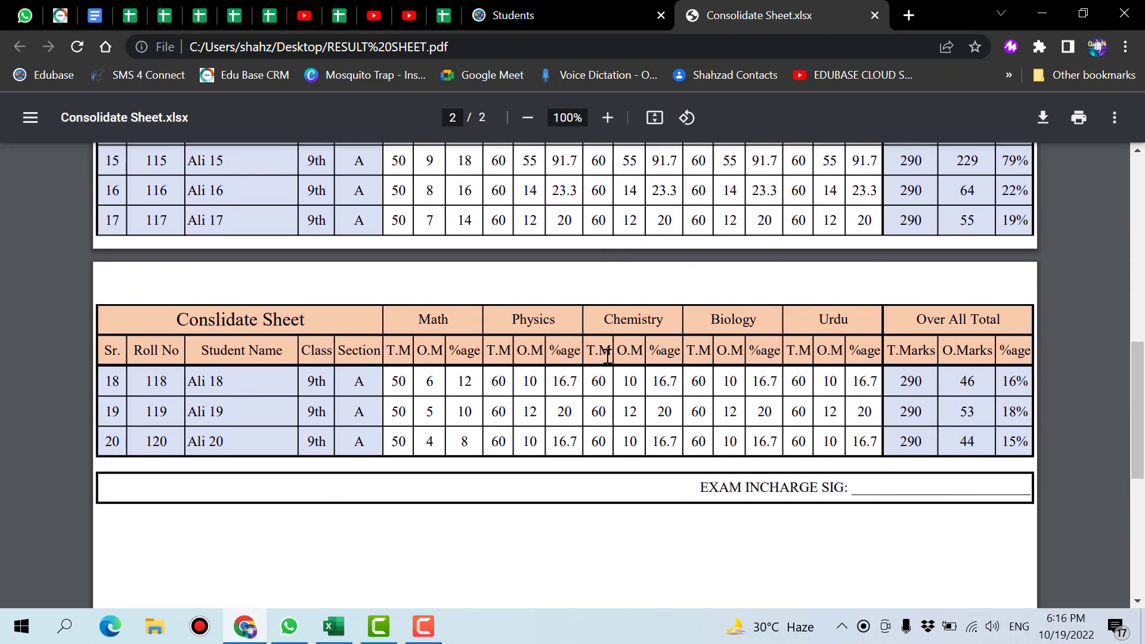
scroll(390, 540, up, 10)
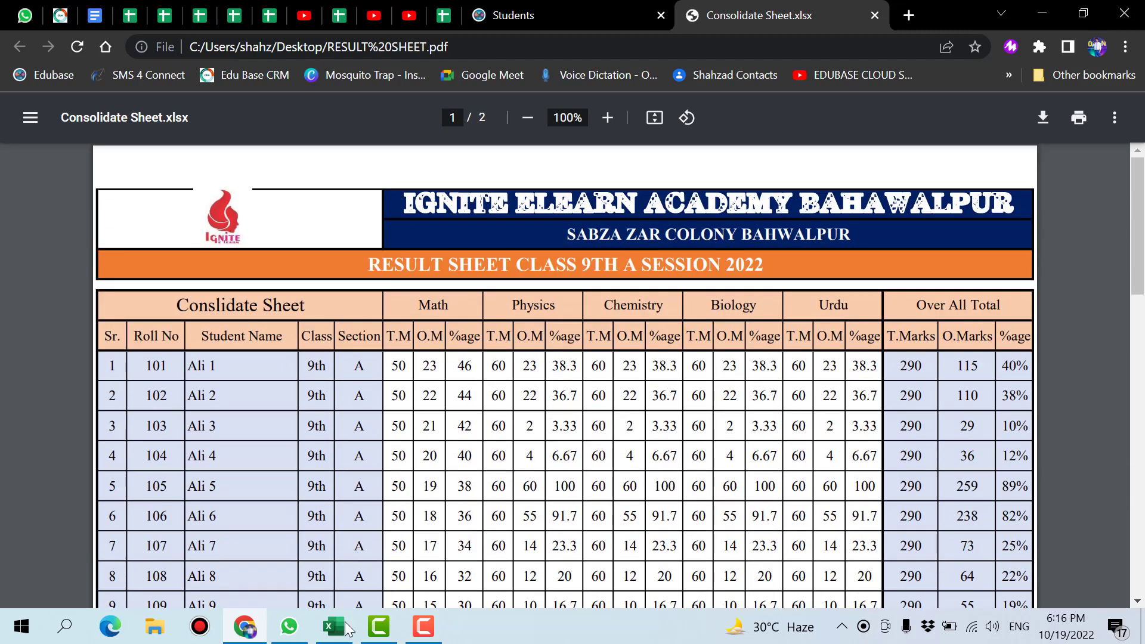